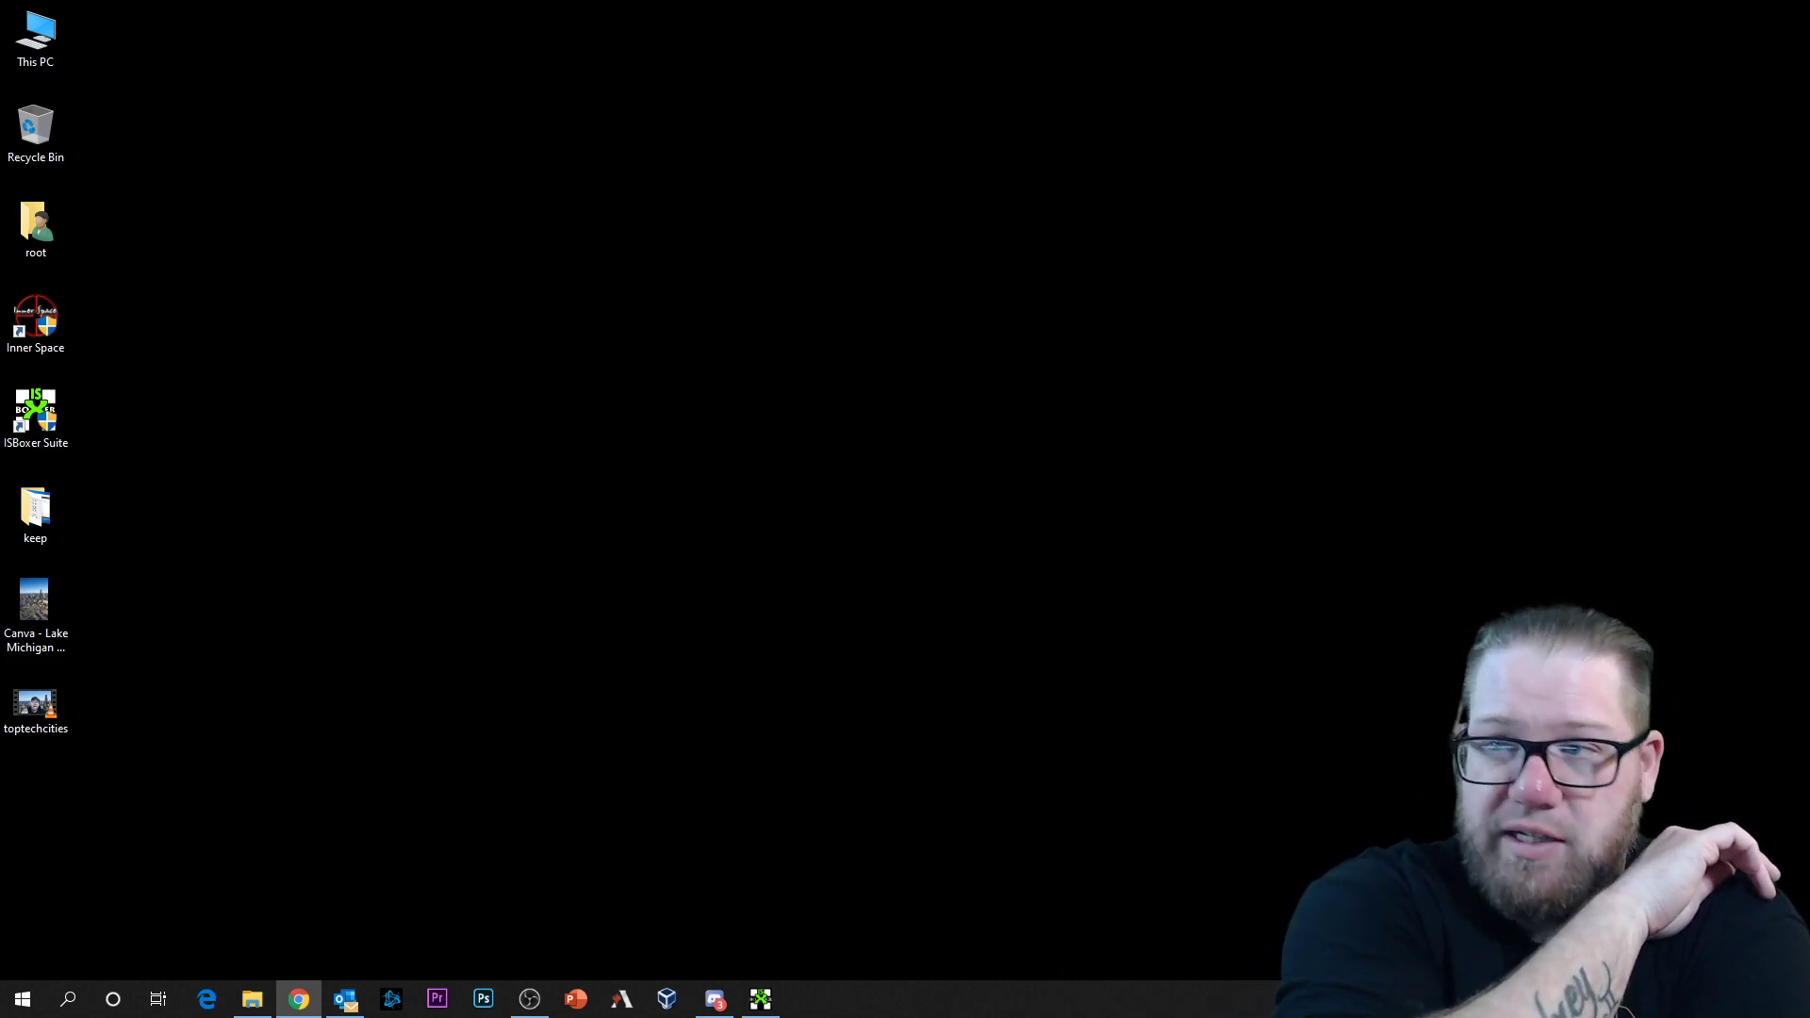
{"action": "key", "text": "alt+Tab"}
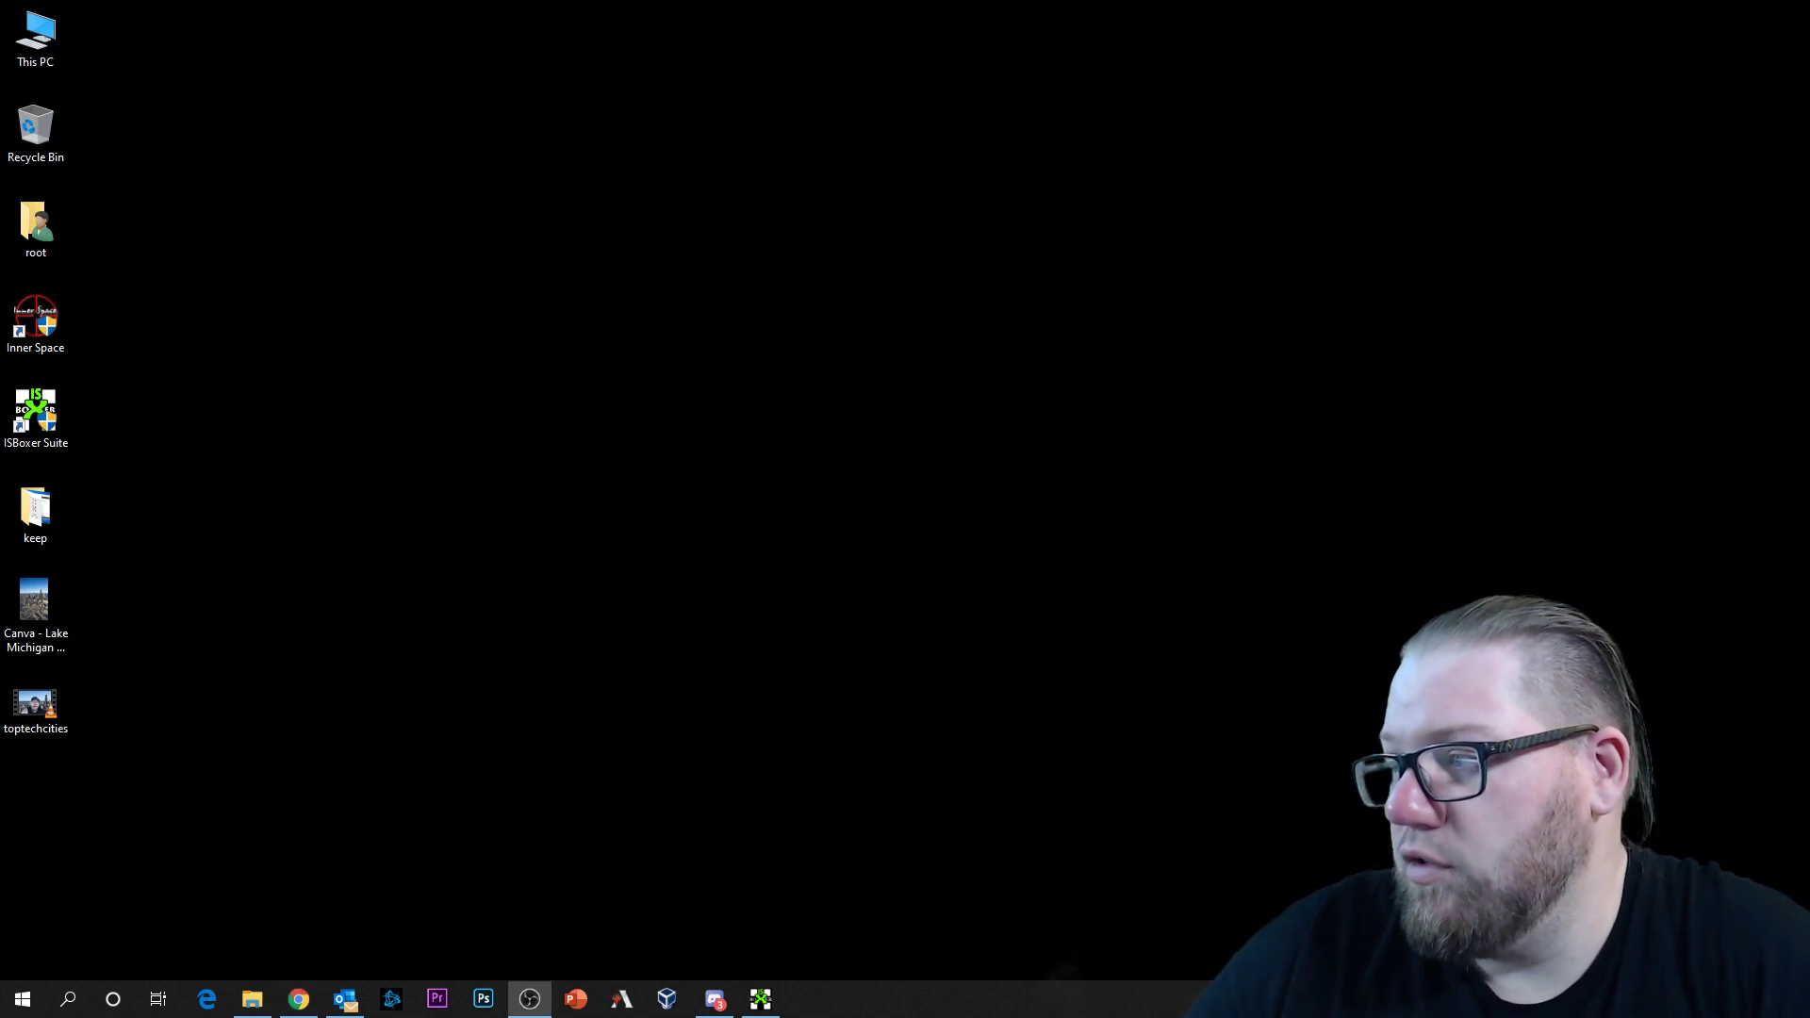
{"action": "key", "text": "alt+Tab"}
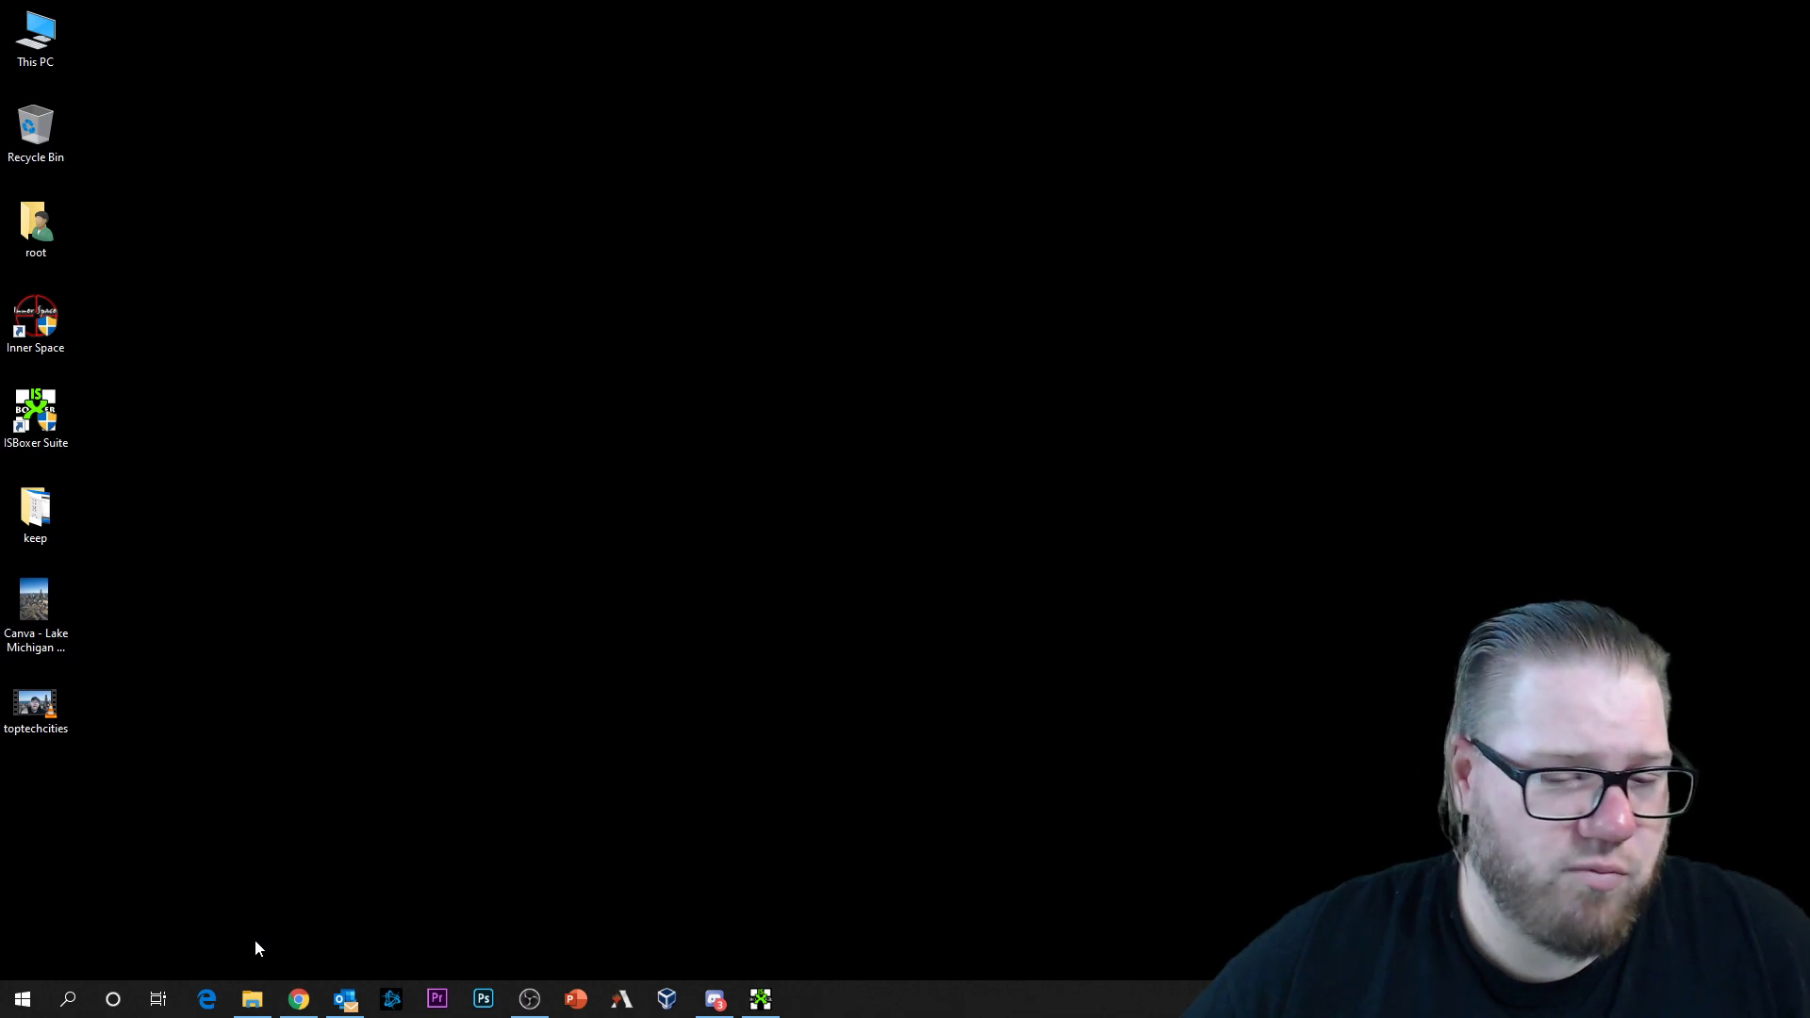
{"action": "right_click", "coordinate": [23, 997]}
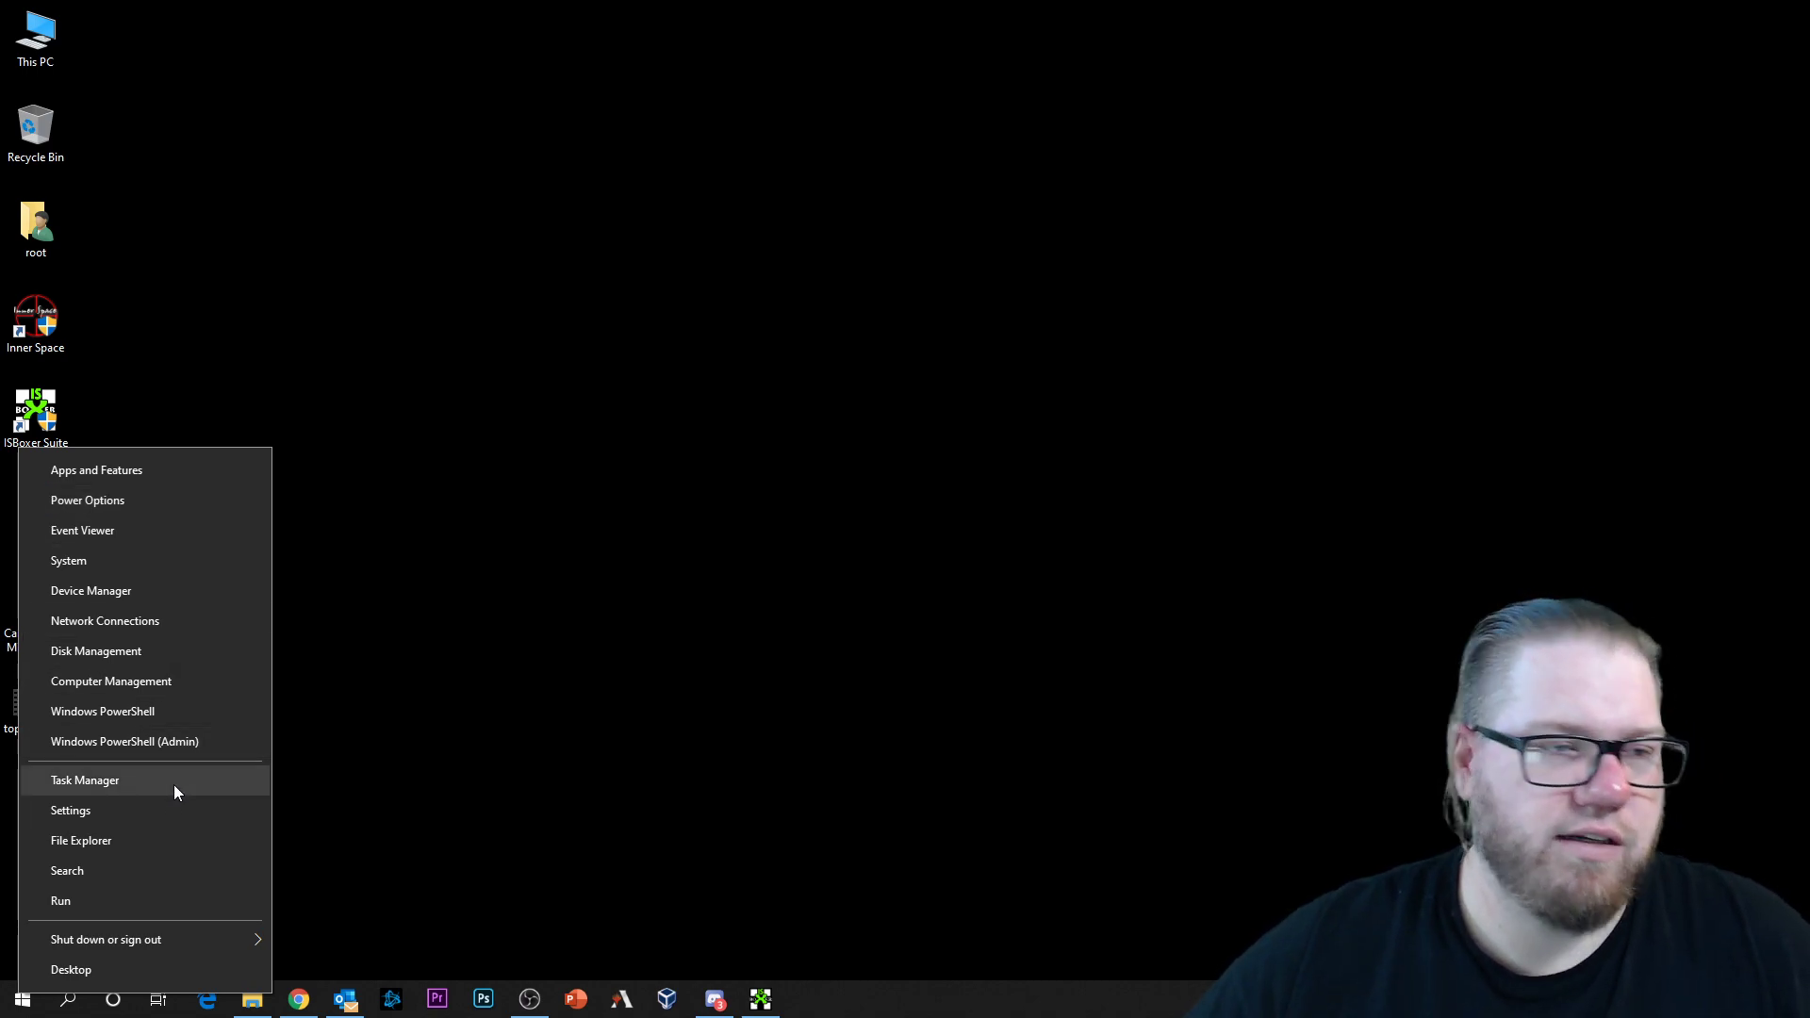
Step: Open Oracle VM VirtualBox Manager, start the saved Server 2019 virtual machine, and minimize the manager window
{"action": "left_click", "coordinate": [686, 993]}
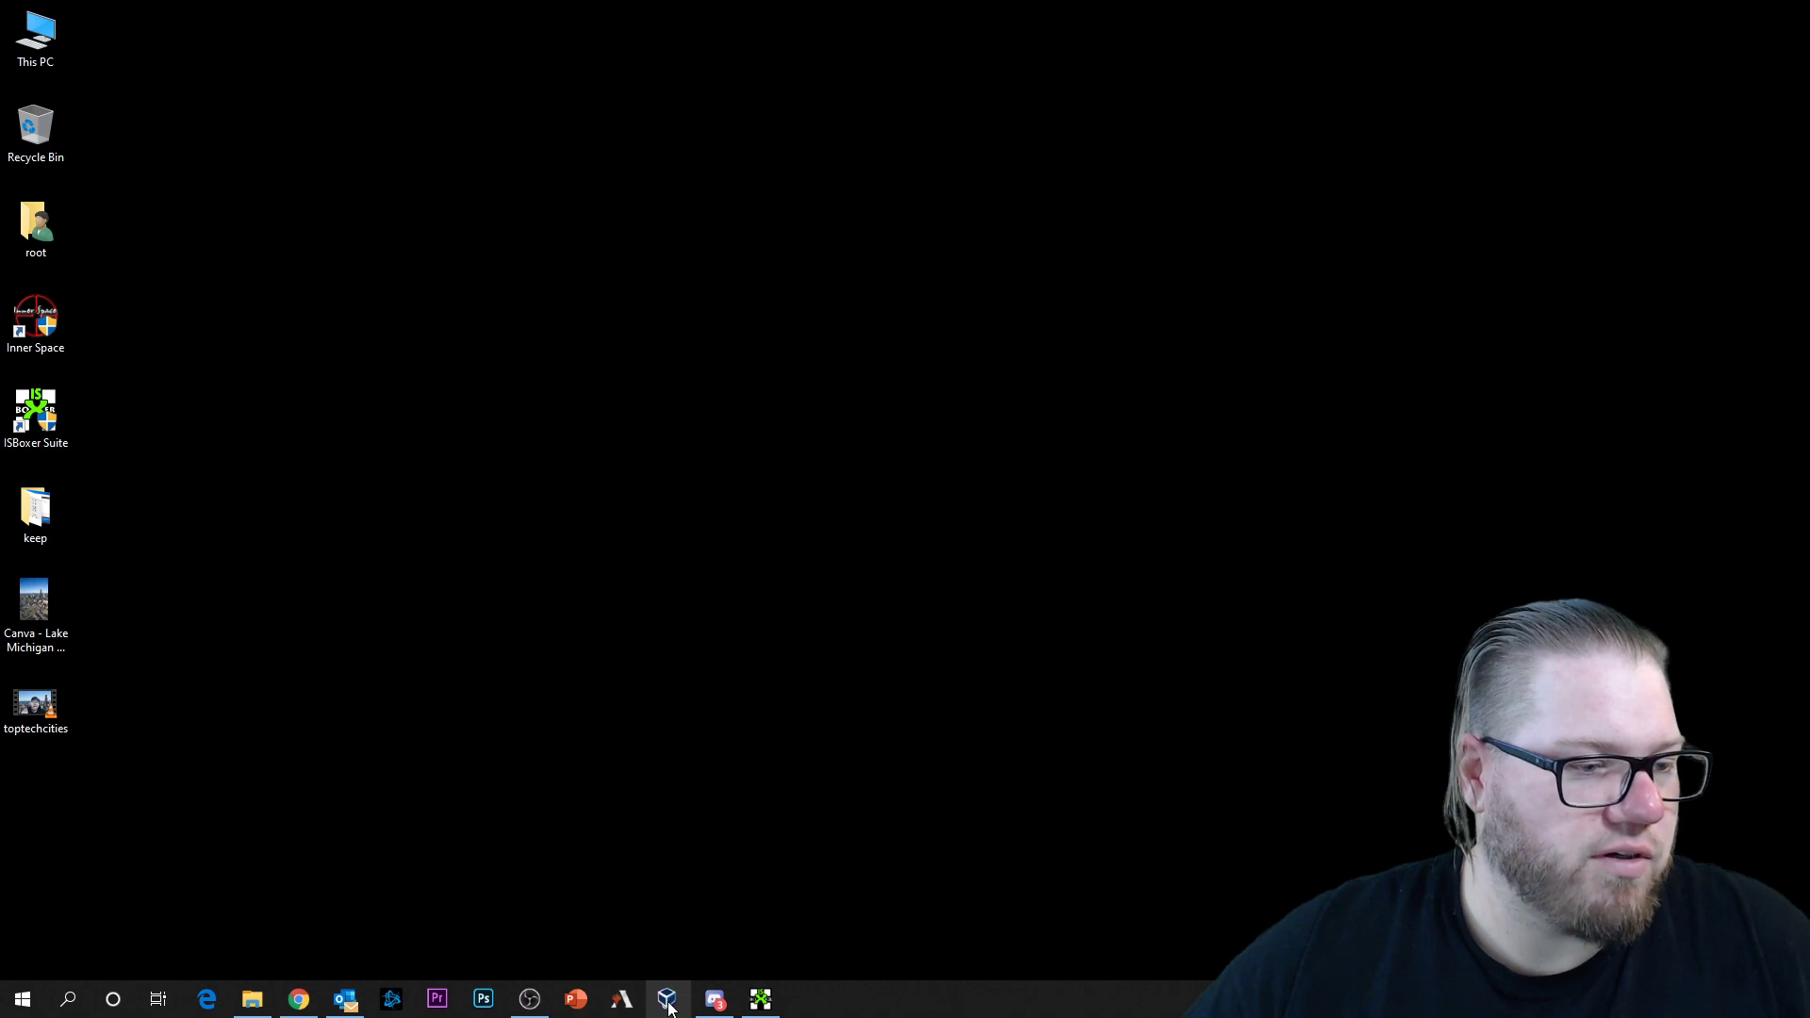
{"action": "left_click", "coordinate": [677, 991]}
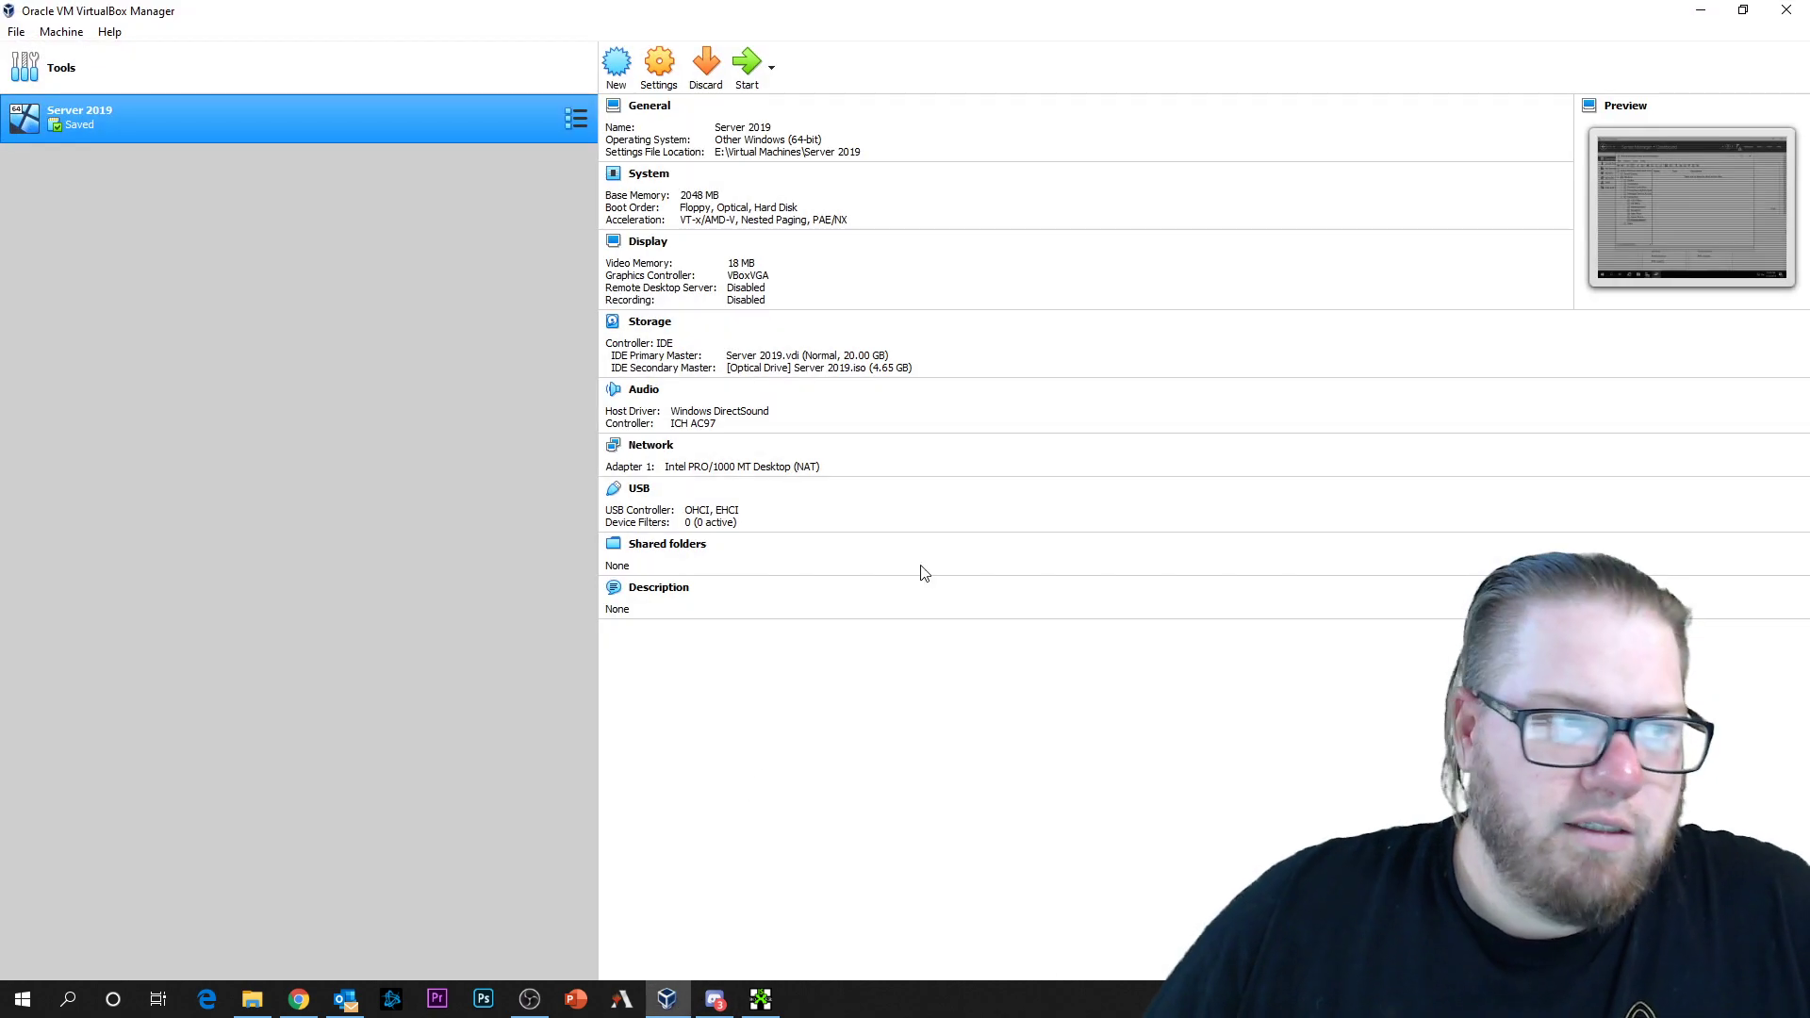
{"action": "left_click", "coordinate": [749, 69]}
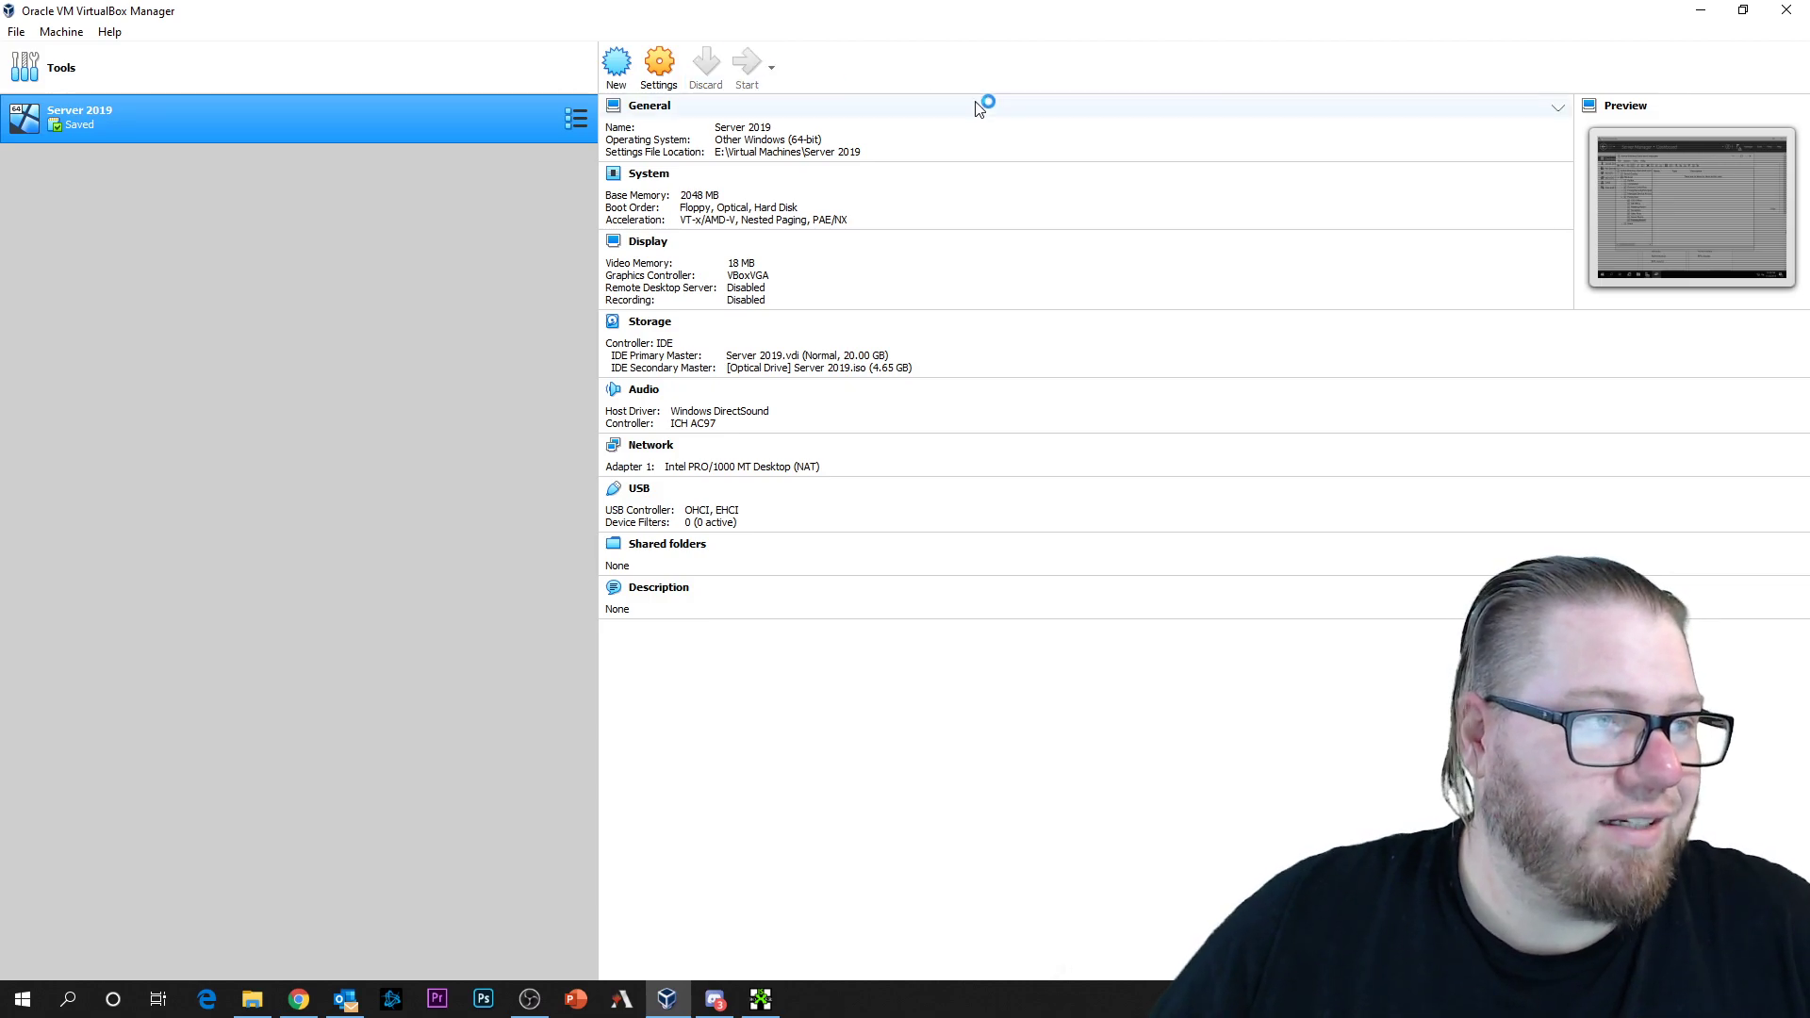
{"action": "left_click", "coordinate": [1700, 11]}
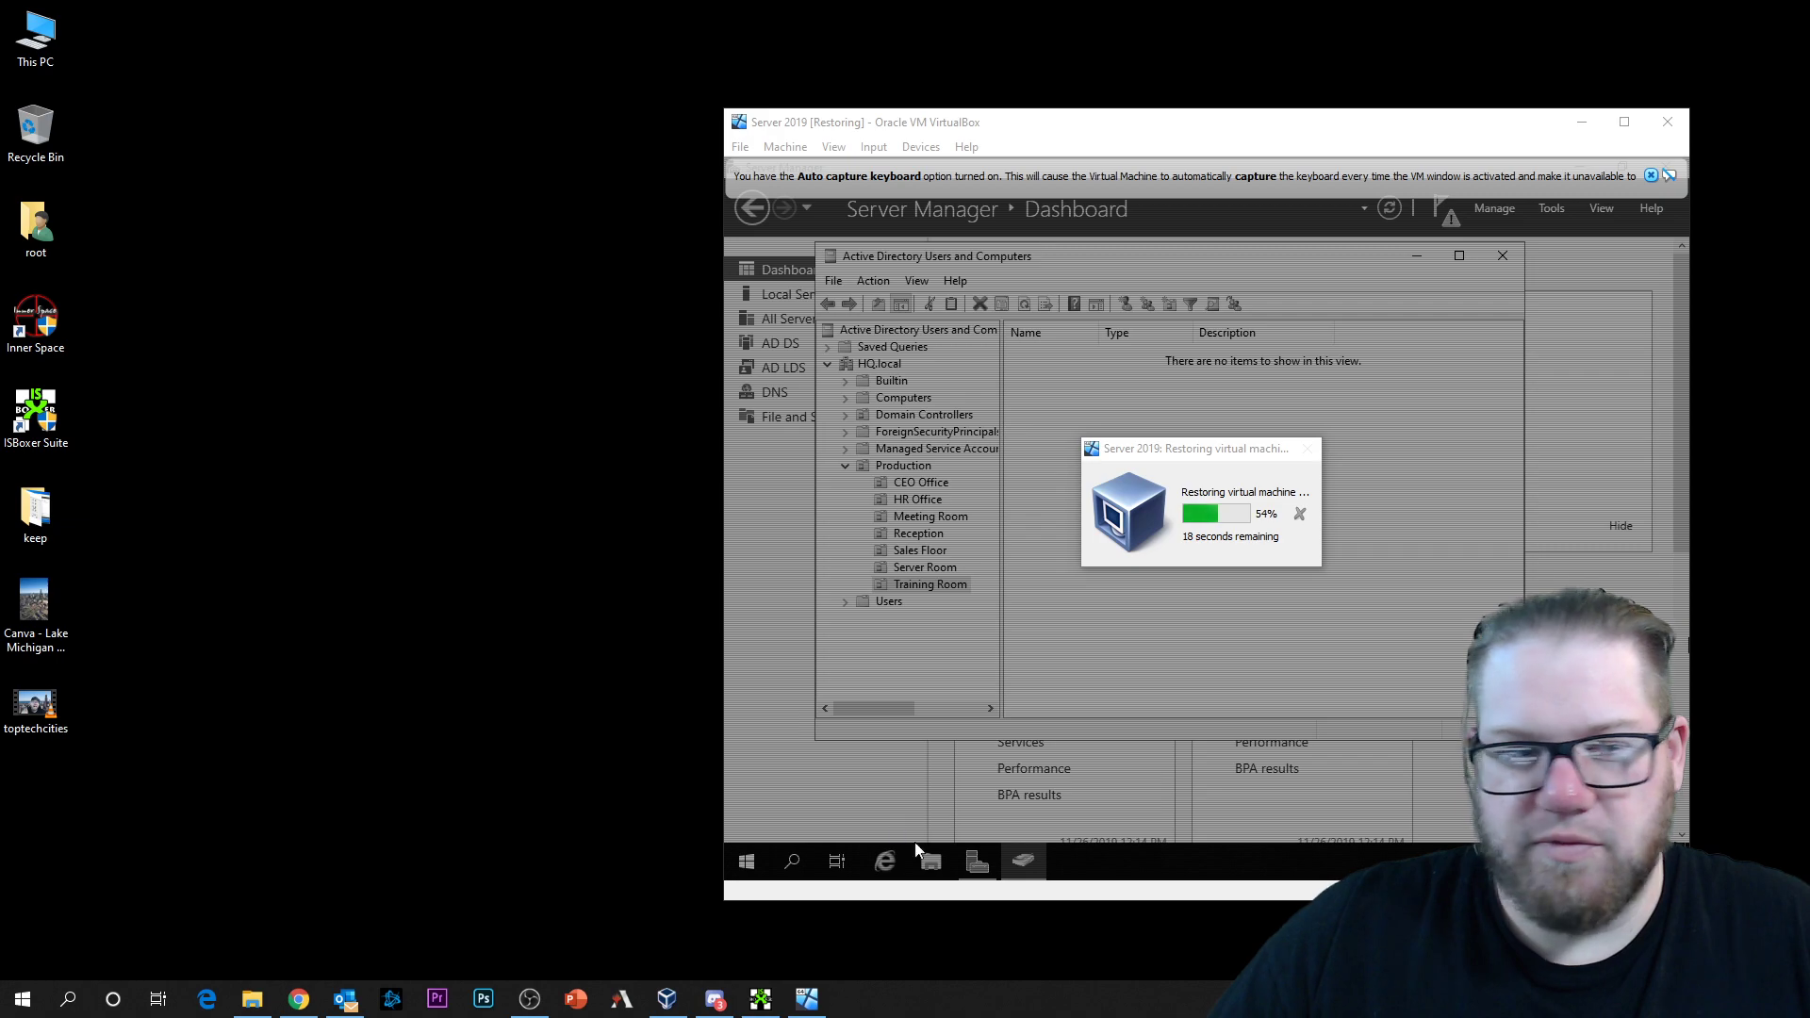
Step: Open Task Manager on the host computer and place its window beside the virtual machine window
{"action": "right_click", "coordinate": [1120, 1006]}
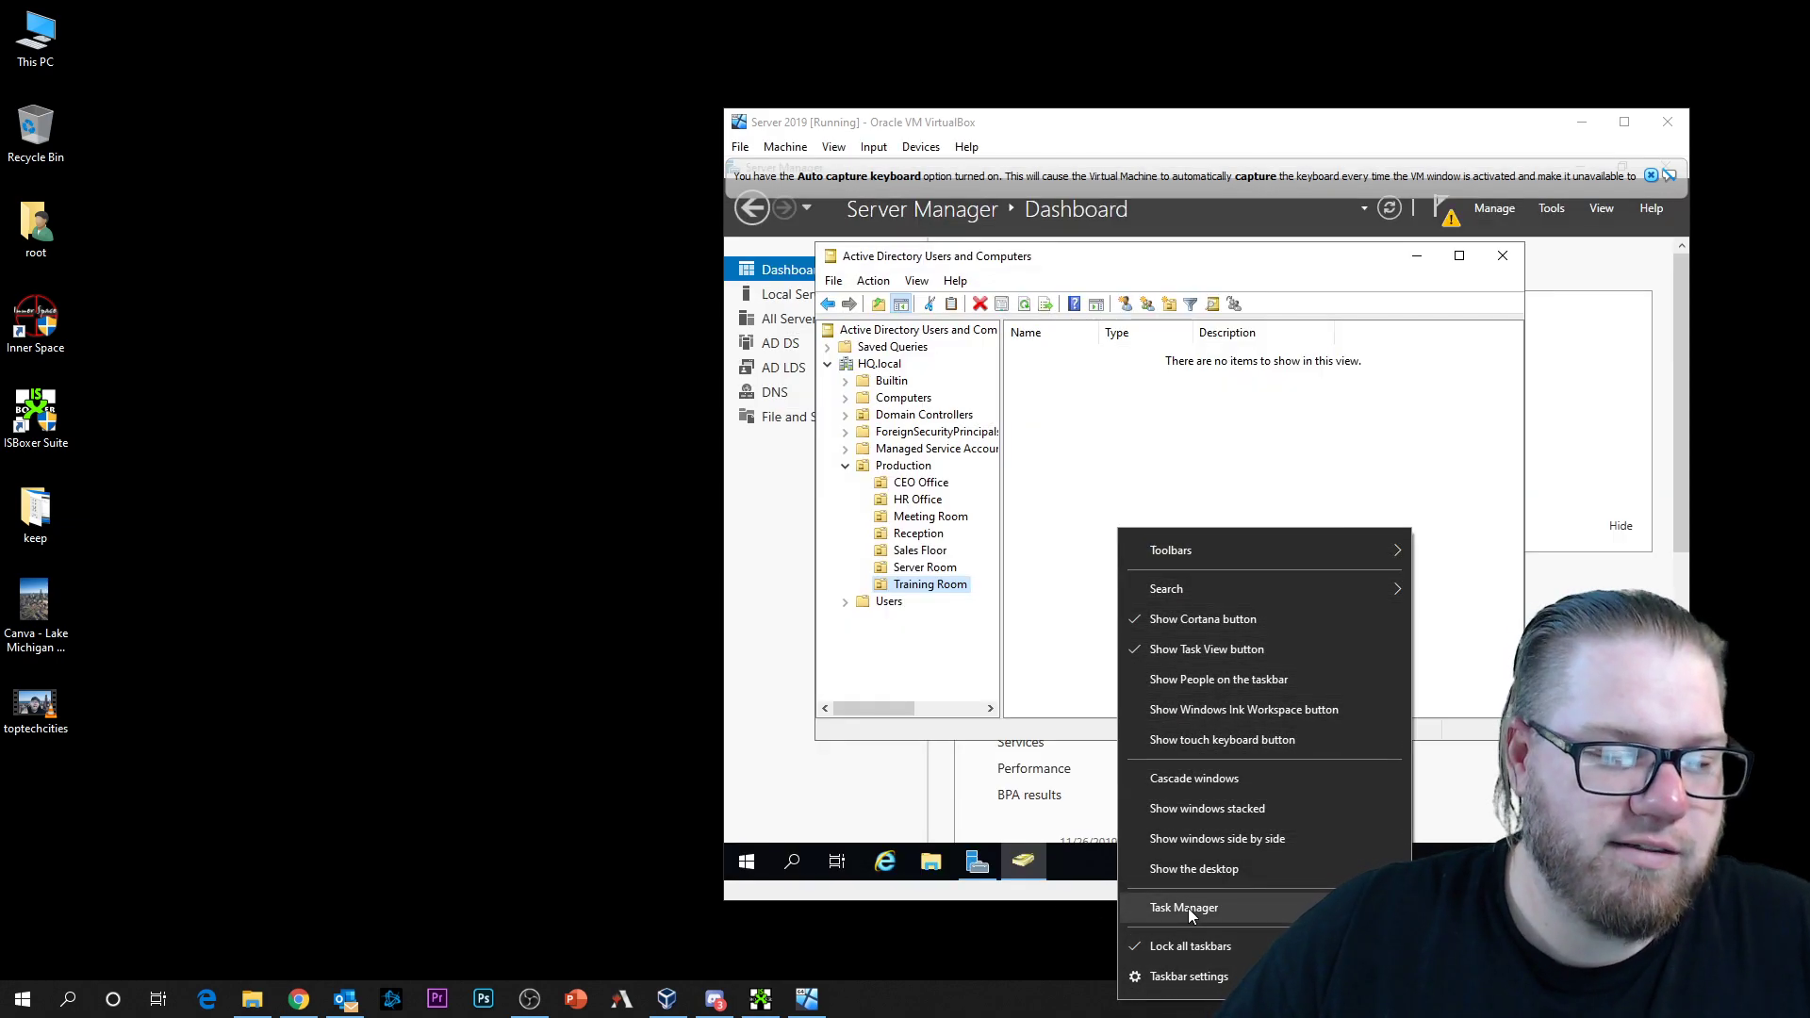
{"action": "left_click", "coordinate": [1187, 907]}
{"action": "left_click_drag", "start_coordinate": [1039, 117], "coordinate": [471, 121]}
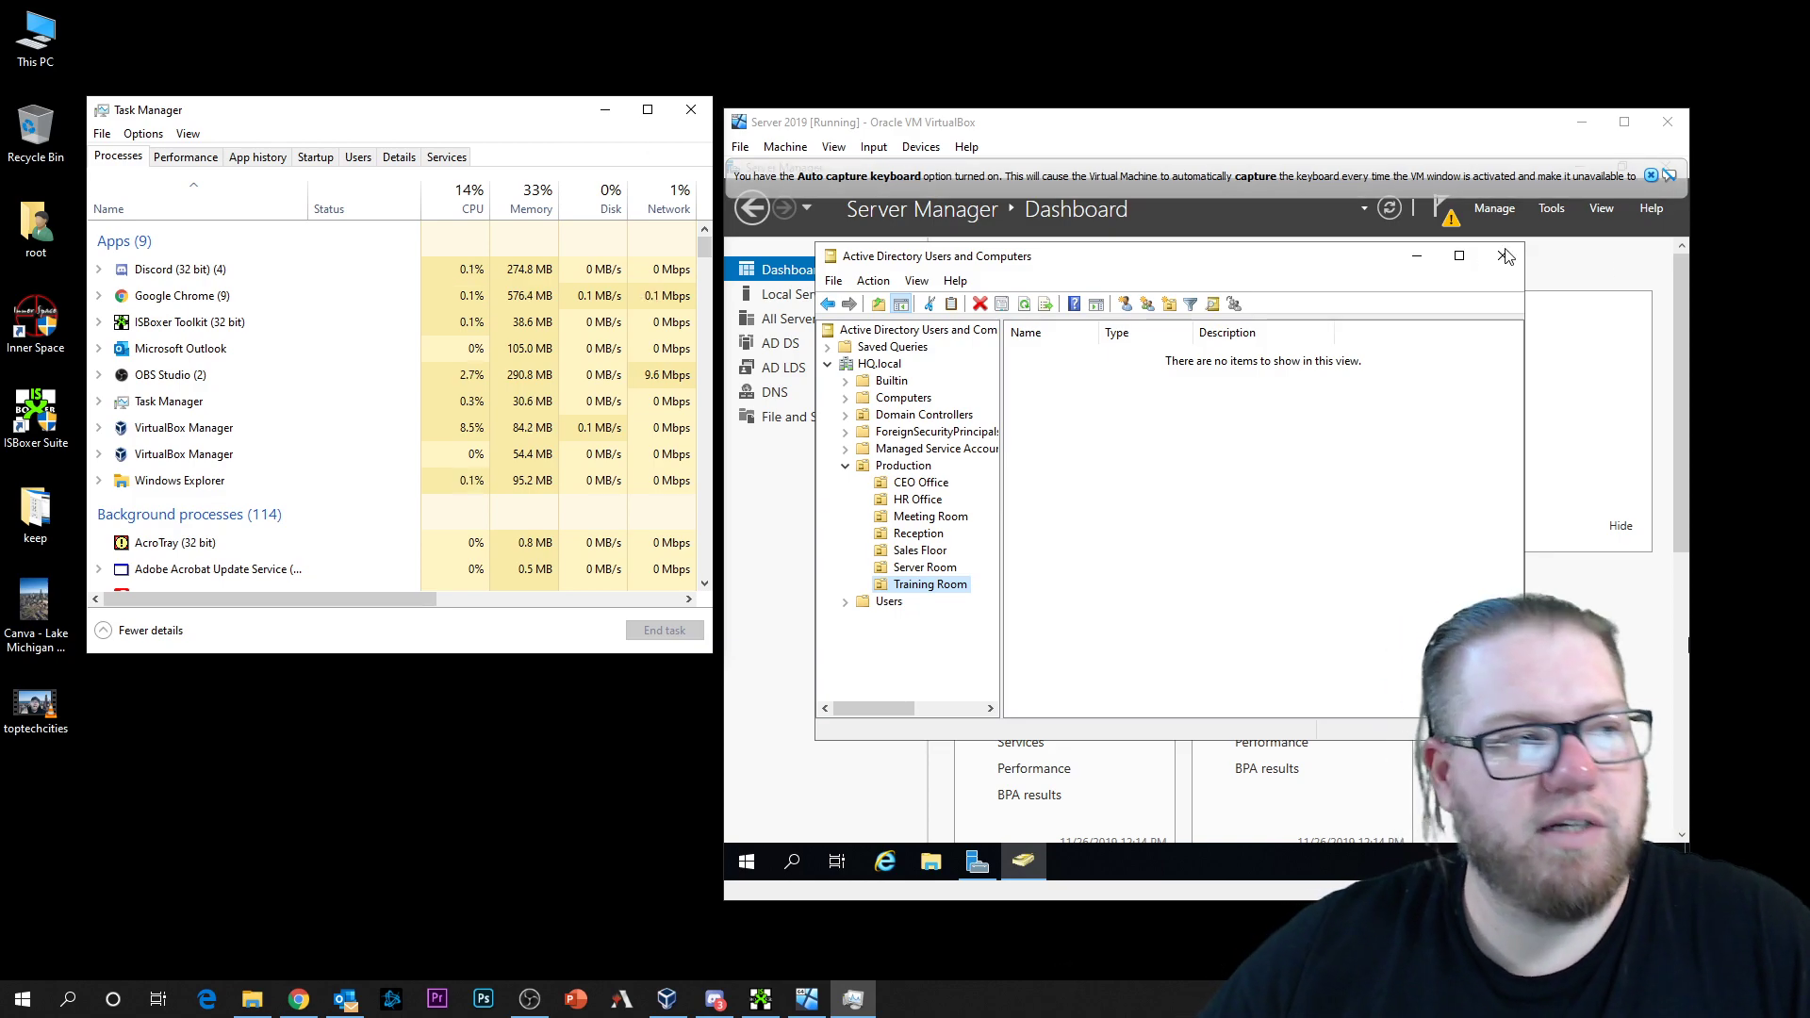
Step: Clear the virtual machine's desktop by closing Active Directory Users and Computers, dismissing the keyboard capture notice, and minimizing Server Manager
{"action": "left_click", "coordinate": [1471, 257]}
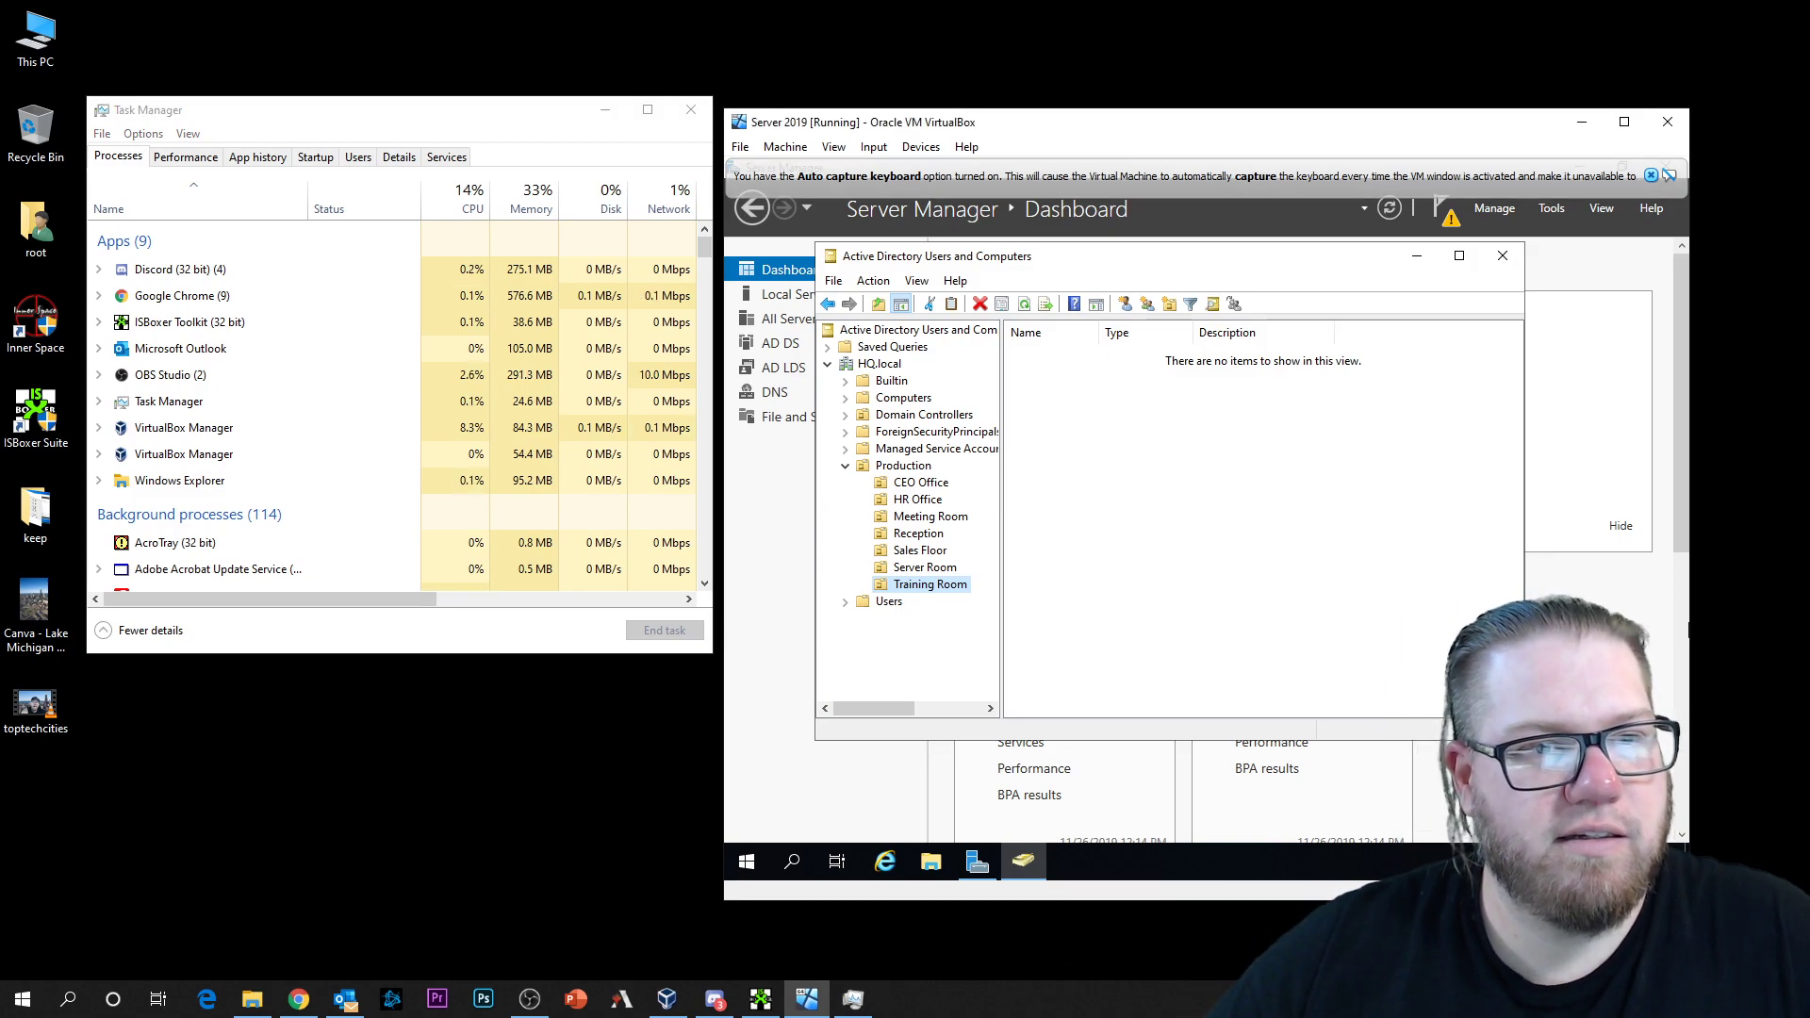
{"action": "left_click", "coordinate": [1502, 256]}
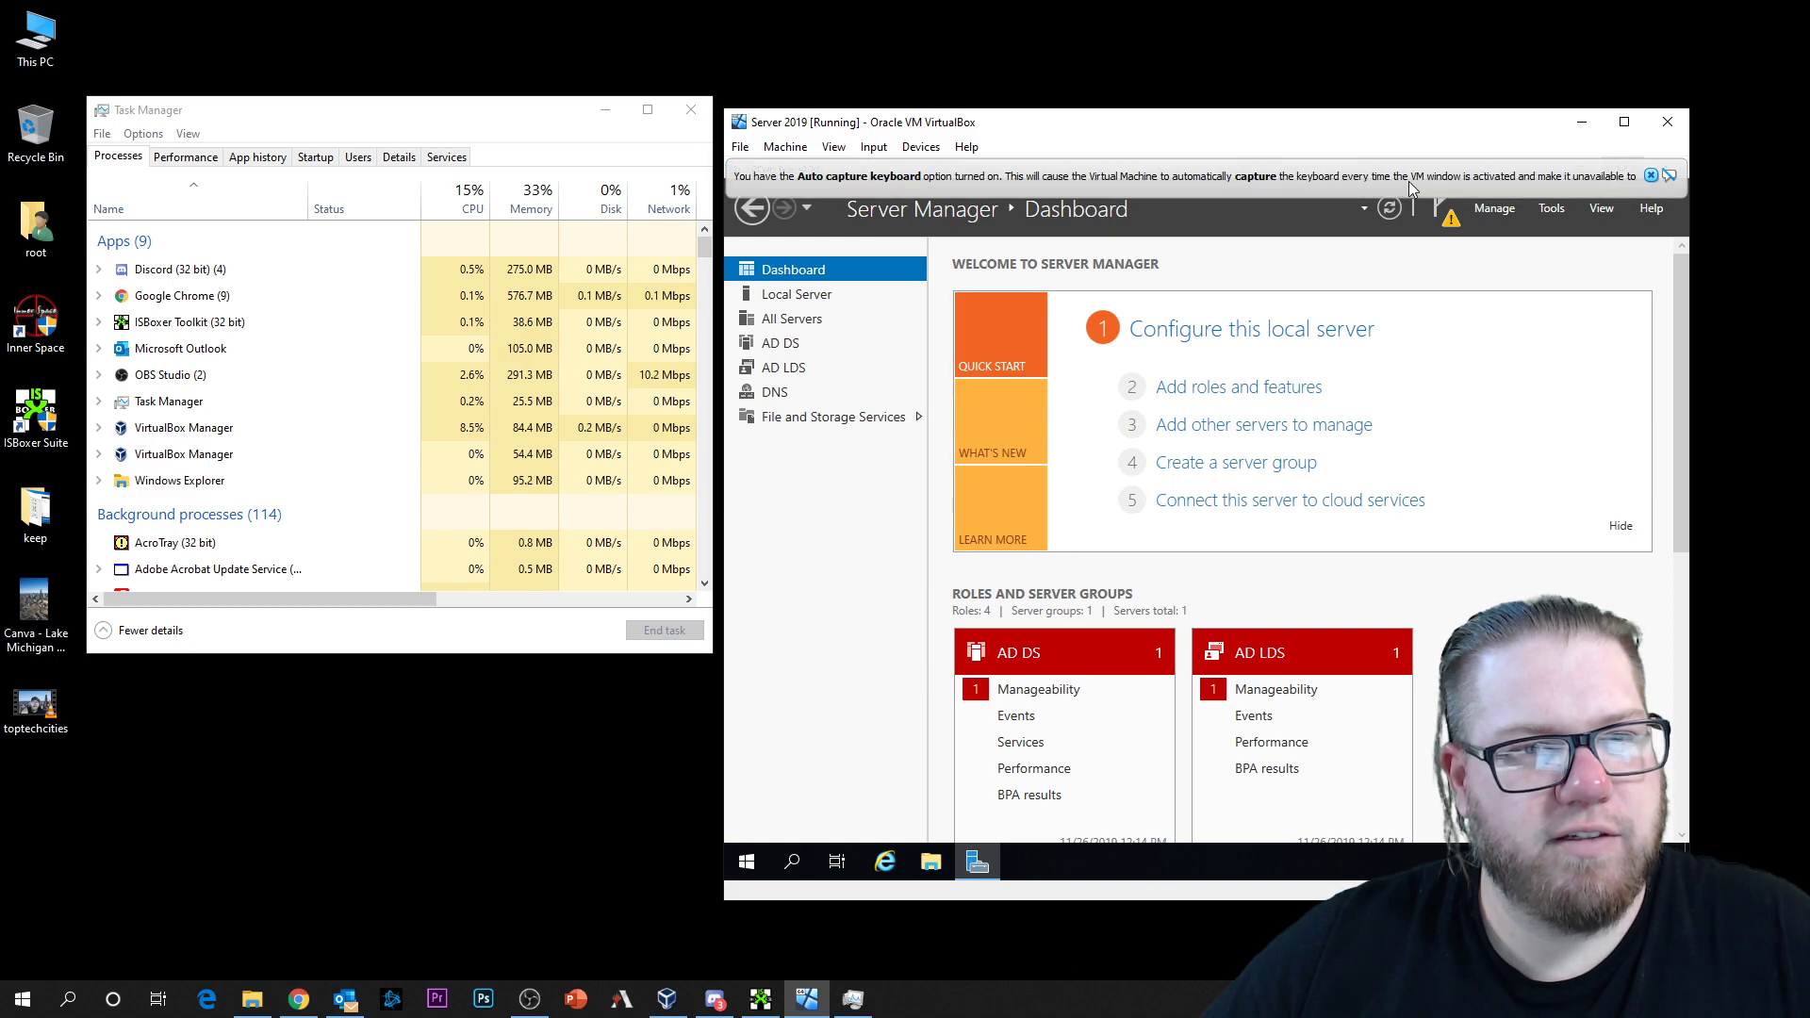
{"action": "left_click", "coordinate": [1650, 176]}
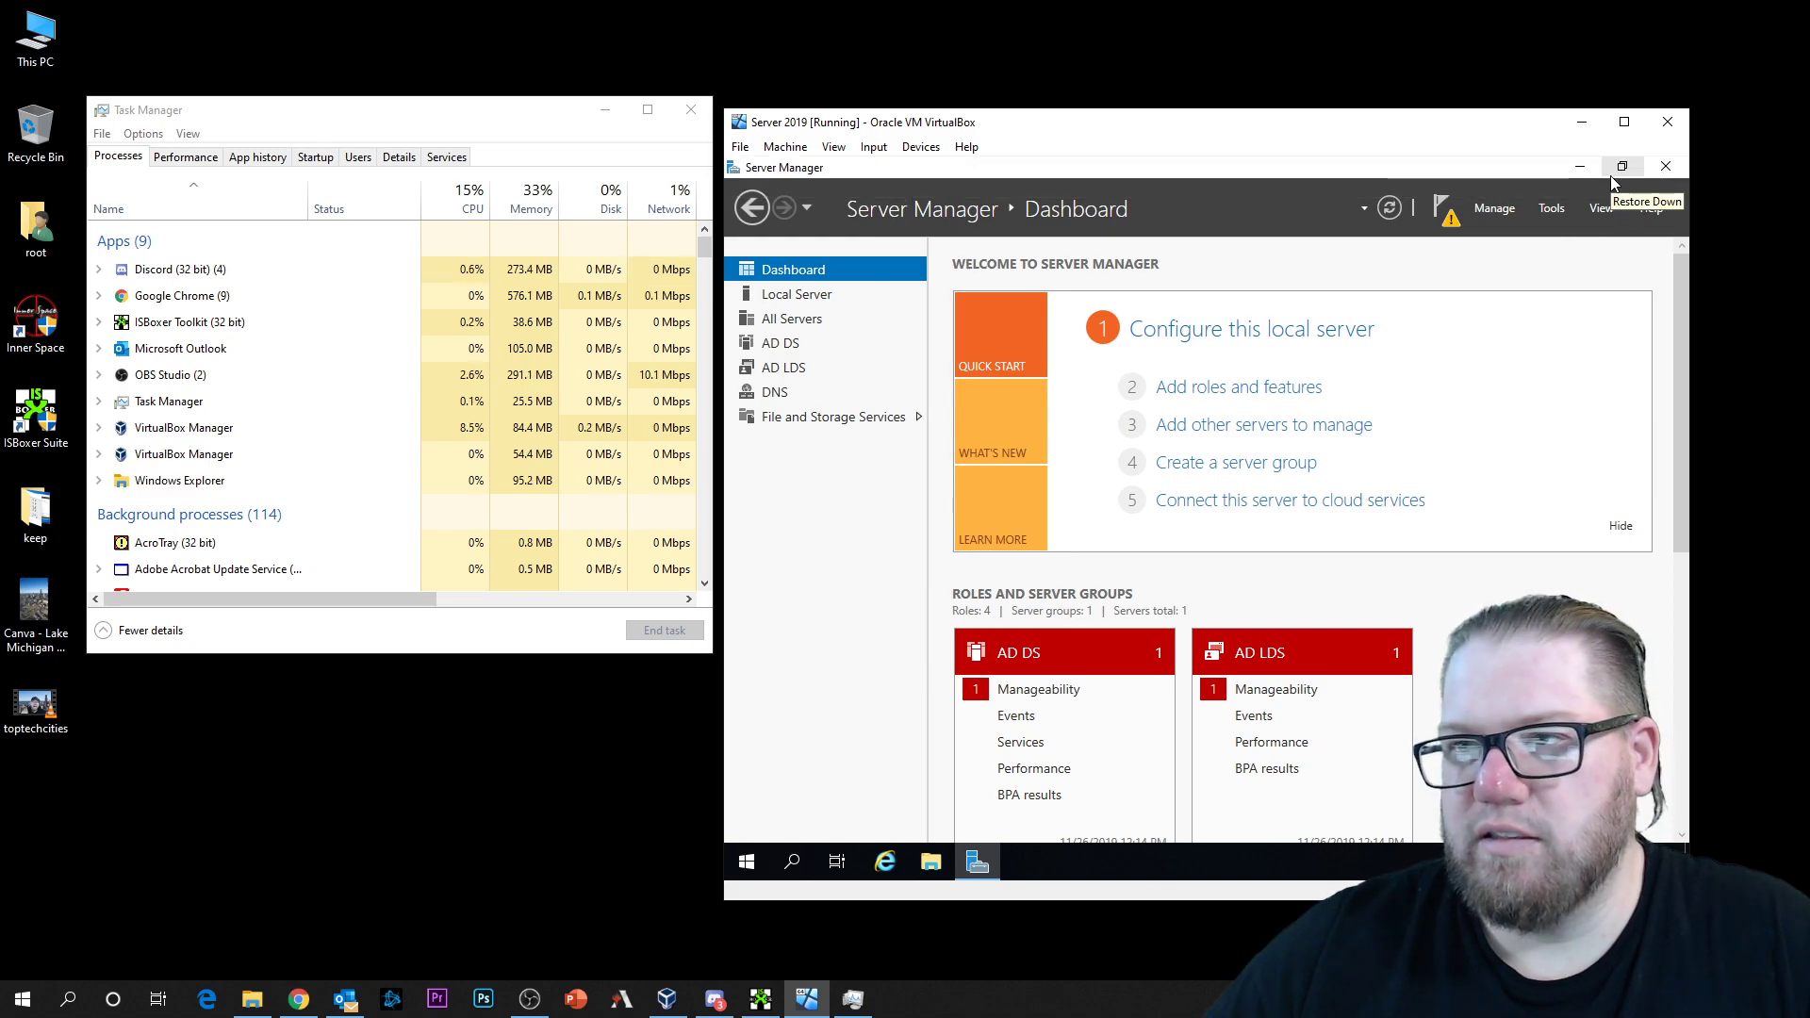
{"action": "left_click", "coordinate": [1618, 169]}
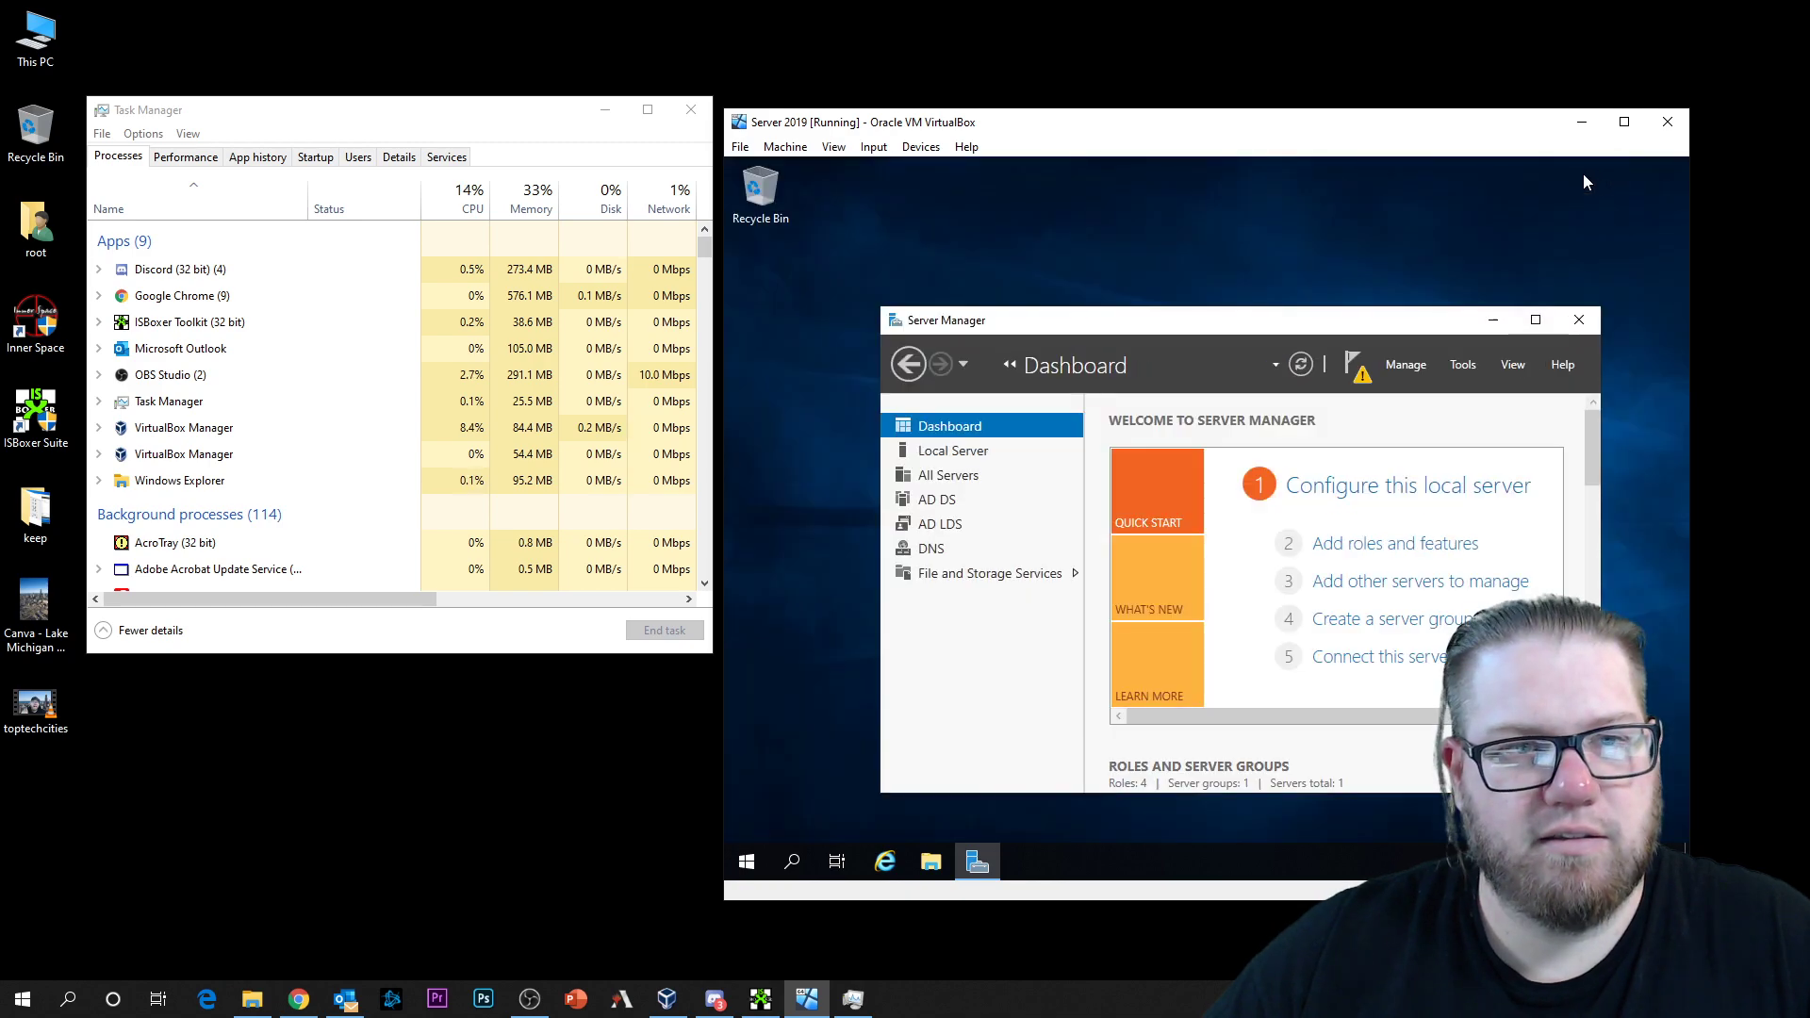
{"action": "left_click", "coordinate": [1491, 325]}
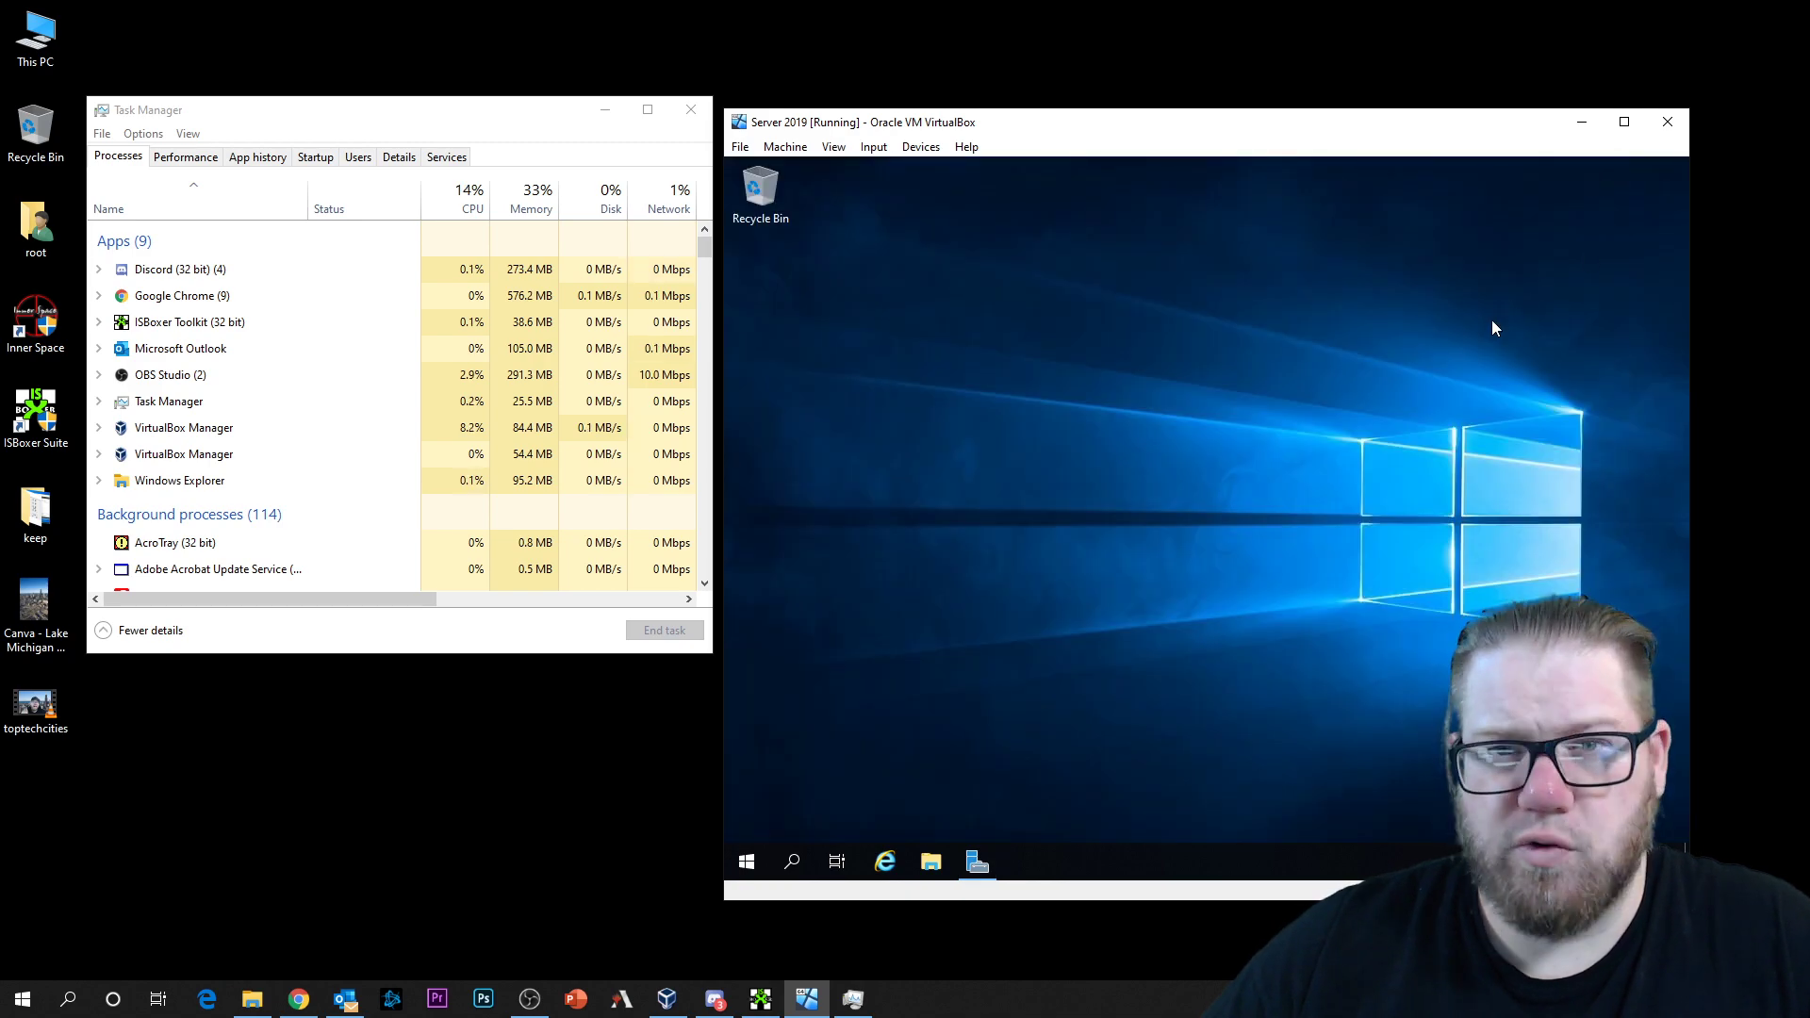
Step: Open Task Manager inside the Server 2019 virtual machine, enlarge its window, and expand it to the detailed view
{"action": "right_click", "coordinate": [1061, 858]}
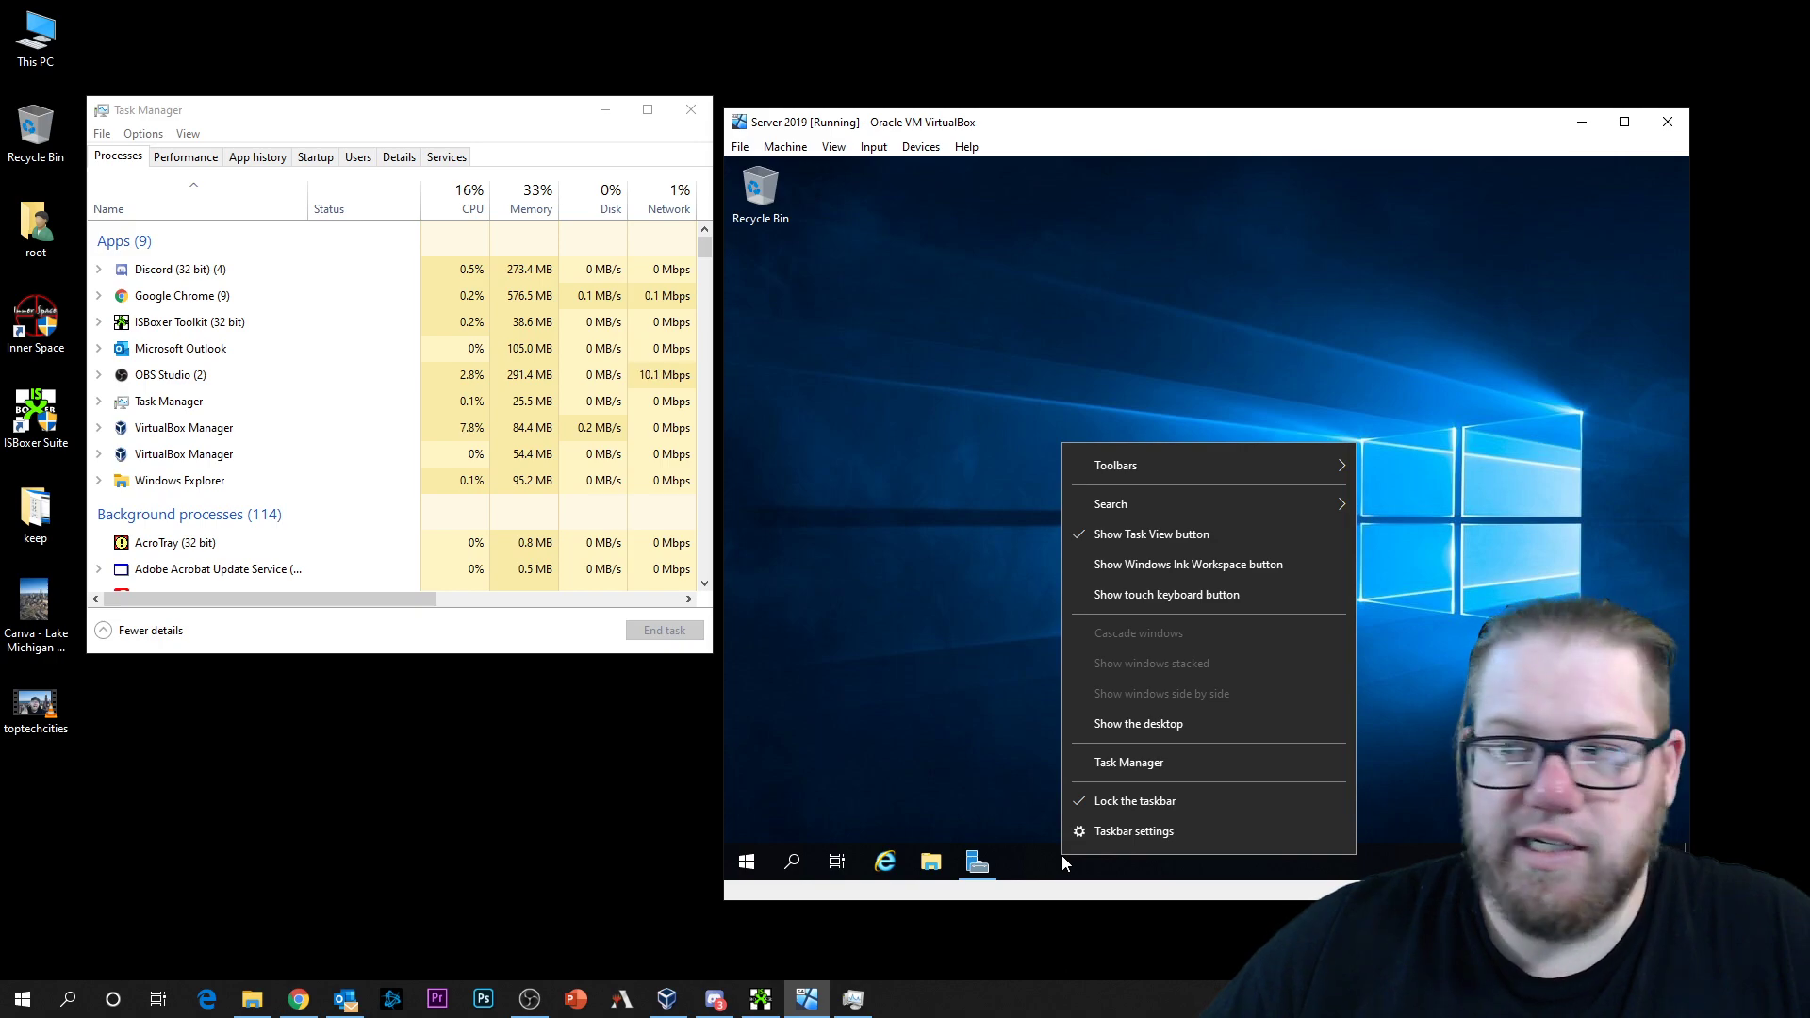
{"action": "left_click", "coordinate": [1152, 762]}
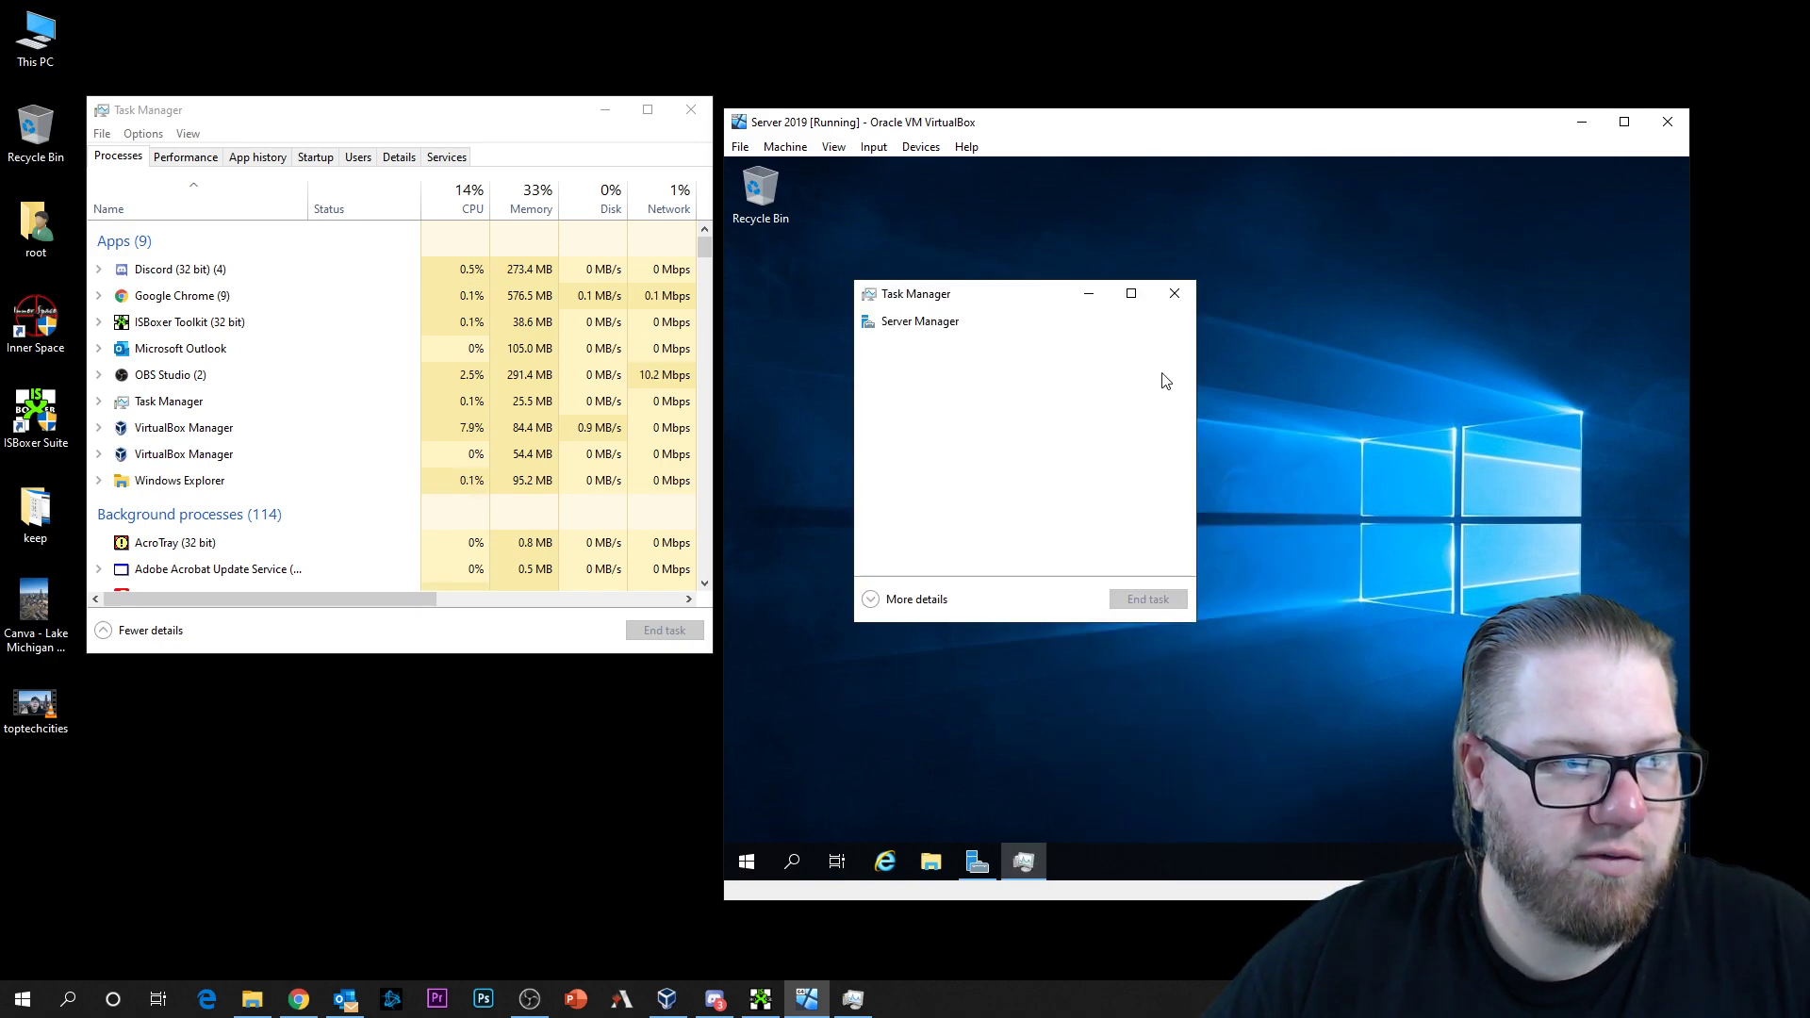
{"action": "left_click_drag", "start_coordinate": [1195, 621], "coordinate": [1334, 682]}
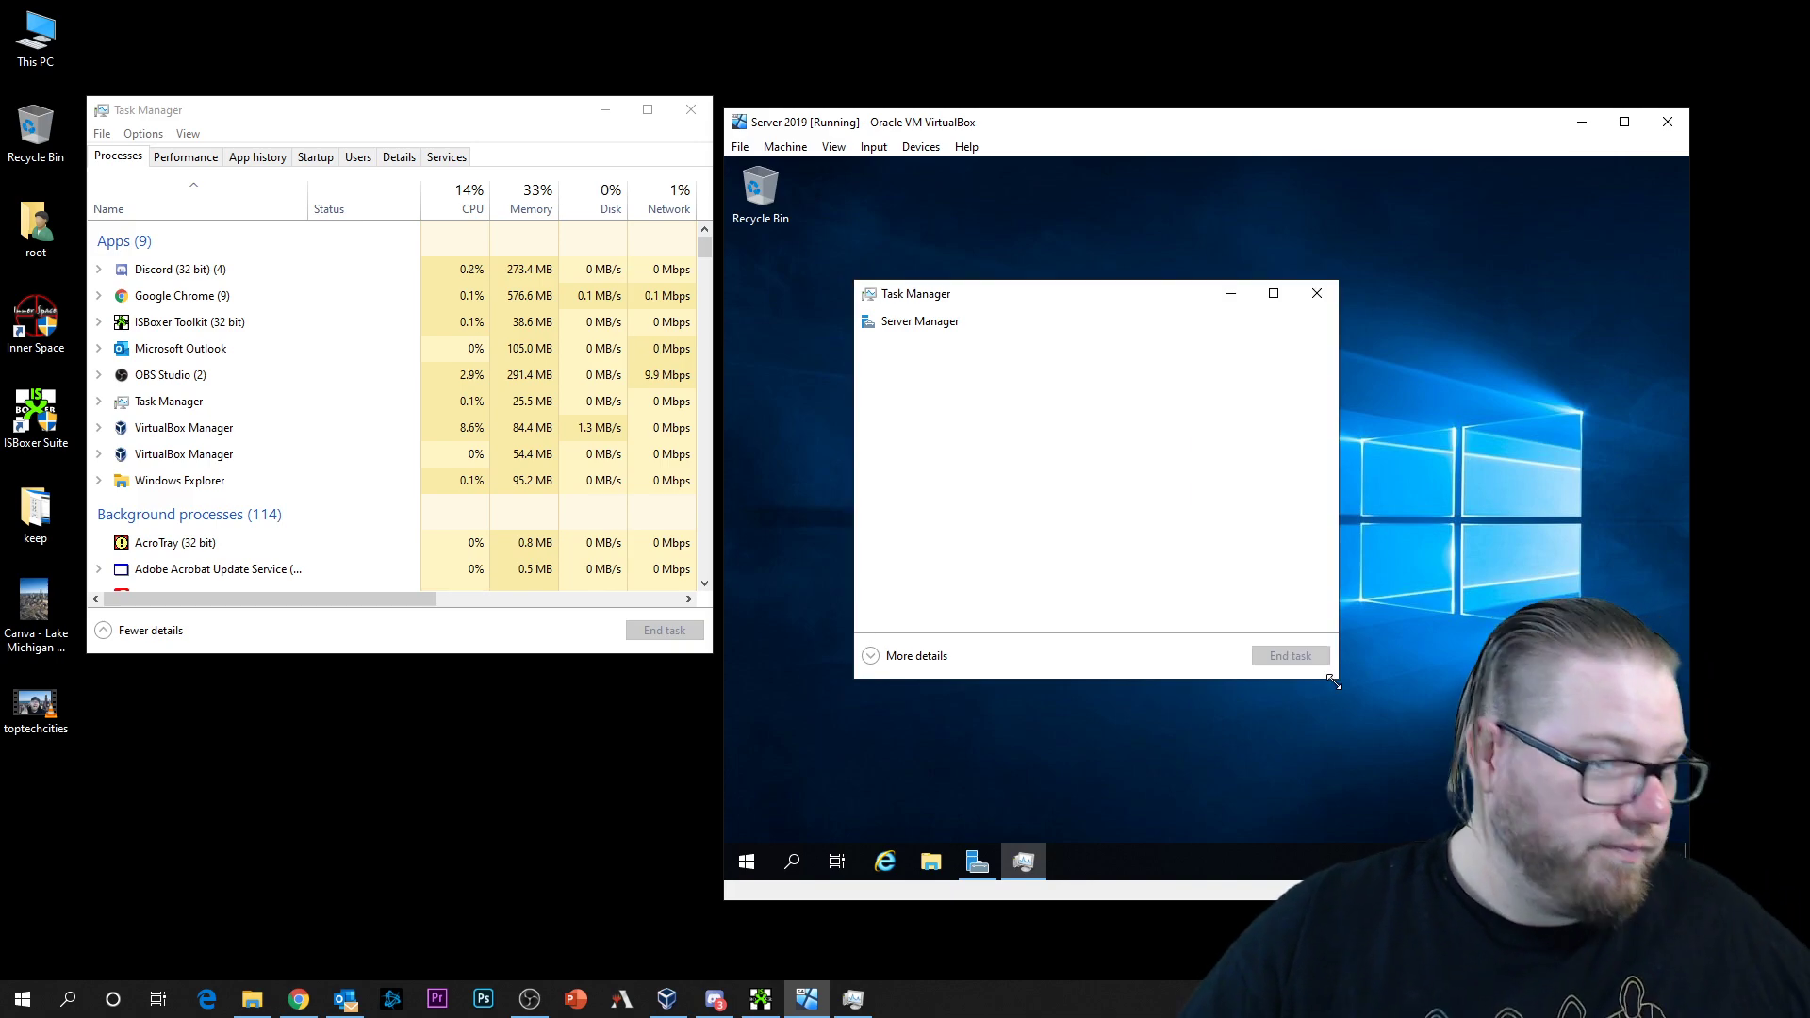
{"action": "left_click", "coordinate": [877, 660]}
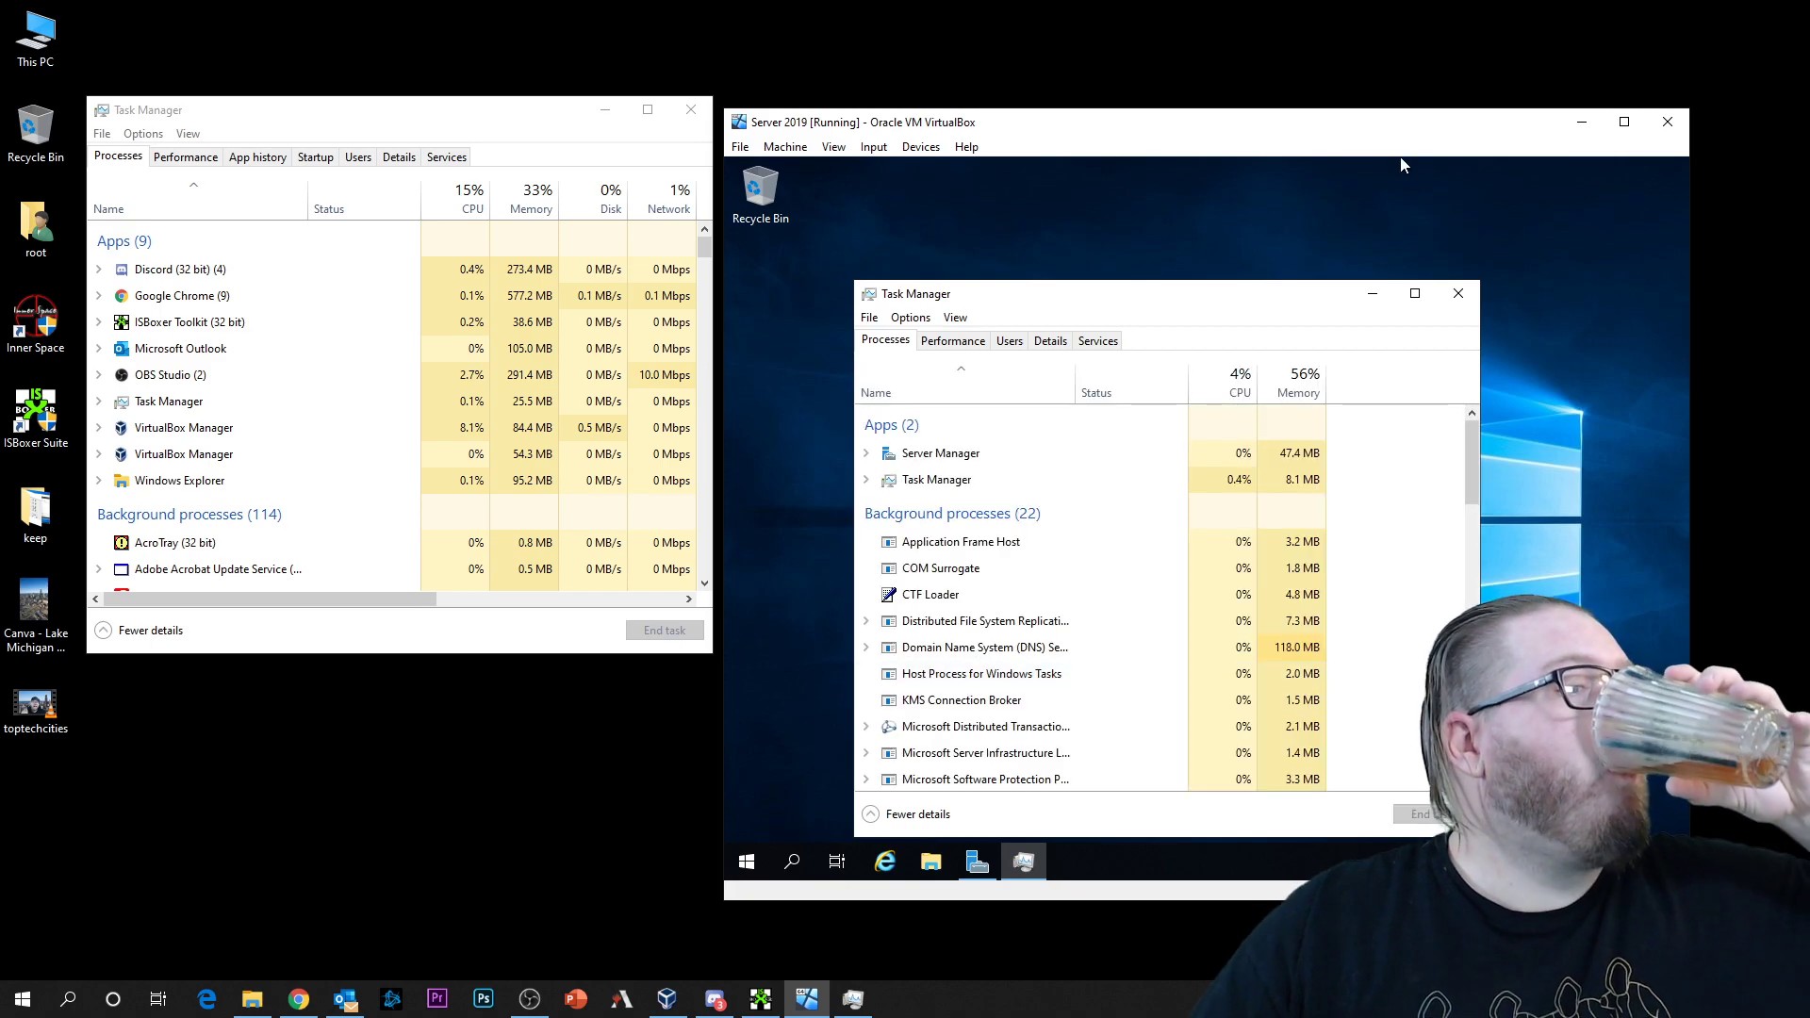
{"action": "left_click_drag", "start_coordinate": [1133, 303], "coordinate": [1122, 257]}
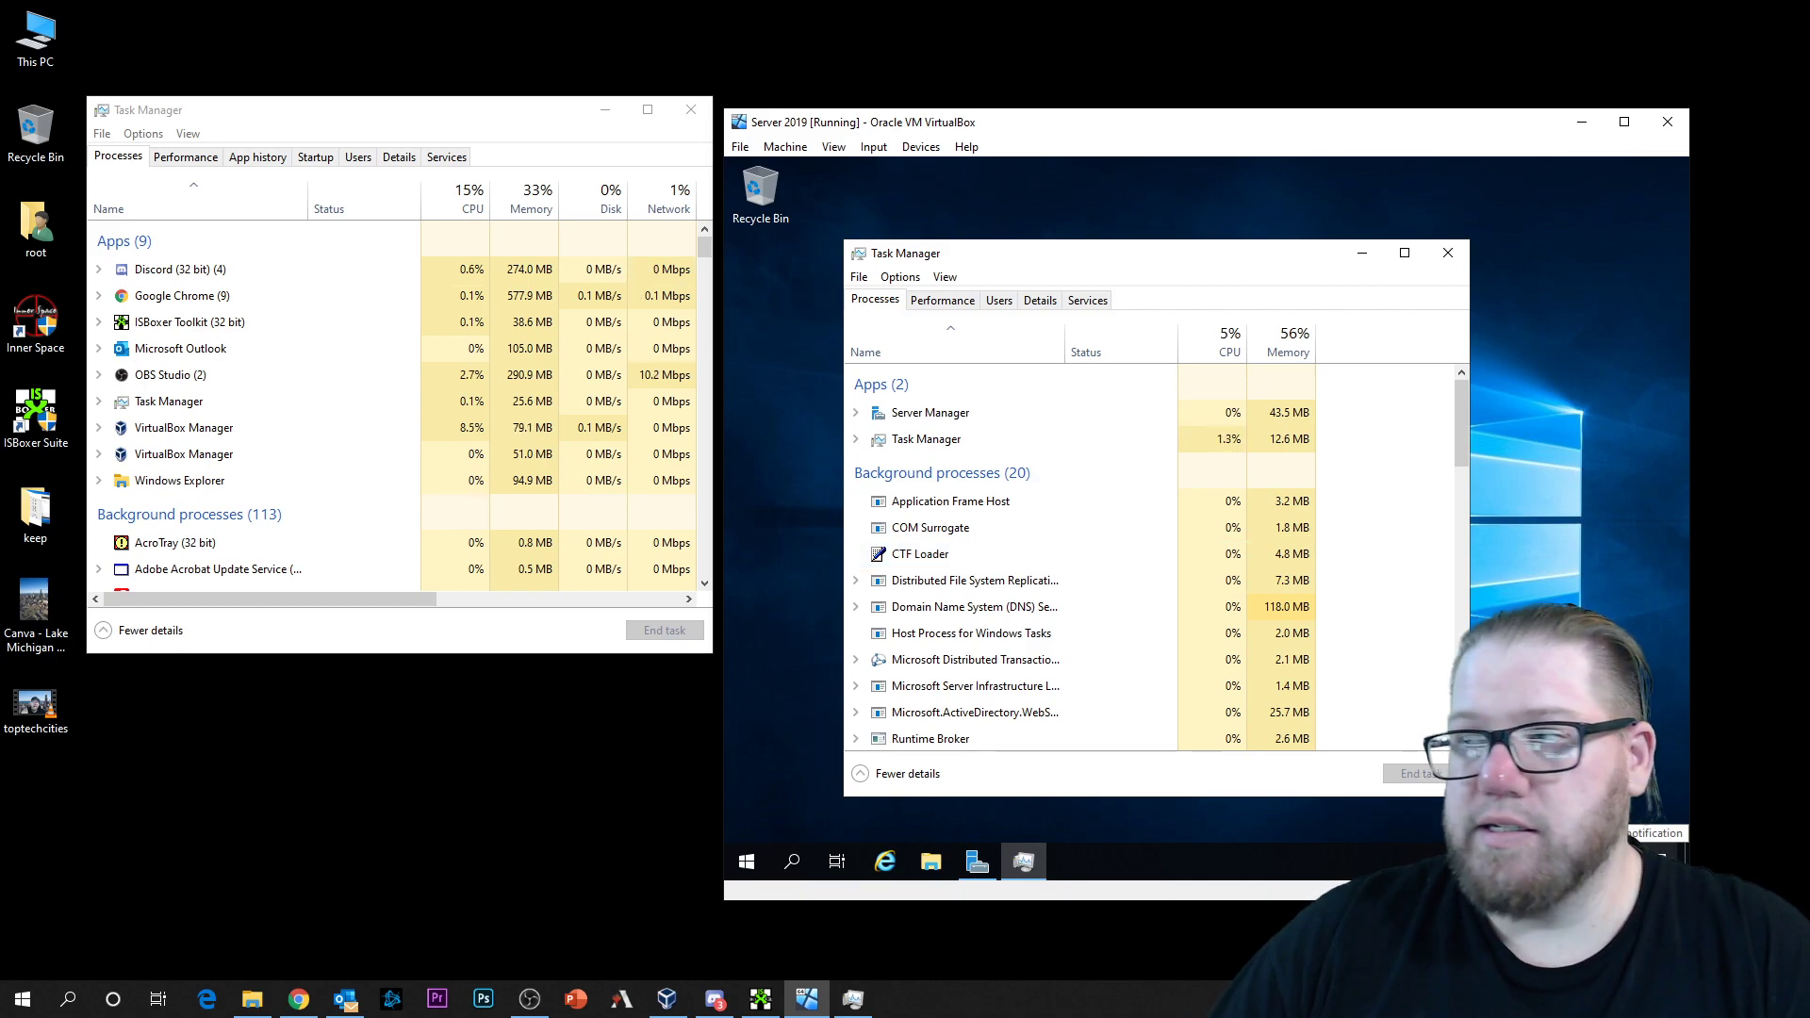
Step: Examine the apps, background processes and Windows processes running on the Server 2019 virtual machine, through to the end of the list
{"action": "key", "text": "alt+Tab"}
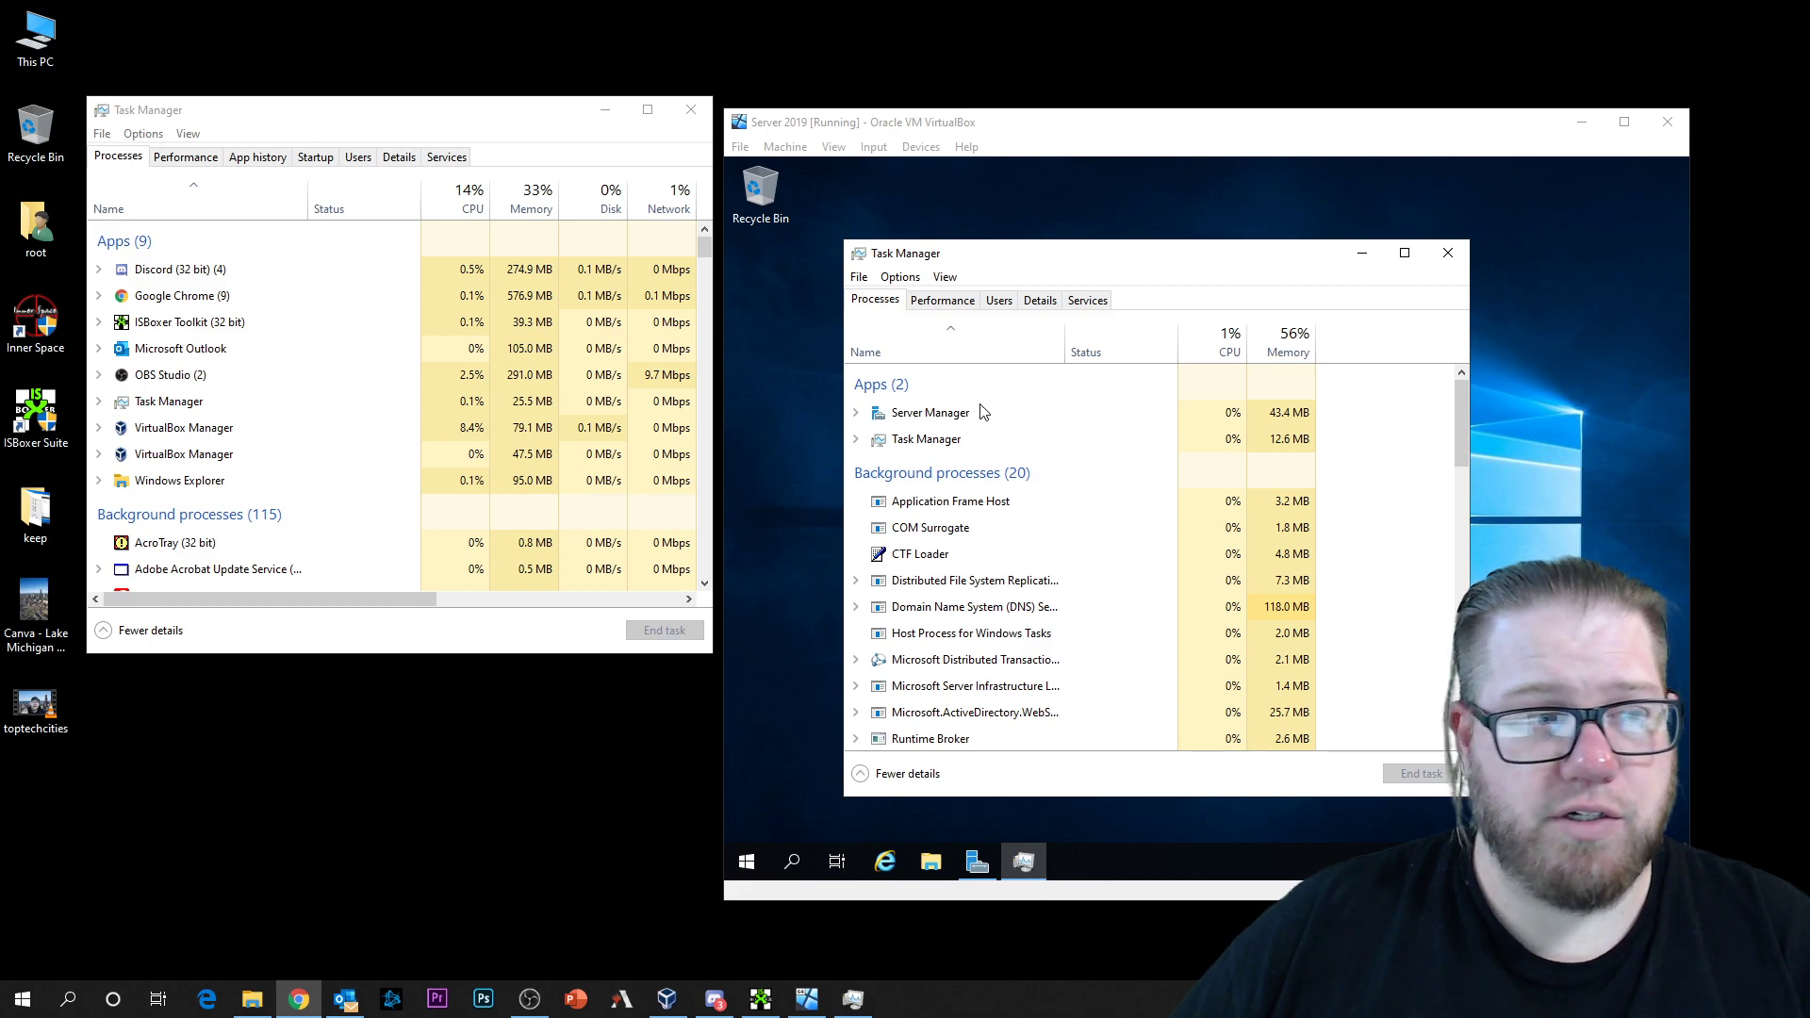
{"action": "left_click", "coordinate": [1461, 415]}
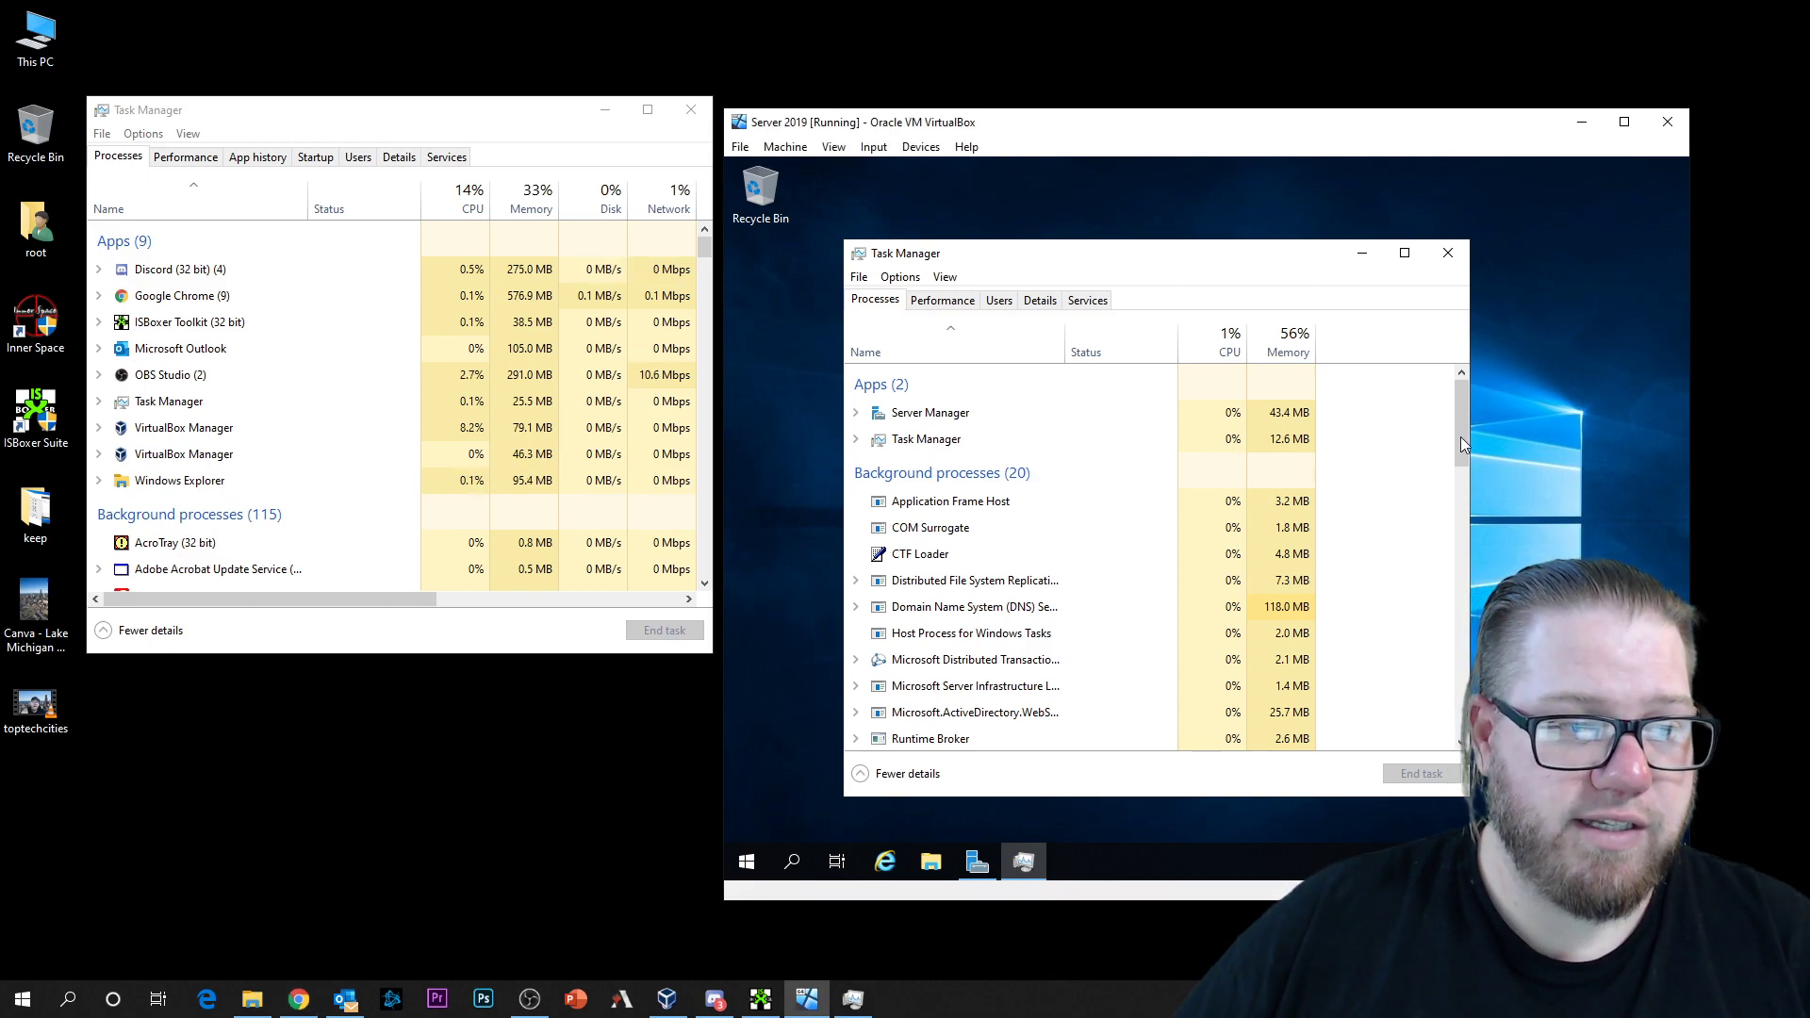
{"action": "left_click", "coordinate": [1401, 392]}
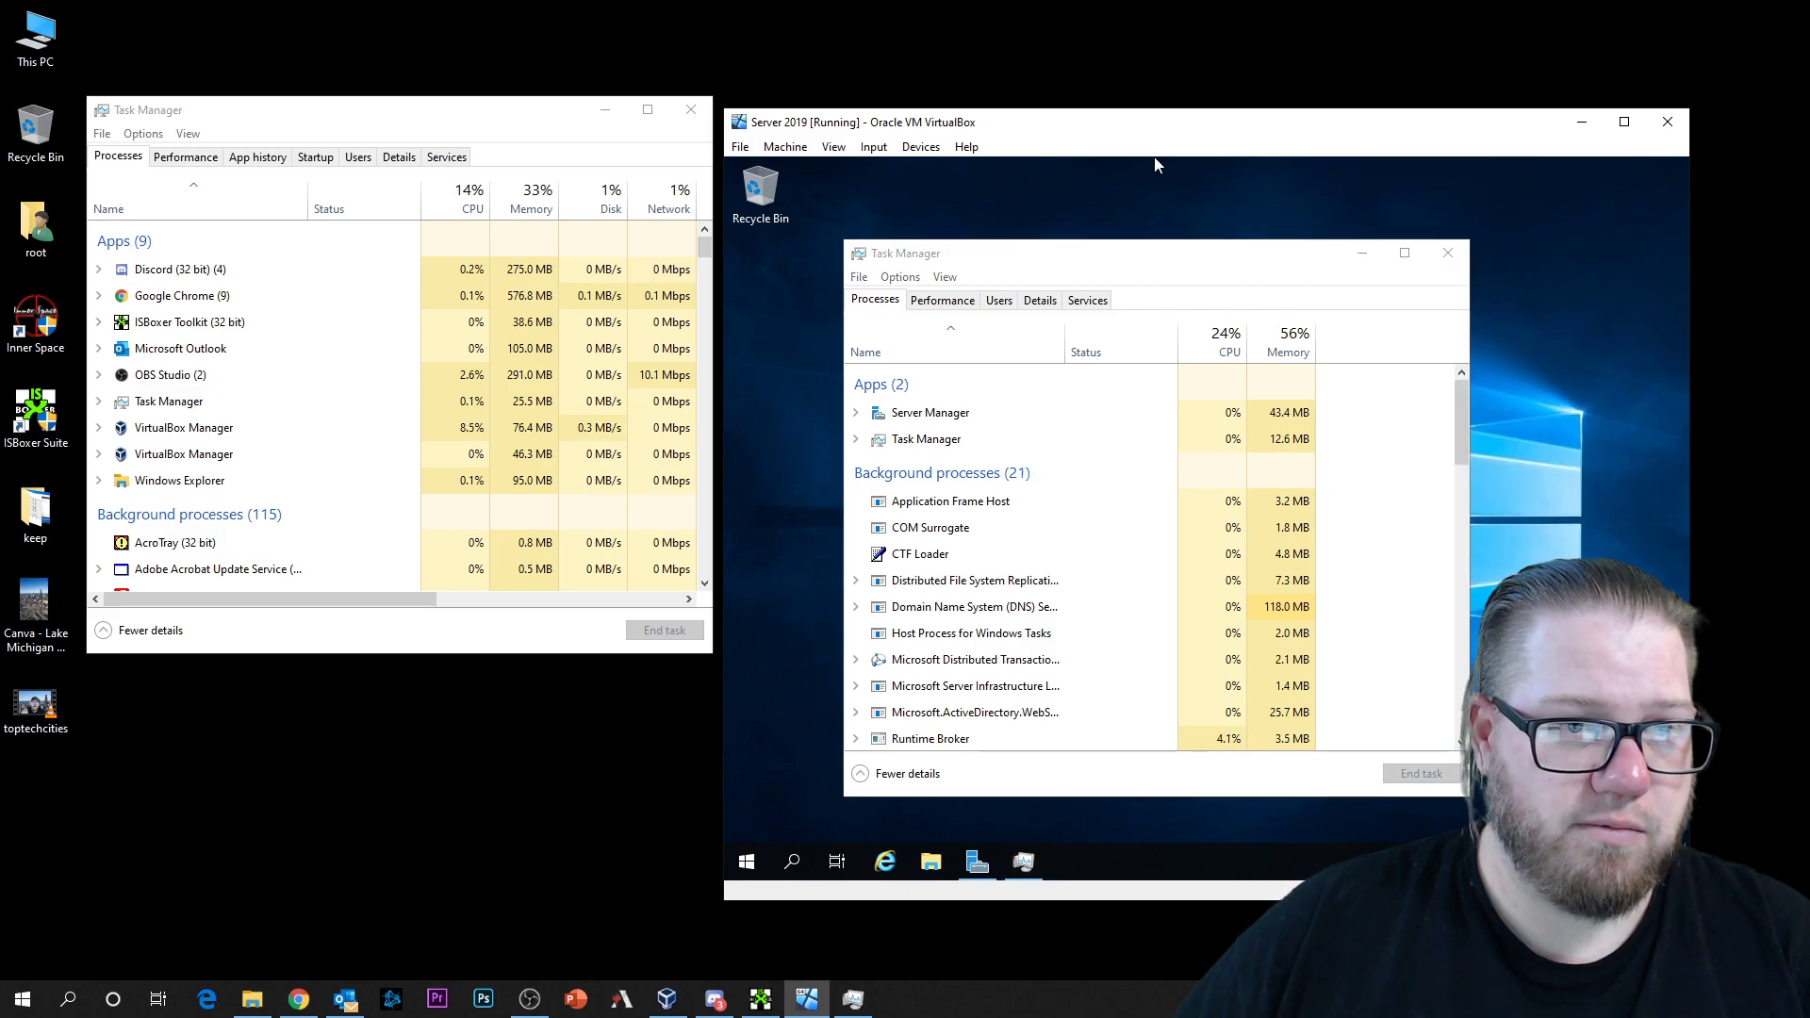
{"action": "left_click", "coordinate": [1463, 433]}
{"action": "left_click_drag", "start_coordinate": [1463, 433], "coordinate": [1476, 700]}
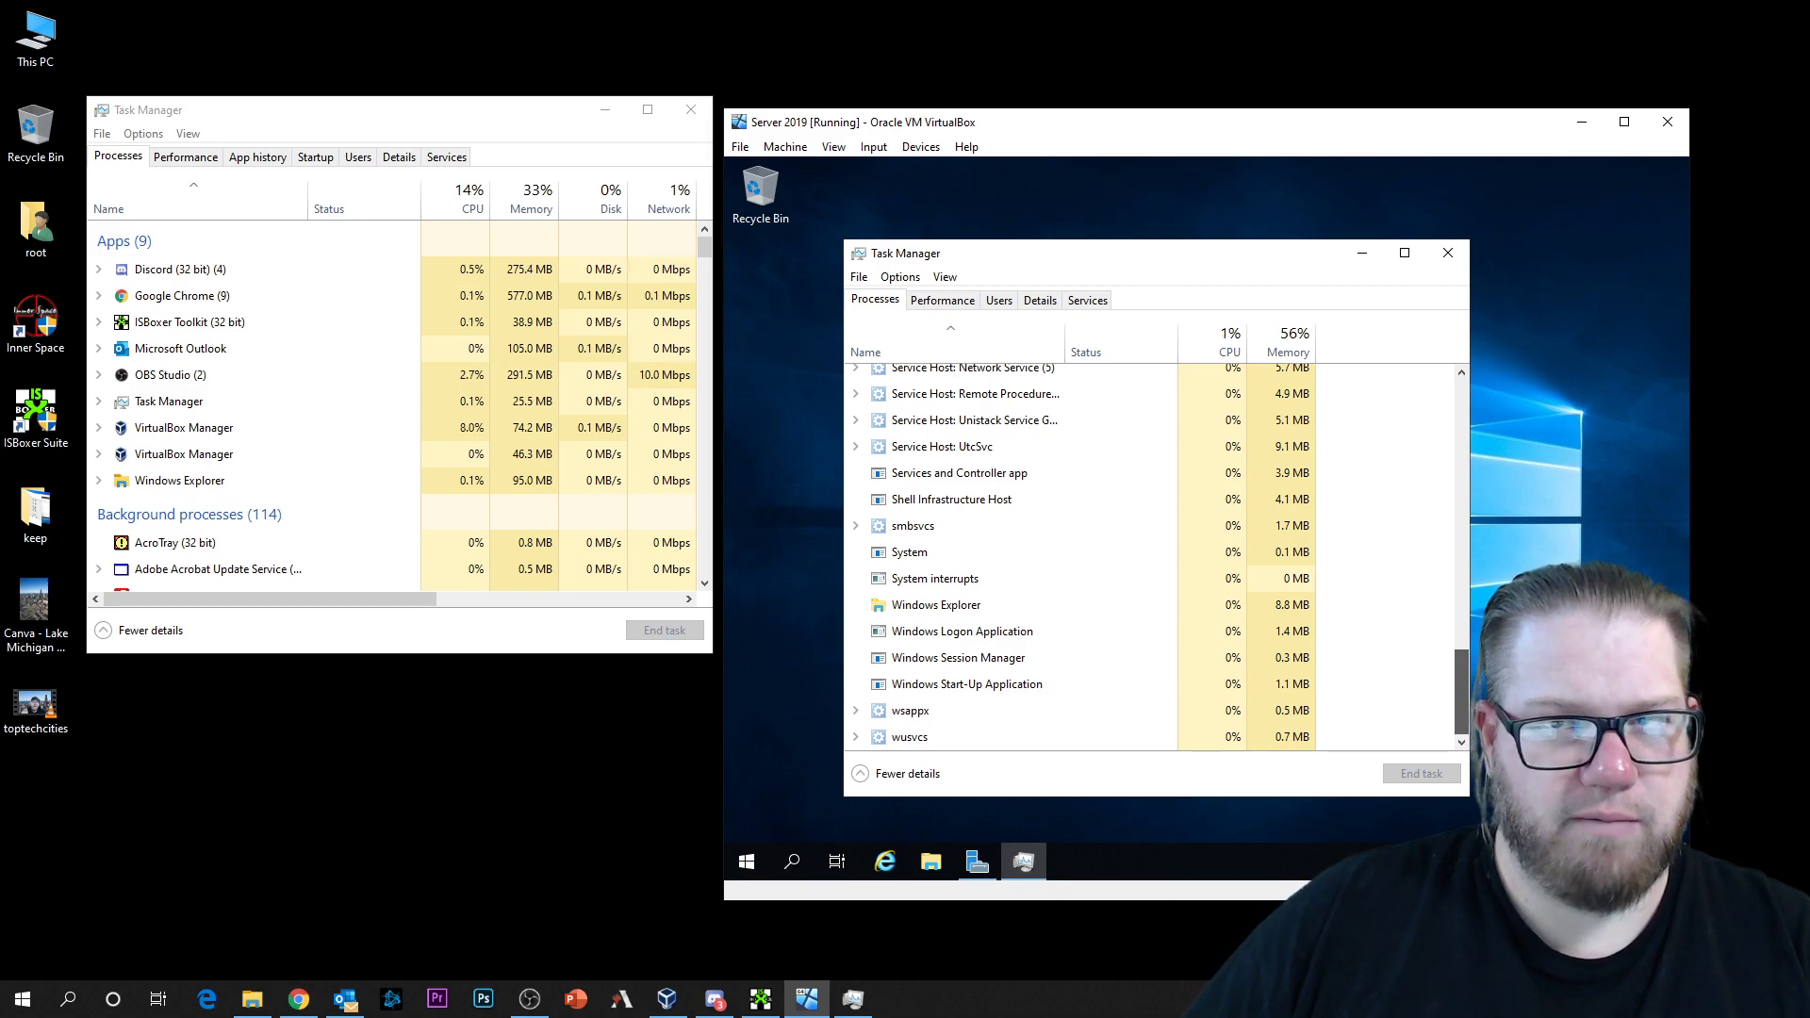
{"action": "left_click_drag", "start_coordinate": [1463, 697], "coordinate": [1455, 392]}
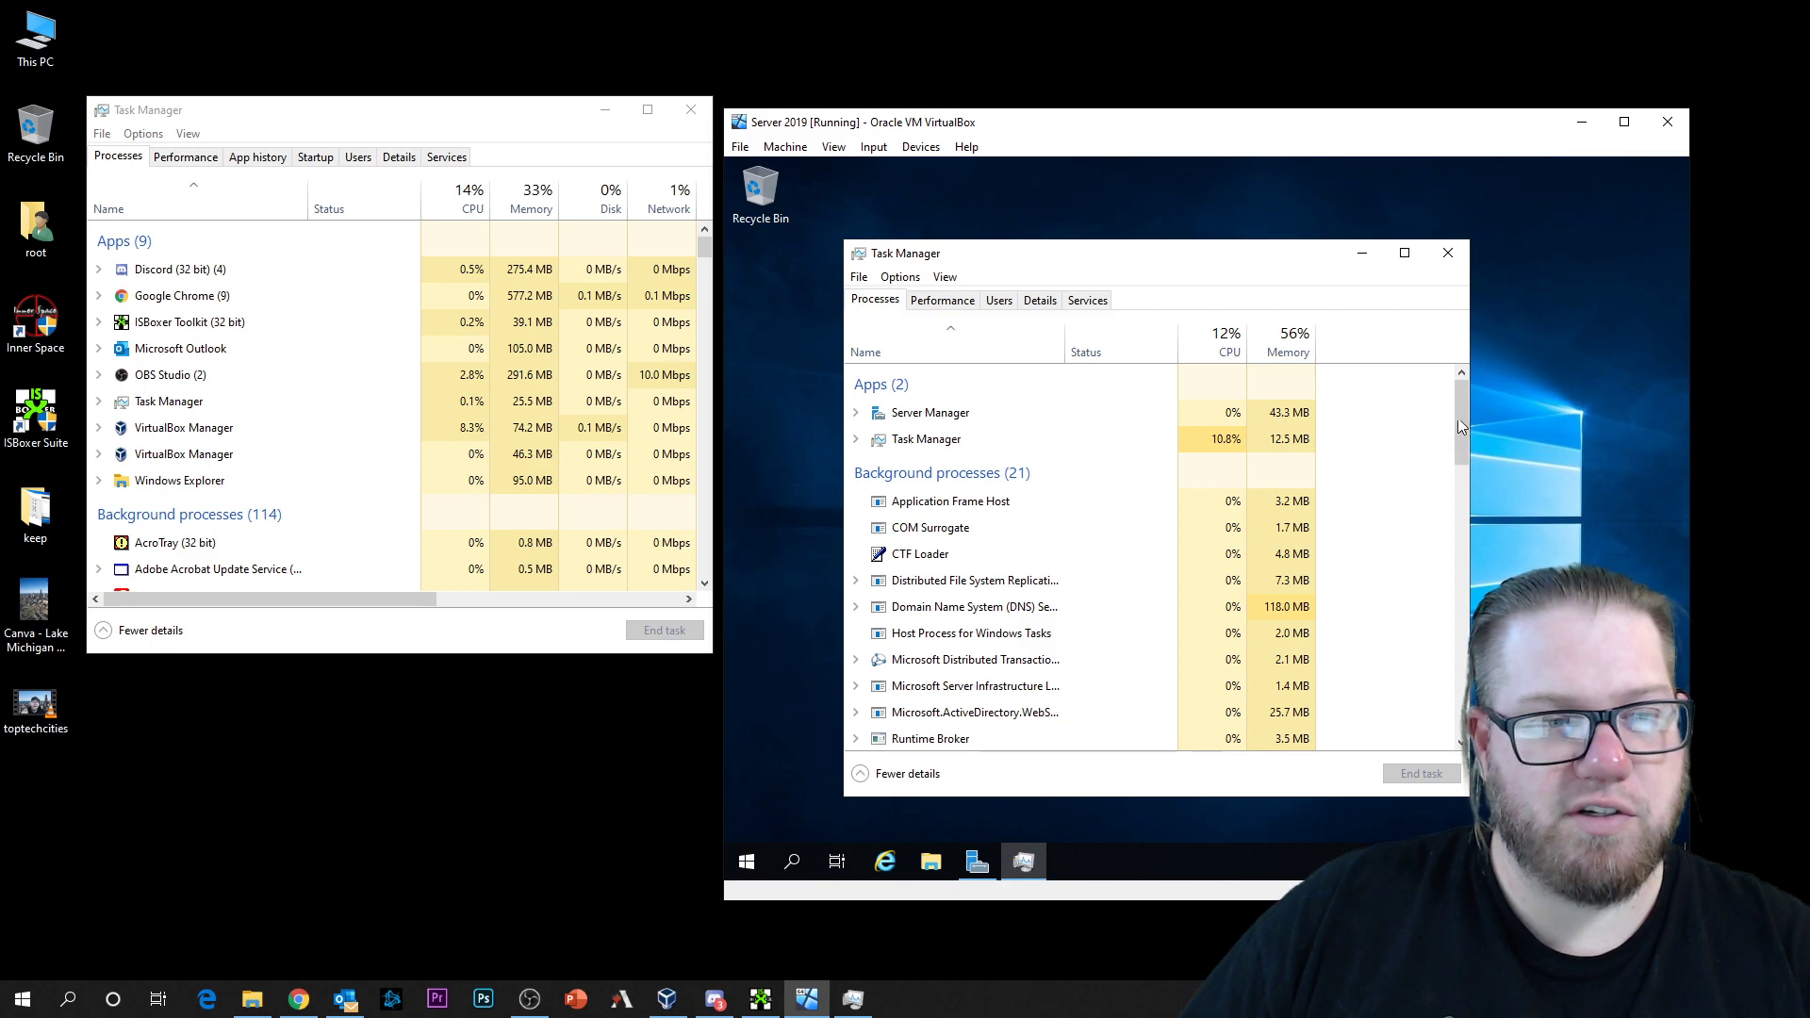
{"action": "left_click_drag", "start_coordinate": [1459, 416], "coordinate": [1457, 553]}
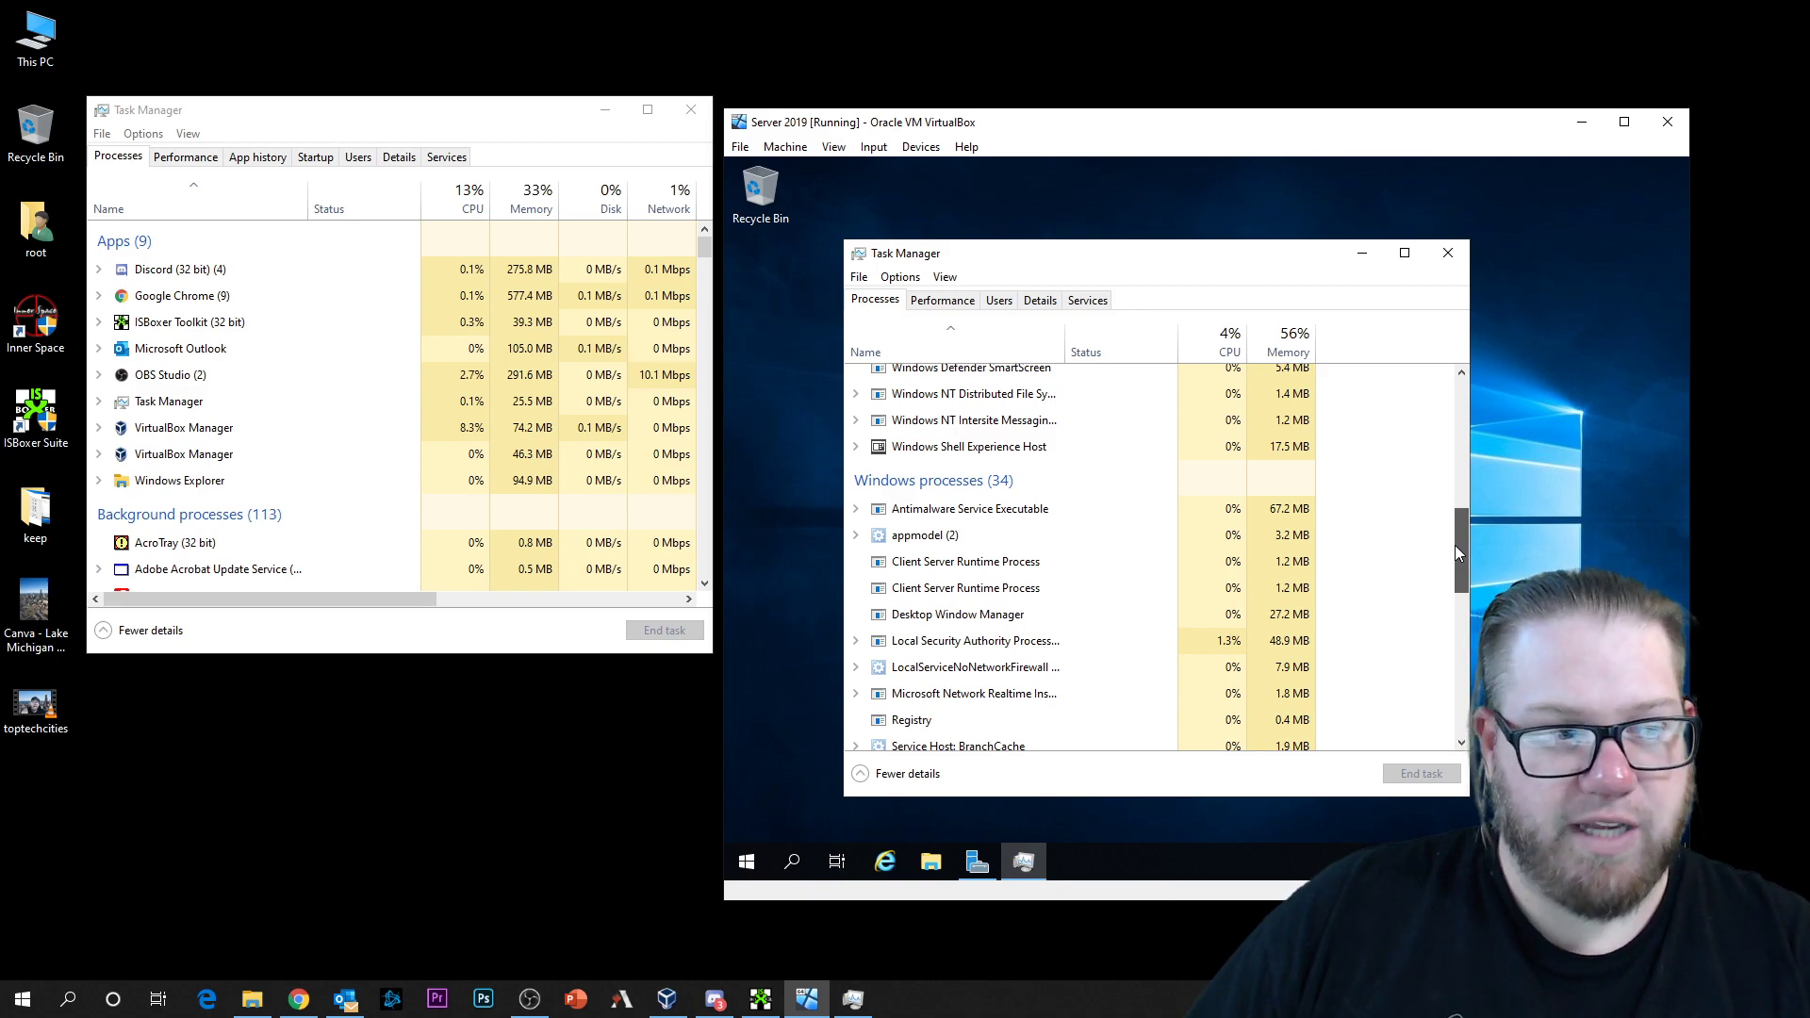
{"action": "left_click_drag", "start_coordinate": [1455, 553], "coordinate": [1448, 703]}
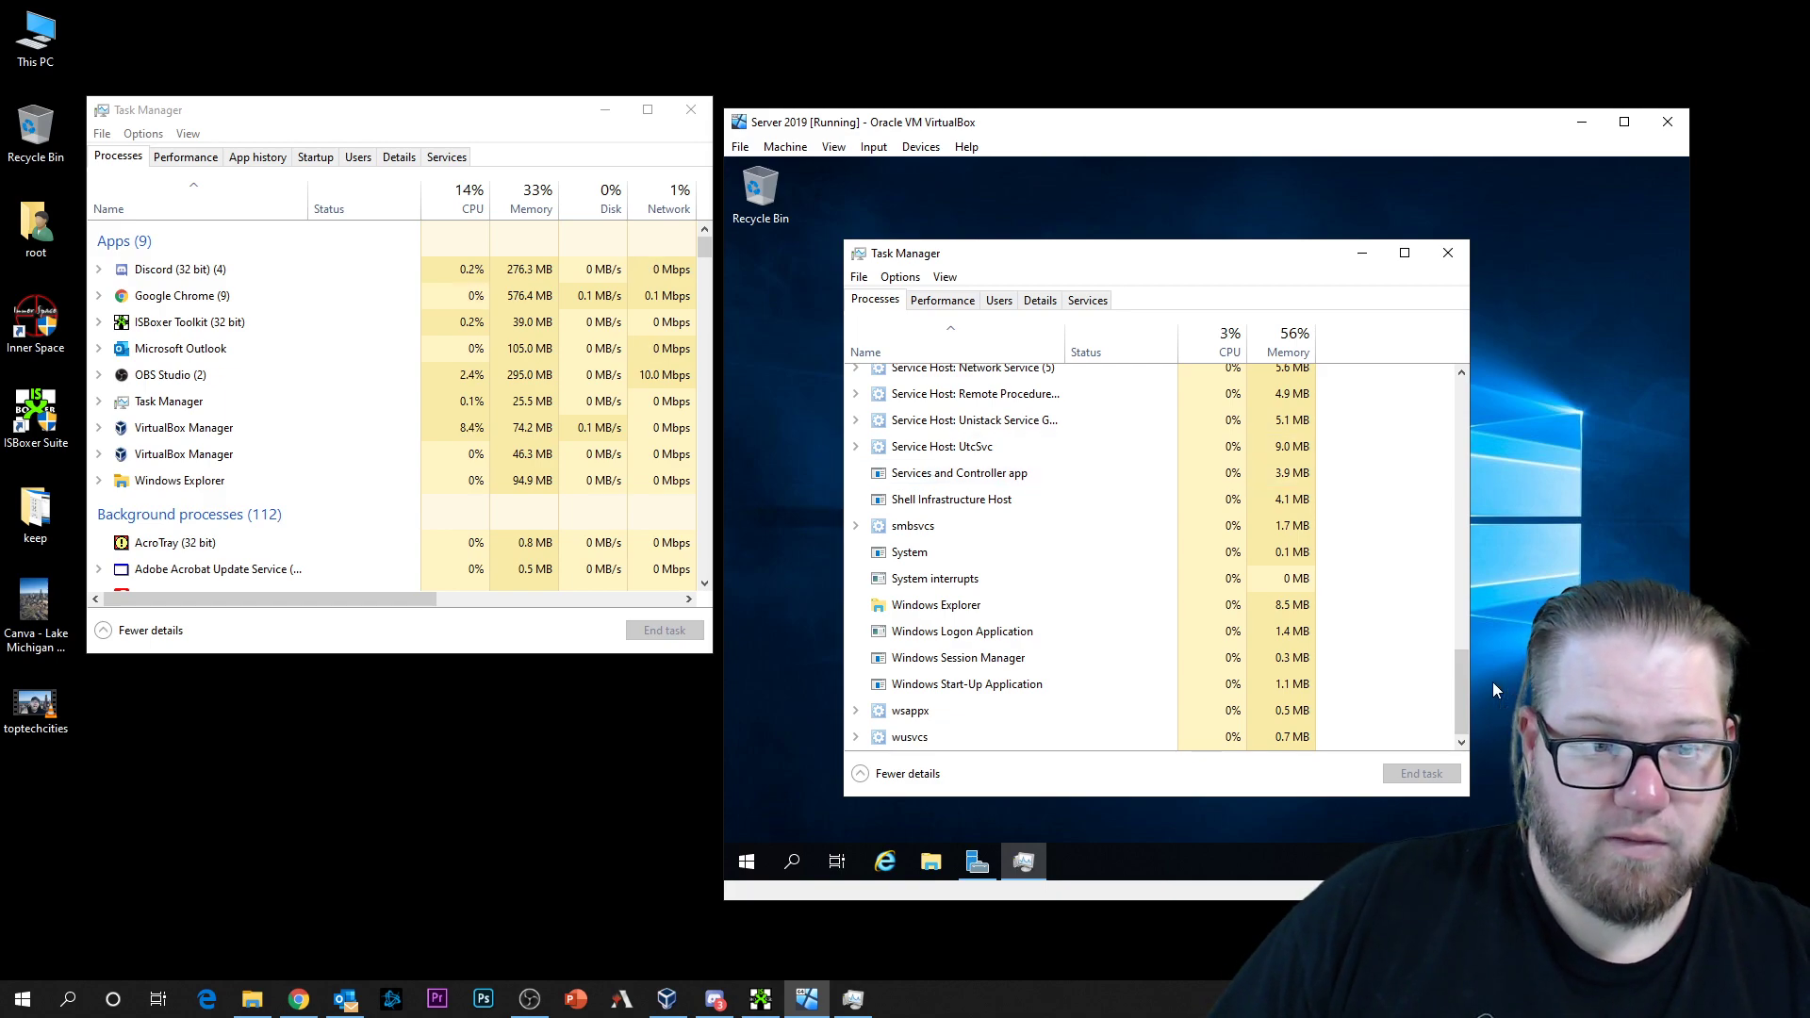
{"action": "left_click_drag", "start_coordinate": [1463, 688], "coordinate": [1451, 417]}
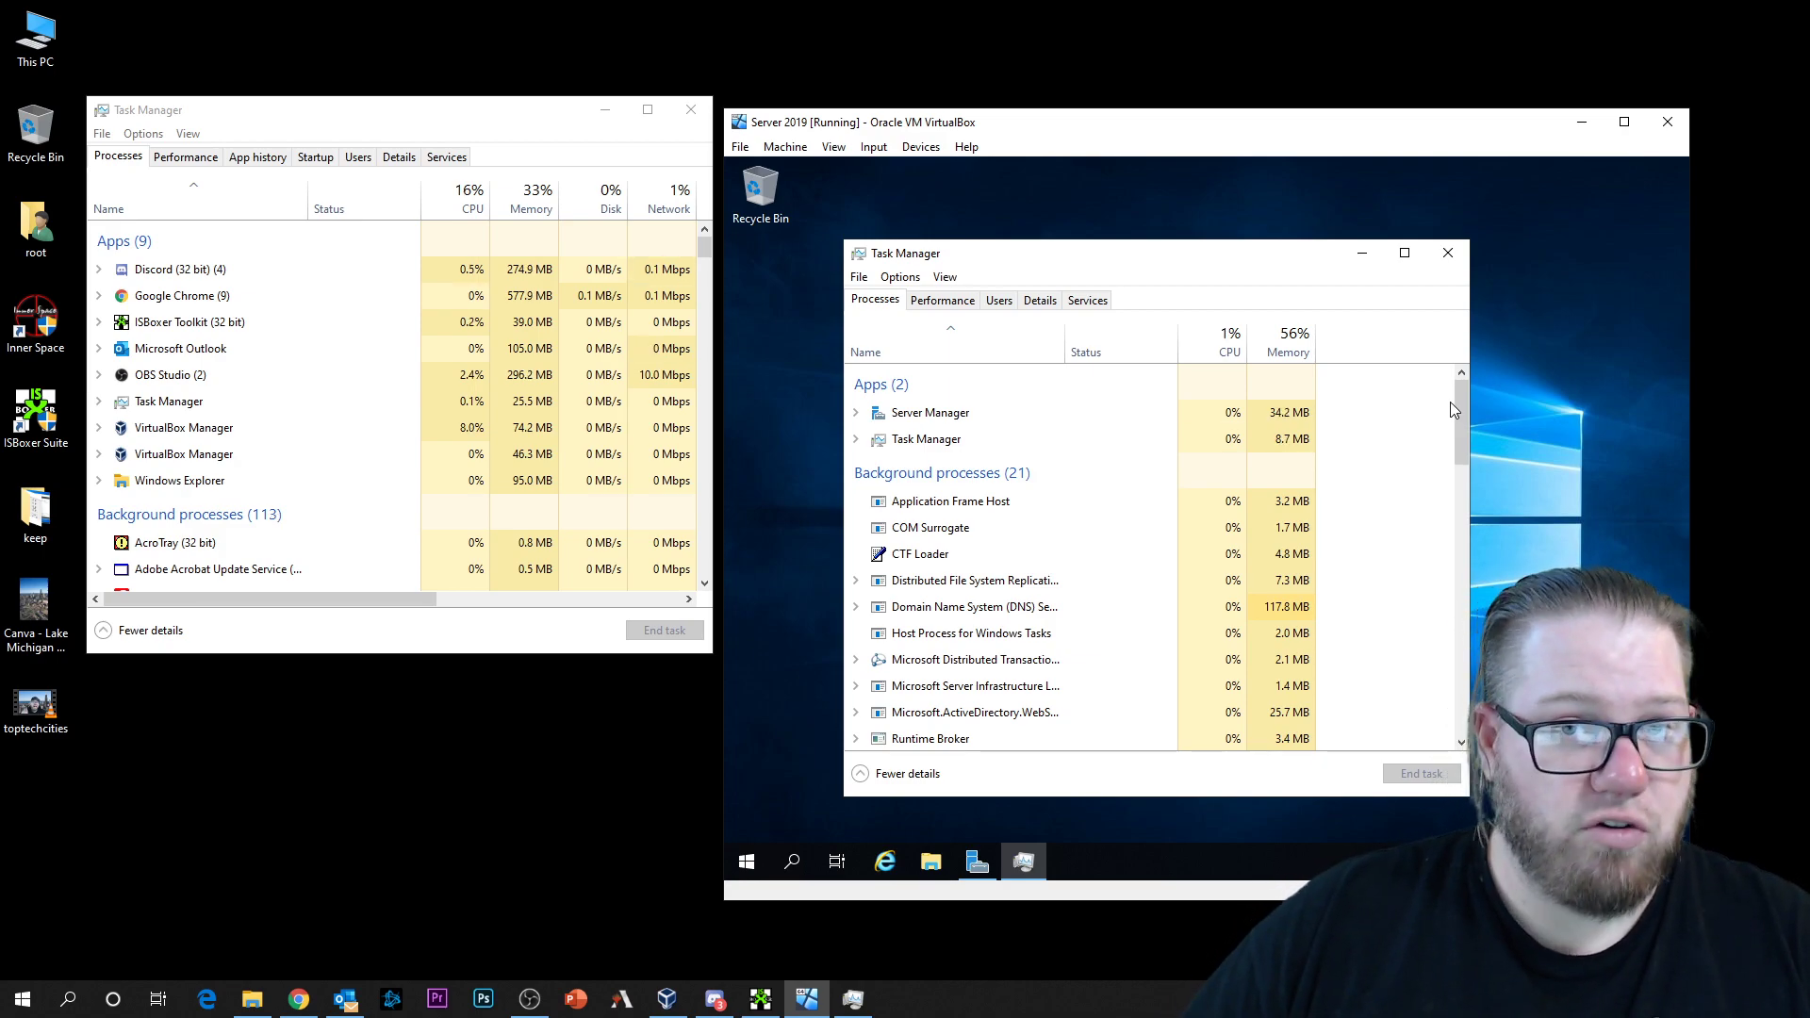
{"action": "mouse_move", "coordinate": [1457, 399]}
{"action": "left_mouse_down"}
{"action": "mouse_move", "coordinate": [1459, 506]}
{"action": "mouse_move", "coordinate": [1461, 378]}
{"action": "left_mouse_up"}
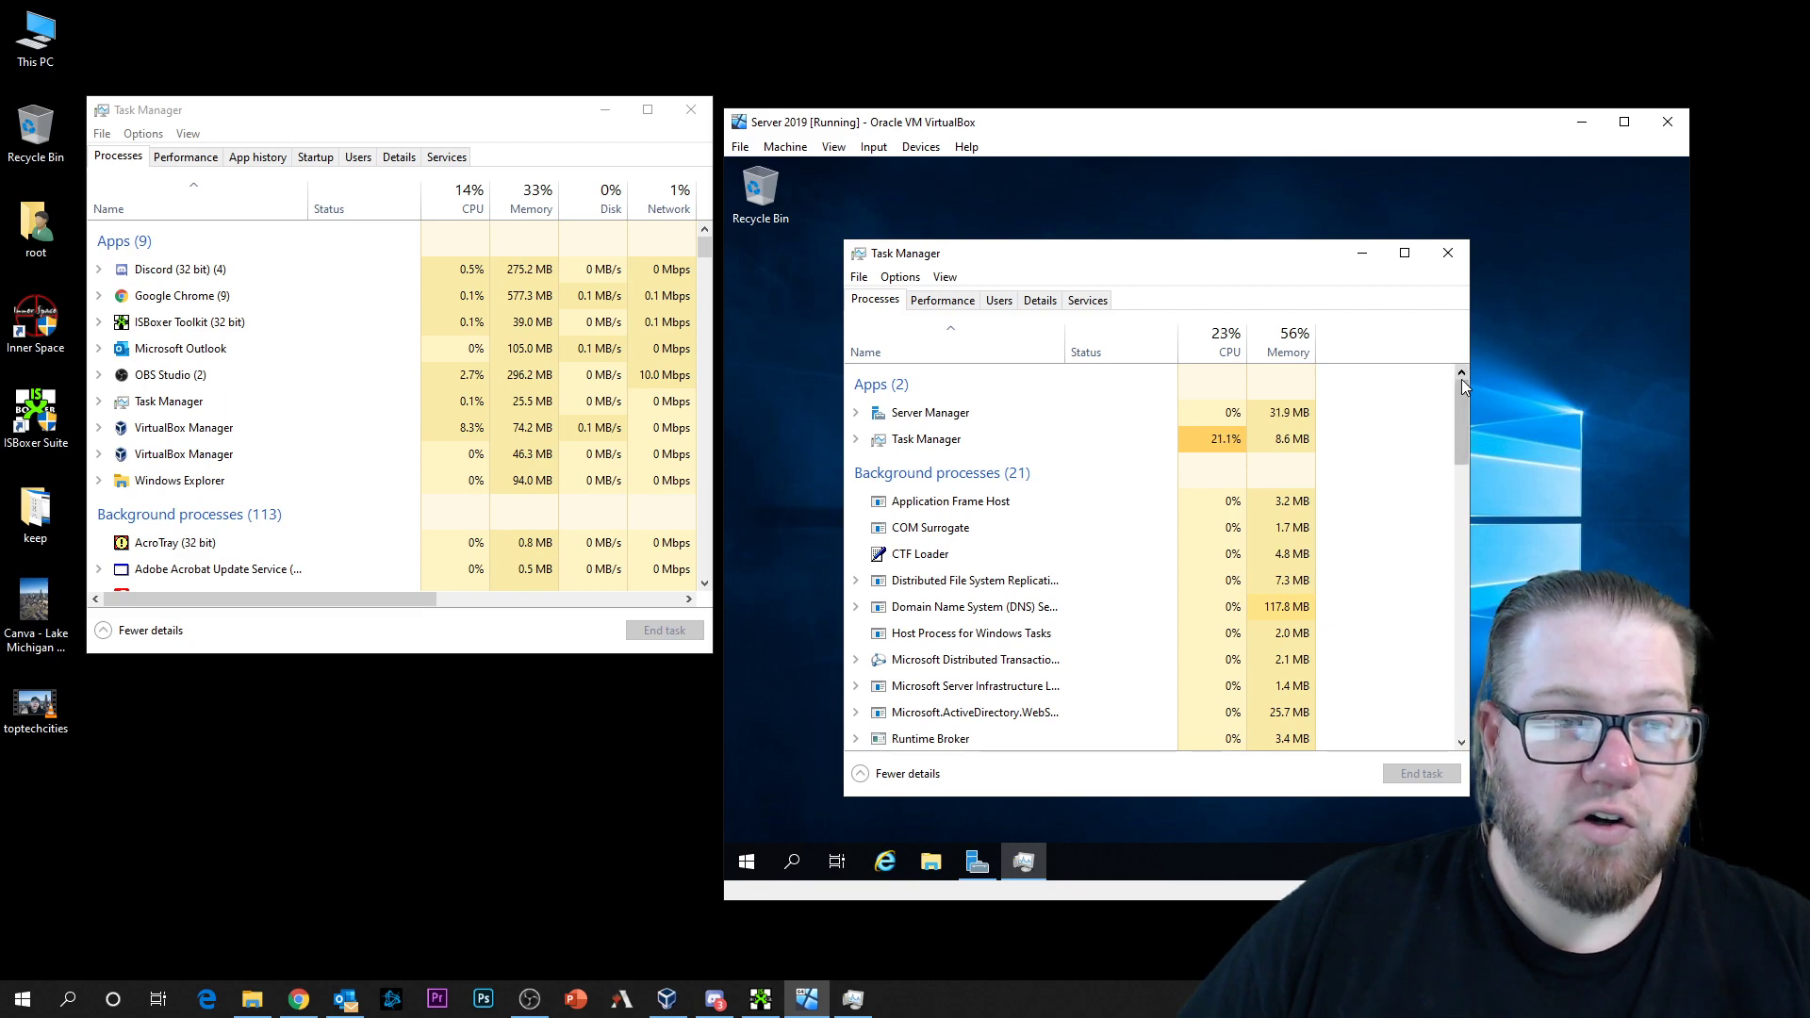
{"action": "left_click_drag", "start_coordinate": [1461, 398], "coordinate": [1459, 587]}
{"action": "scroll", "coordinate": [997, 494], "scroll_direction": "down", "scroll_amount": 3}
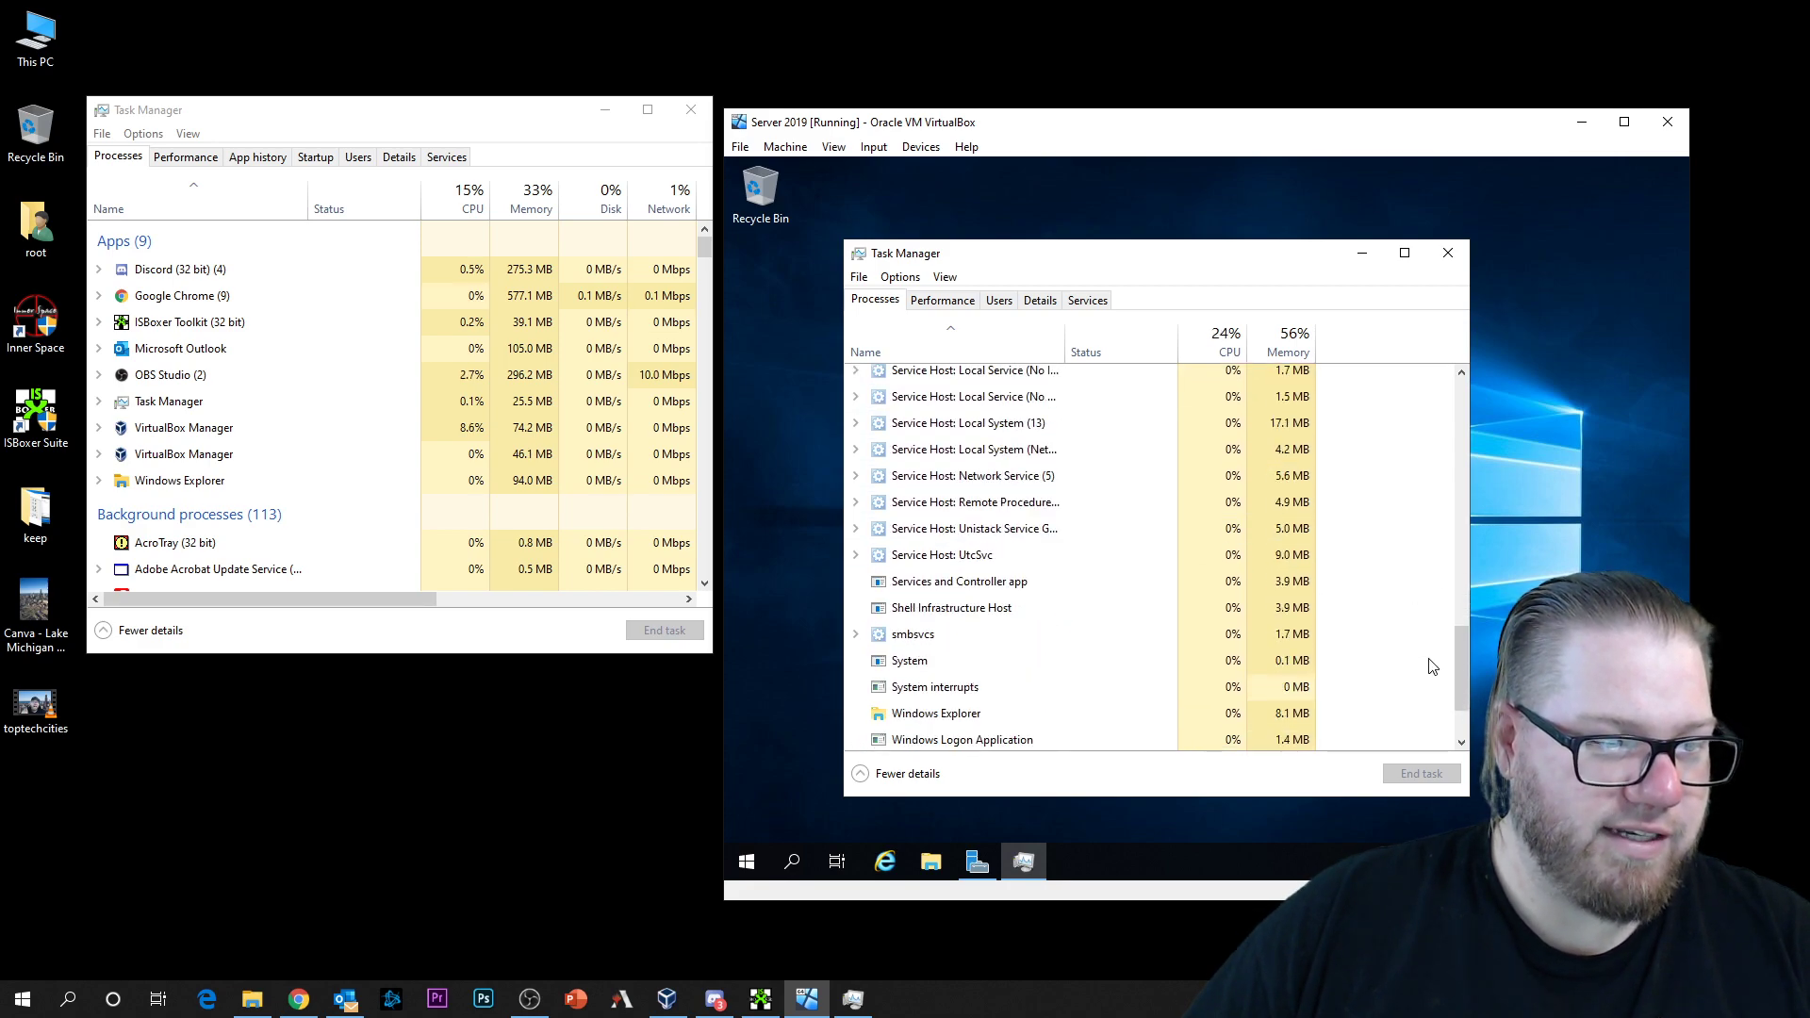
{"action": "scroll", "coordinate": [1089, 716], "scroll_direction": "down", "scroll_amount": 2}
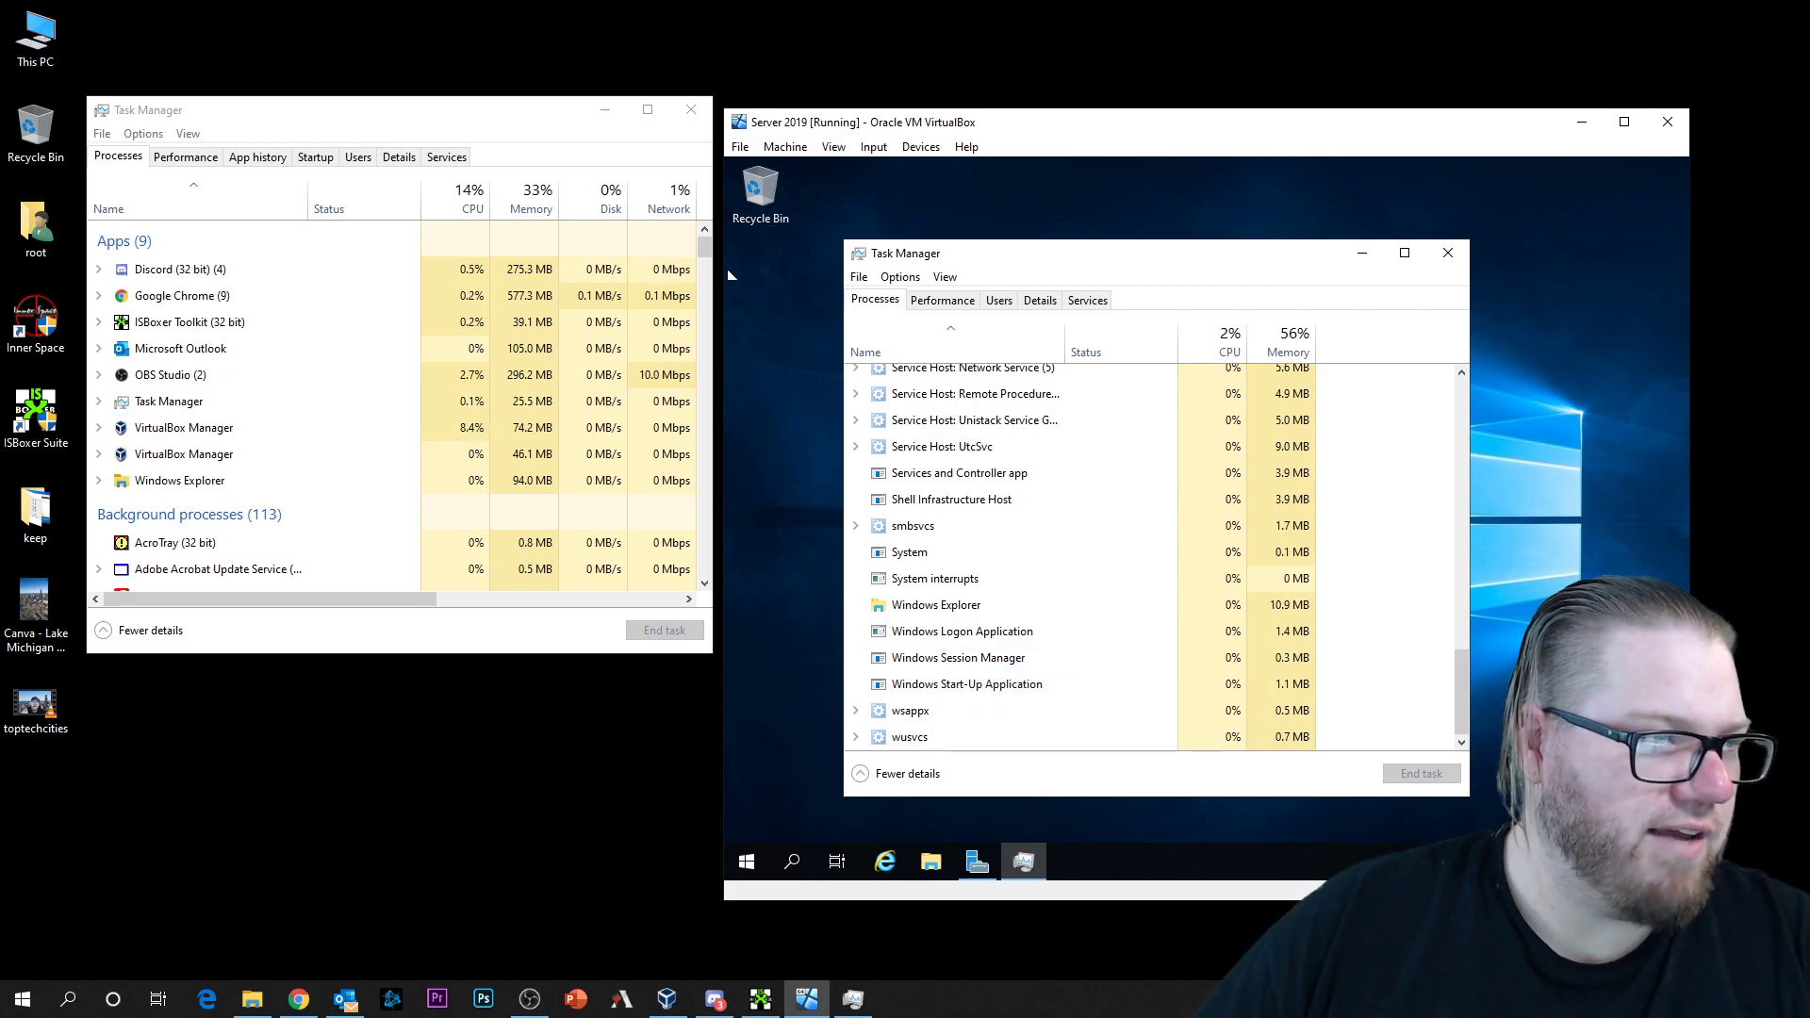
Step: Examine the Windows processes on the host computer for comparison and return to the beginning of the virtual machine's process list
{"action": "left_click_drag", "start_coordinate": [704, 247], "coordinate": [698, 447]}
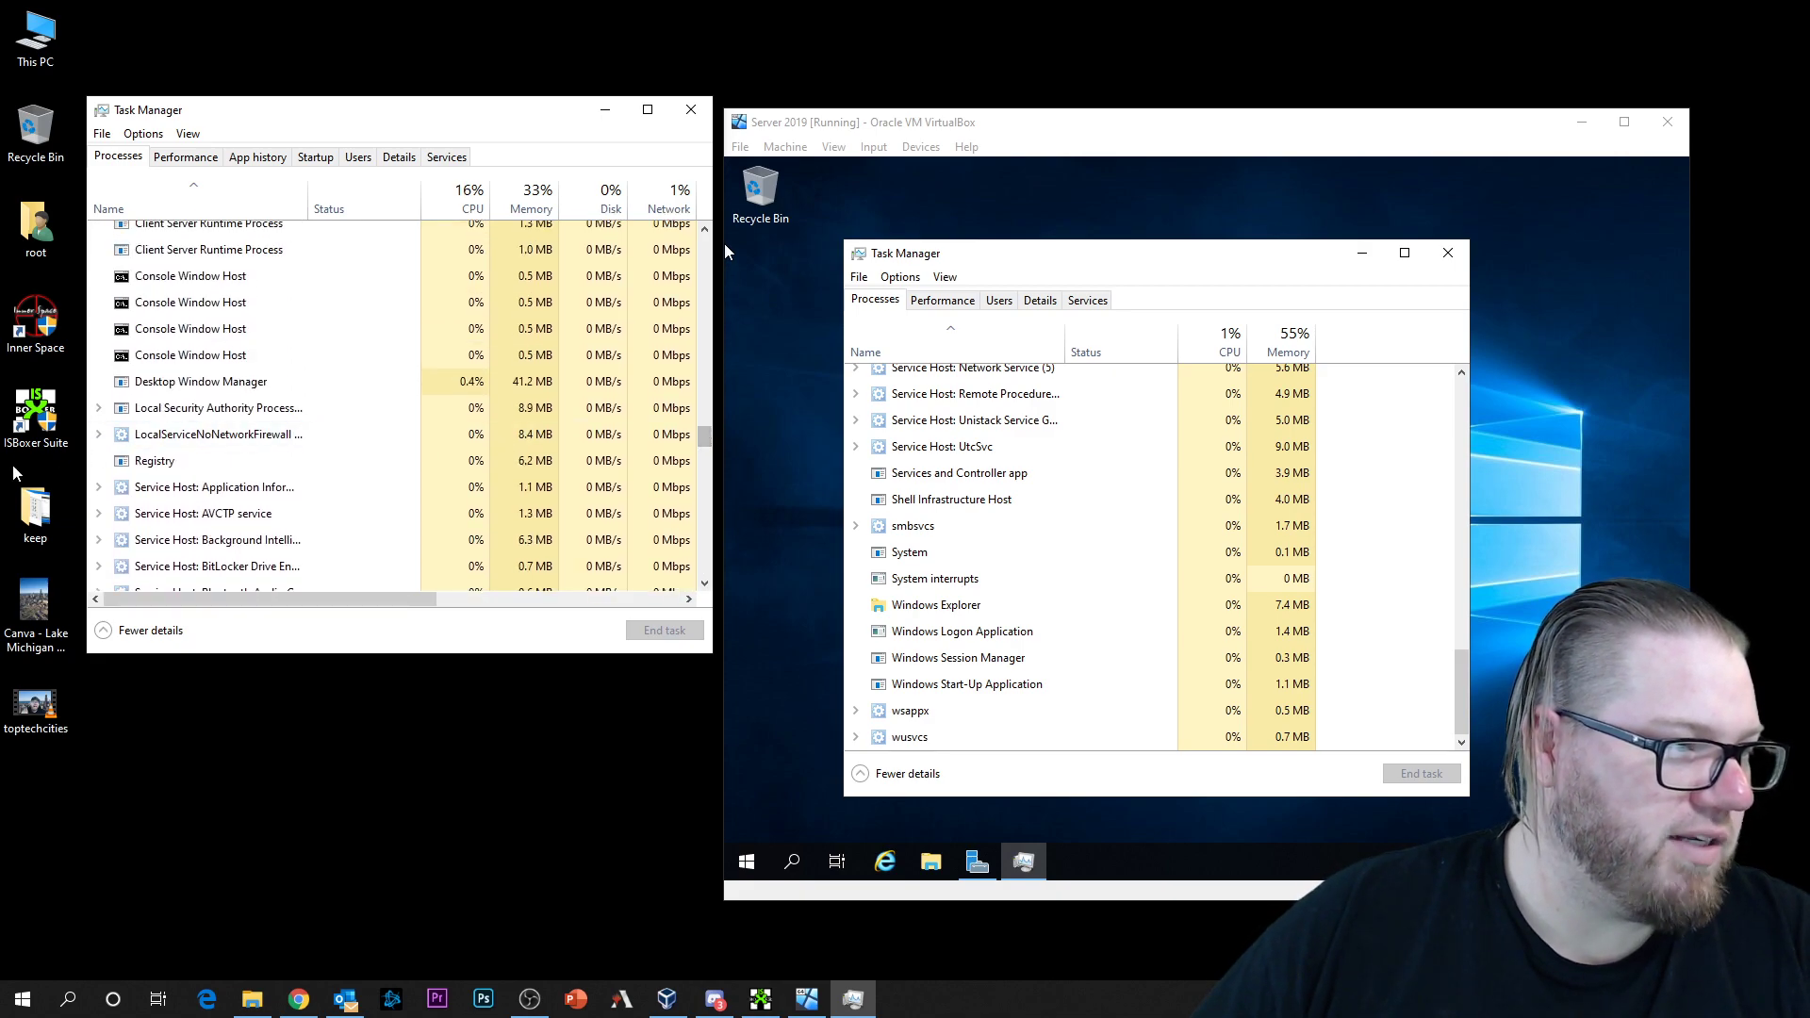
{"action": "left_click", "coordinate": [294, 513]}
{"action": "scroll", "coordinate": [294, 510], "scroll_direction": "down", "scroll_amount": 1}
{"action": "scroll", "coordinate": [294, 513], "scroll_direction": "down", "scroll_amount": 4}
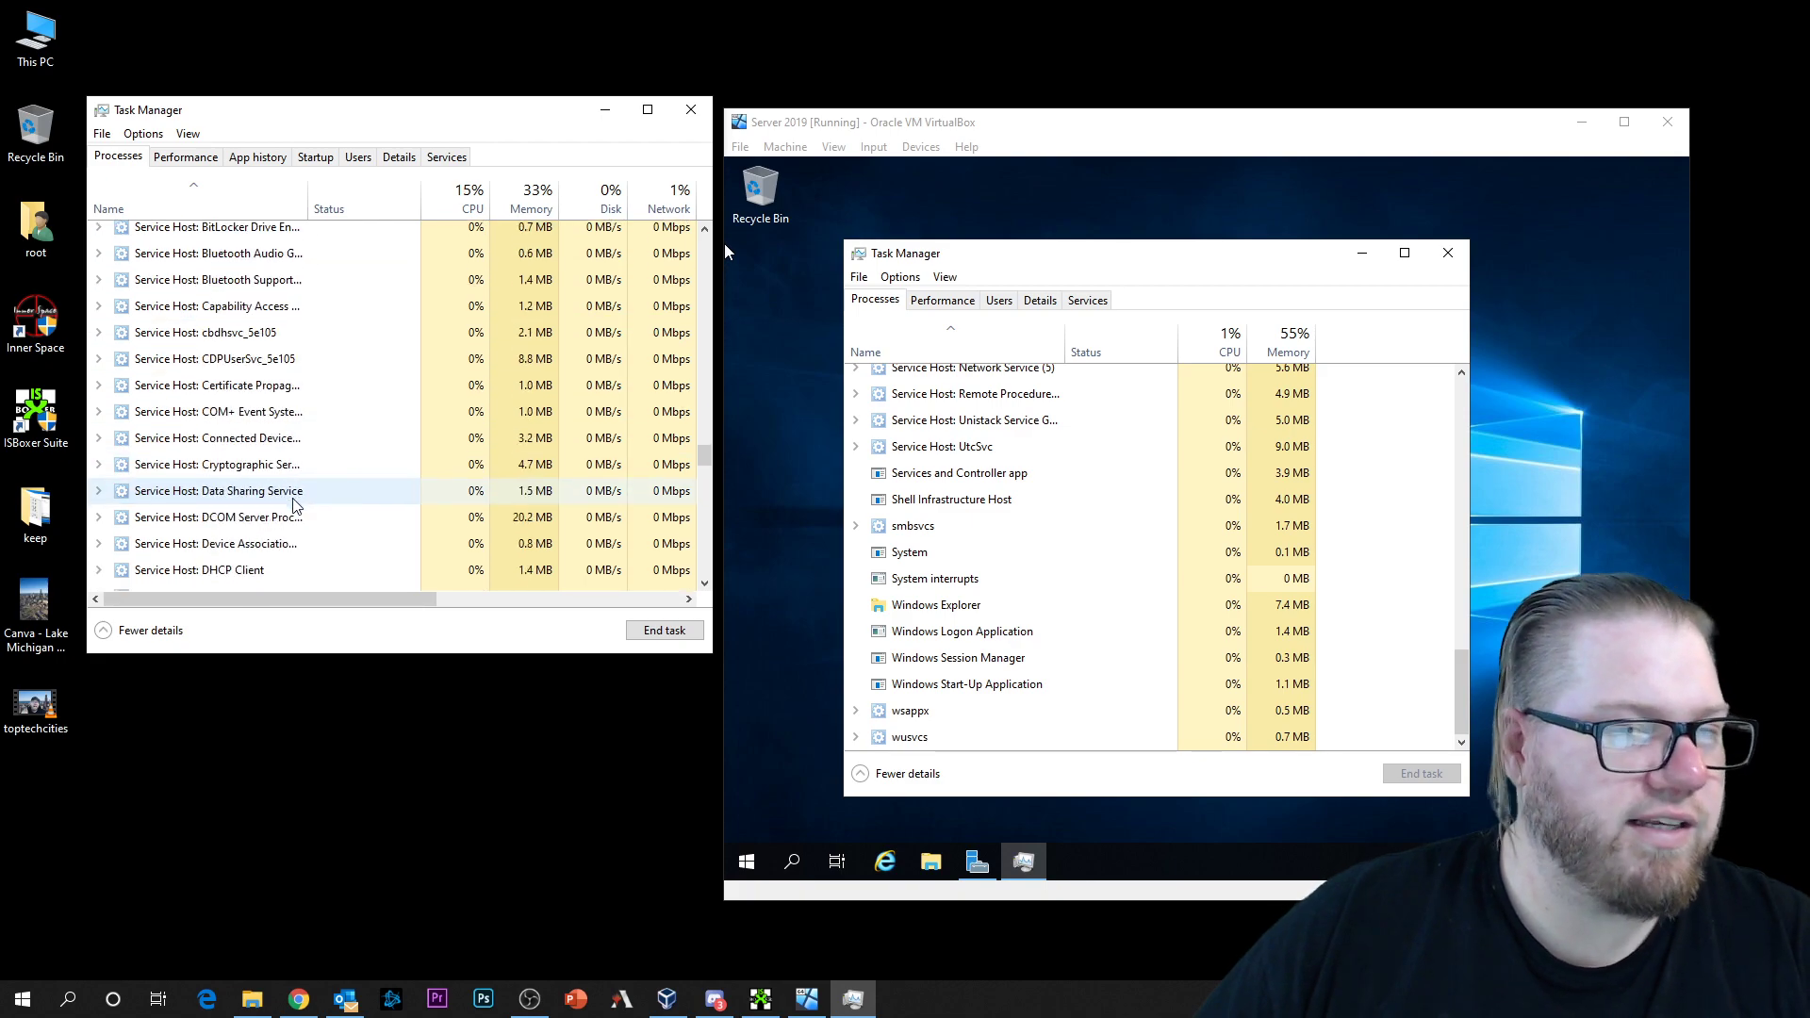
{"action": "scroll", "coordinate": [298, 482], "scroll_direction": "up", "scroll_amount": 2}
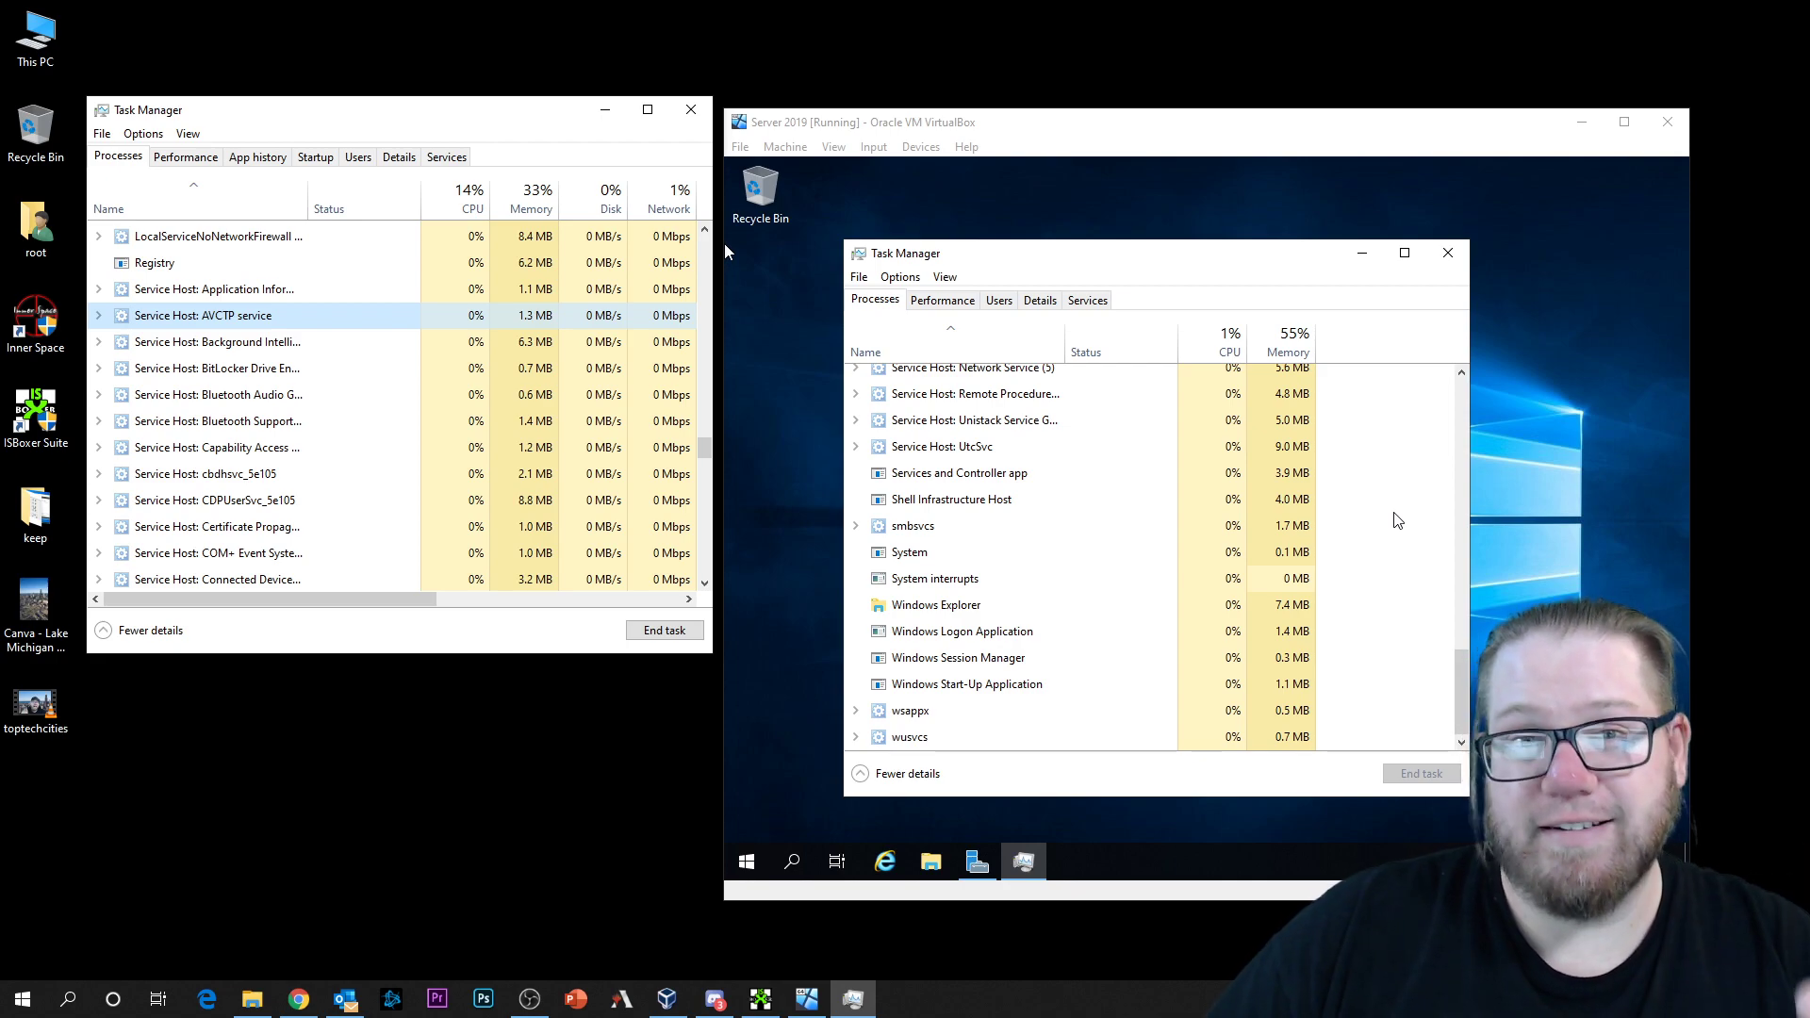
{"action": "left_click", "coordinate": [1459, 684]}
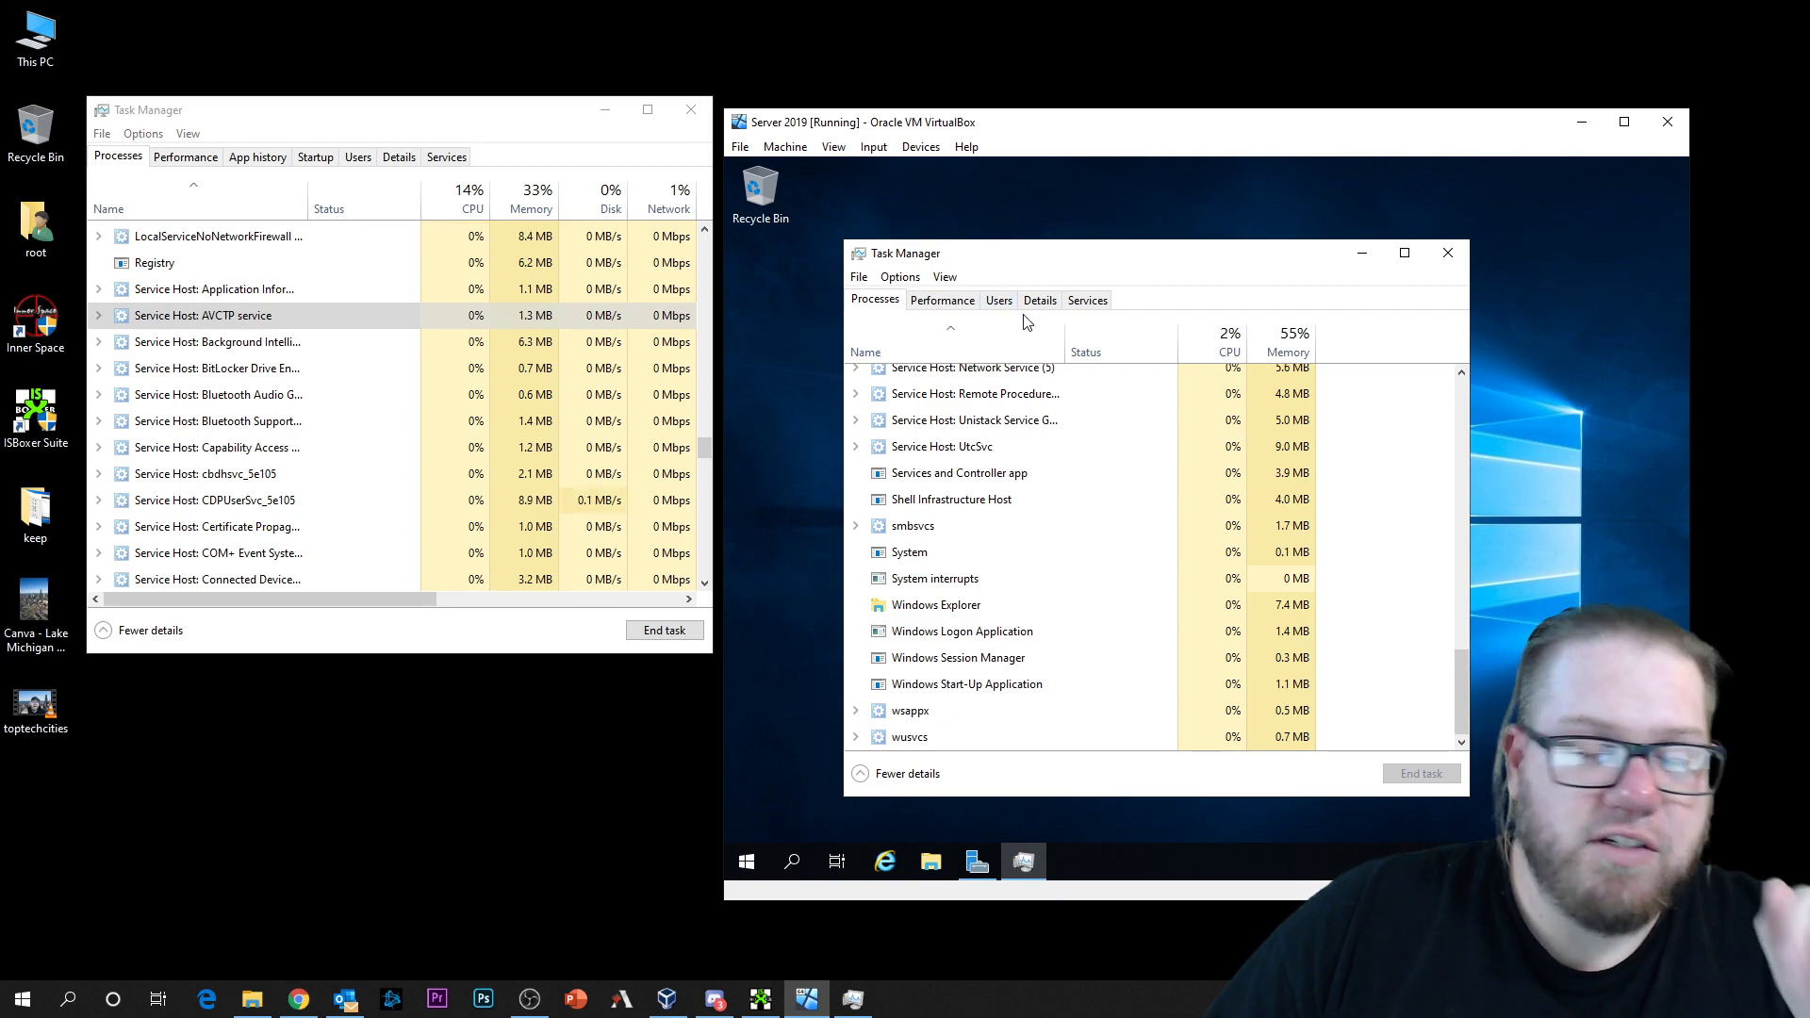
{"action": "left_click_drag", "start_coordinate": [1459, 672], "coordinate": [1467, 405]}
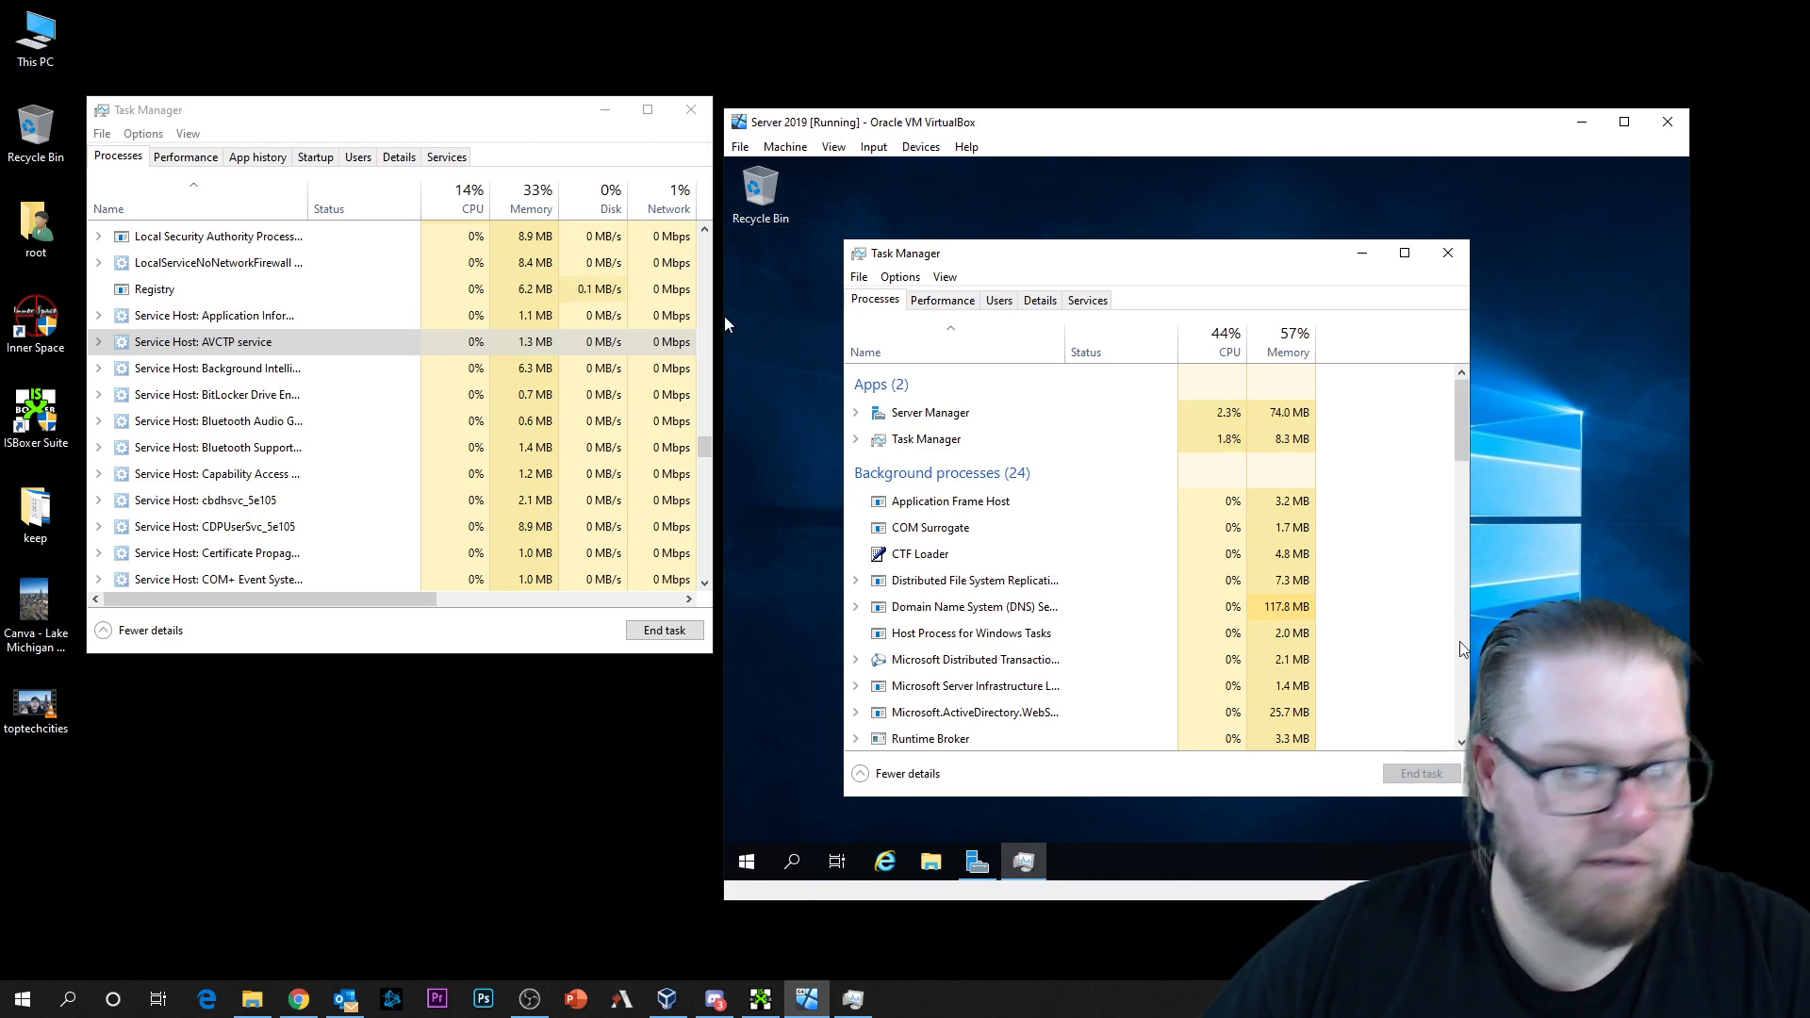
Step: Return to the beginning of the host computer's process list and examine the CPU and memory use of its running apps
{"action": "left_click_drag", "start_coordinate": [704, 443], "coordinate": [551, 226]}
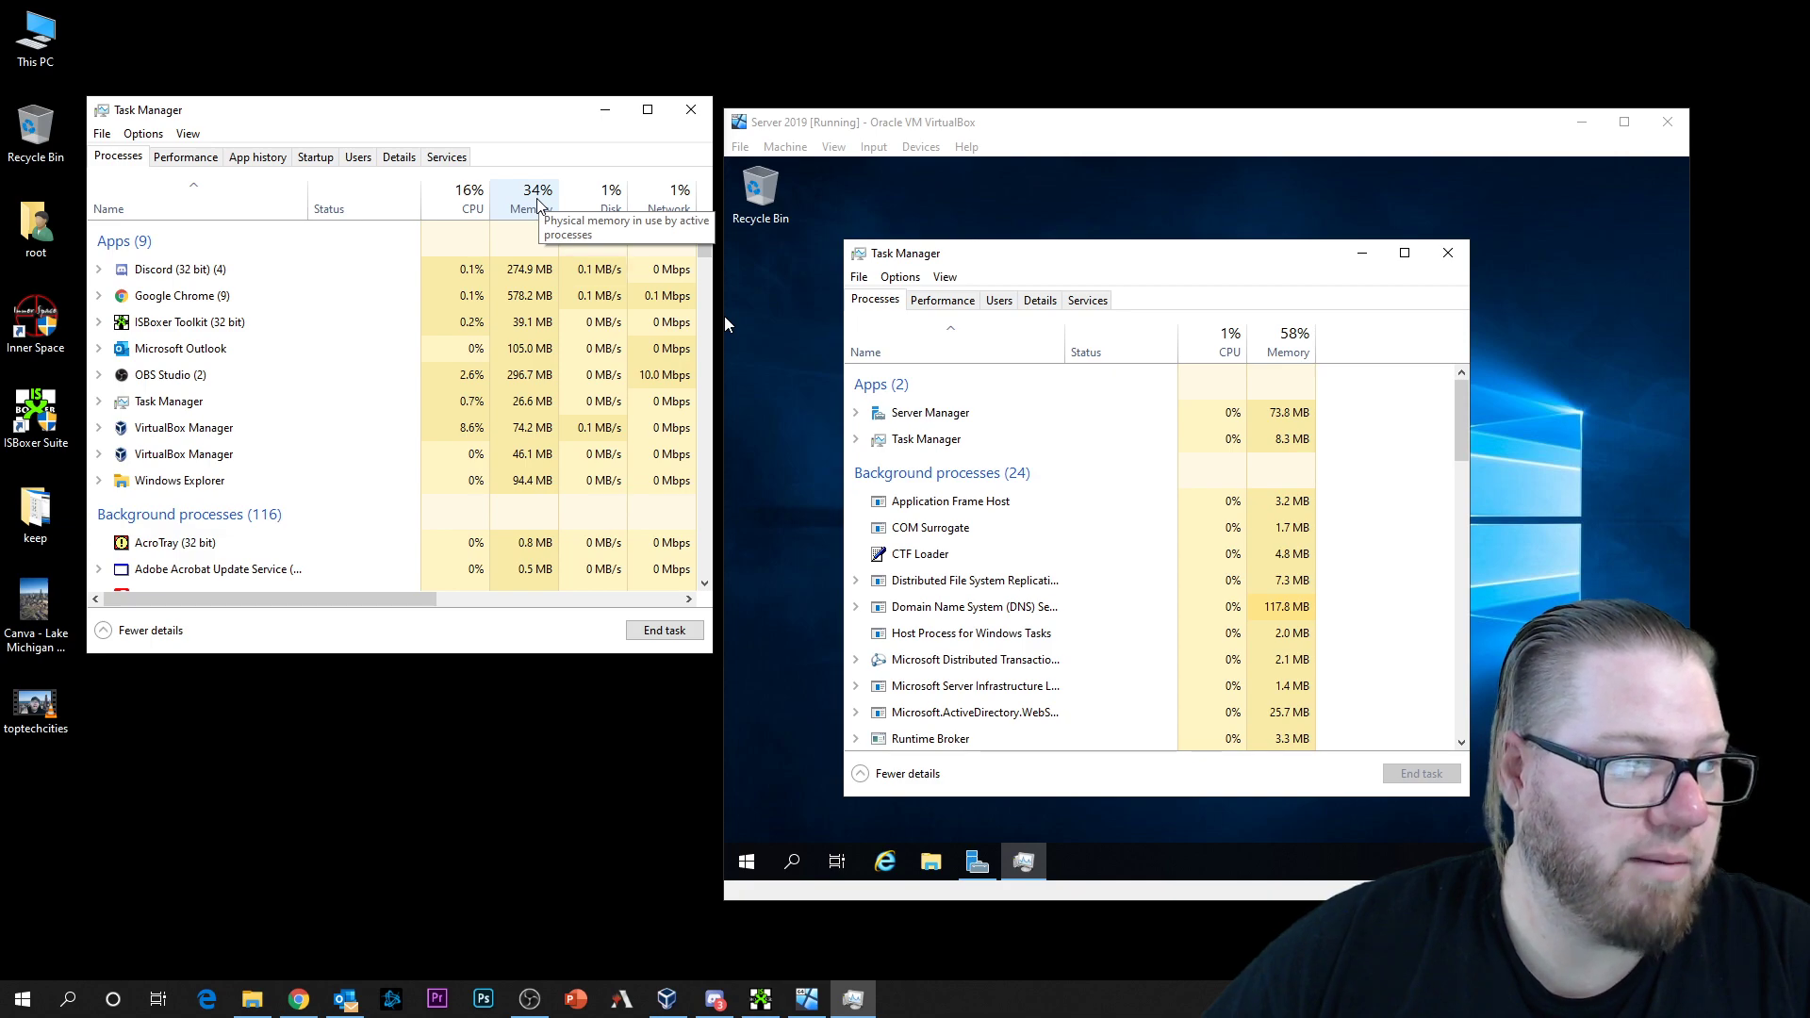
{"action": "left_click", "coordinate": [530, 380]}
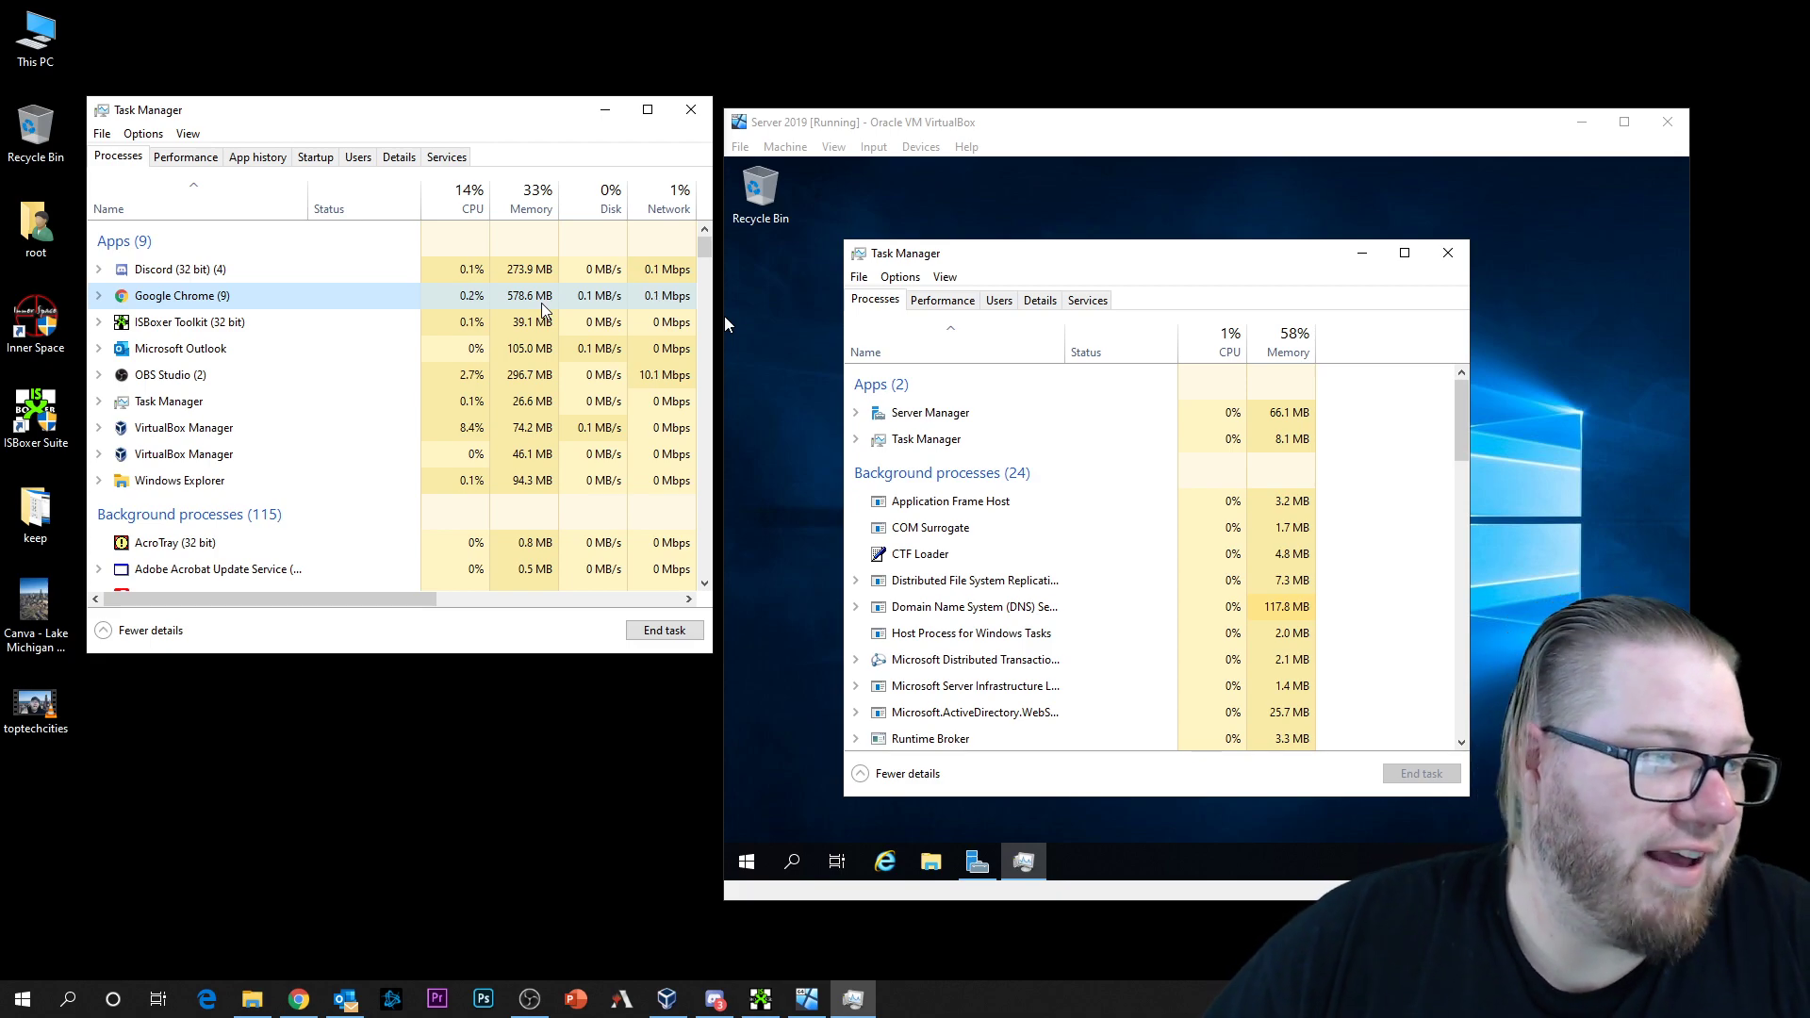
{"action": "scroll", "coordinate": [533, 386], "scroll_direction": "down", "scroll_amount": 1}
{"action": "scroll", "coordinate": [533, 391], "scroll_direction": "up", "scroll_amount": 1}
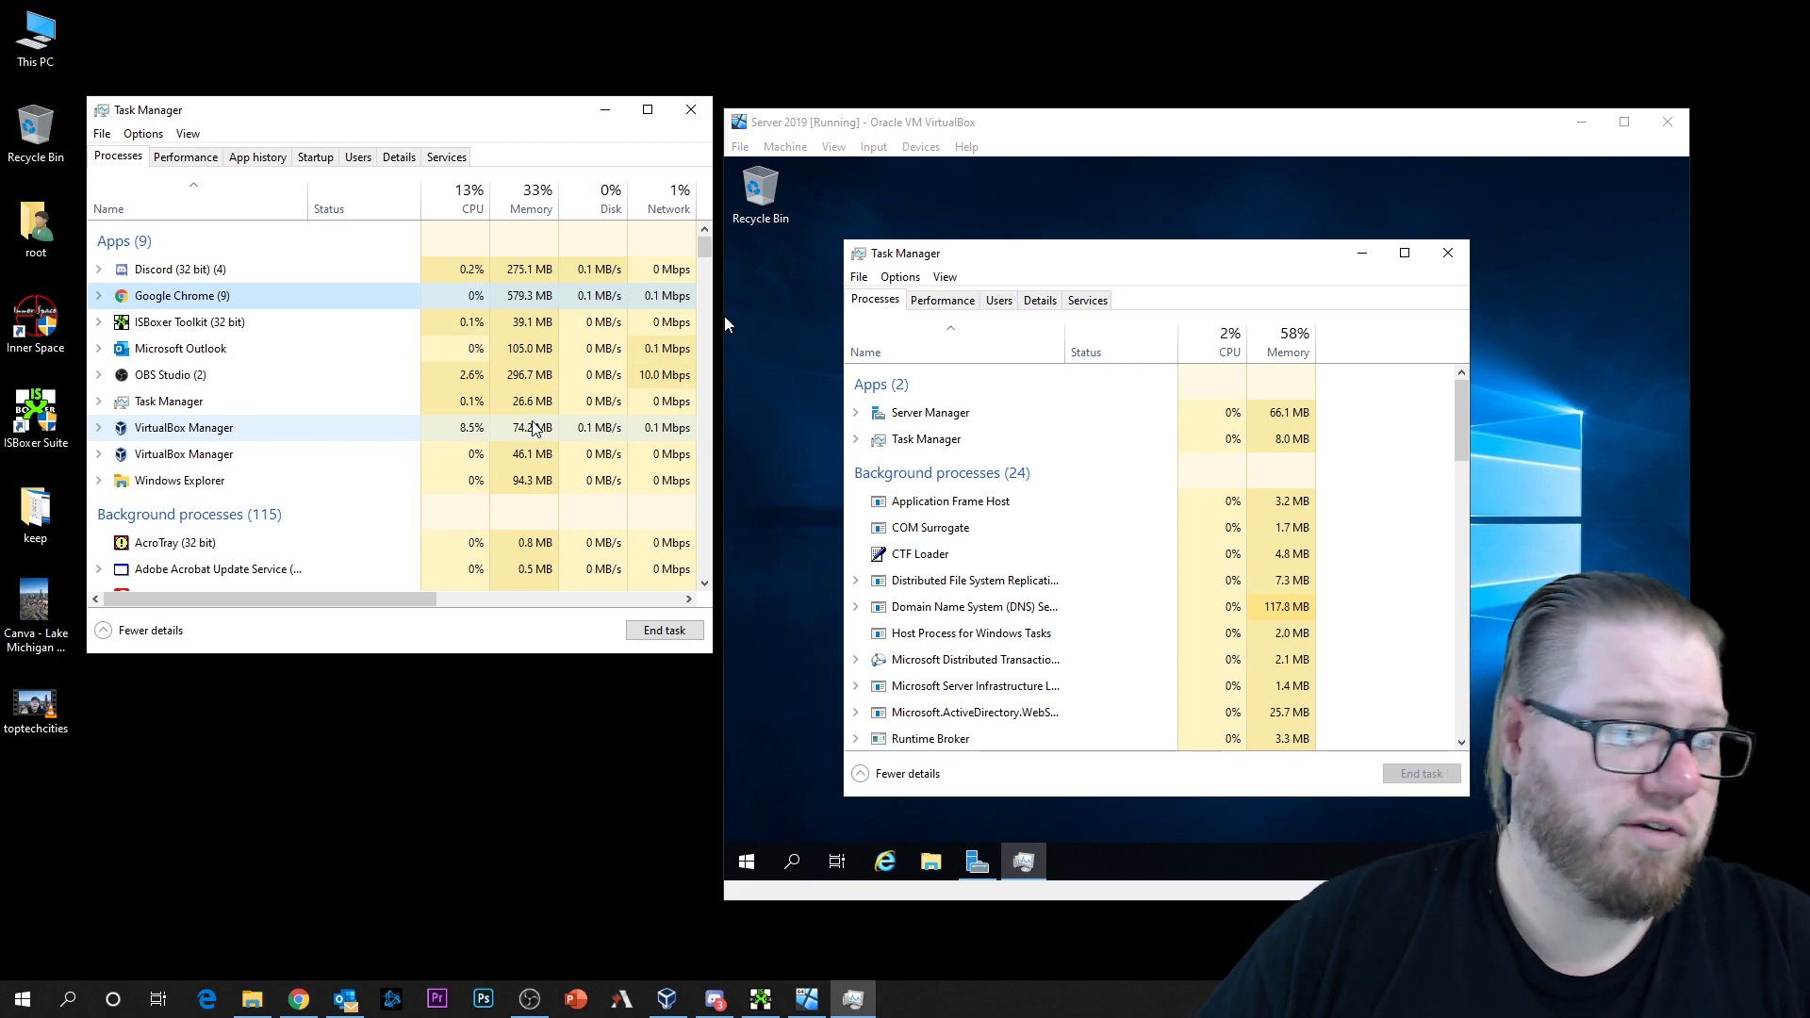
Step: Launch Photoshop and Premiere Pro on the host, bring Task Manager to the front, and select the Adobe Premiere Pro 2020 process
{"action": "left_click", "coordinate": [483, 1003]}
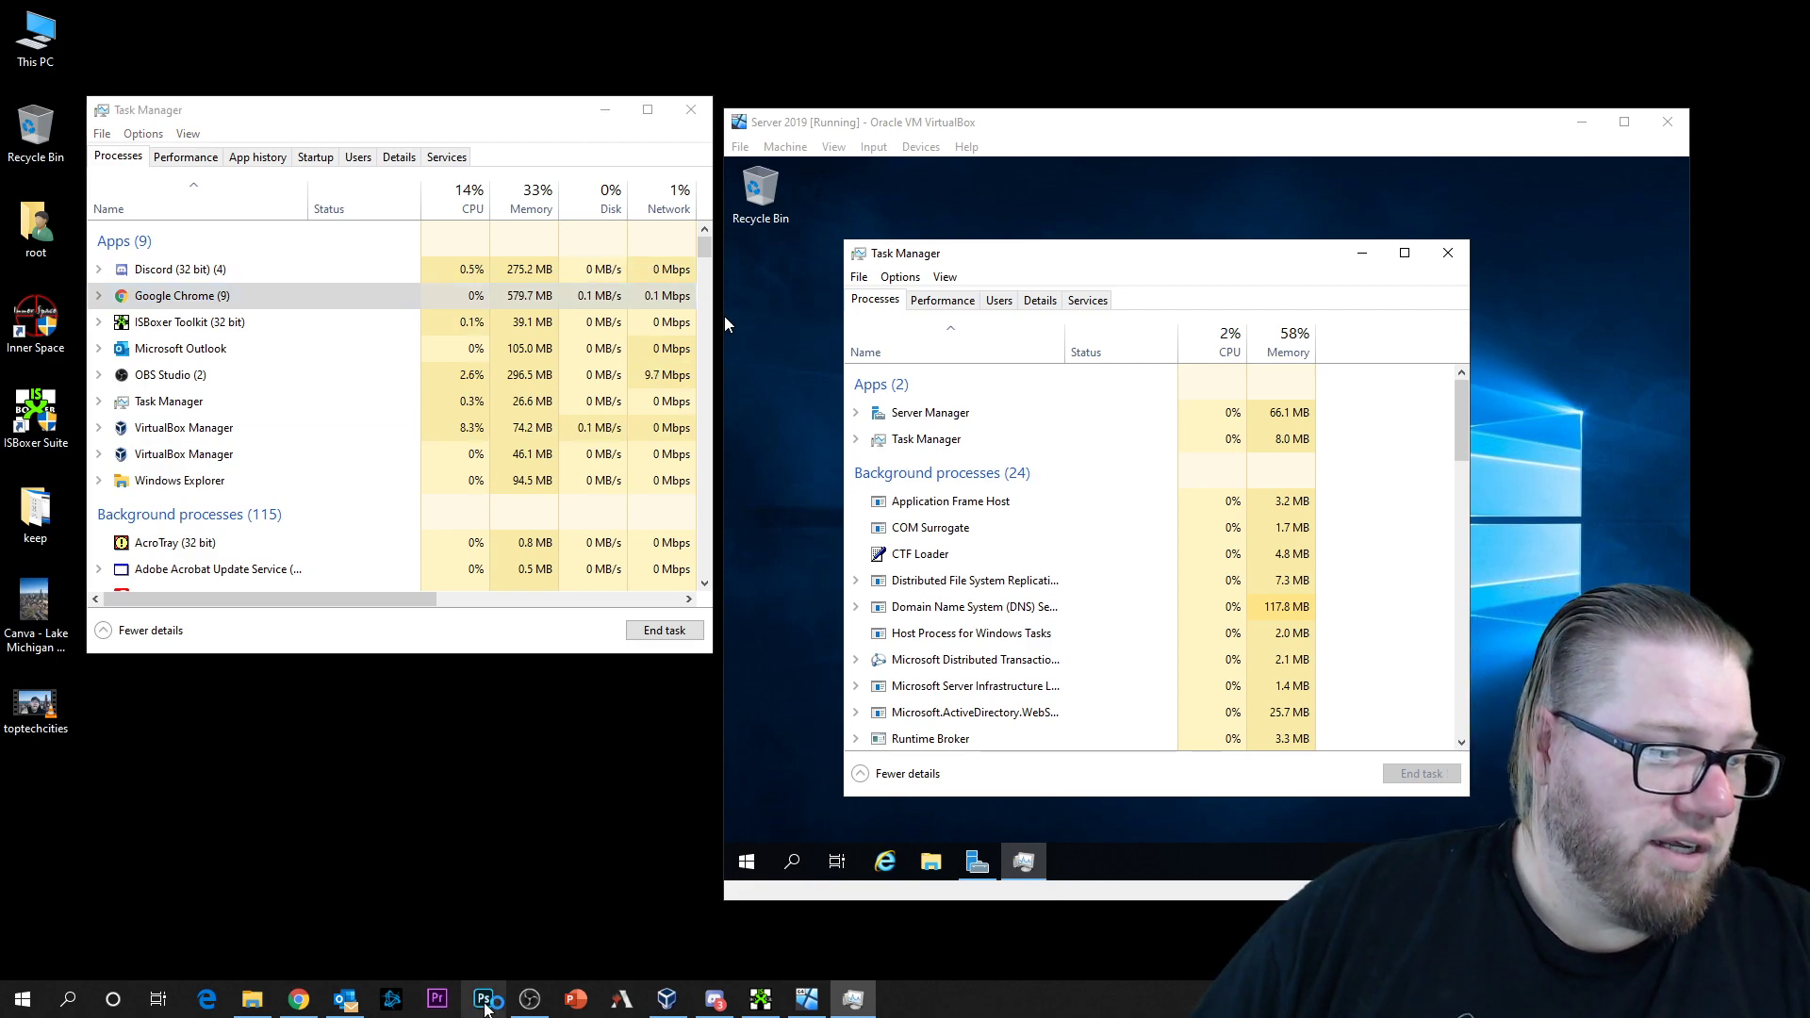
{"action": "left_click", "coordinate": [528, 119]}
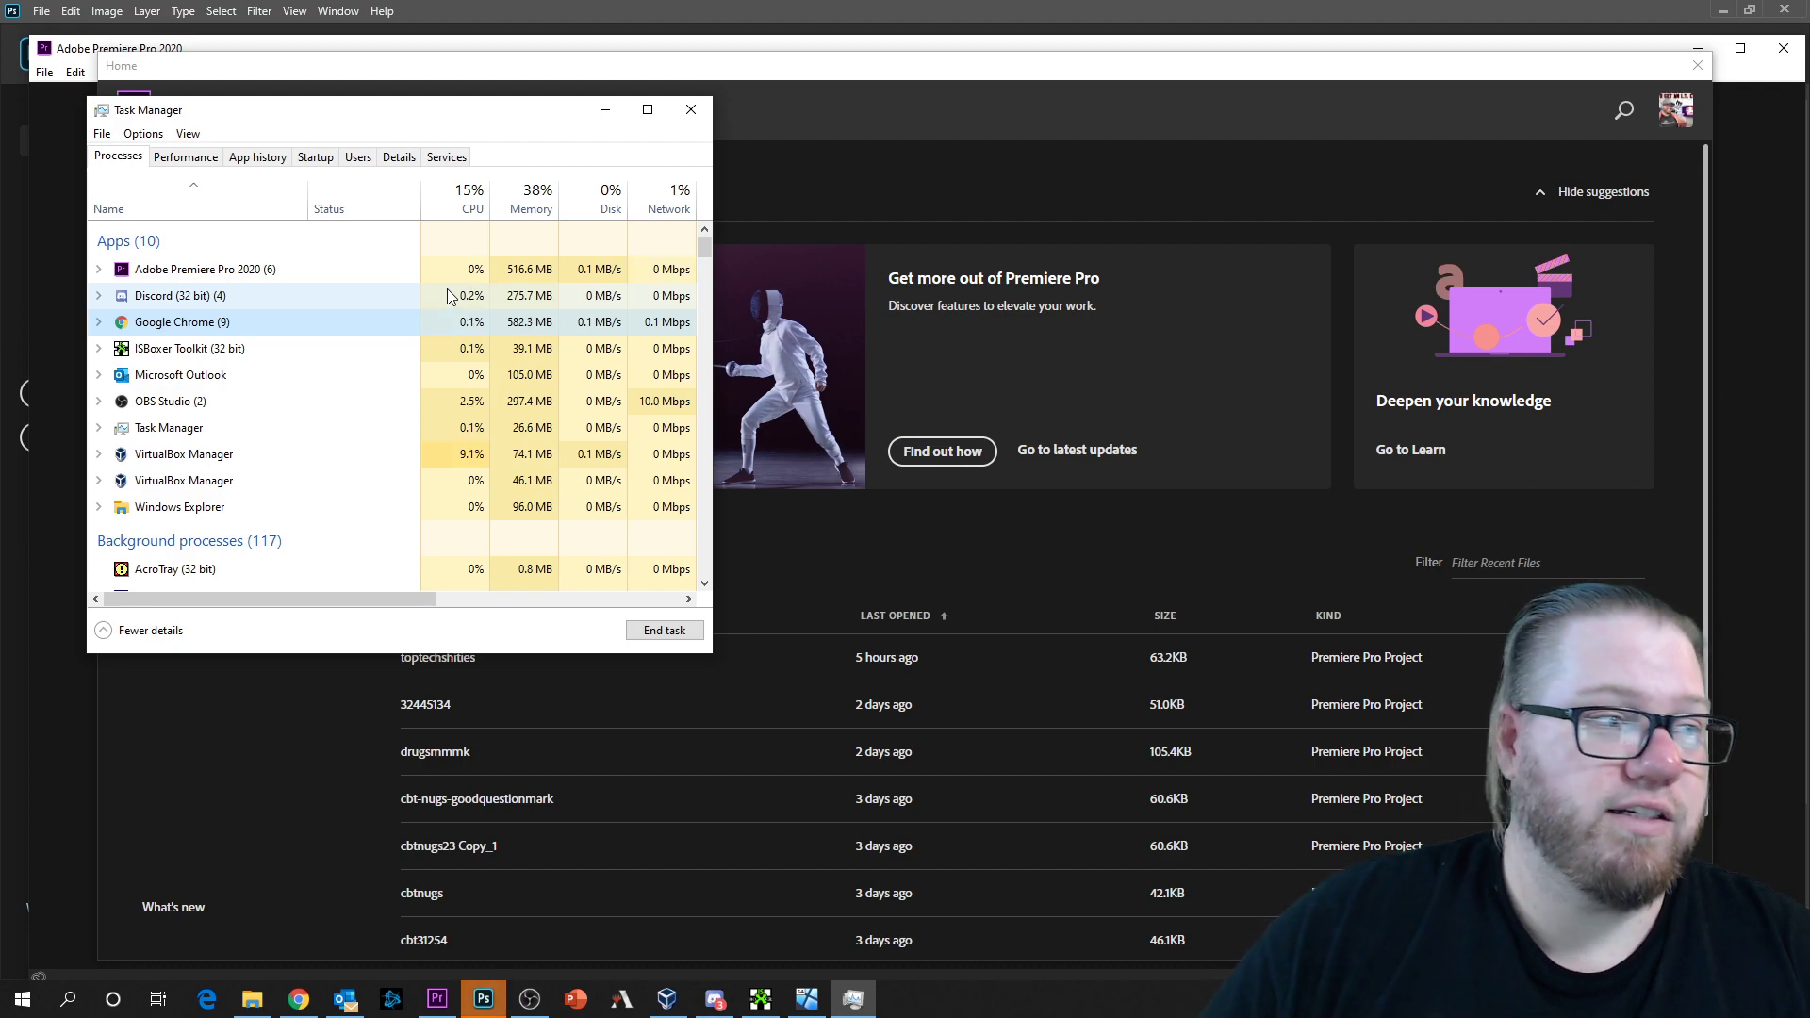
{"action": "left_click", "coordinate": [449, 280]}
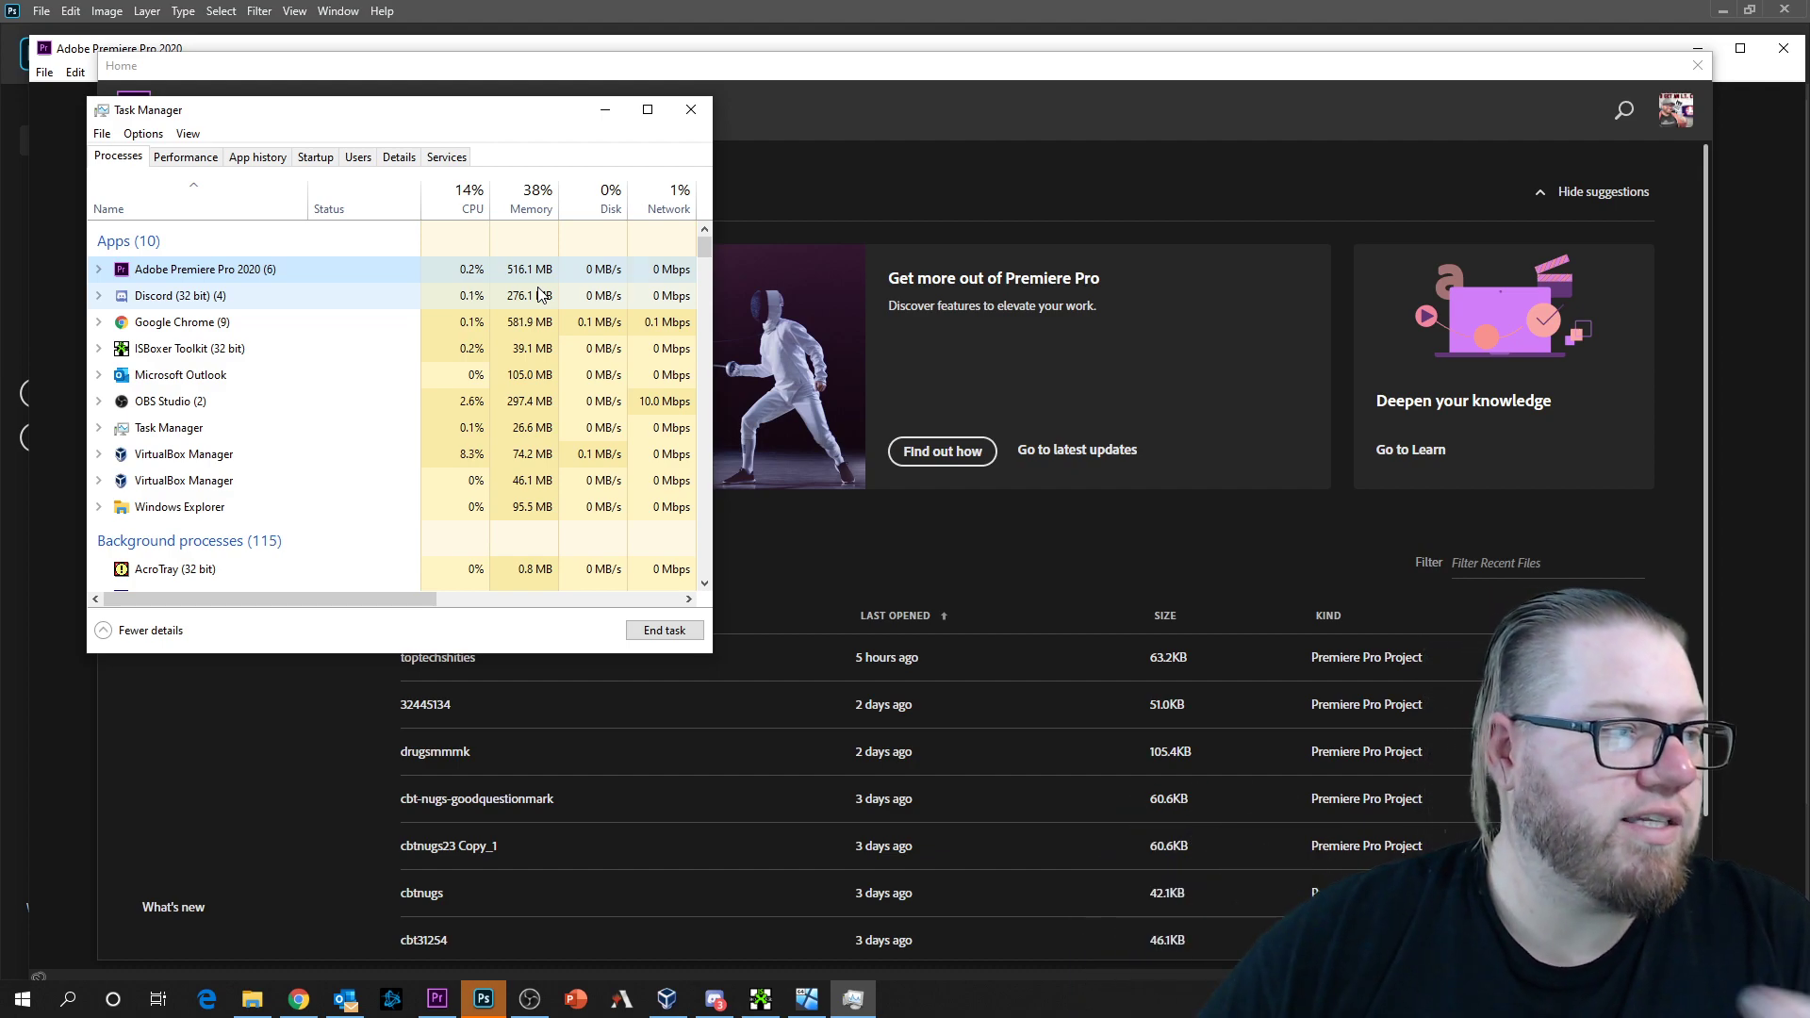
Step: End the Microsoft Outlook, ISBoxer Toolkit and Discord tasks on the host computer
{"action": "left_click", "coordinate": [367, 329]}
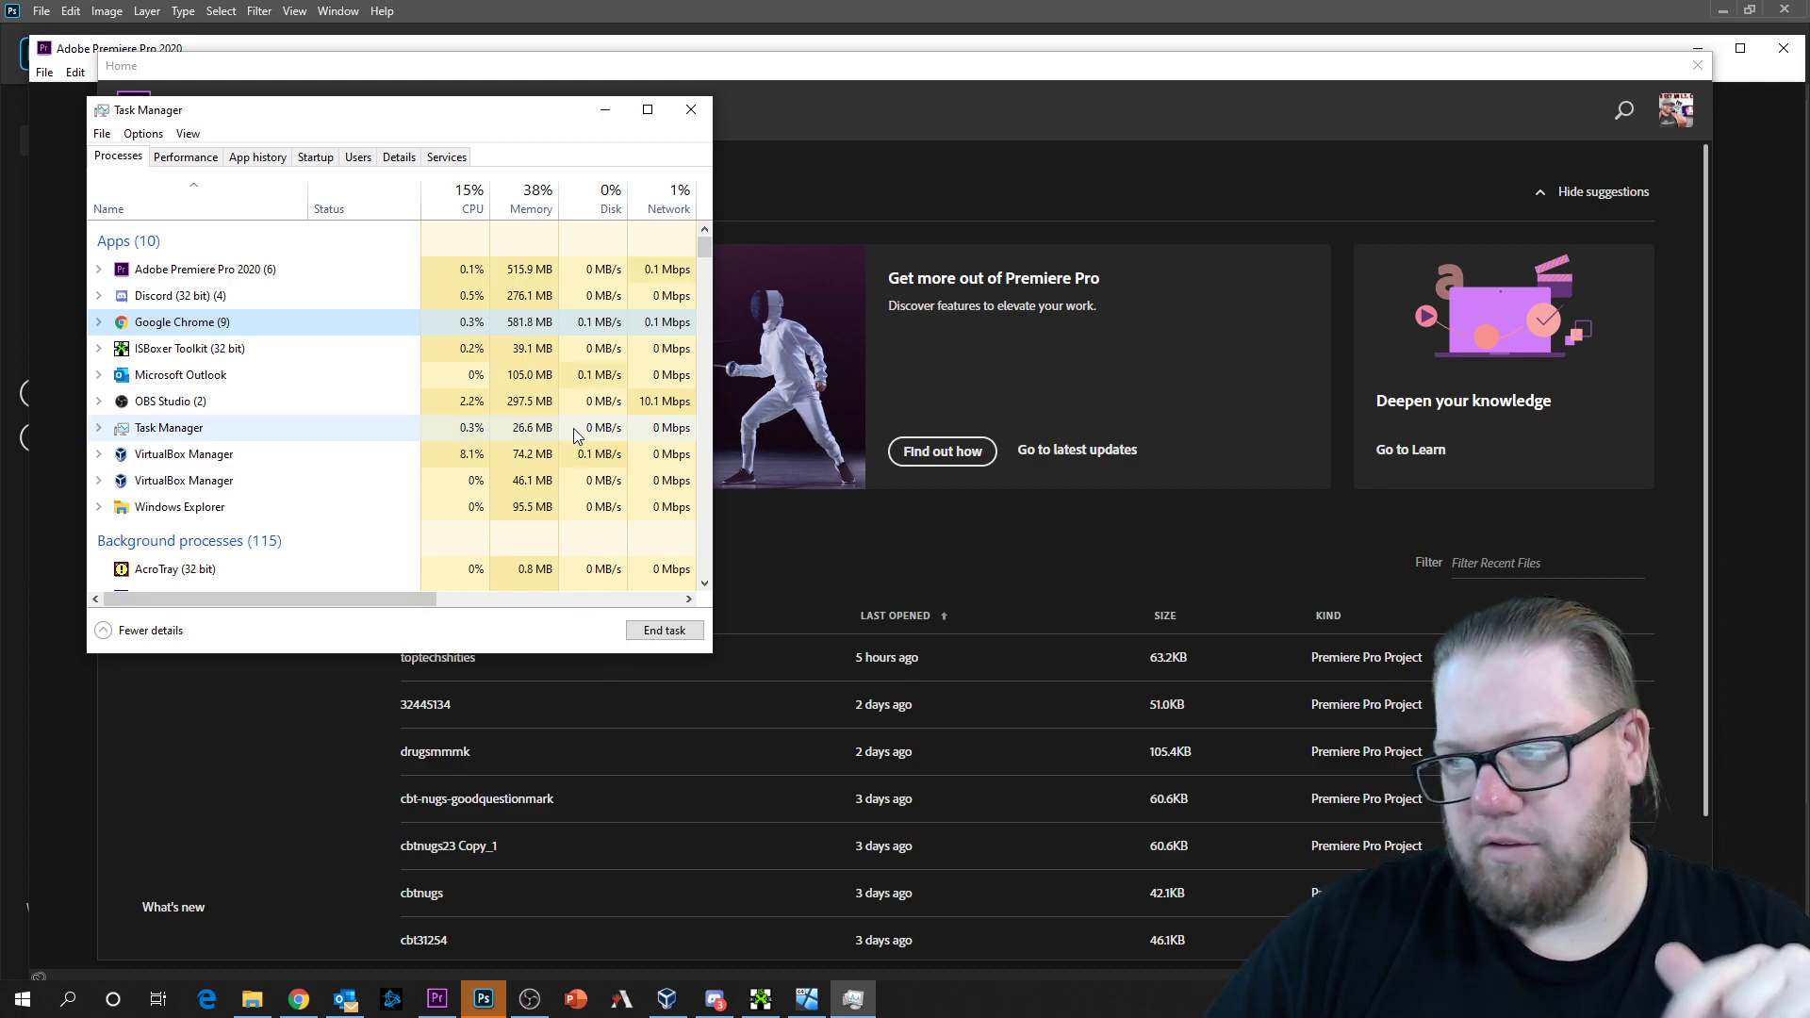
{"action": "left_click", "coordinate": [253, 383]}
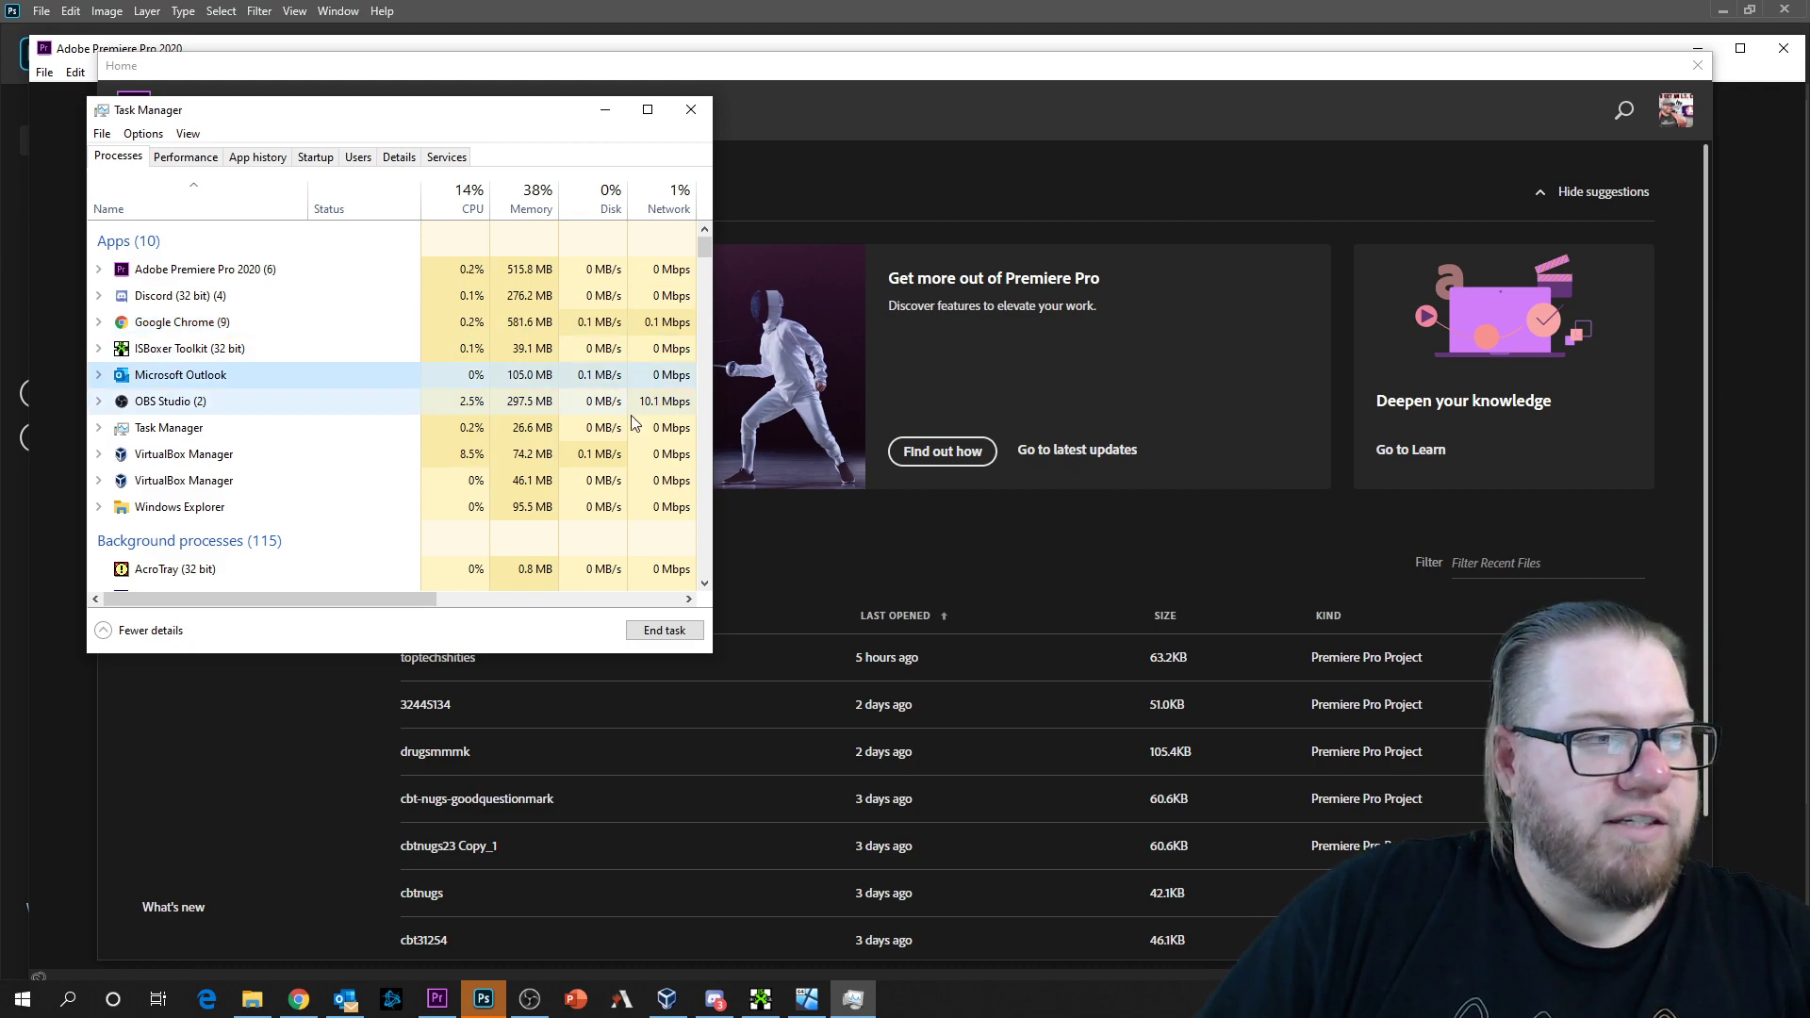
{"action": "left_click", "coordinate": [665, 630]}
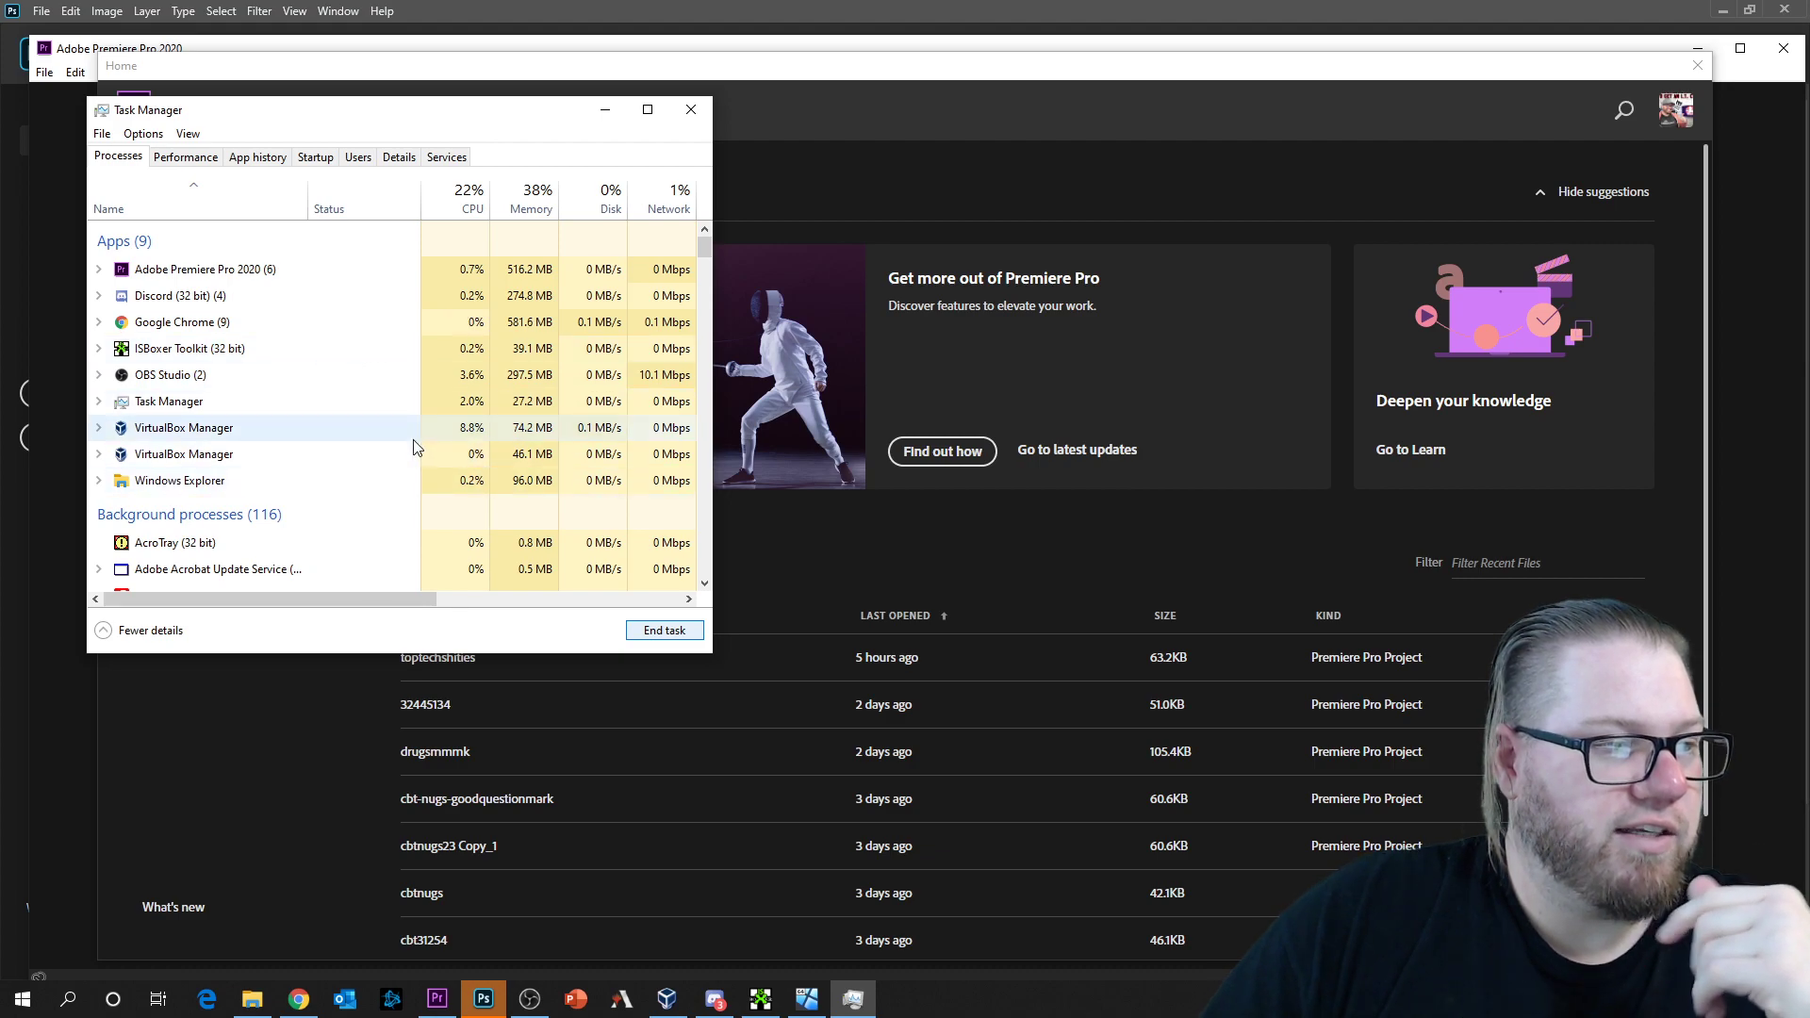
{"action": "left_click", "coordinate": [340, 362]}
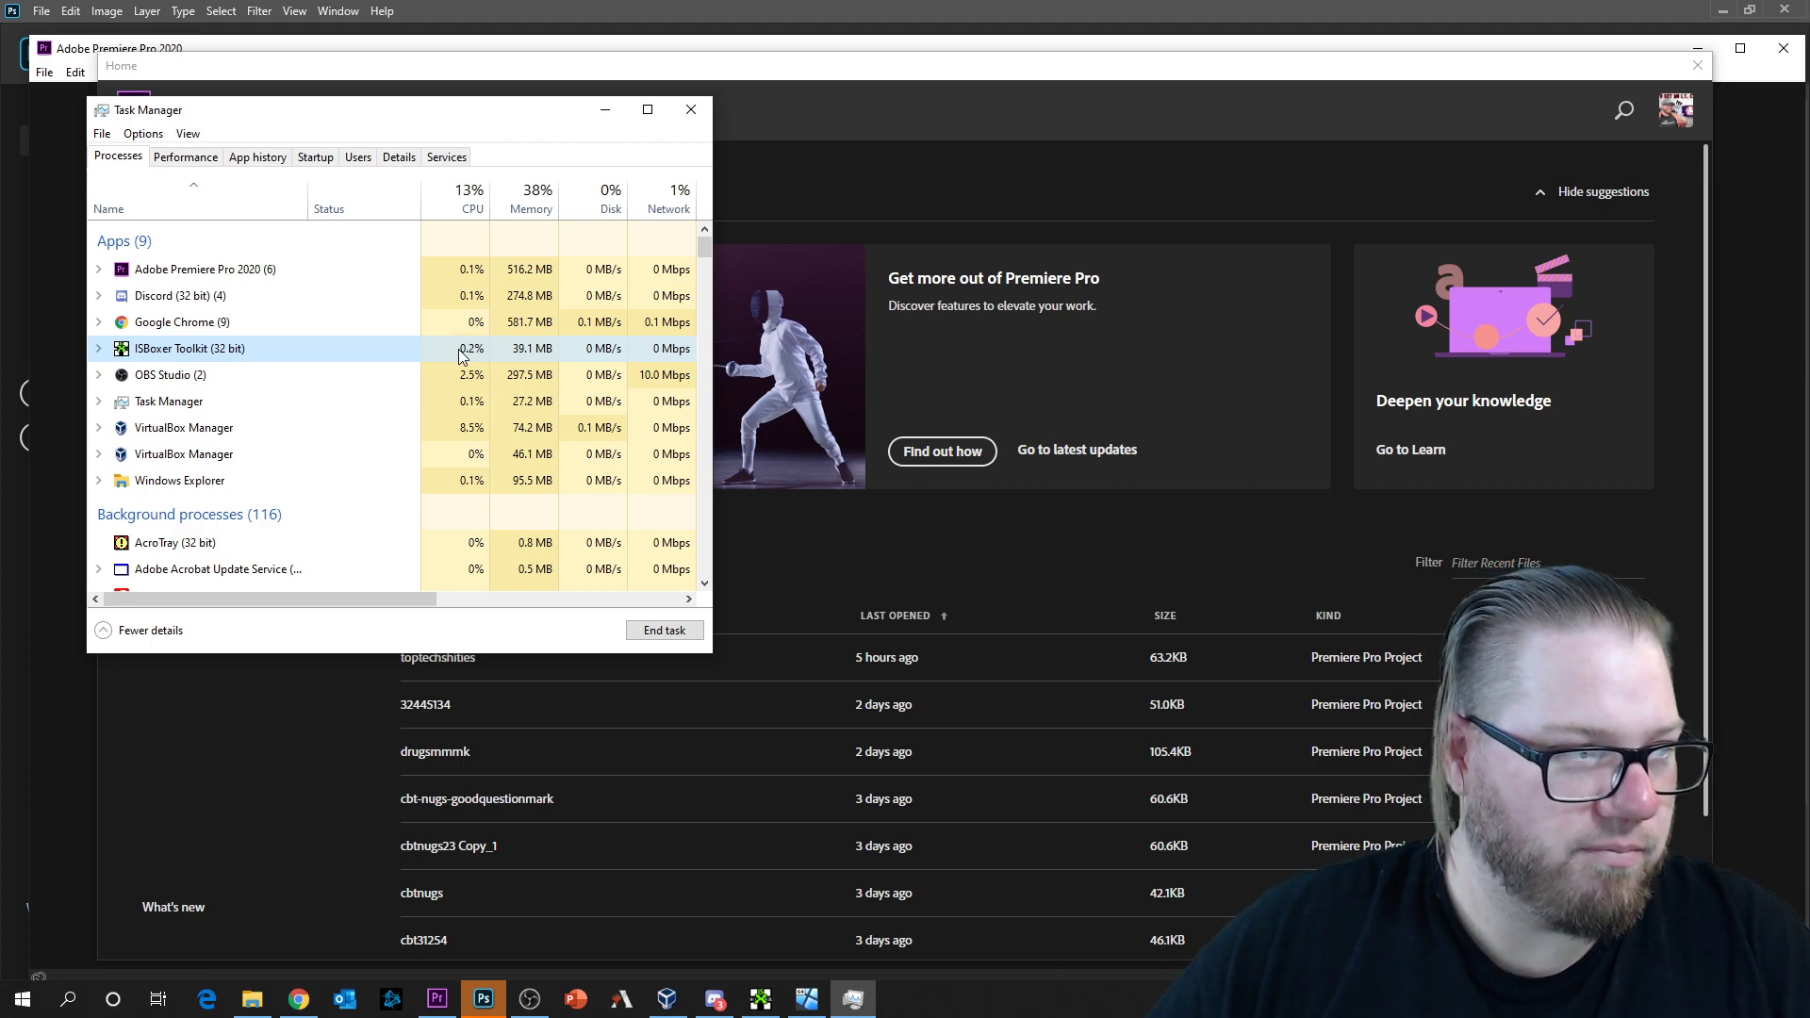
{"action": "left_click", "coordinate": [659, 629]}
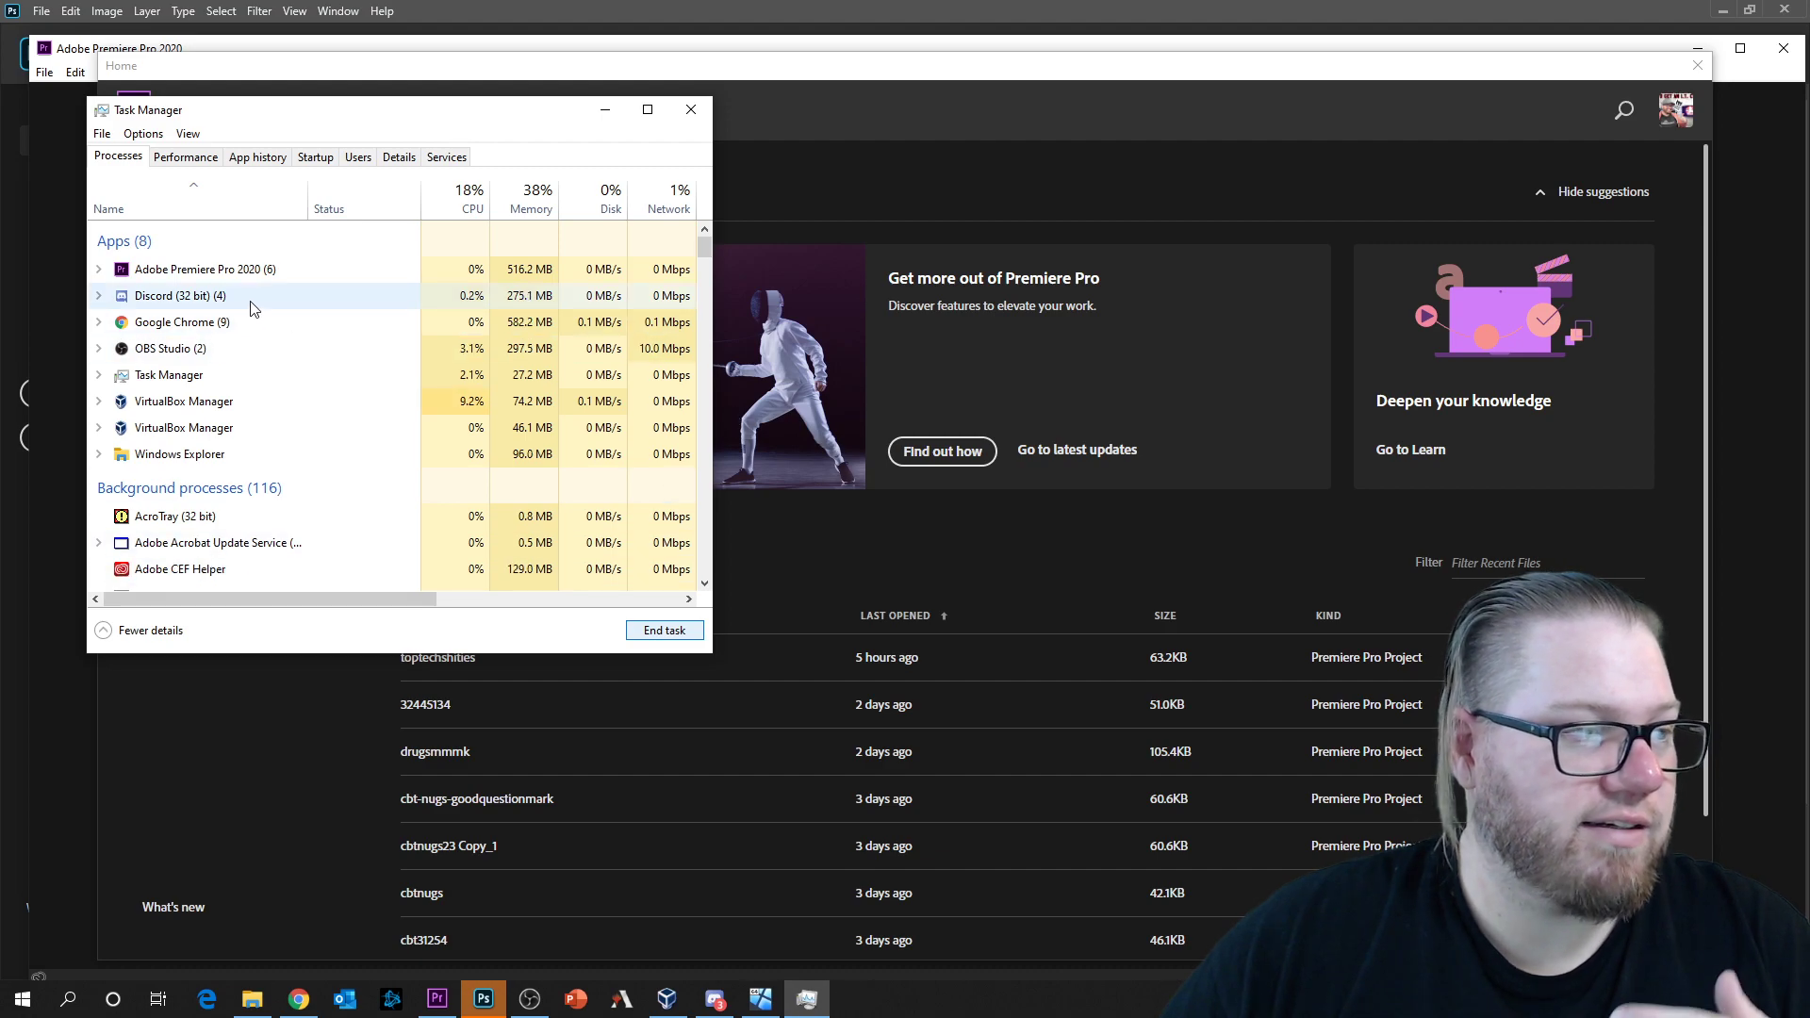
{"action": "left_click", "coordinate": [661, 630]}
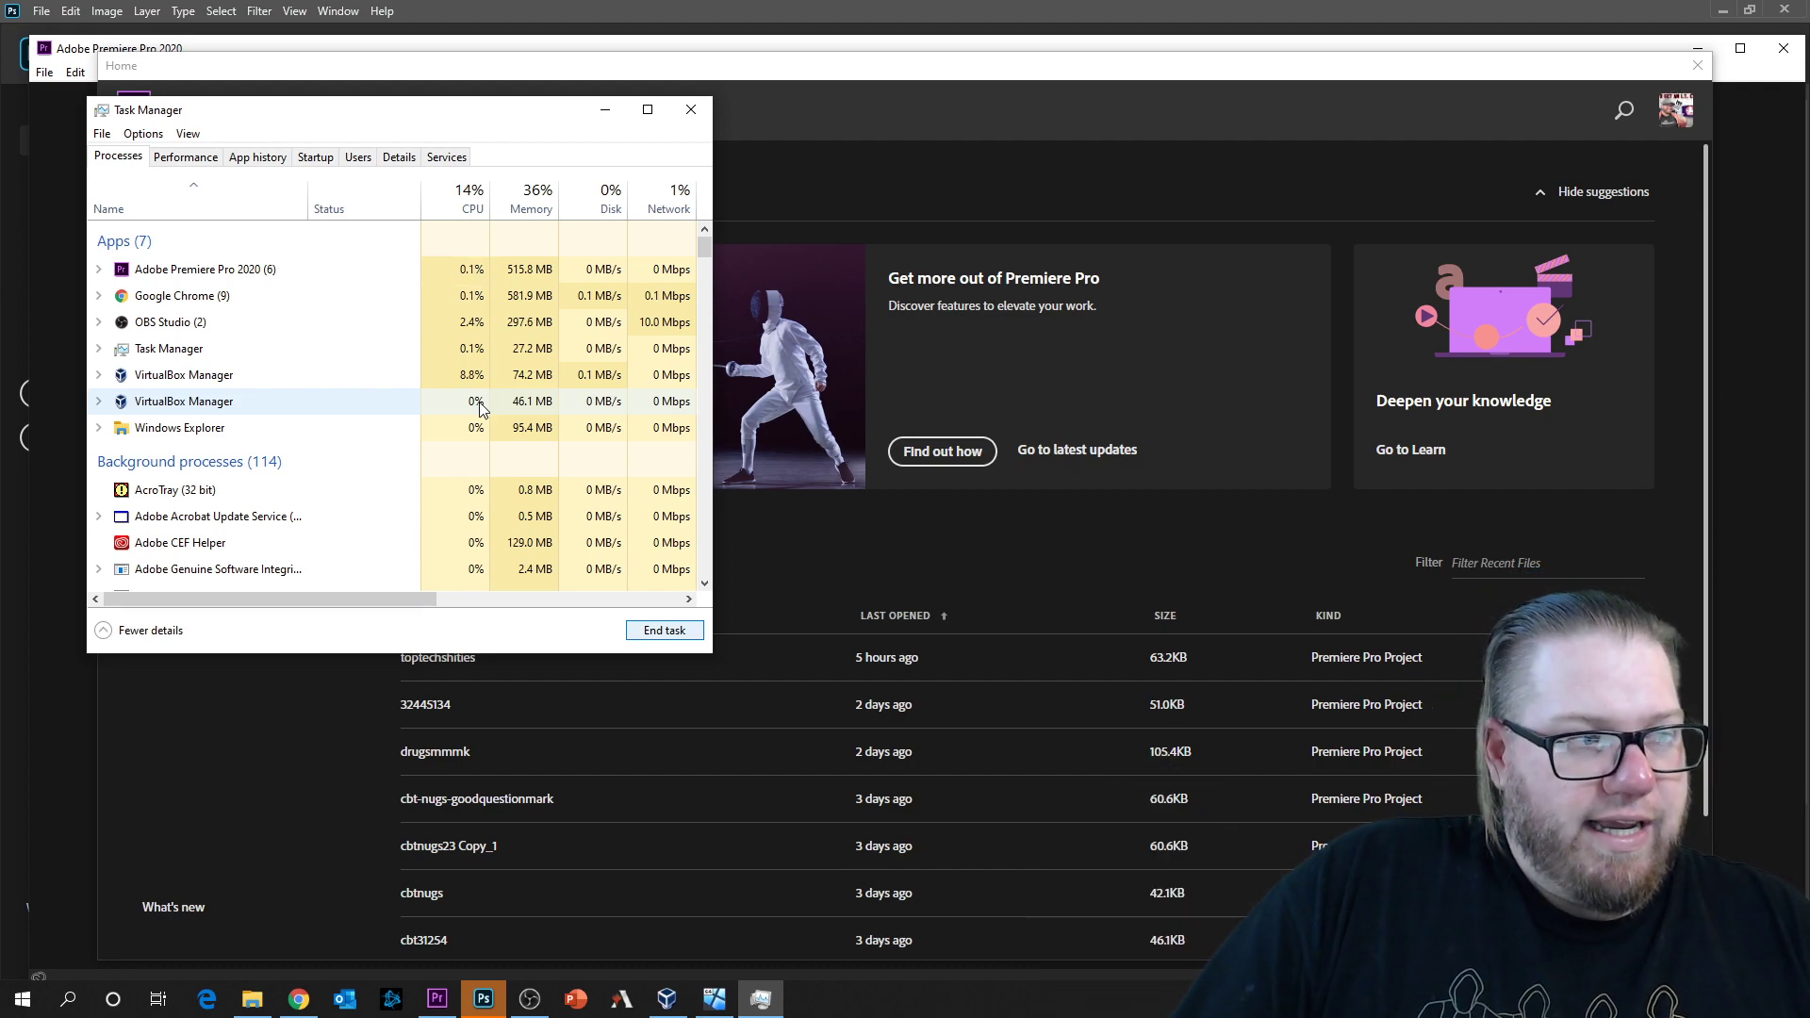
Step: Close Premiere Pro, including its Home window, and then Photoshop on the host computer
{"action": "left_click", "coordinate": [478, 413]}
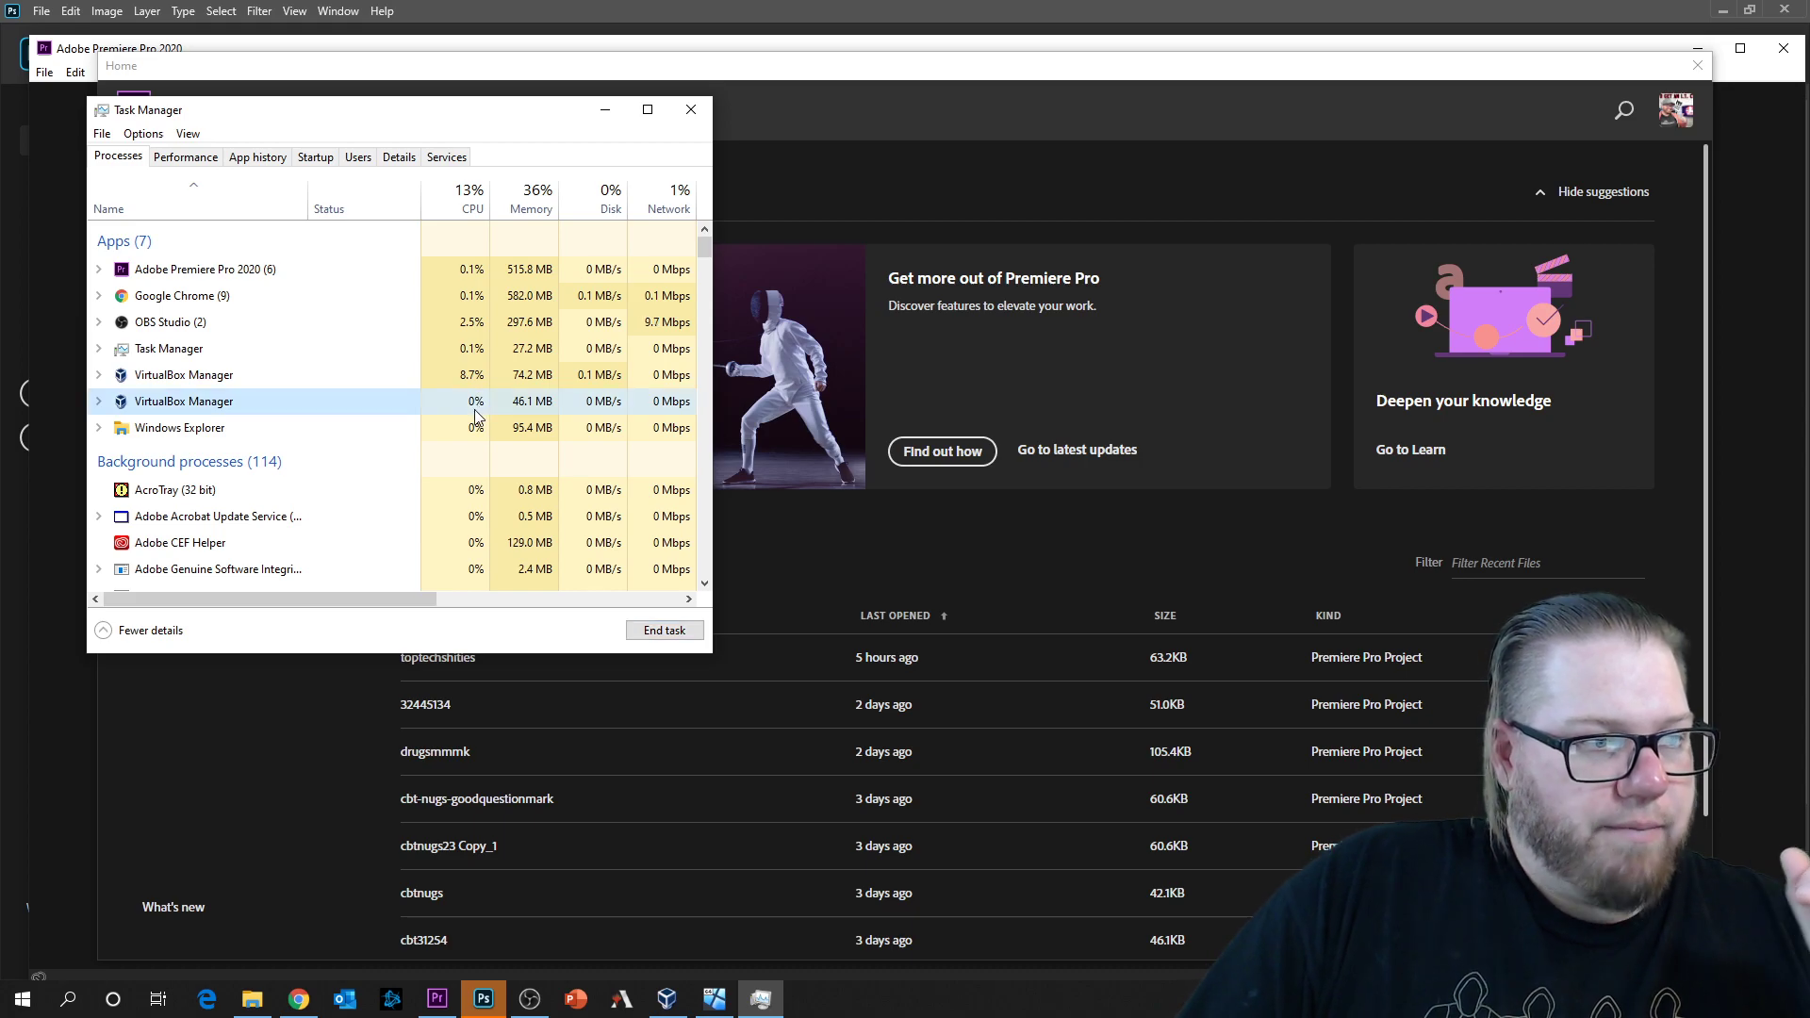
{"action": "left_click", "coordinate": [1696, 65]}
{"action": "left_click", "coordinate": [1783, 48]}
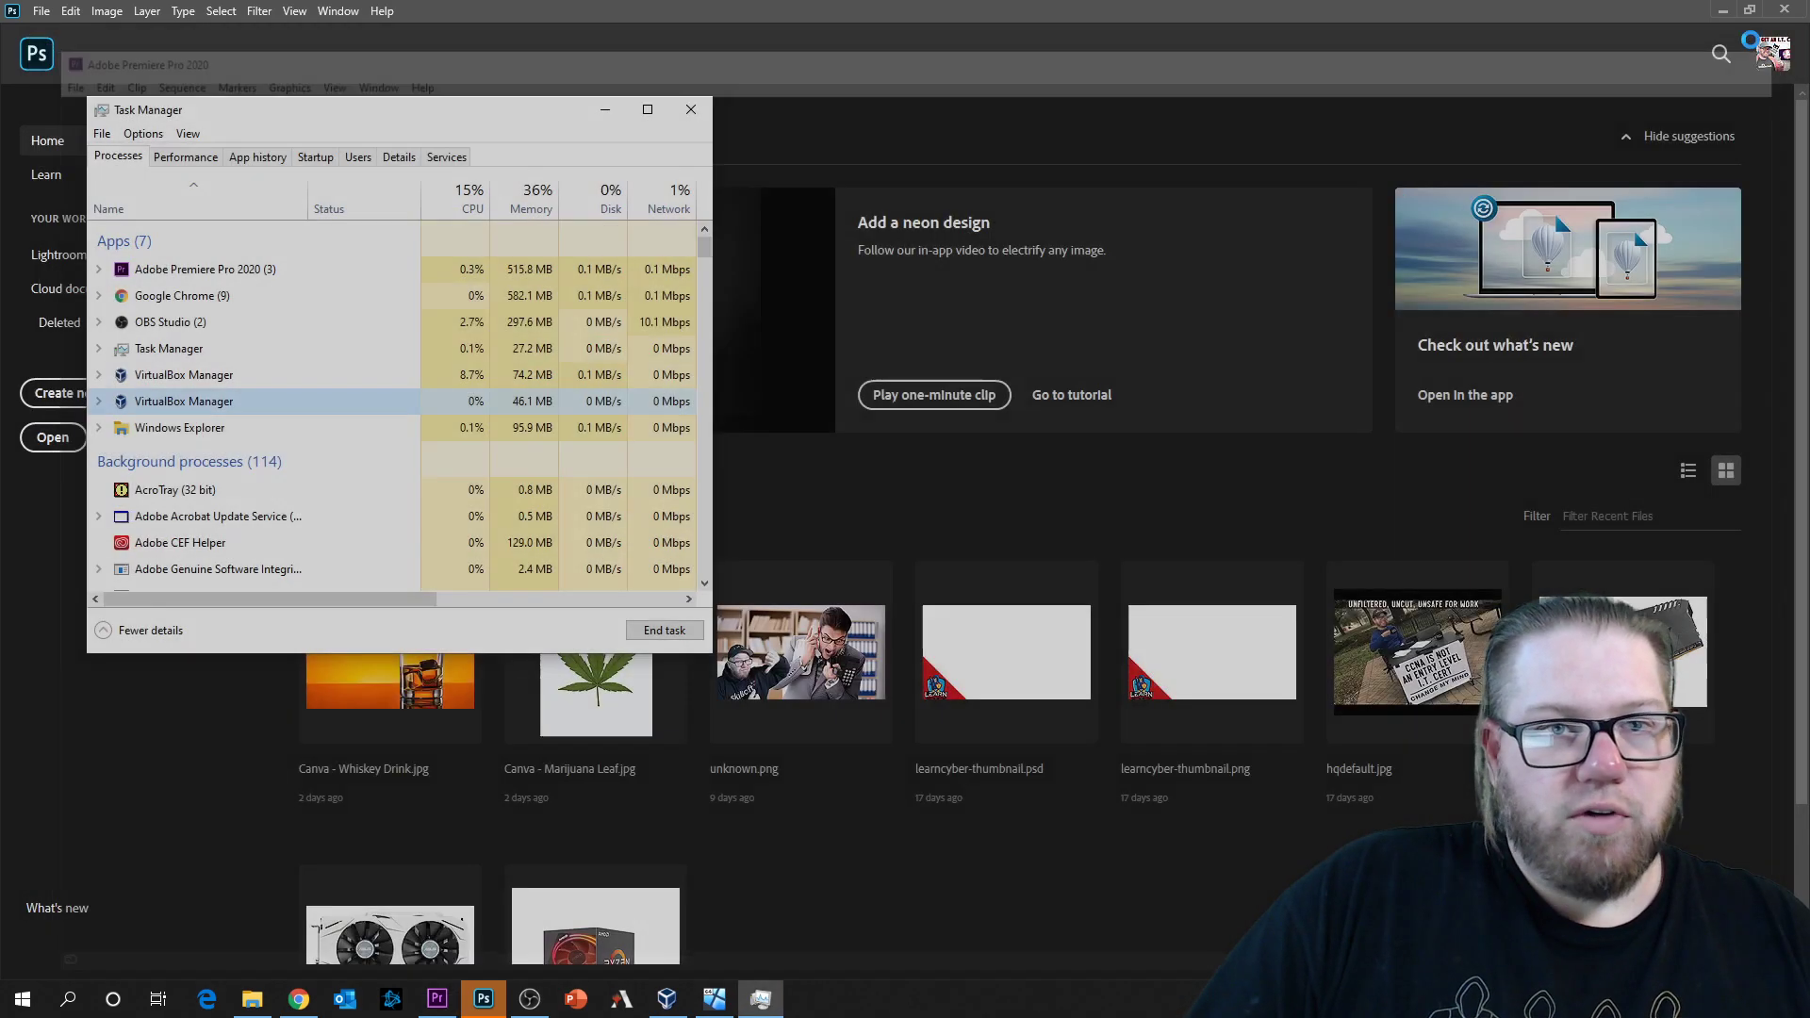
{"action": "left_click", "coordinate": [1782, 19]}
{"action": "left_click", "coordinate": [1782, 12]}
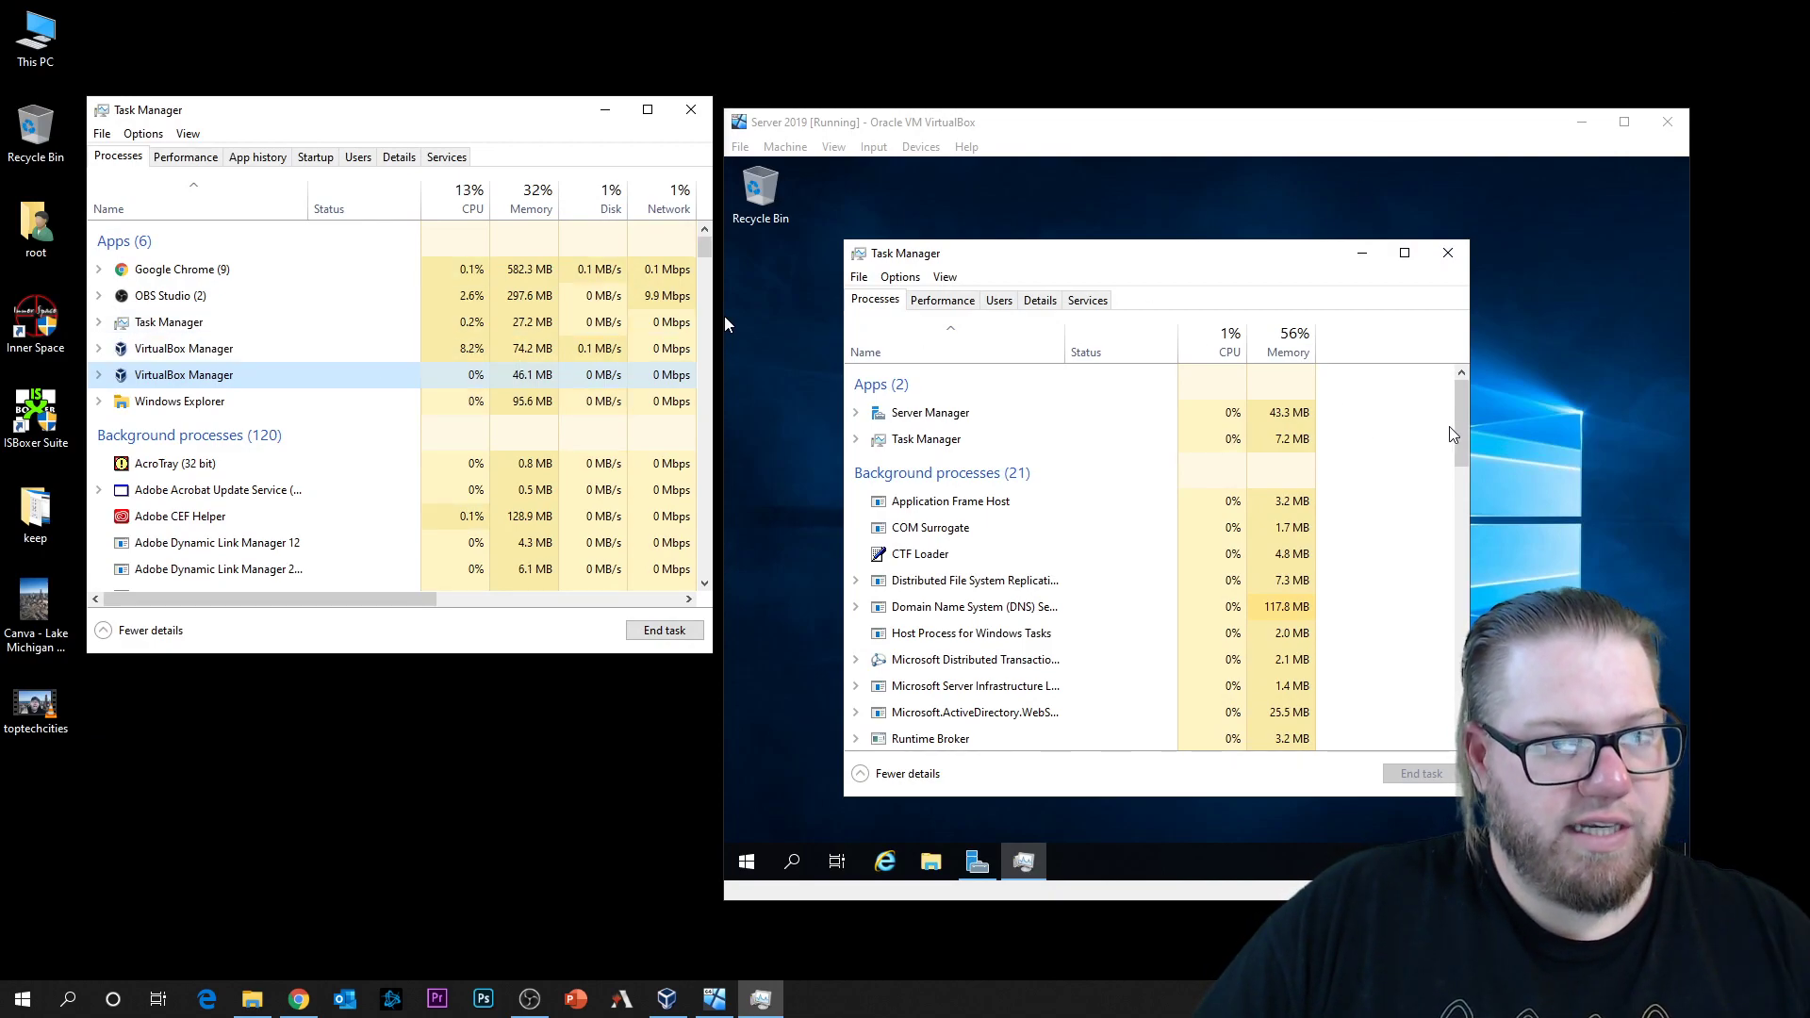
Step: Examine the apps and background processes in the virtual machine's Task Manager, ending at the beginning of the list
{"action": "left_click", "coordinate": [724, 315]}
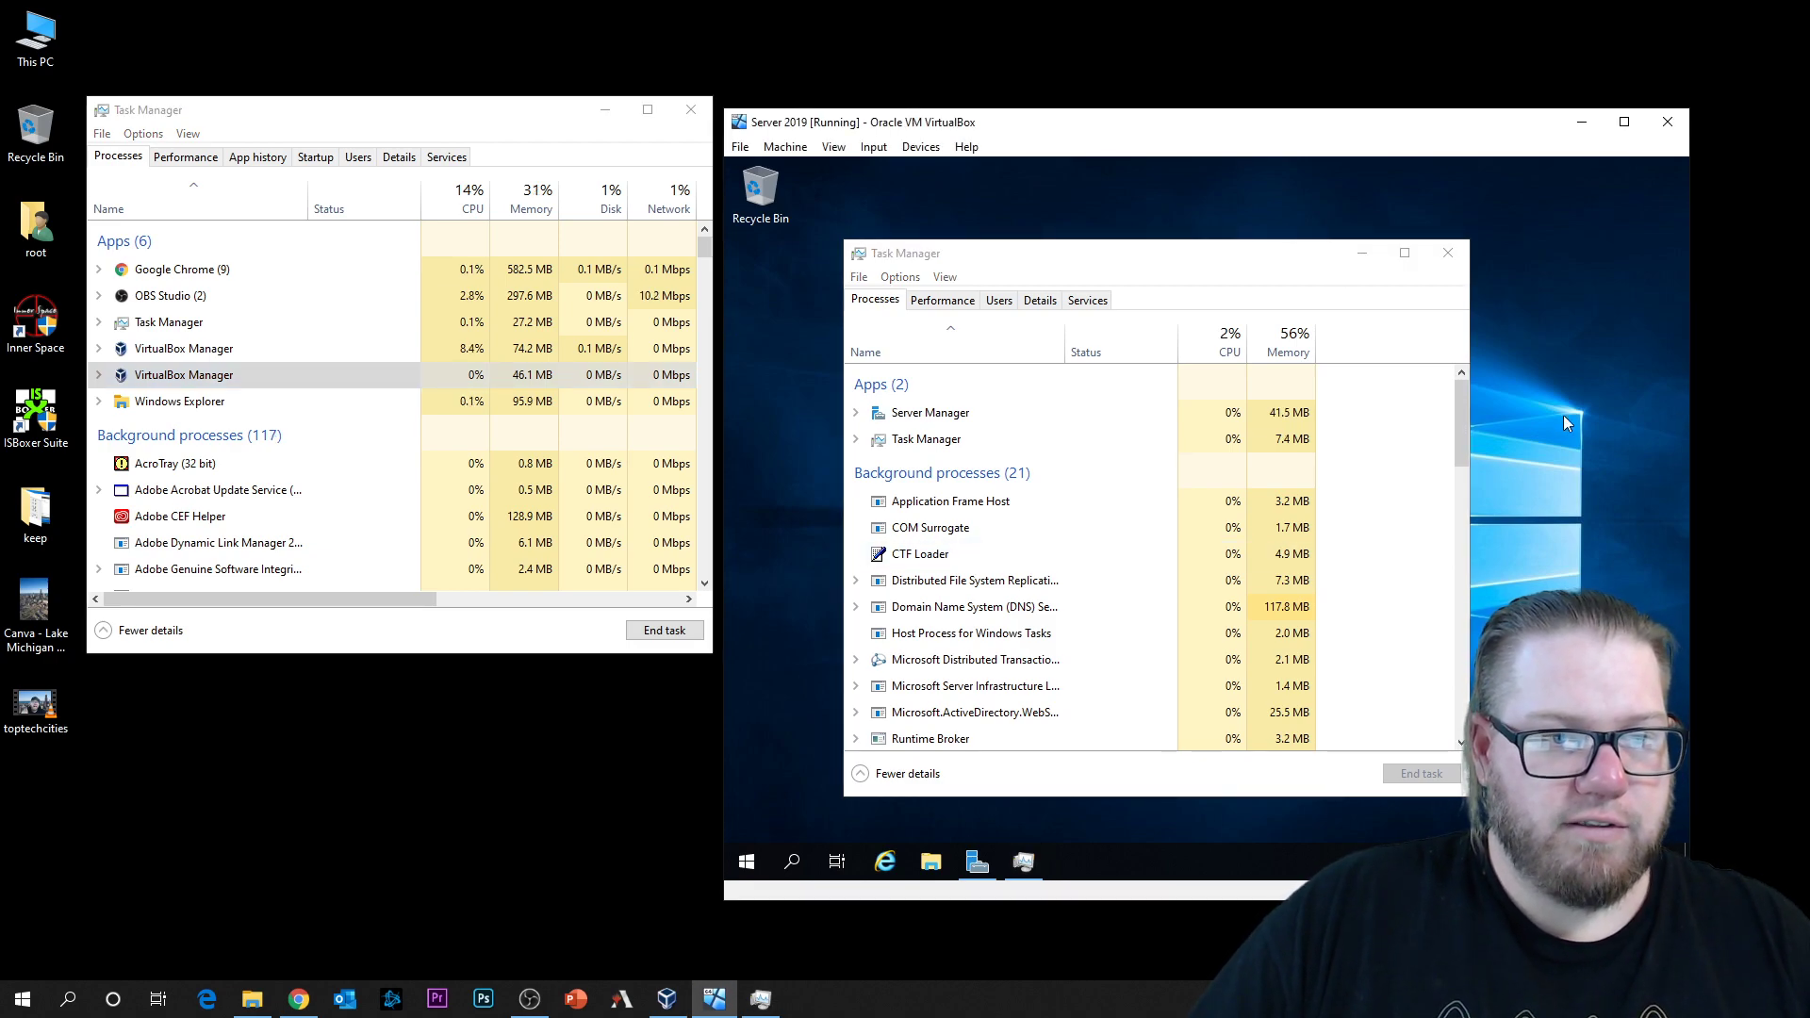
{"action": "scroll", "coordinate": [1457, 404], "scroll_direction": "down", "scroll_amount": 1}
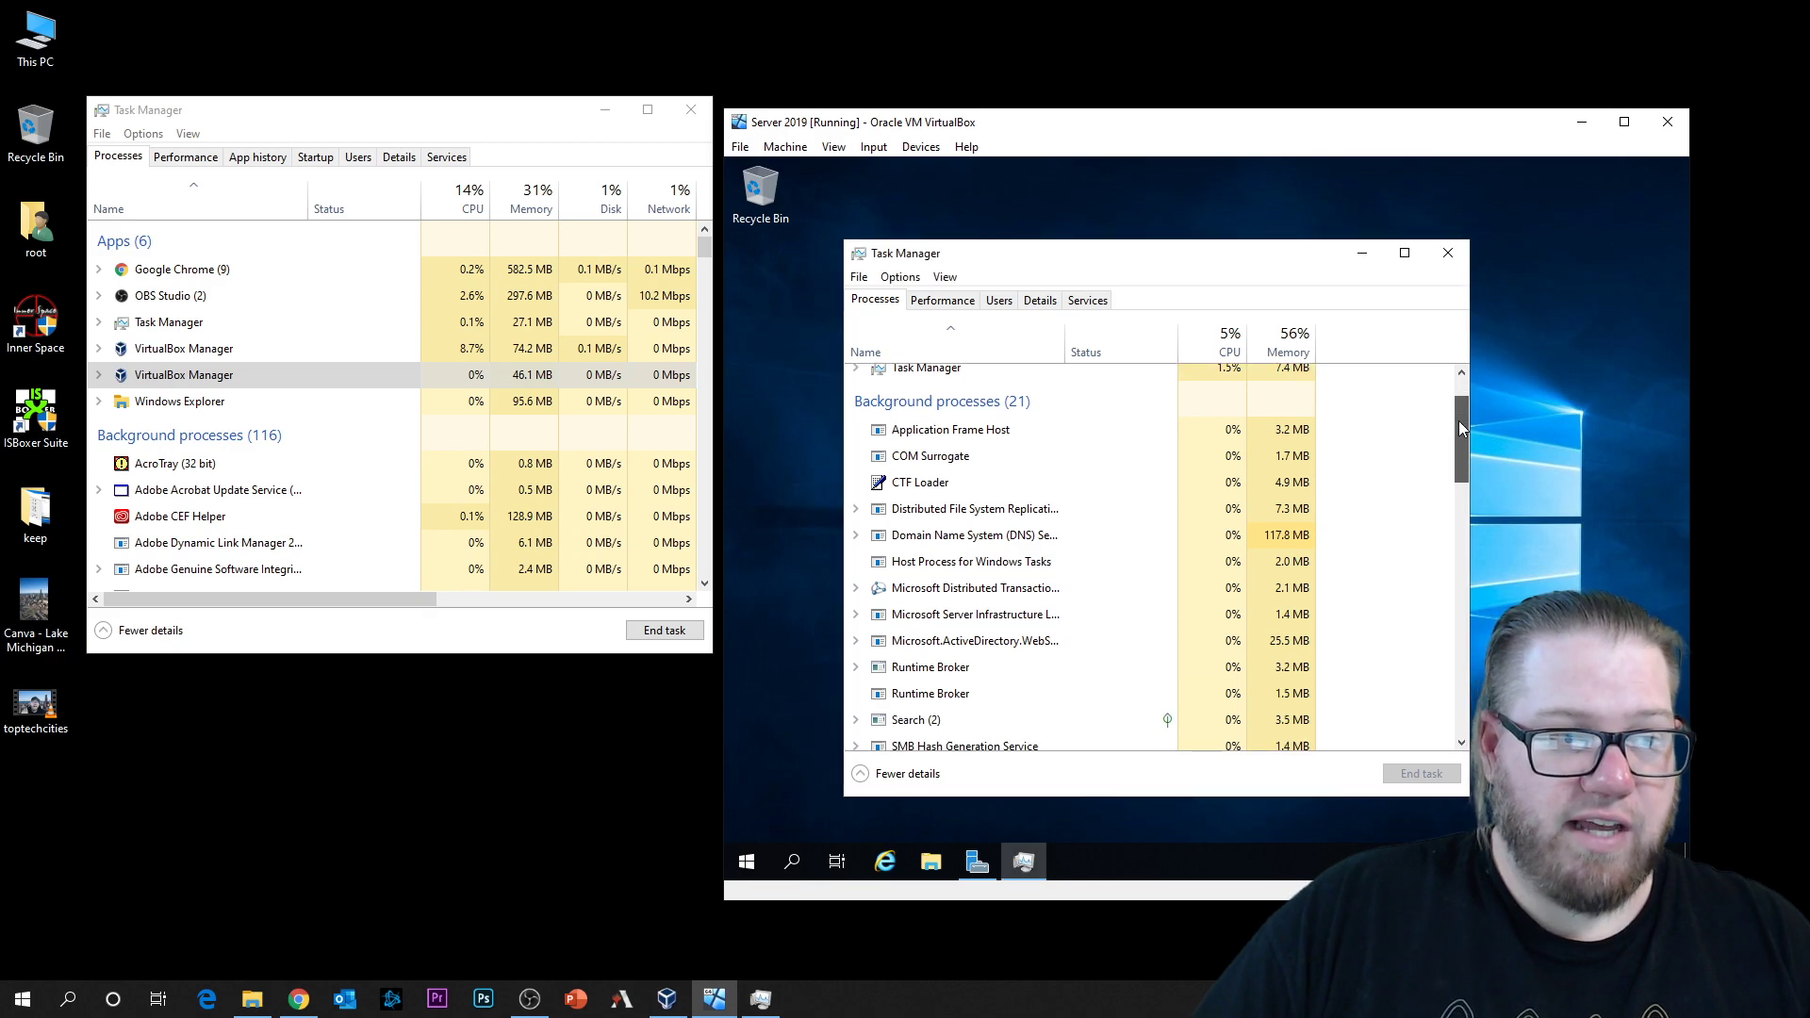
{"action": "left_click_drag", "start_coordinate": [1450, 398], "coordinate": [1462, 359]}
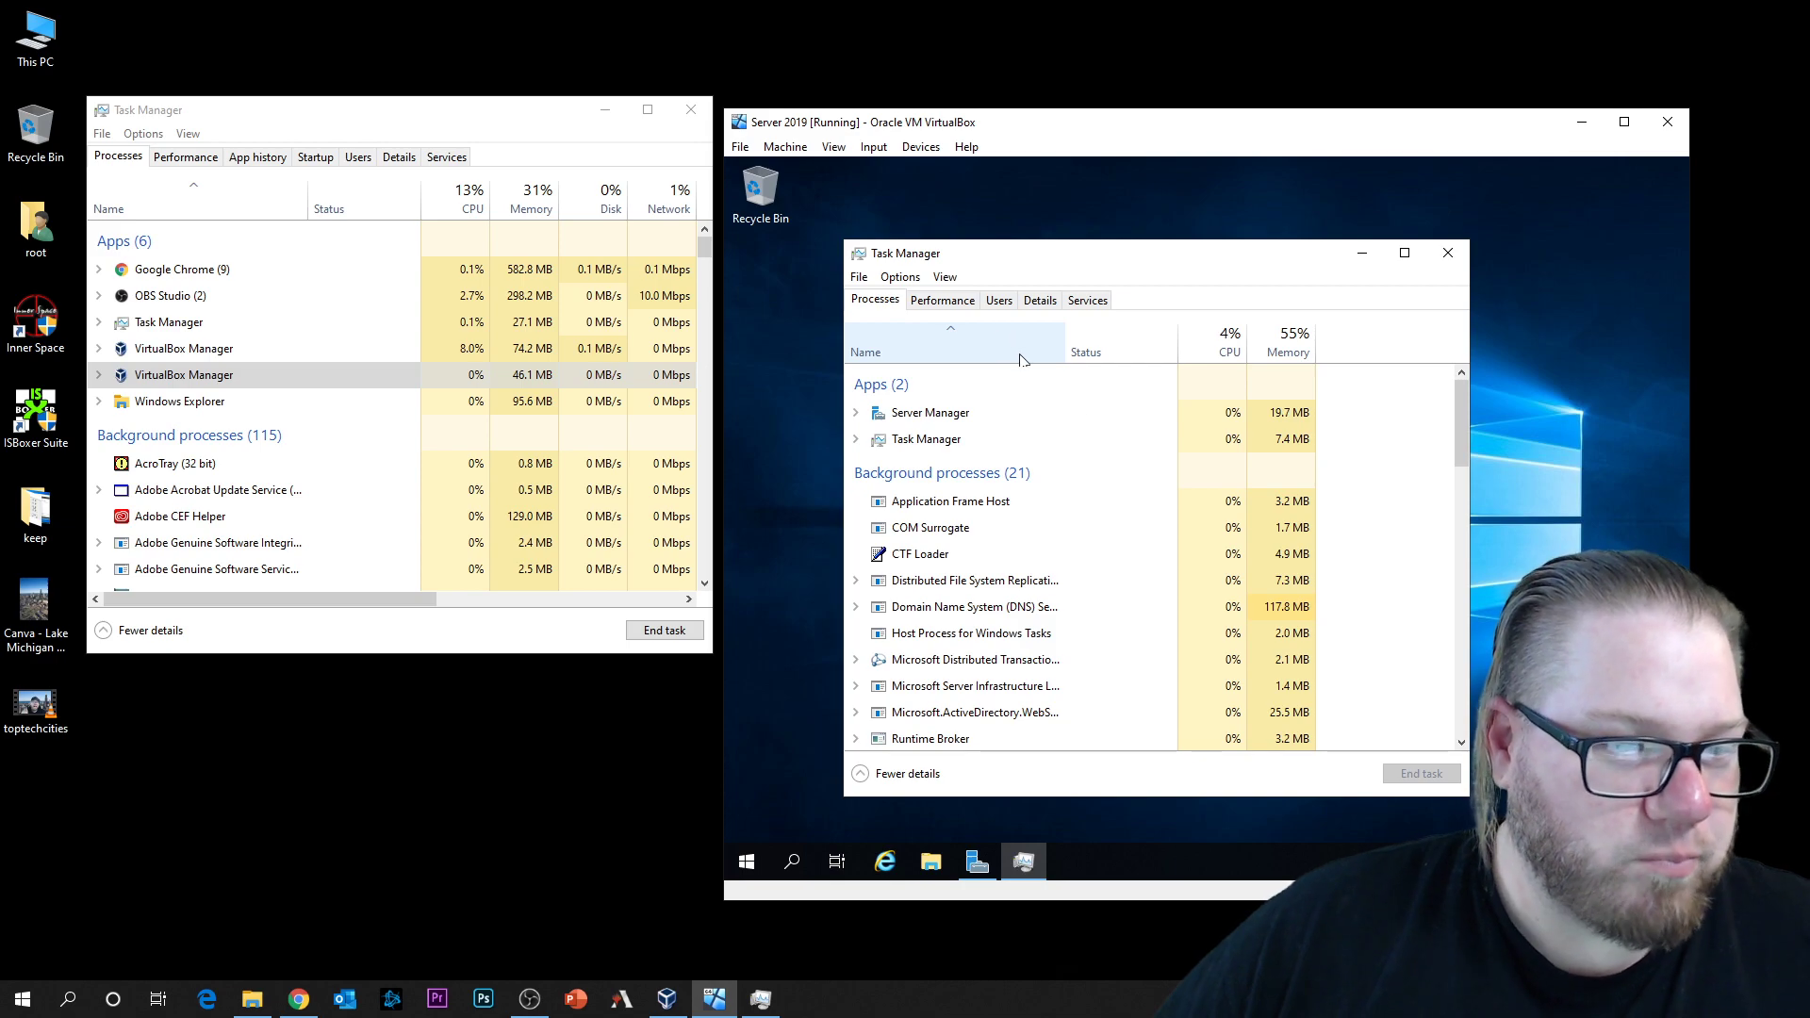
{"action": "left_click_drag", "start_coordinate": [1455, 415], "coordinate": [1483, 183]}
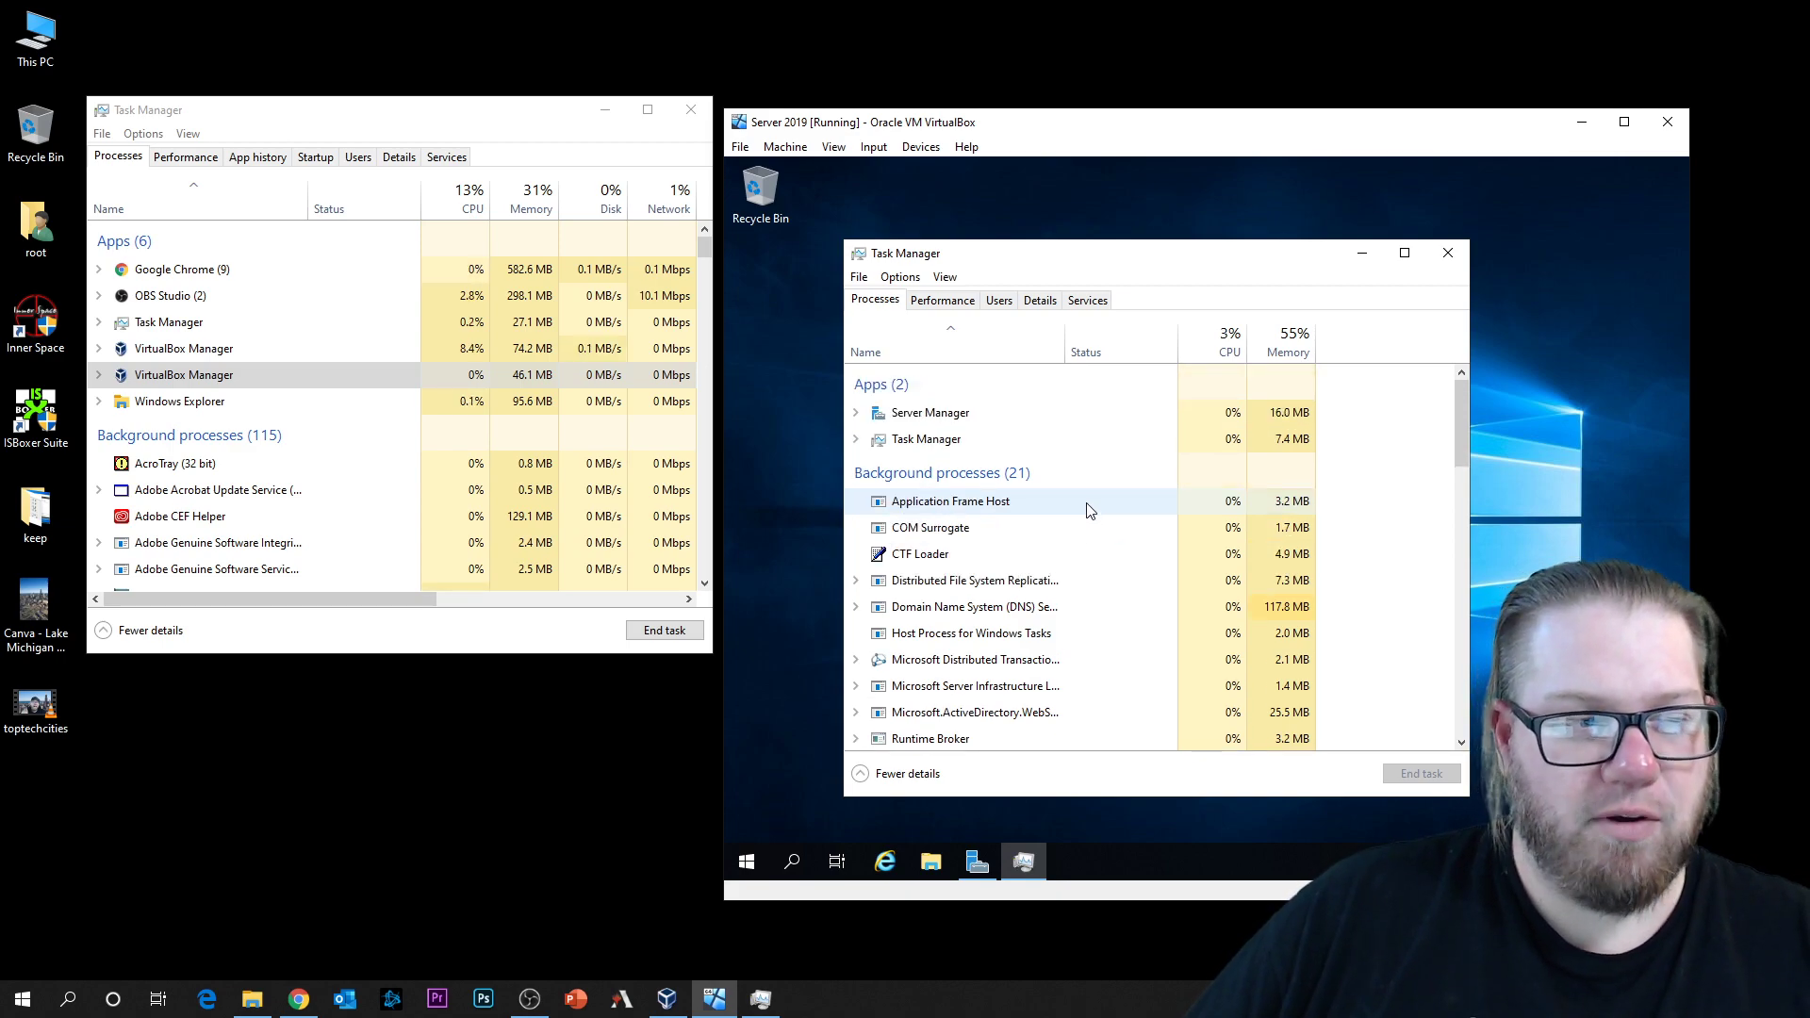
Step: Show the CPU performance graphs in both the virtual machine's and the host's Task Manager, and shift the virtual machine's Task Manager window slightly
{"action": "left_click", "coordinate": [941, 301]}
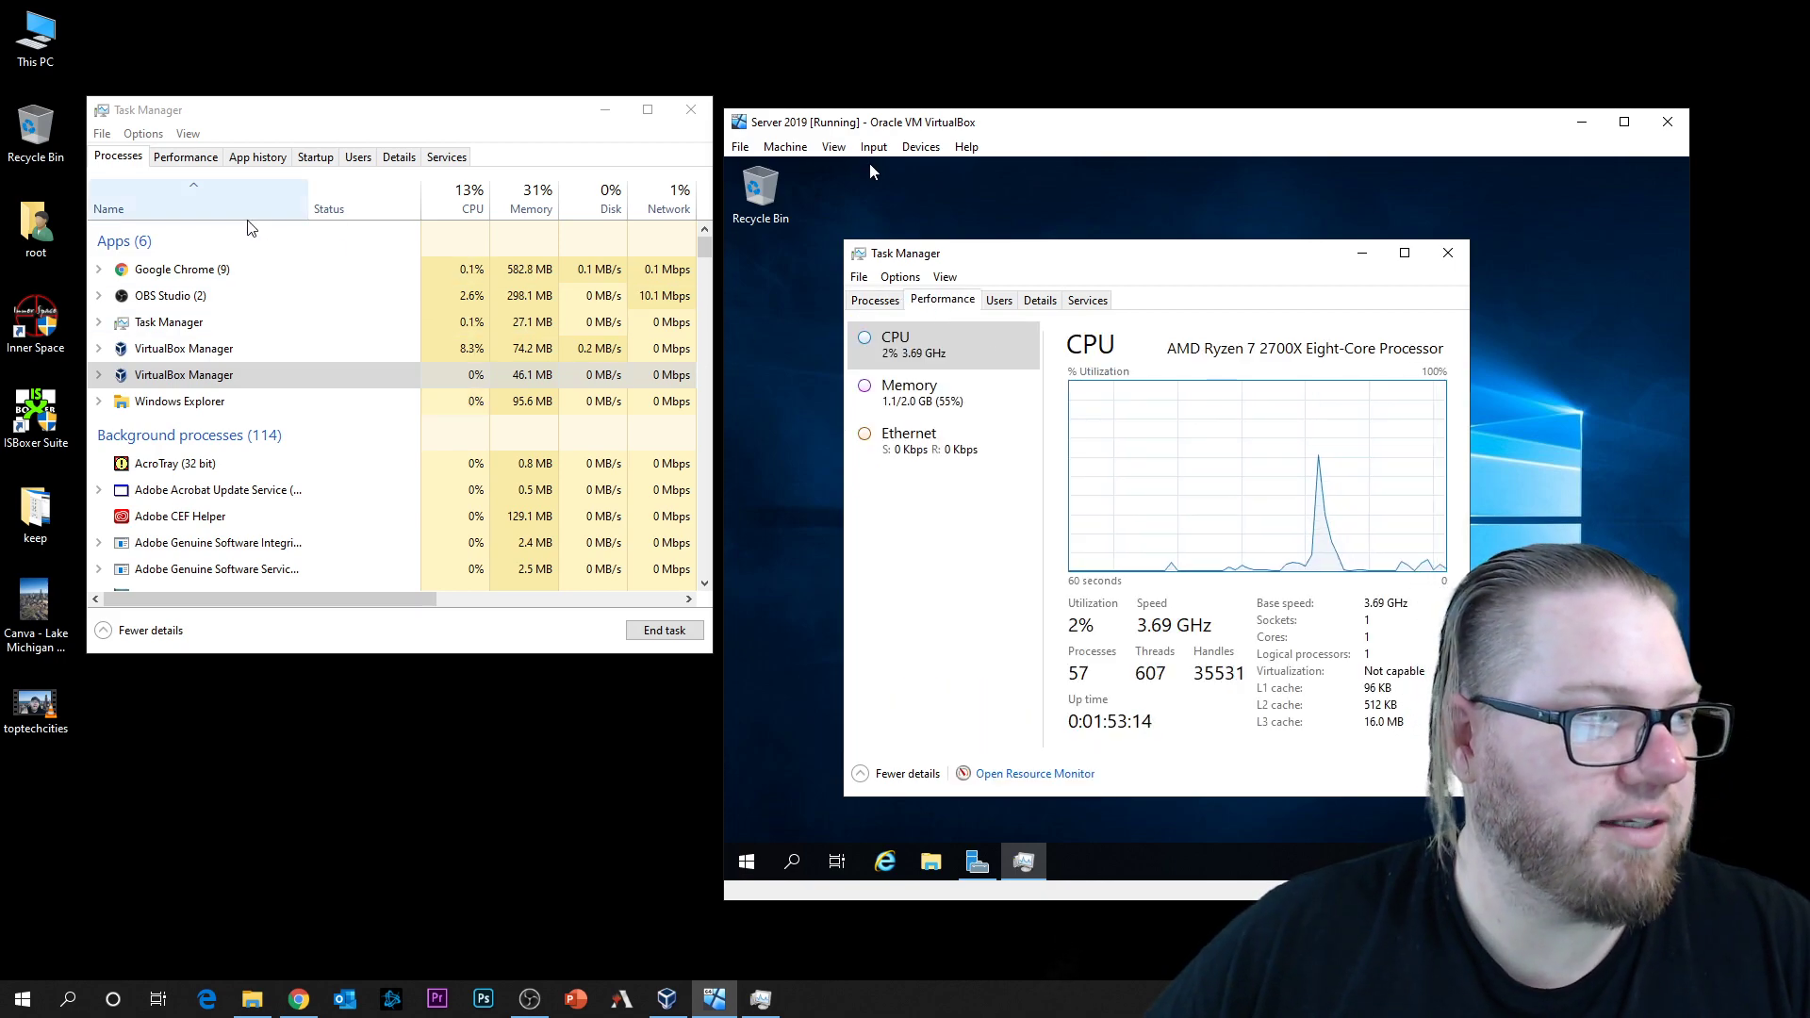
{"action": "left_click", "coordinate": [184, 157]}
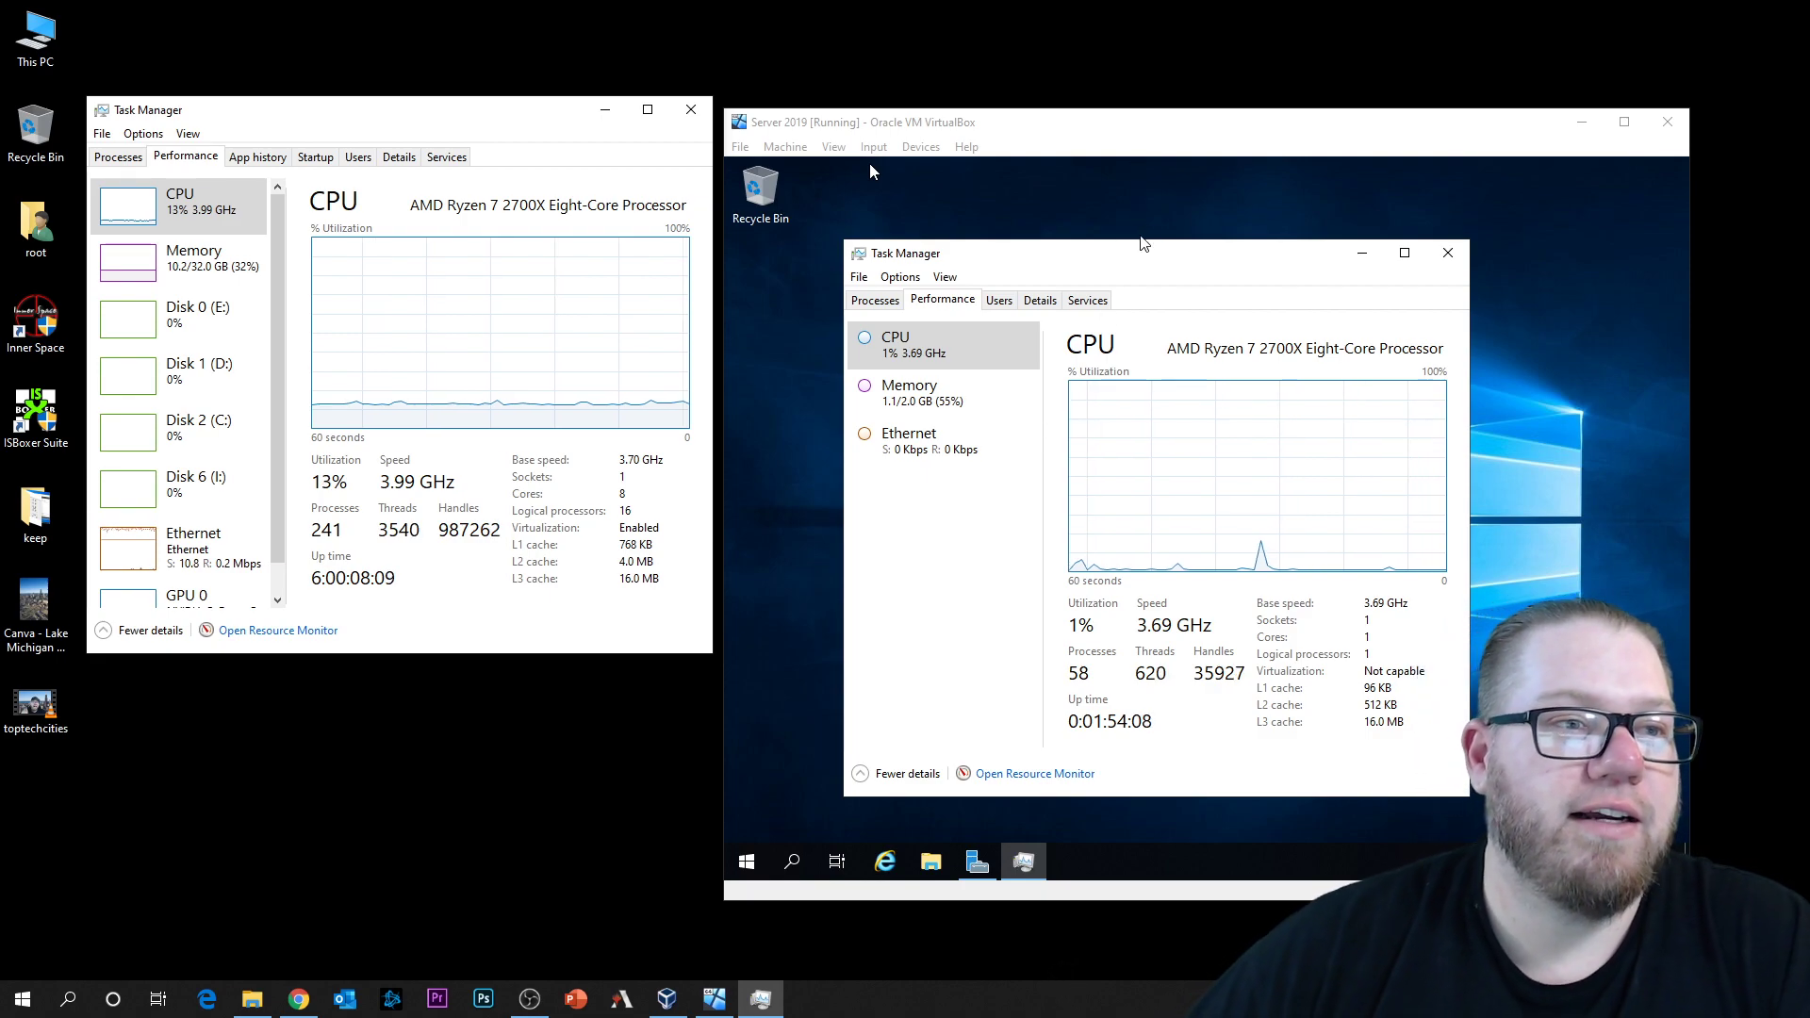
{"action": "left_click", "coordinate": [1144, 255]}
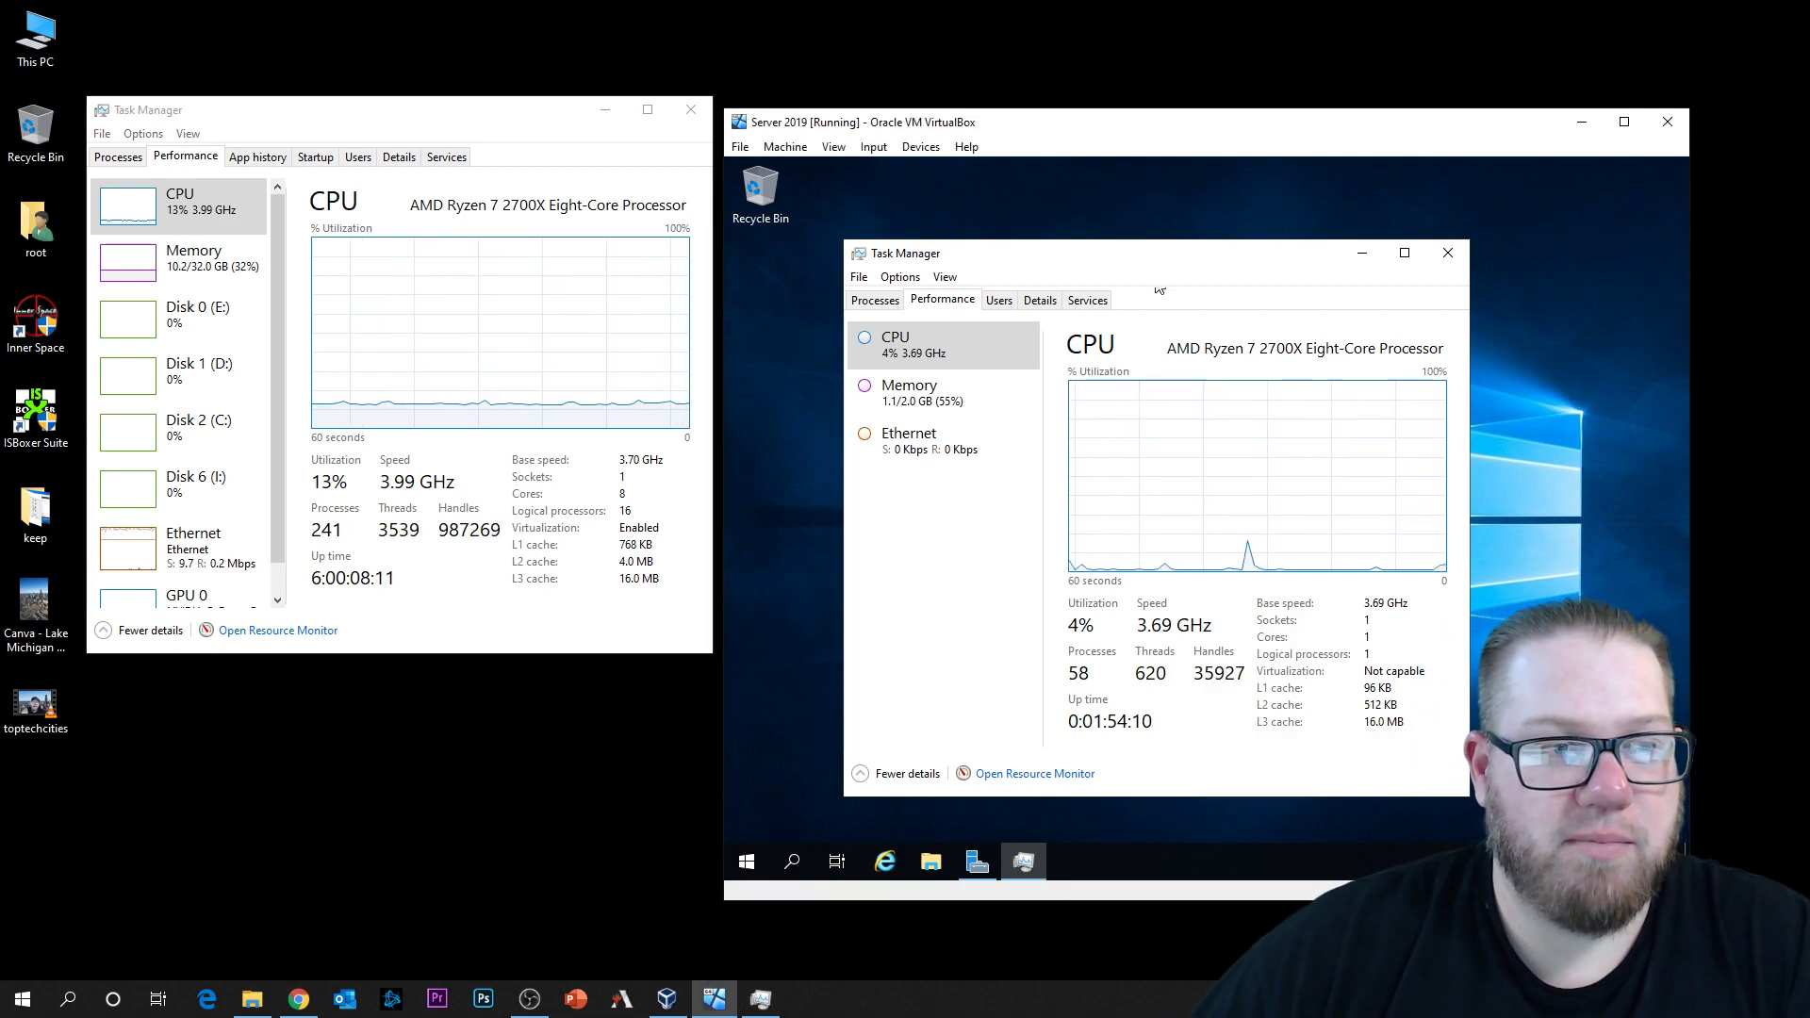
{"action": "left_click_drag", "start_coordinate": [1162, 267], "coordinate": [1135, 257]}
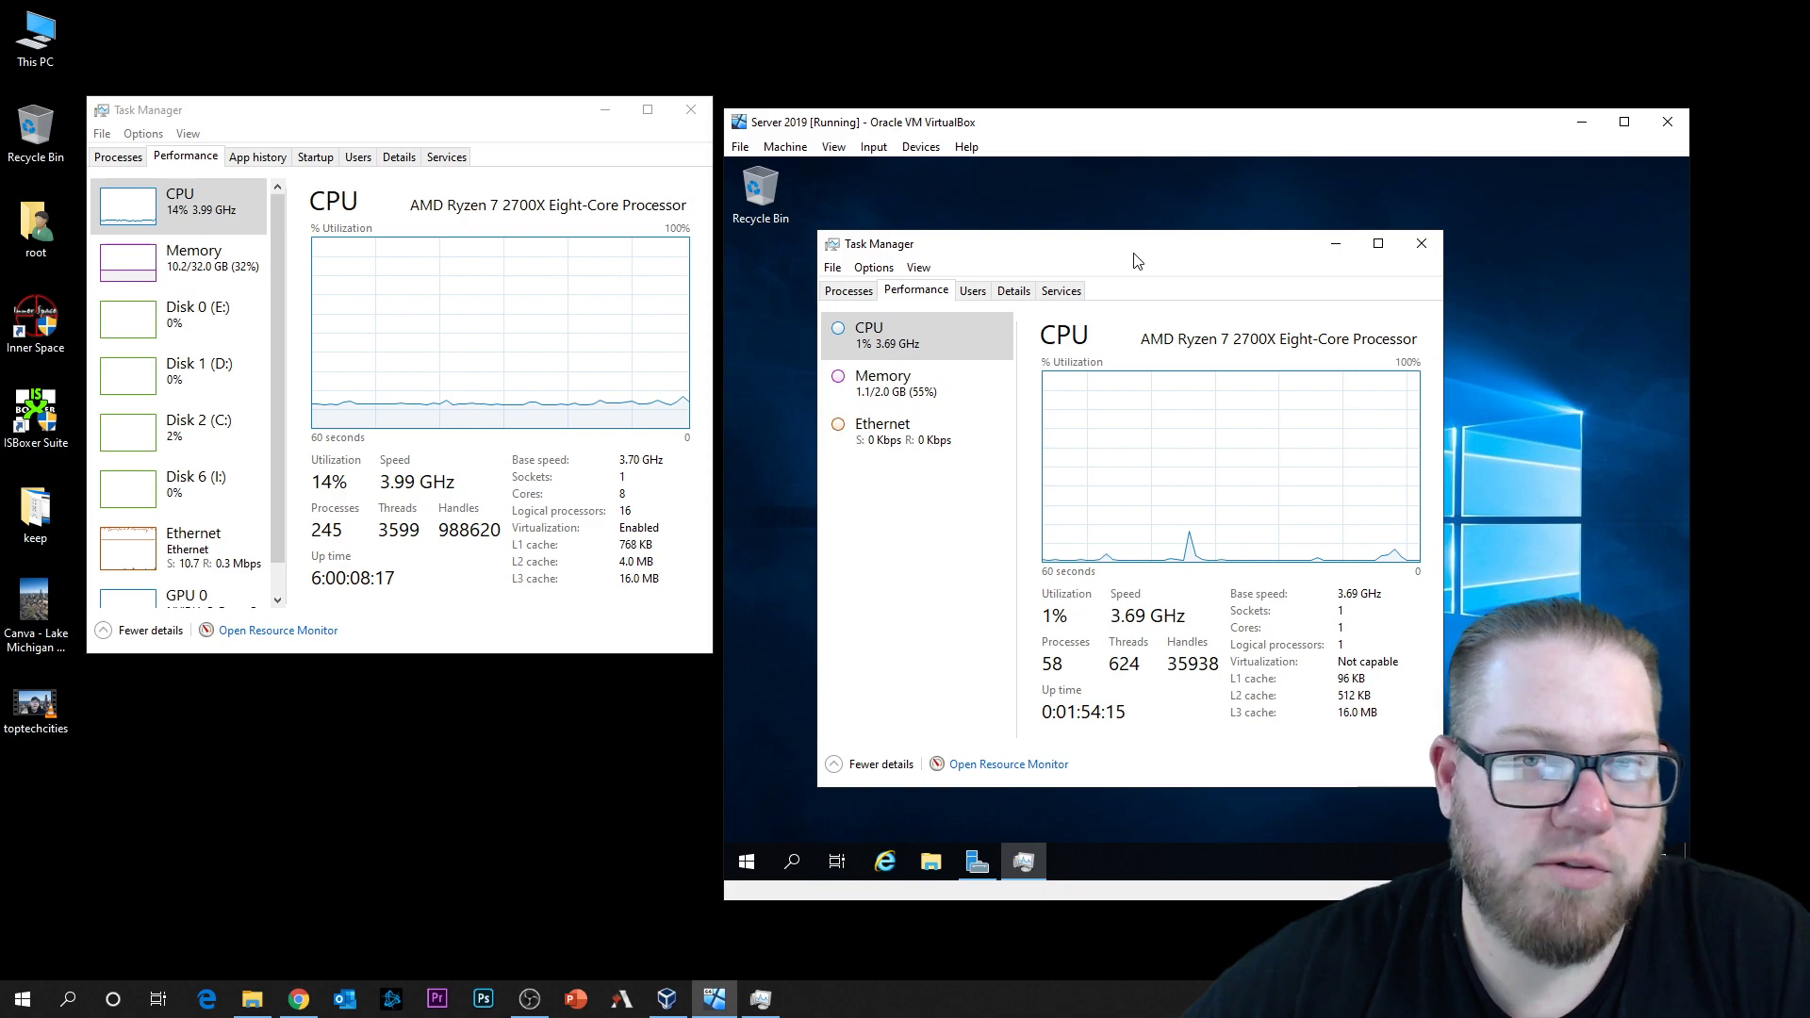
{"action": "left_click_drag", "start_coordinate": [1138, 261], "coordinate": [1155, 259]}
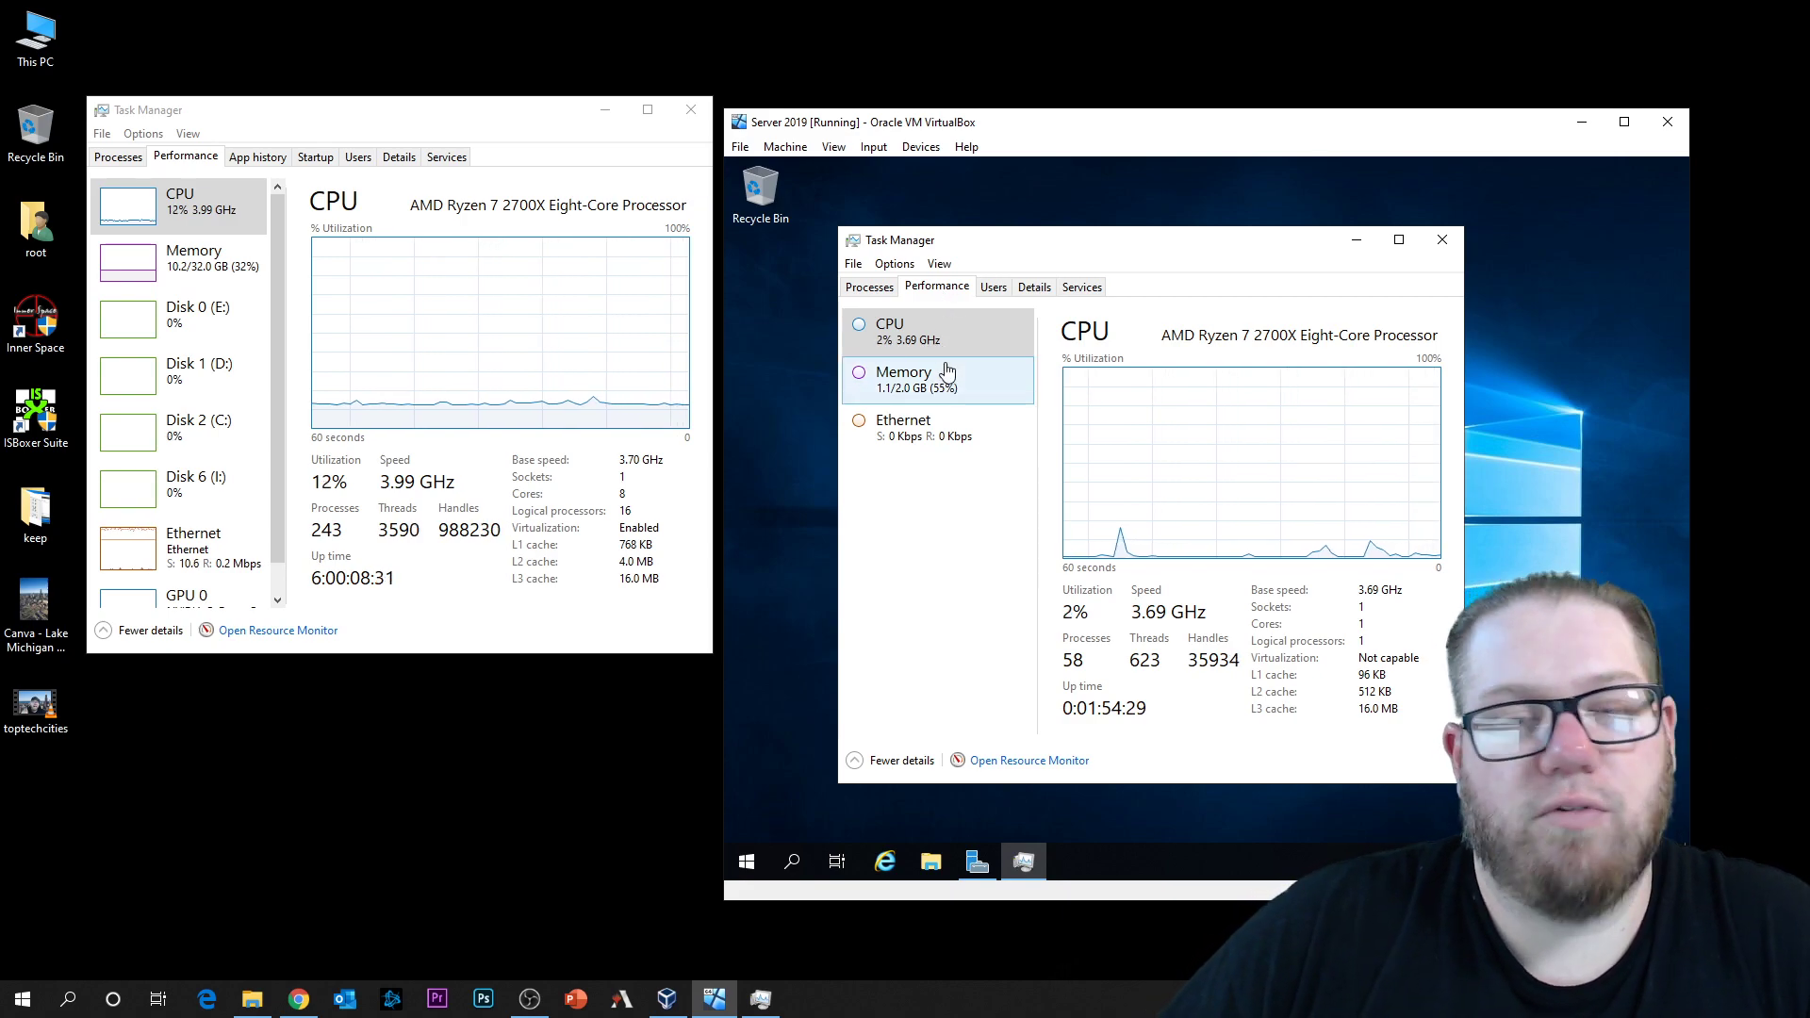
Step: Examine the virtual machine's memory and CPU performance details, ending on the memory graph
{"action": "left_click", "coordinate": [940, 394]}
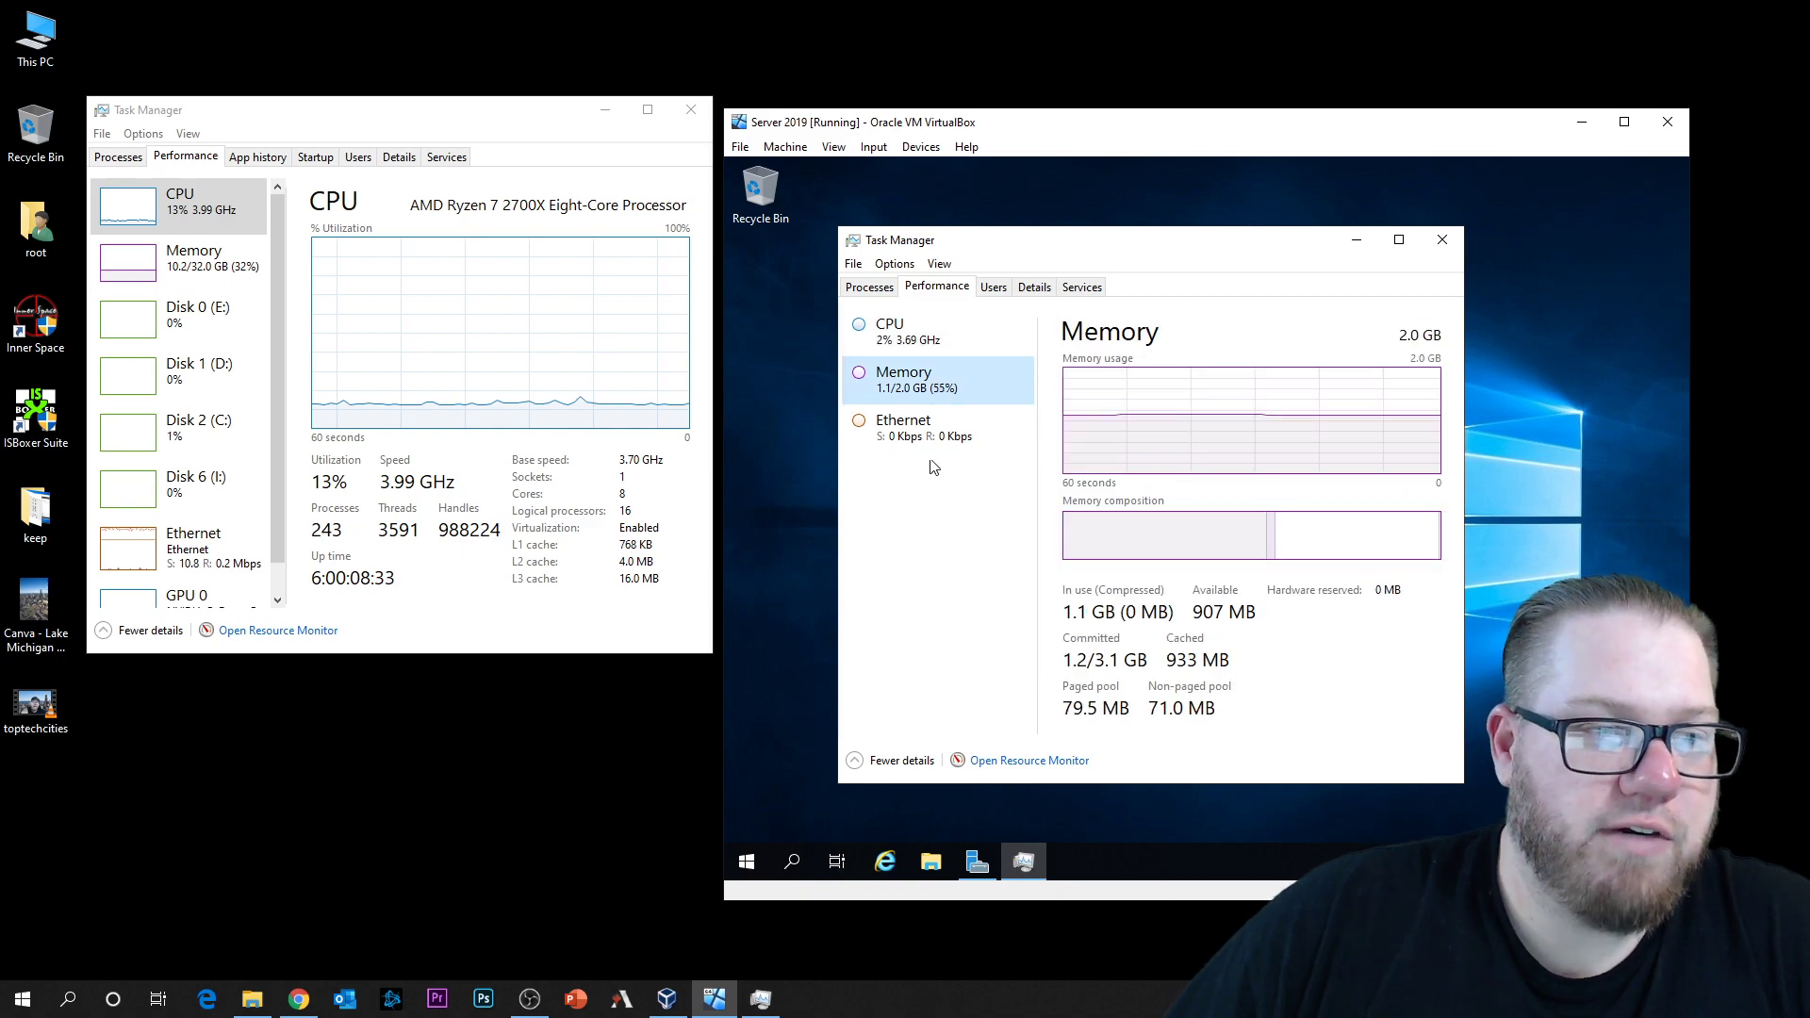
{"action": "left_click", "coordinate": [934, 435]}
{"action": "left_click", "coordinate": [933, 382]}
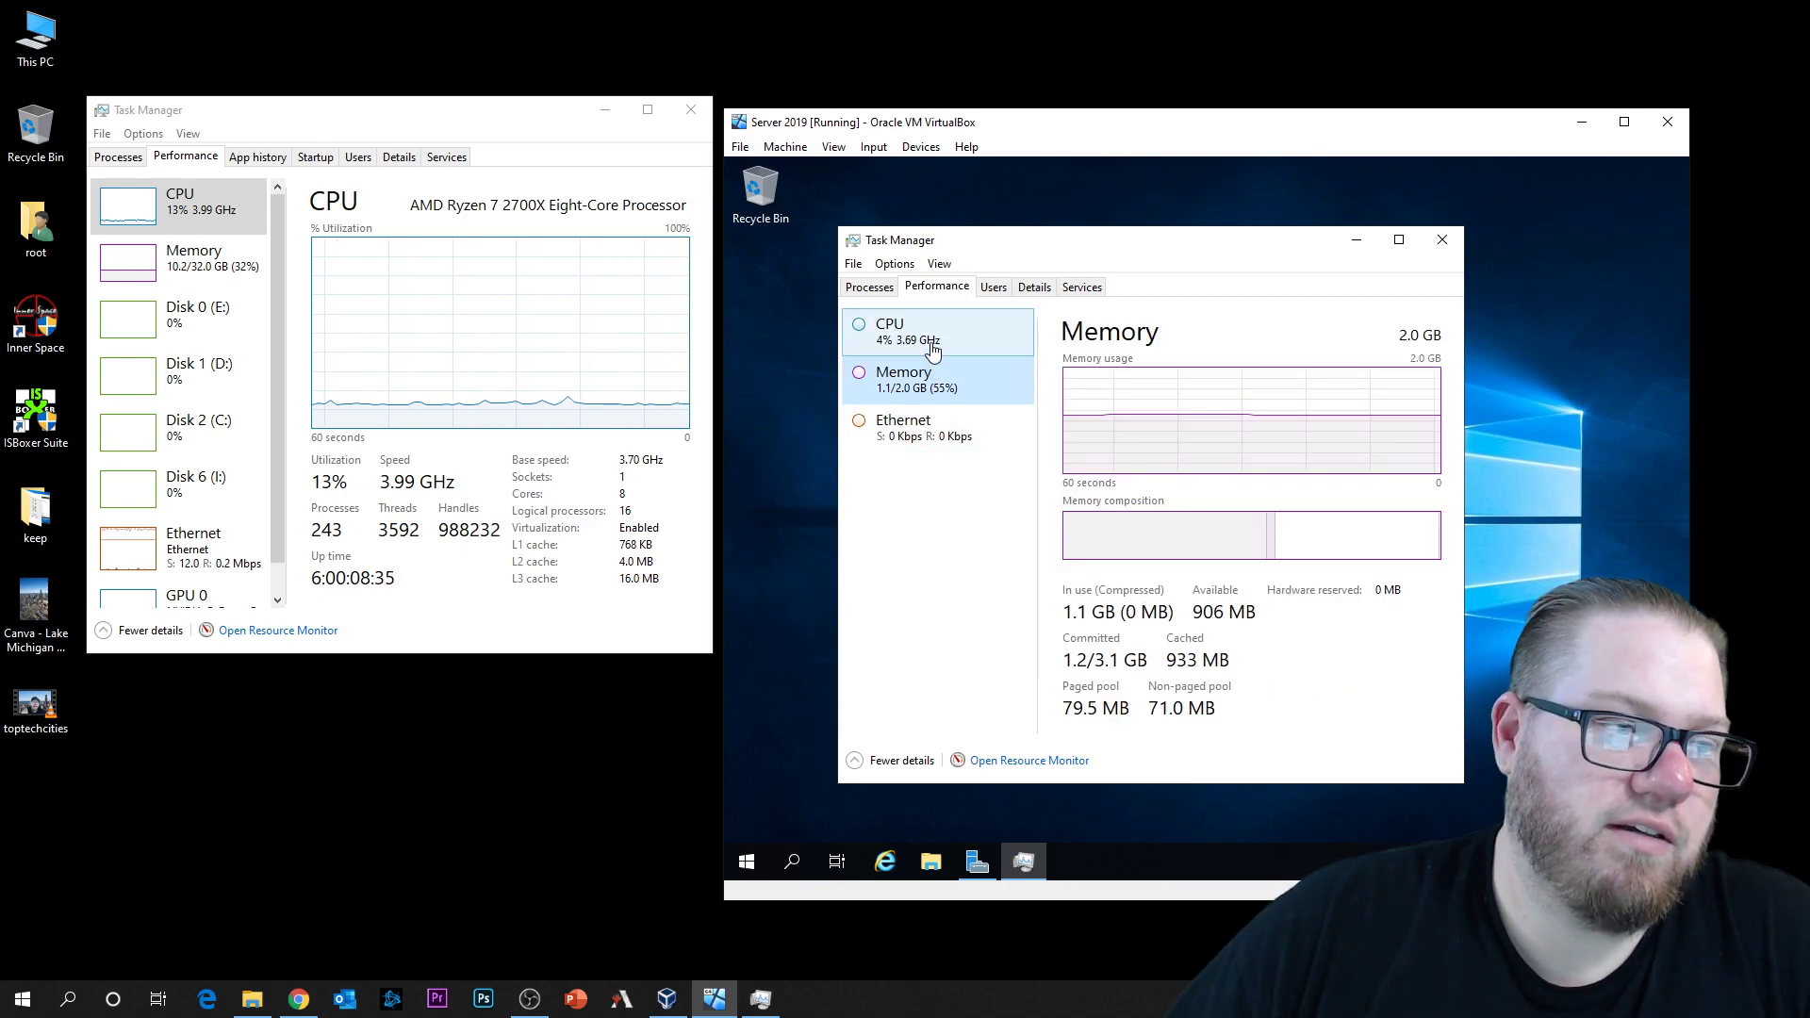
{"action": "left_click", "coordinate": [932, 344]}
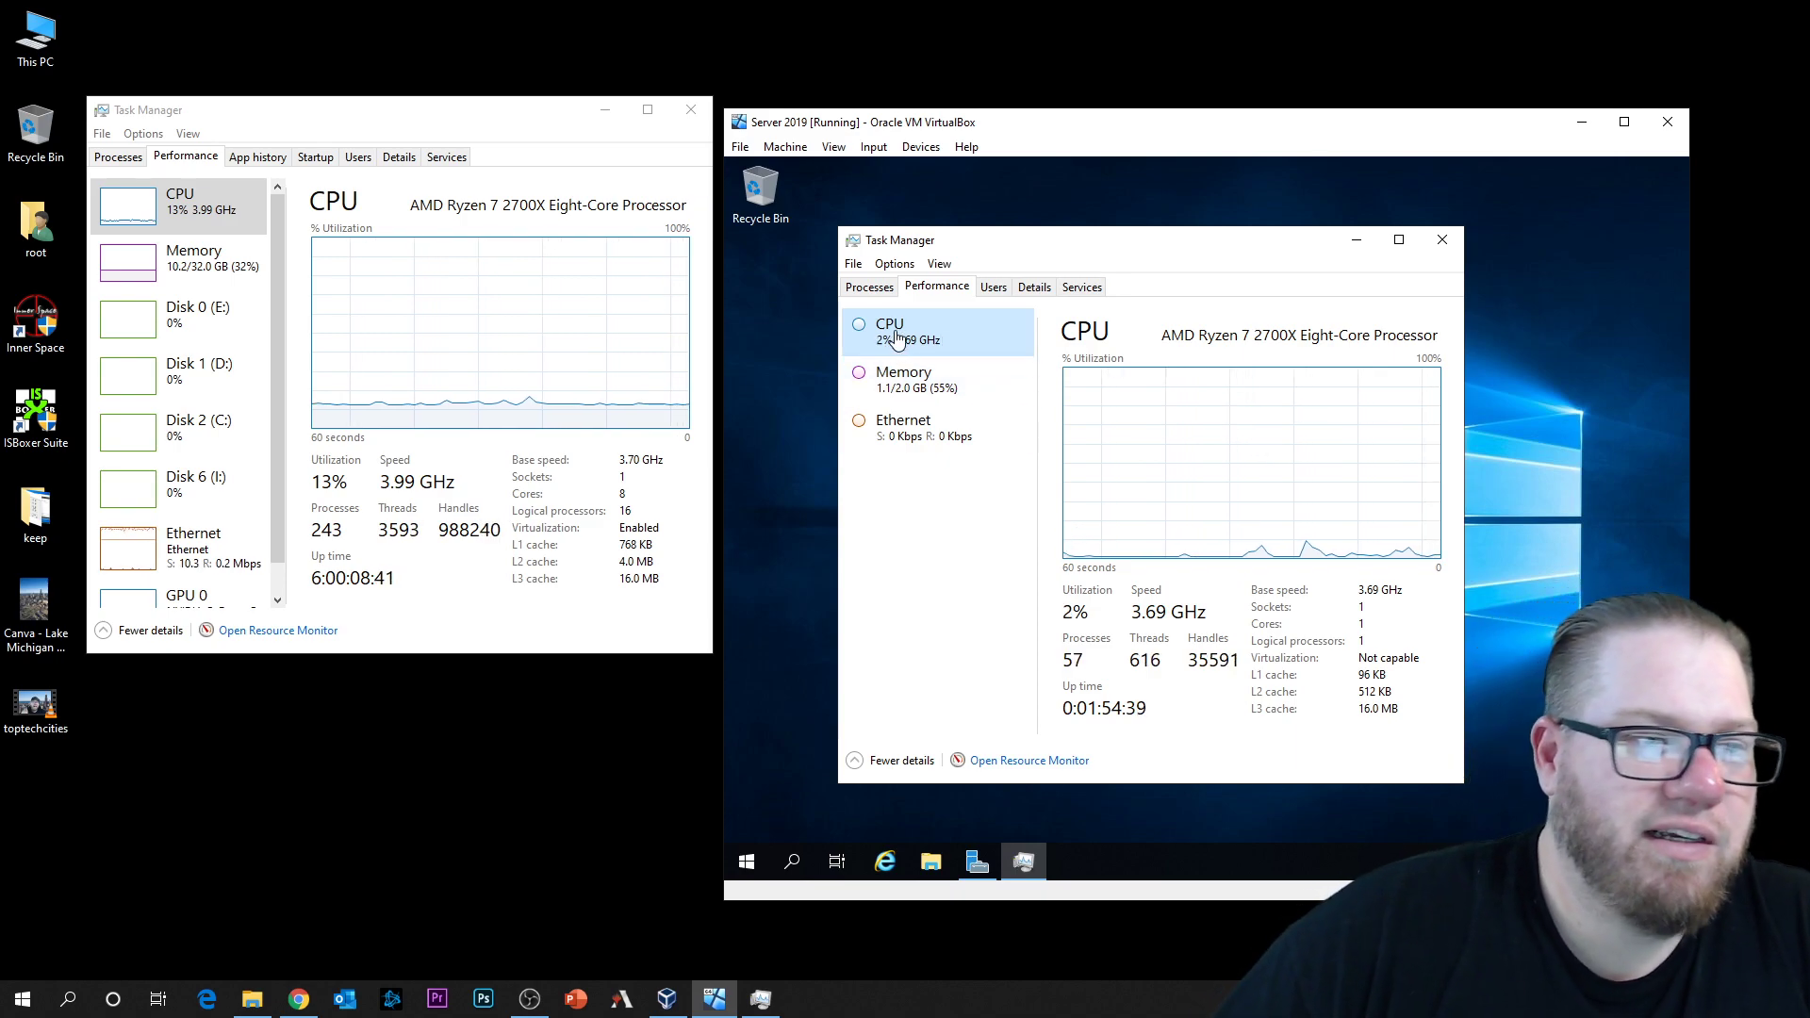
{"action": "left_click", "coordinate": [937, 402]}
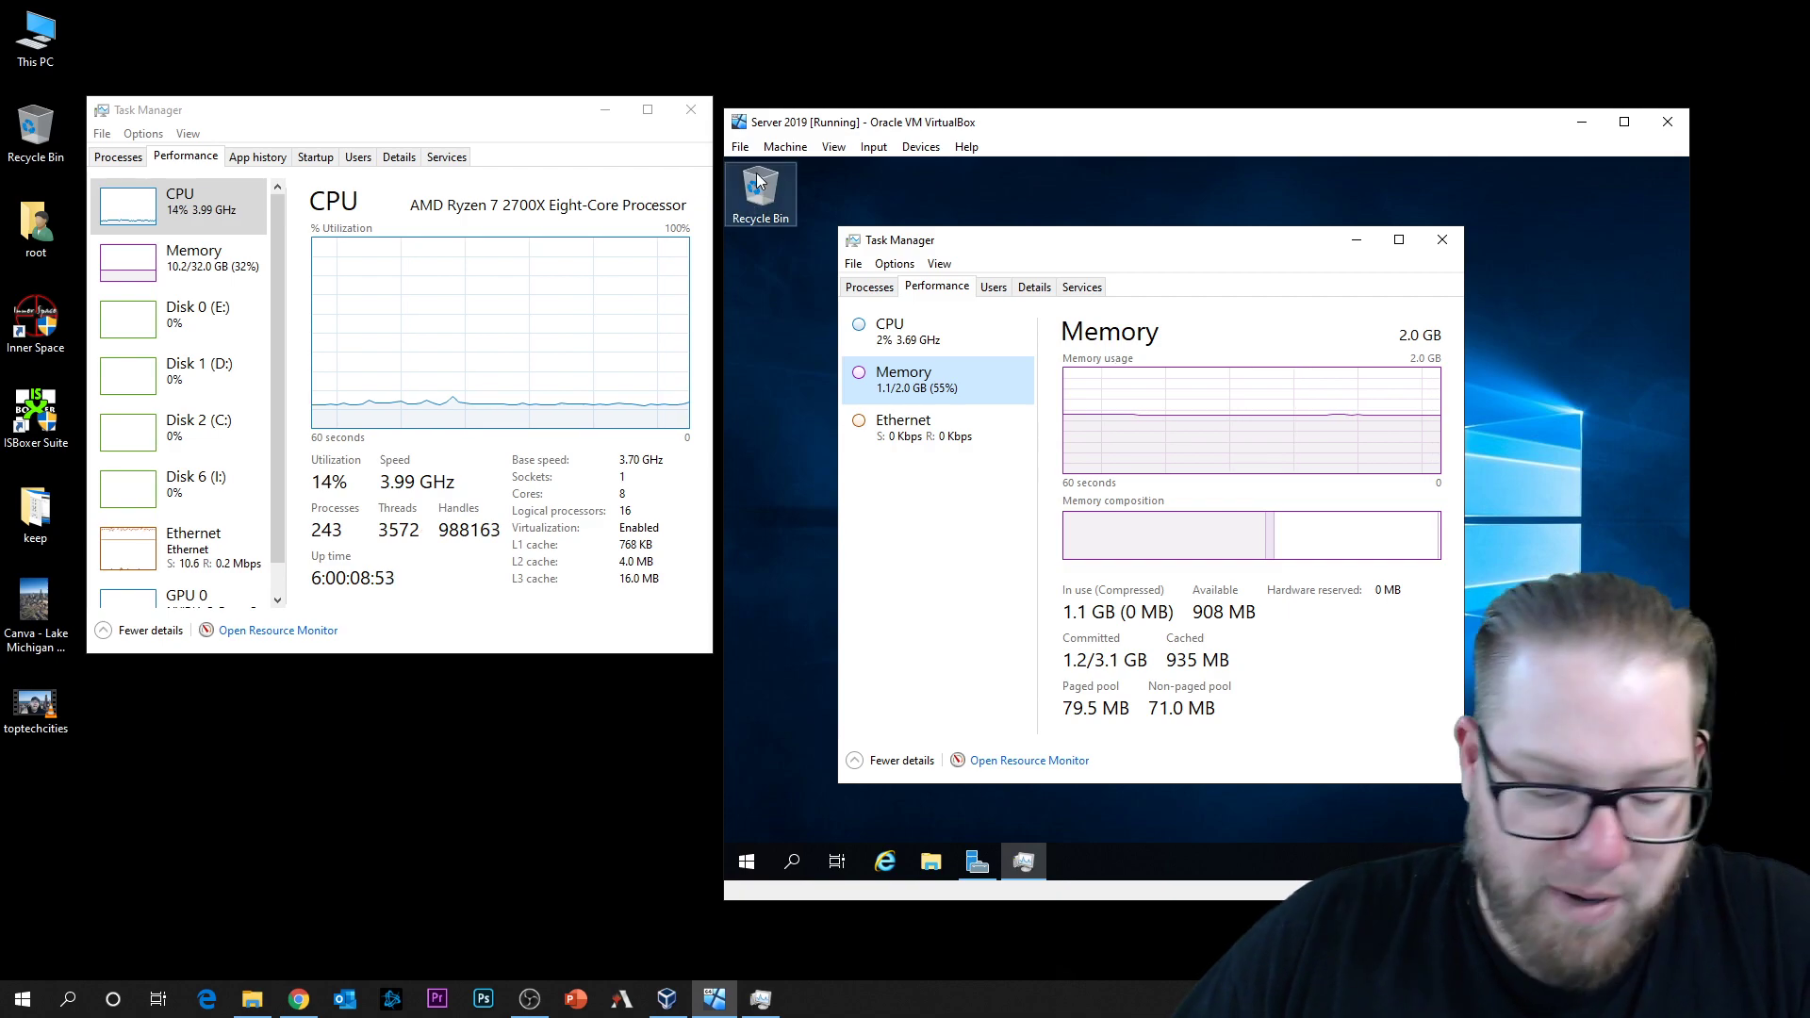
Step: Clear the virtual machine from view, move the host's Task Manager toward the screen's middle, and sort its processes by CPU use
{"action": "left_click", "coordinate": [263, 138]}
{"action": "left_click_drag", "start_coordinate": [469, 100], "coordinate": [451, 173]}
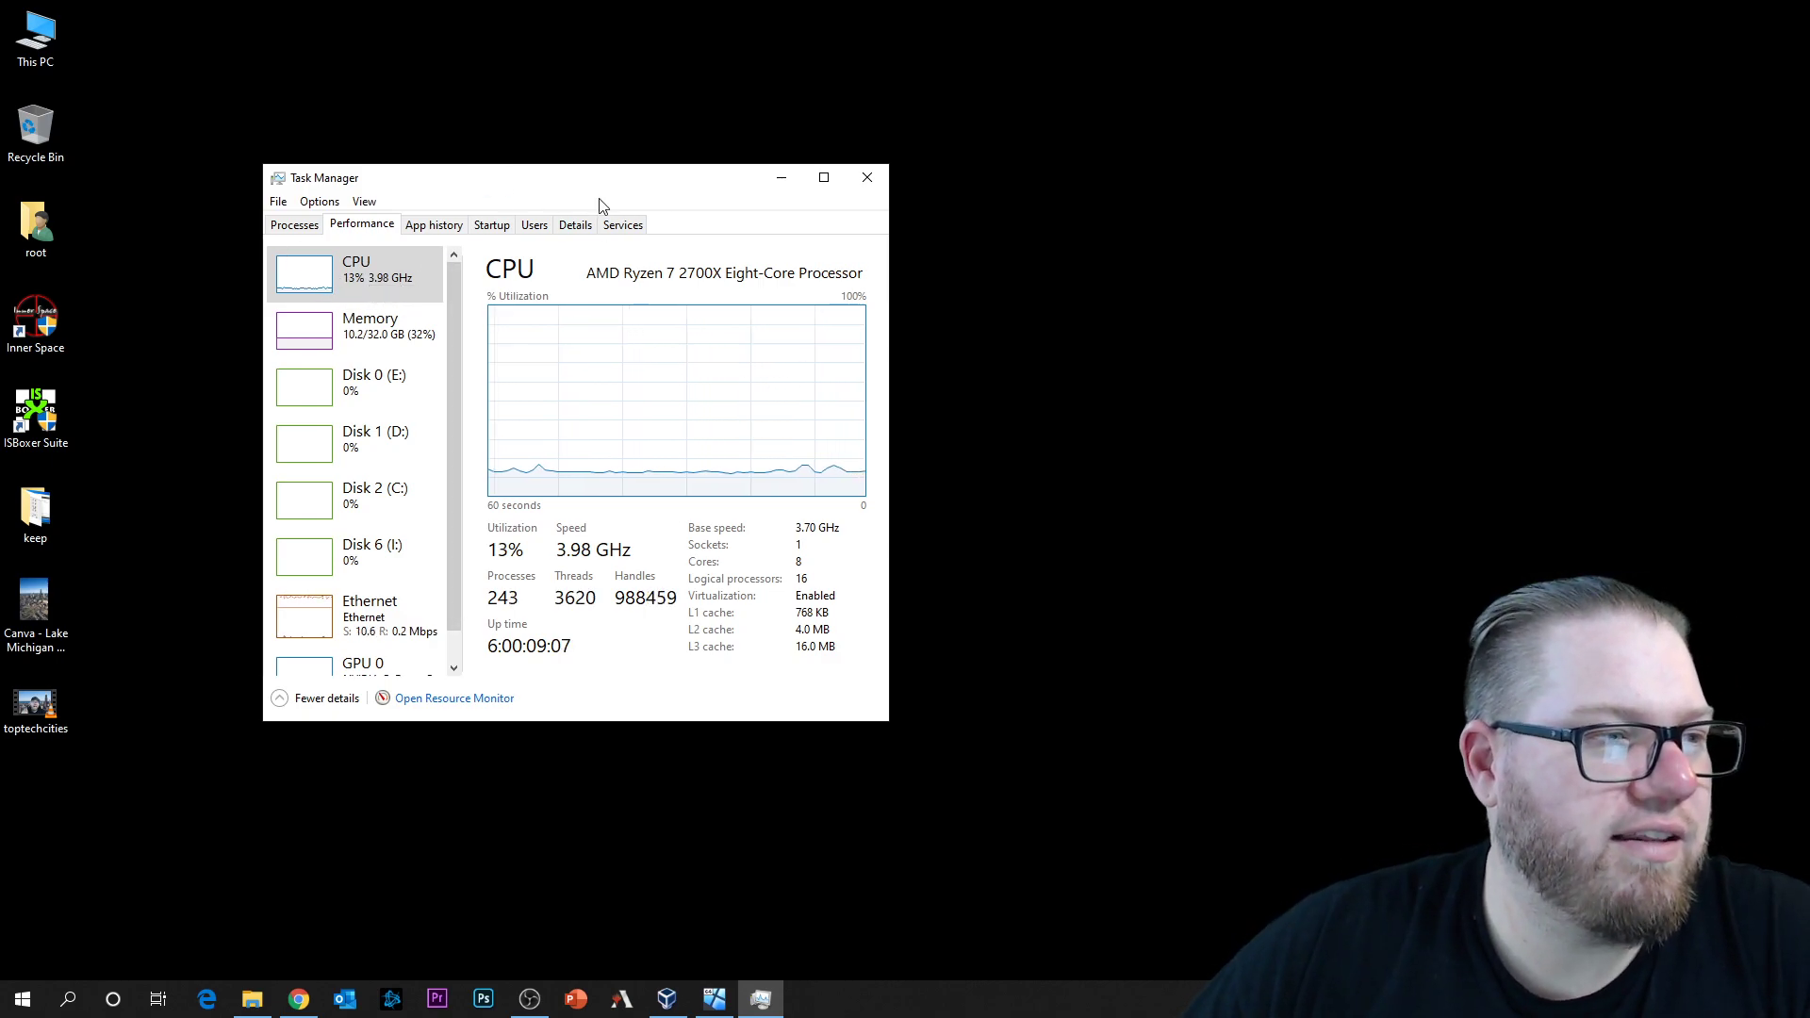
{"action": "left_click", "coordinate": [293, 226]}
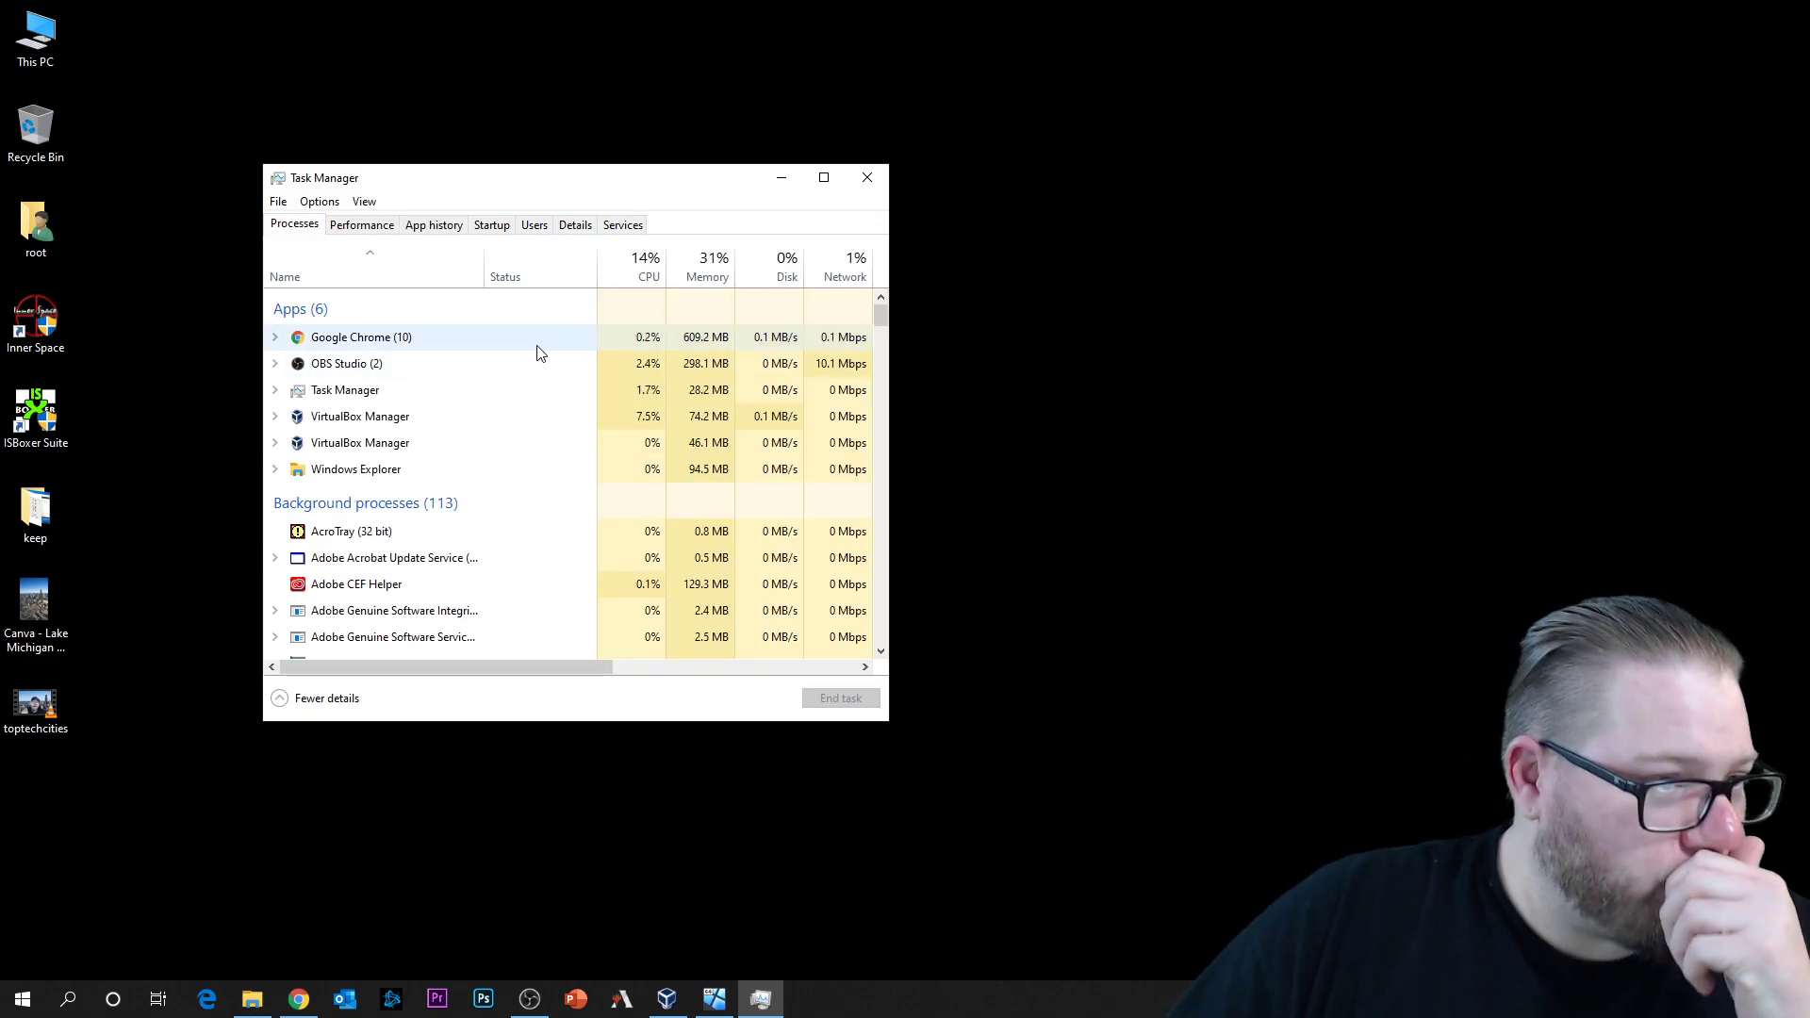
{"action": "left_click", "coordinate": [650, 264]}
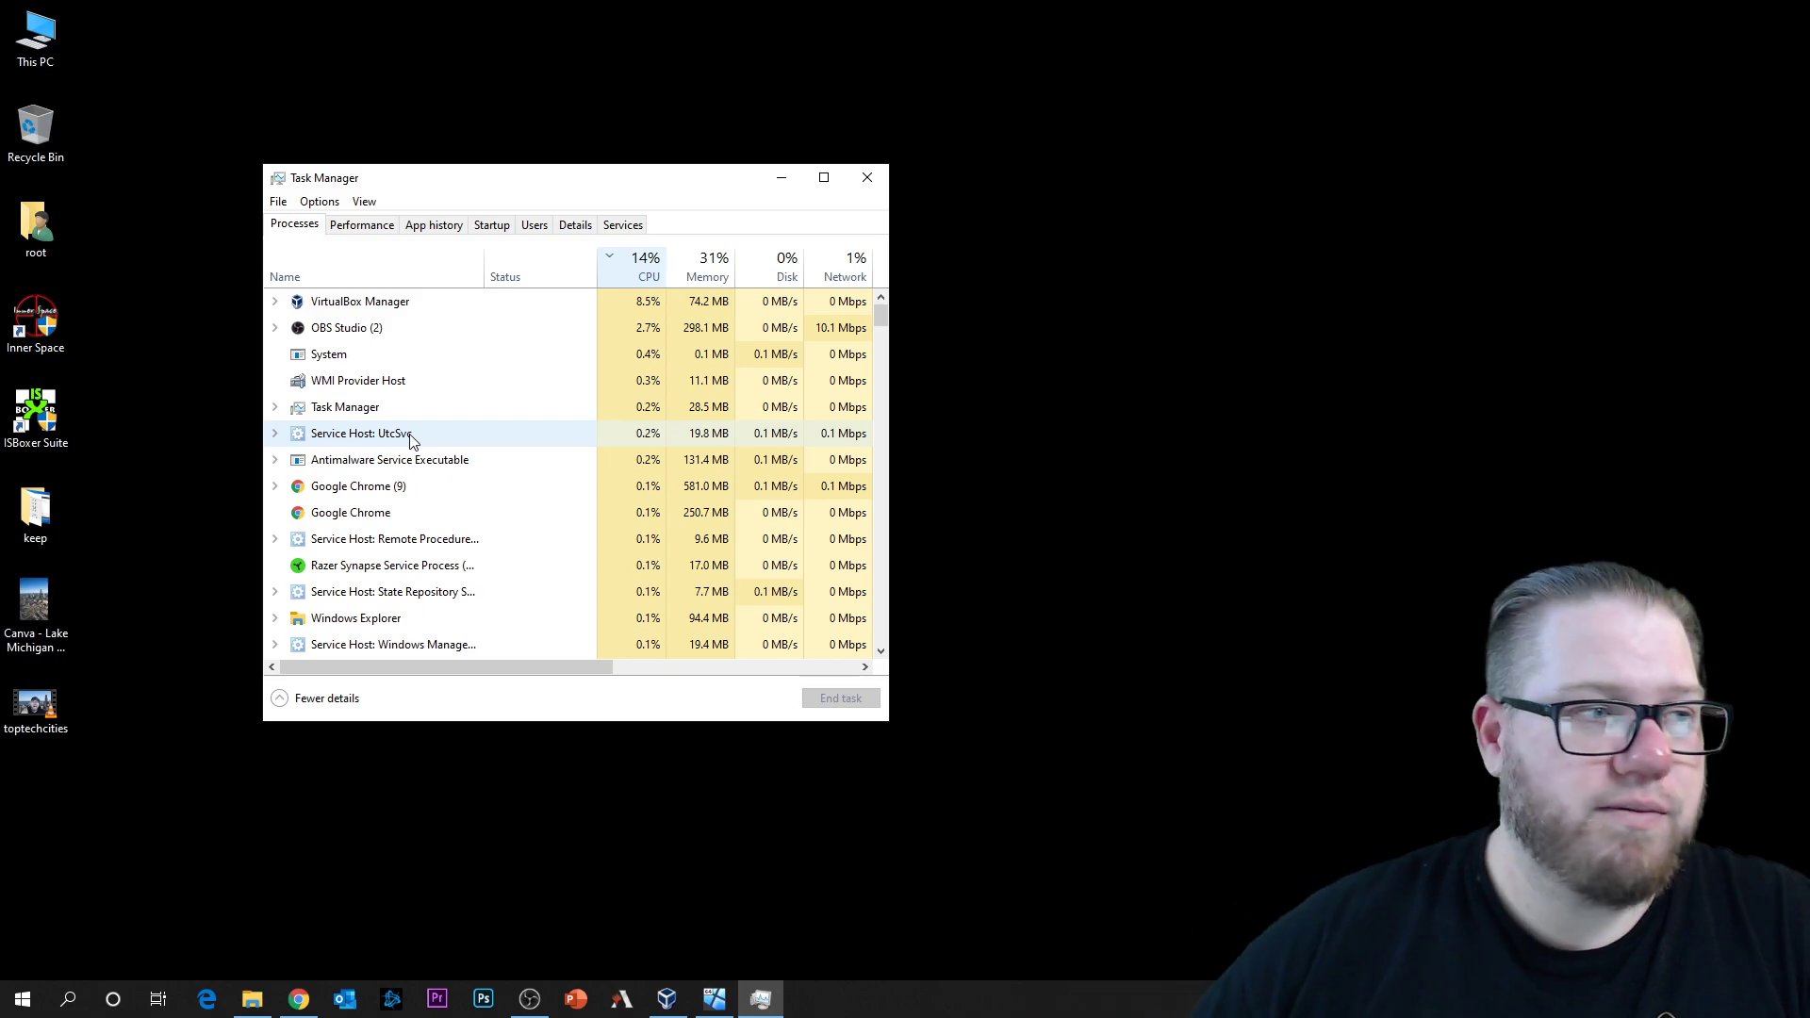
Step: Review the host computer's CPU and memory performance graphs and return to its process list
{"action": "left_click", "coordinate": [362, 226]}
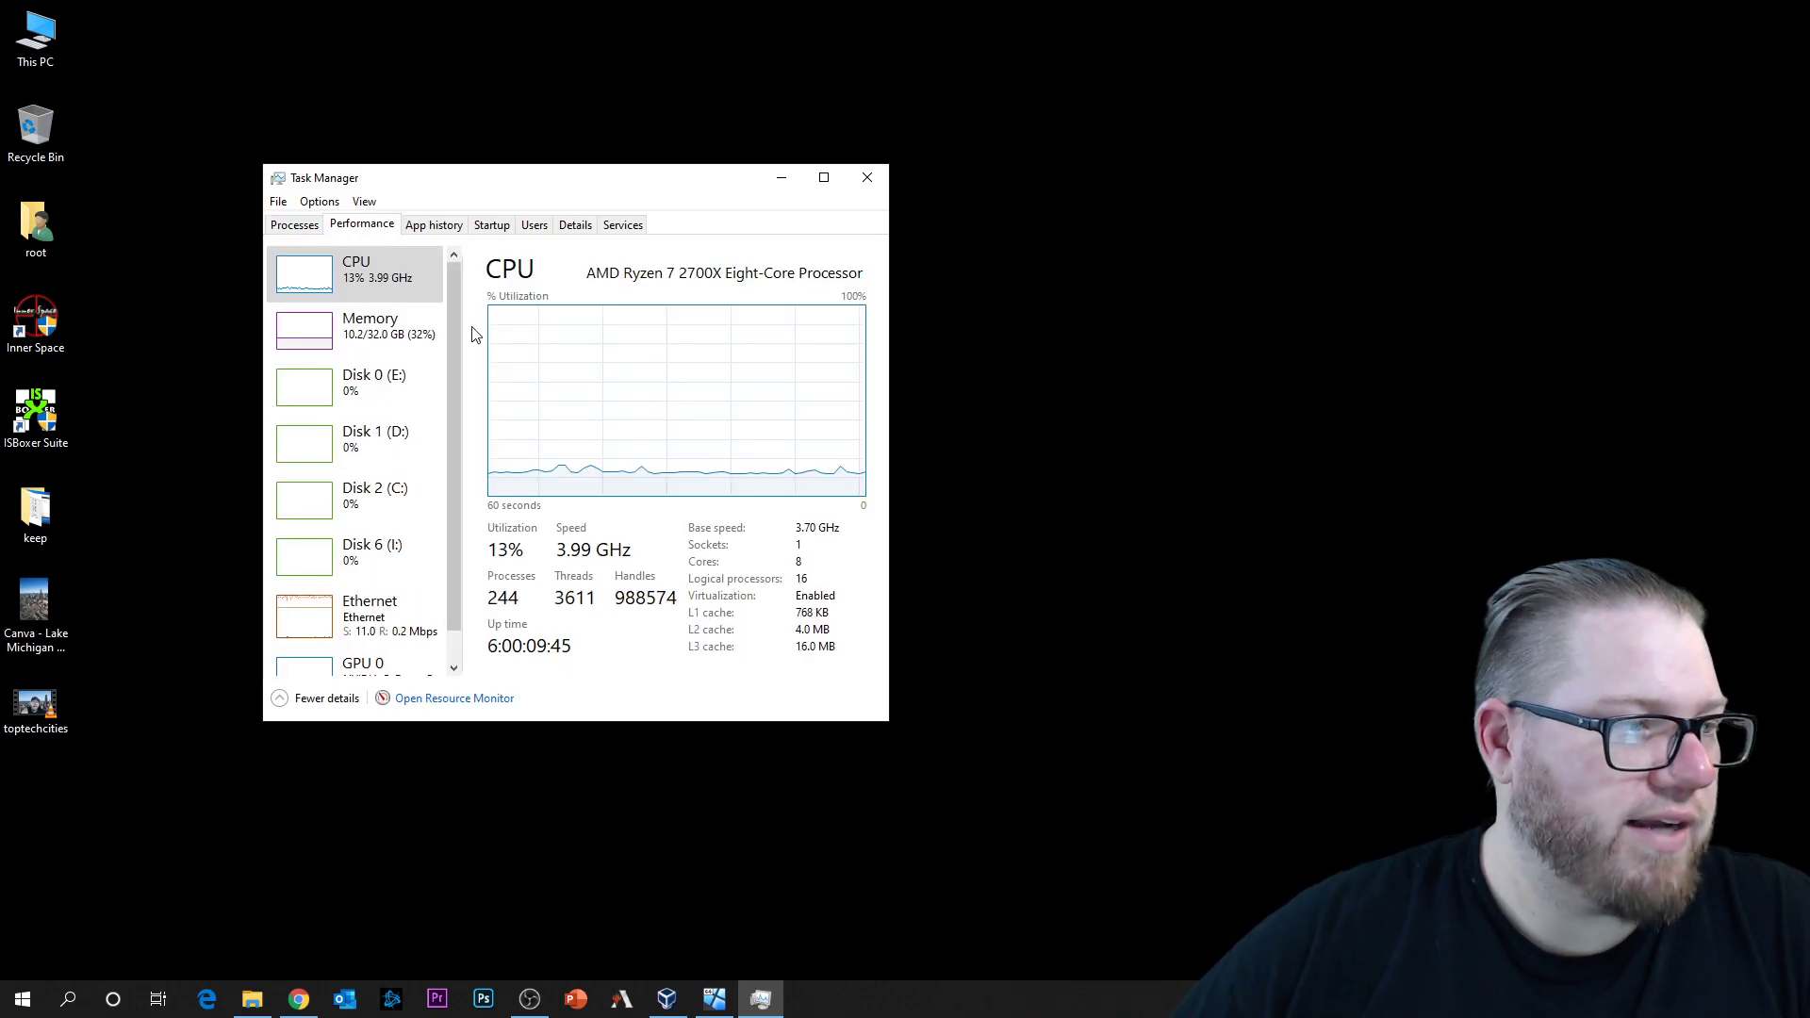
{"action": "left_click_drag", "start_coordinate": [493, 196], "coordinate": [523, 187]}
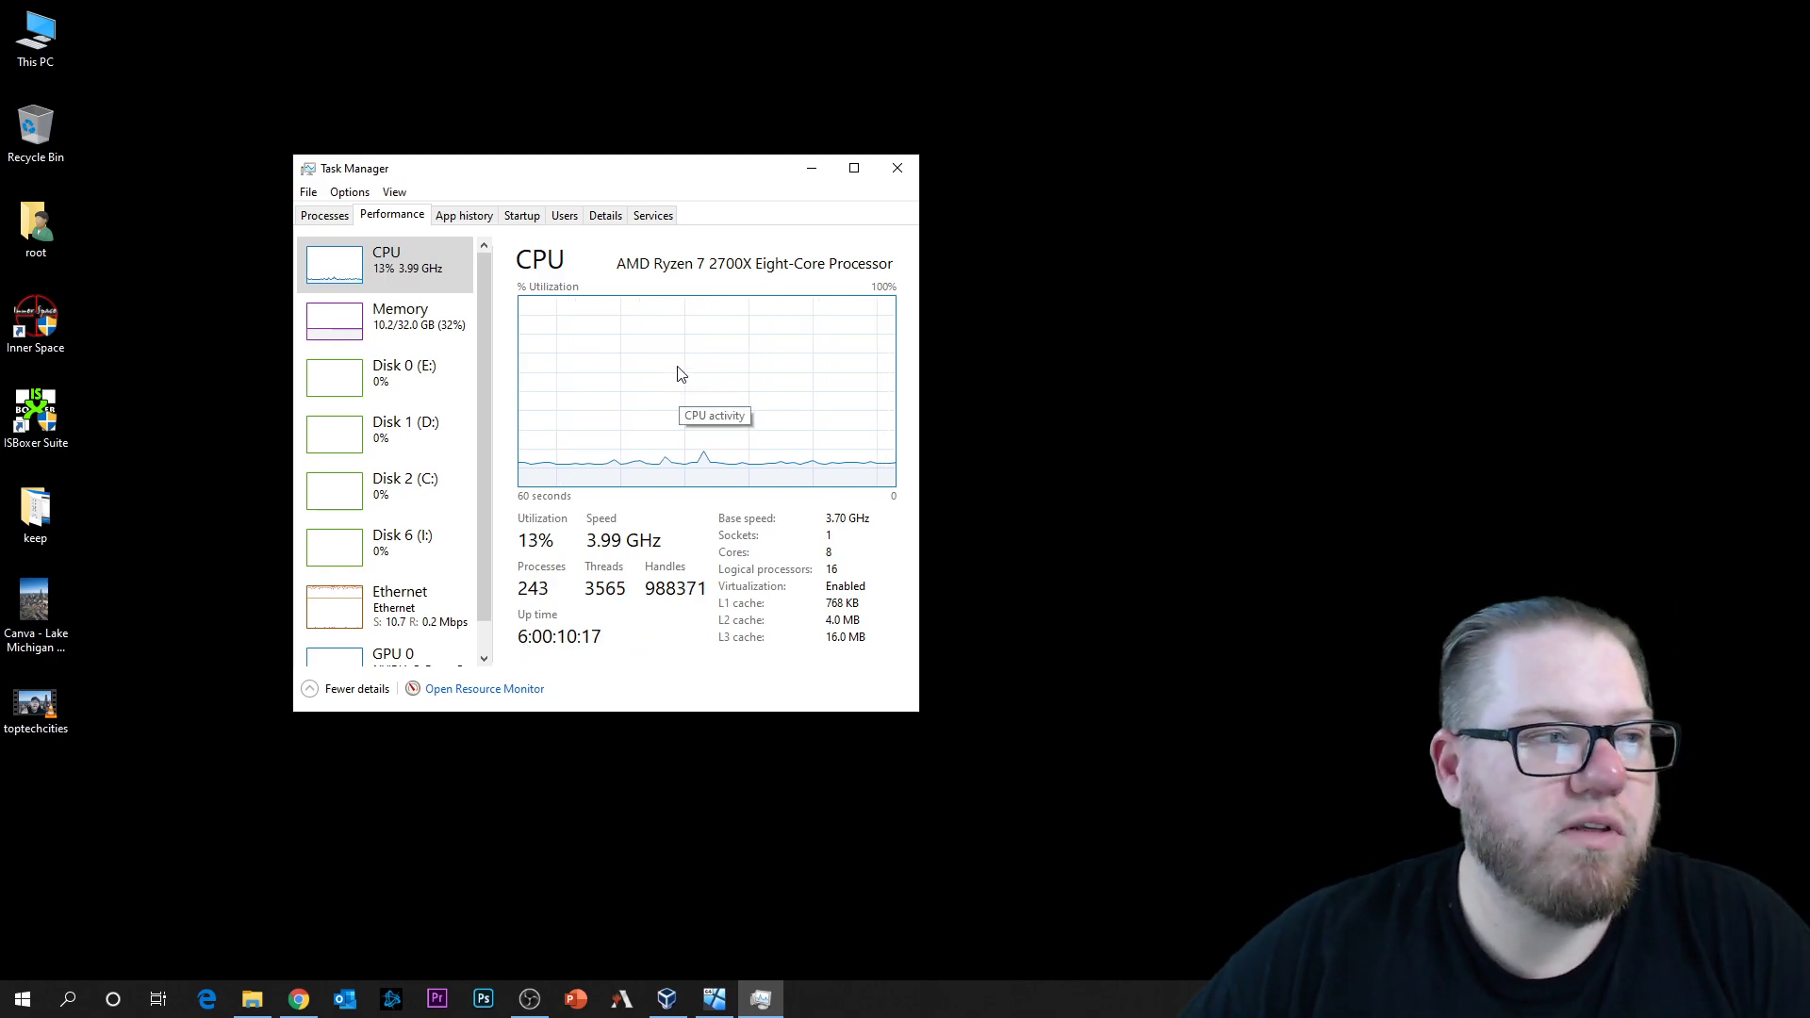
{"action": "left_click", "coordinate": [397, 339]}
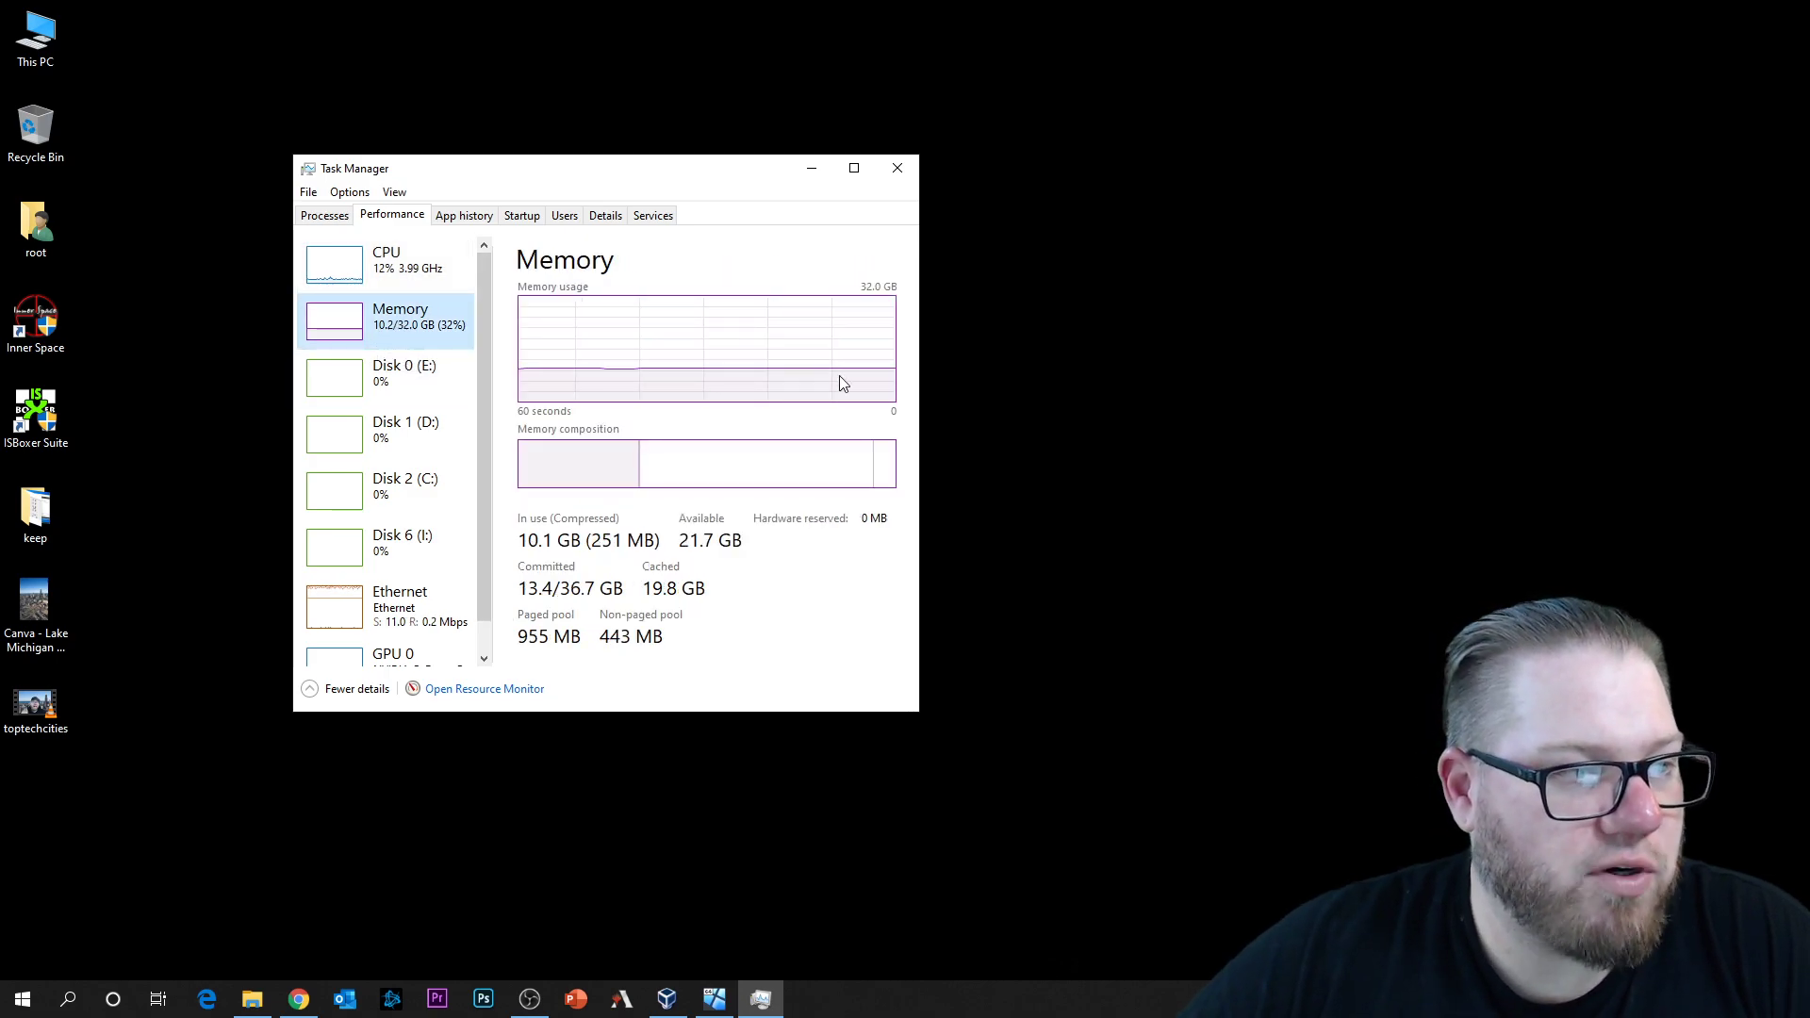
{"action": "left_click", "coordinate": [341, 217]}
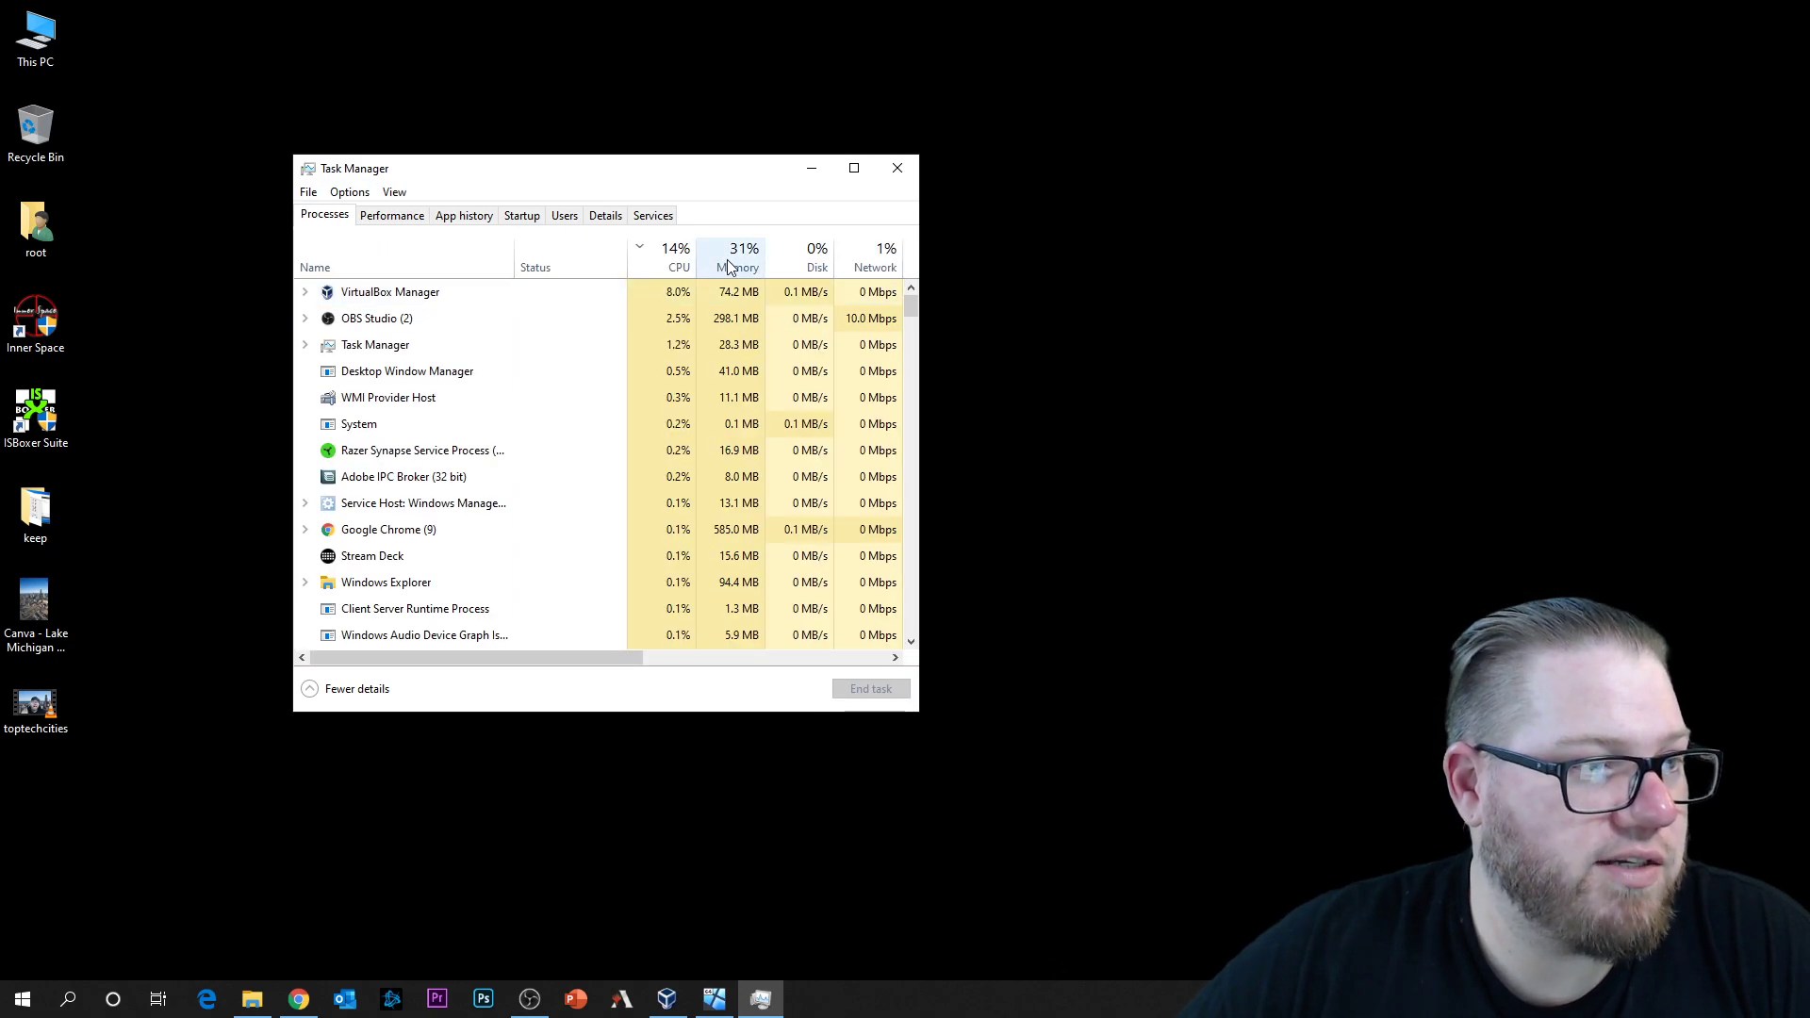
Step: Sort the host's processes by memory use and review the performance graphs of Disk 0 (E:), Disk 1 (D:) and Disk 6 (I:)
{"action": "left_click", "coordinate": [730, 266]}
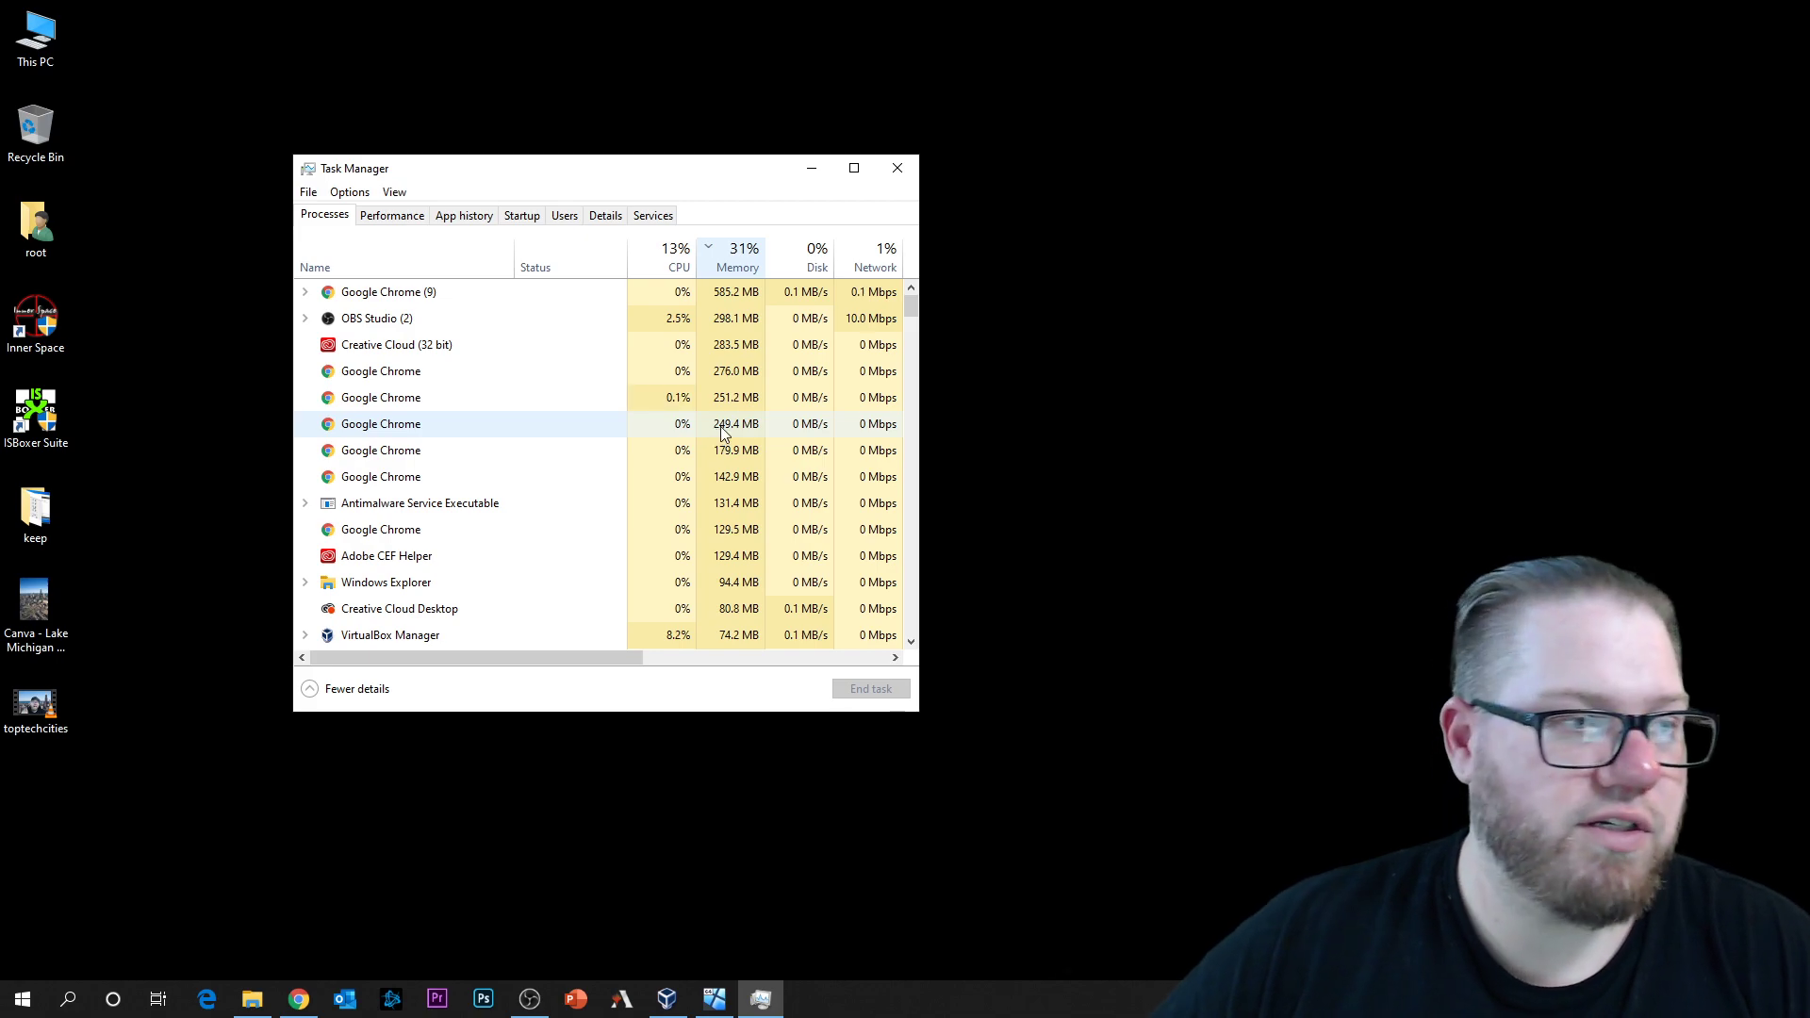
{"action": "left_click", "coordinate": [406, 223]}
{"action": "left_click", "coordinate": [424, 376]}
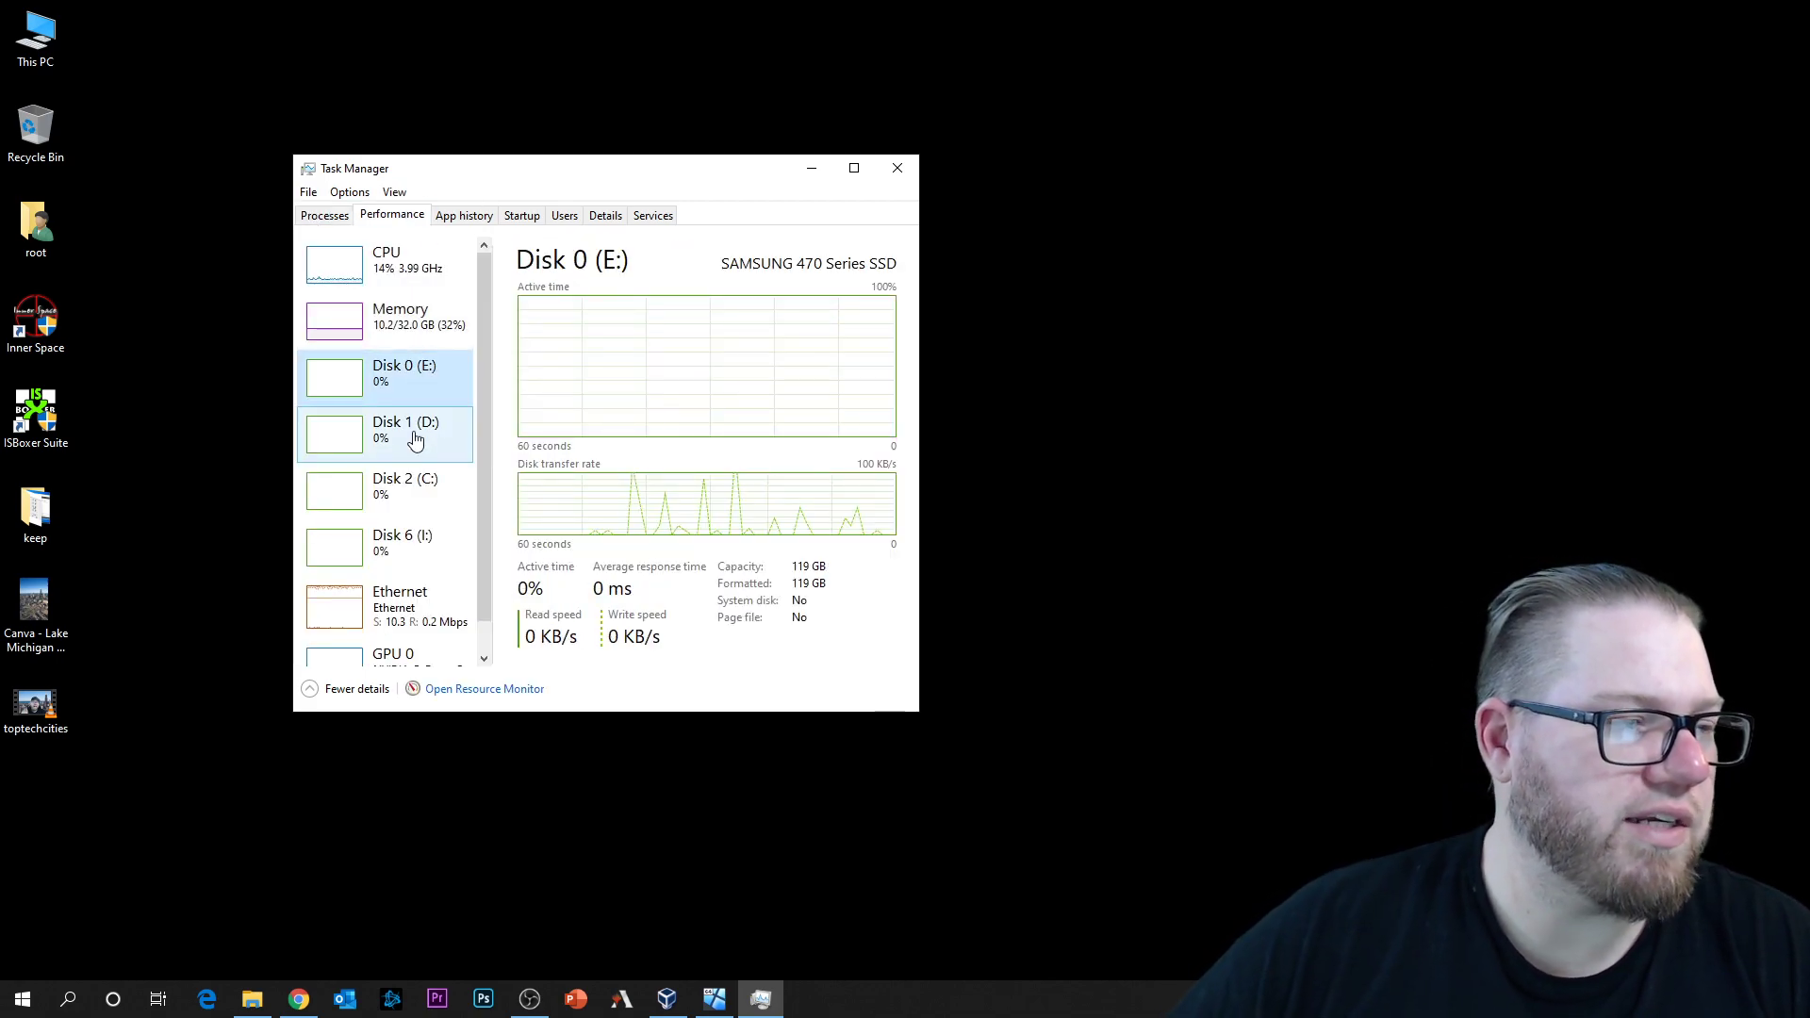
{"action": "scroll", "coordinate": [417, 438], "scroll_direction": "down", "scroll_amount": 1}
{"action": "left_click", "coordinate": [412, 404]}
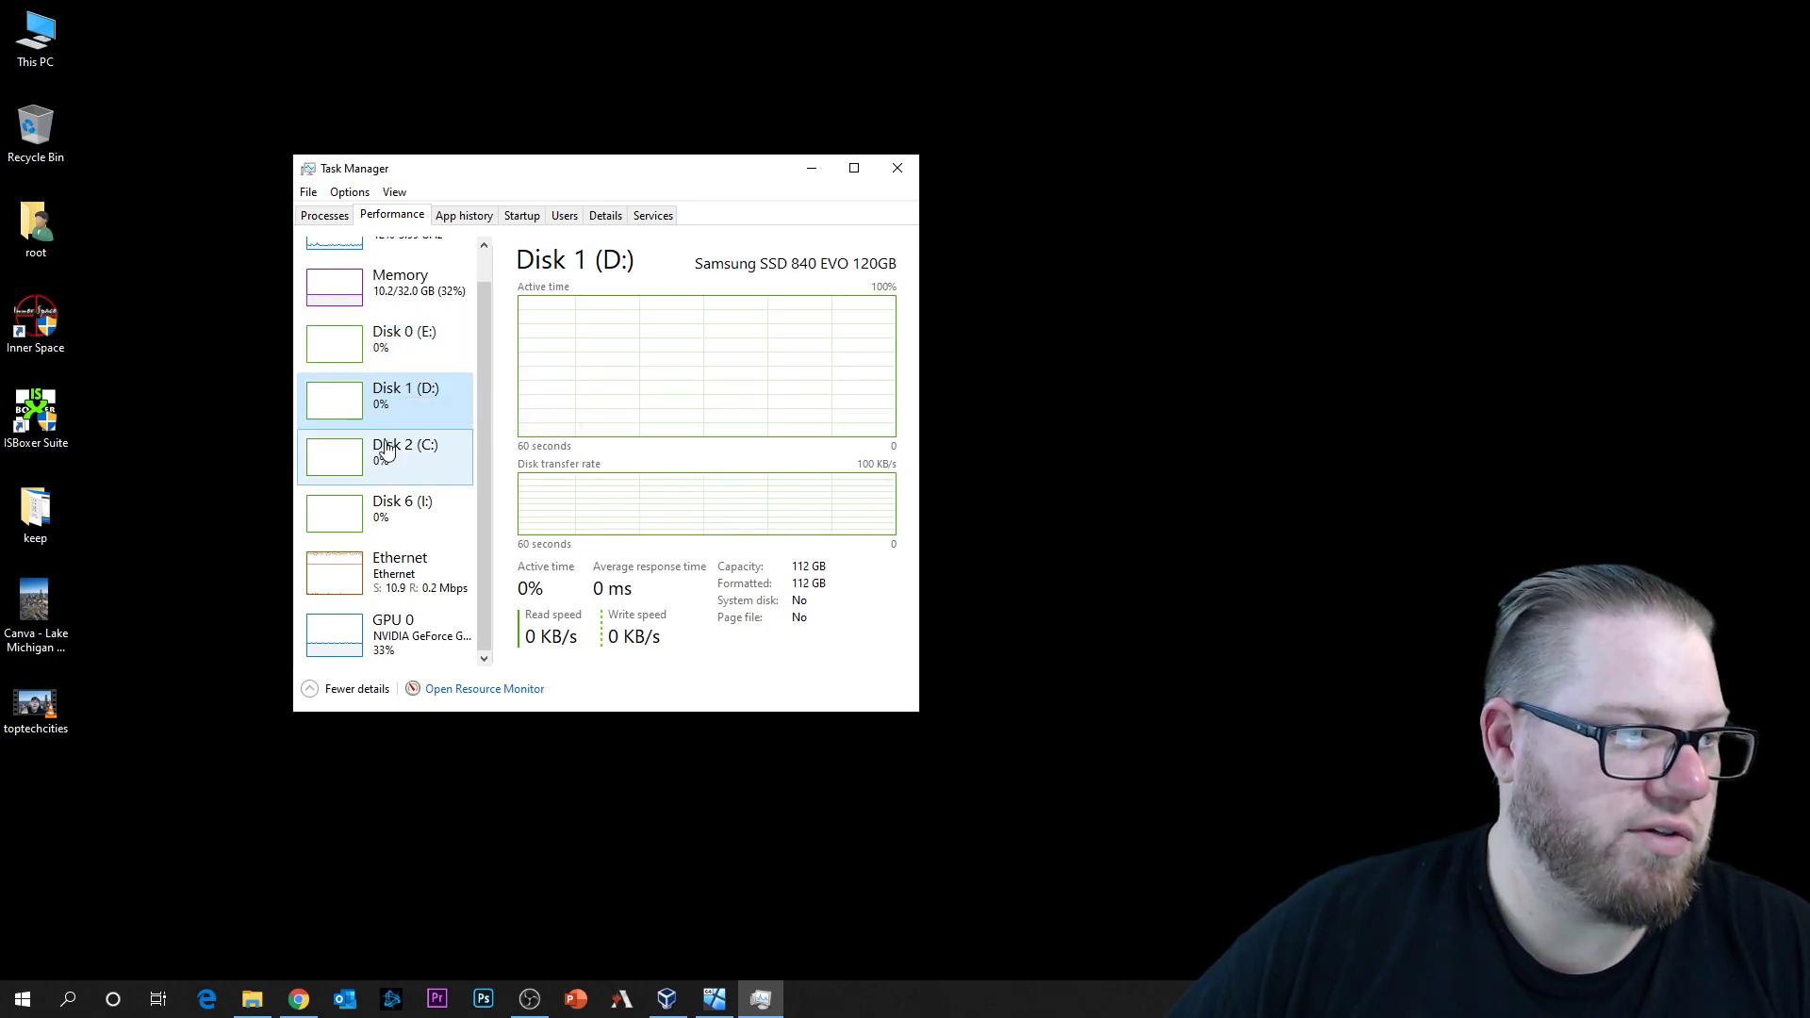
{"action": "left_click", "coordinate": [407, 522]}
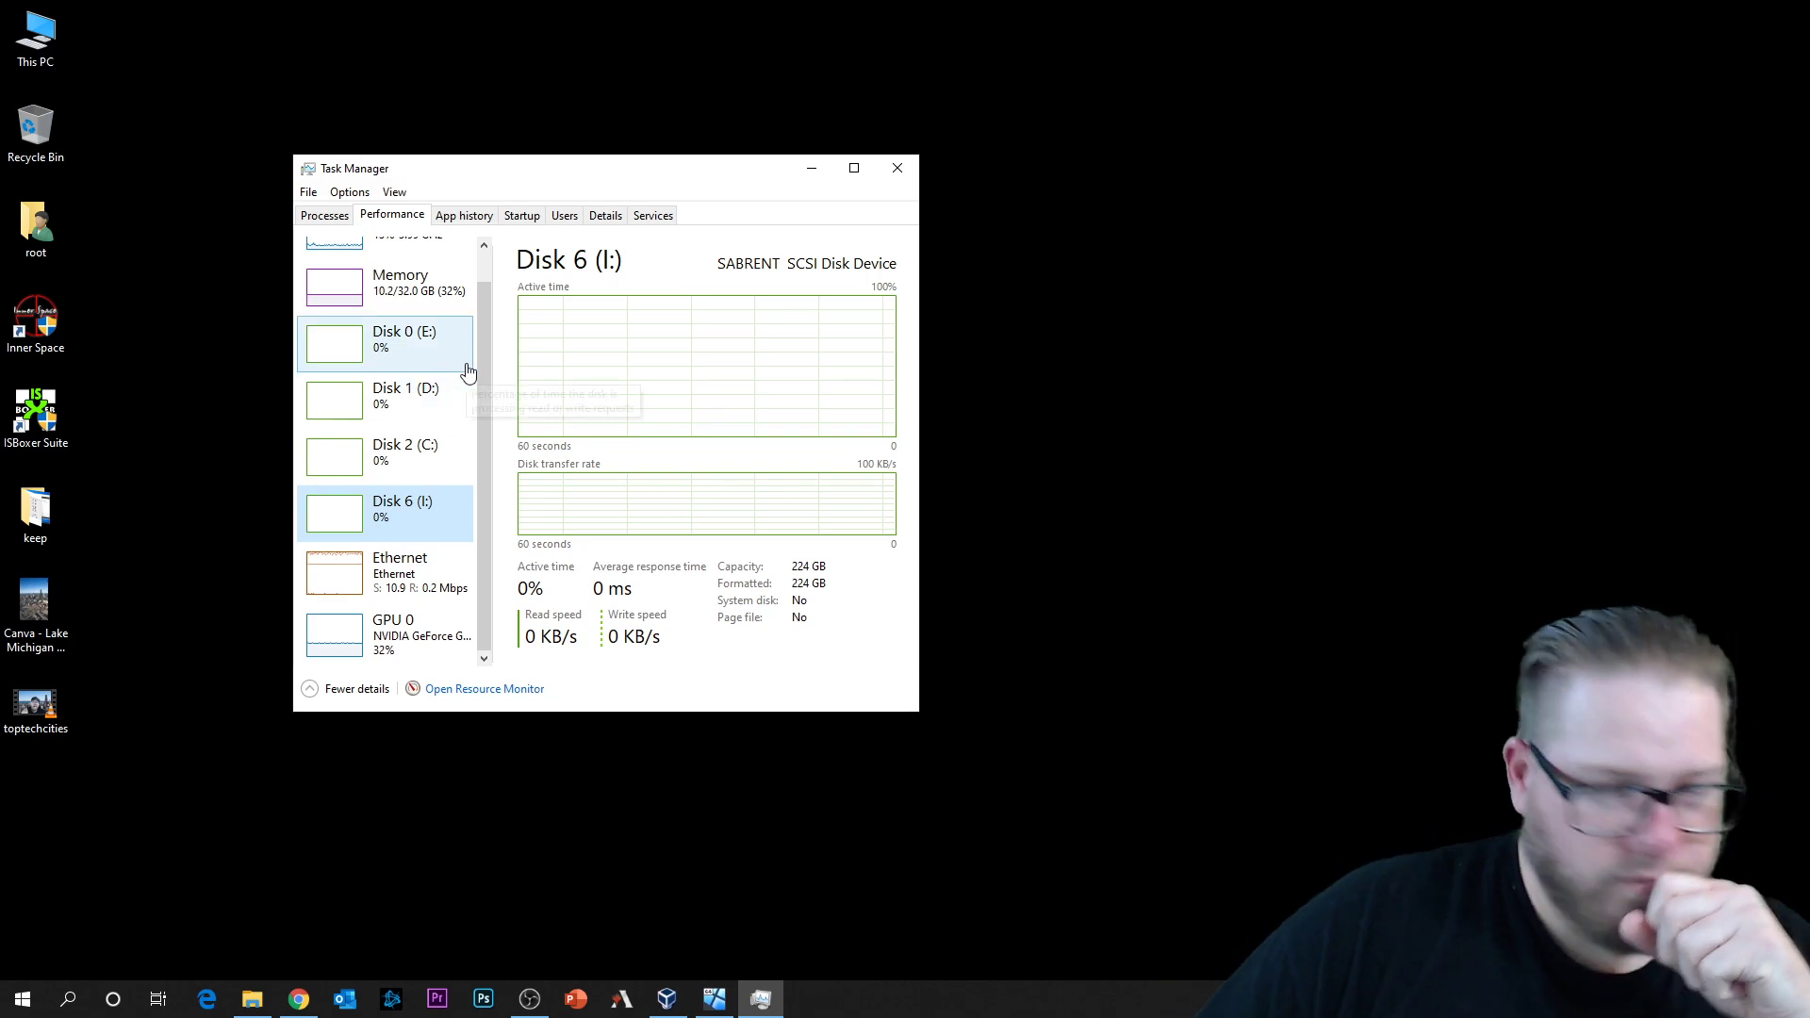
Step: Review the host's Ethernet and GPU 0 performance graphs
{"action": "key", "text": "alt+Tab"}
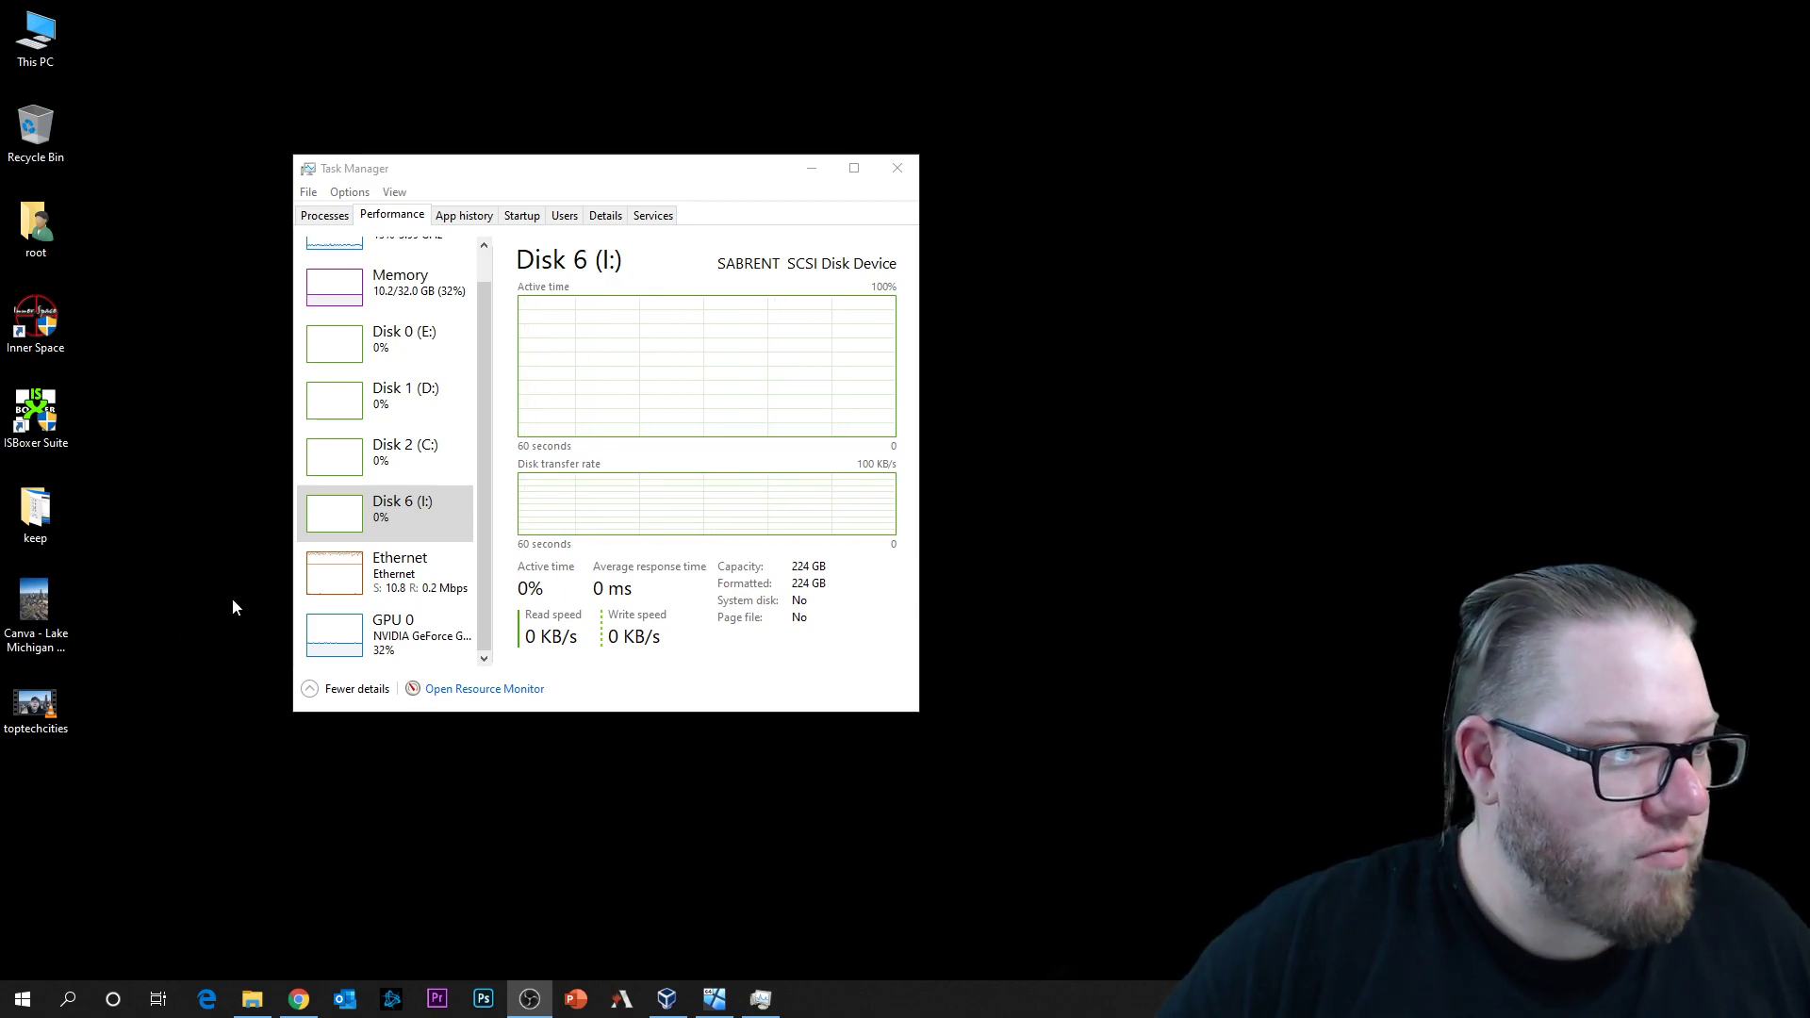
{"action": "left_click", "coordinate": [327, 588]}
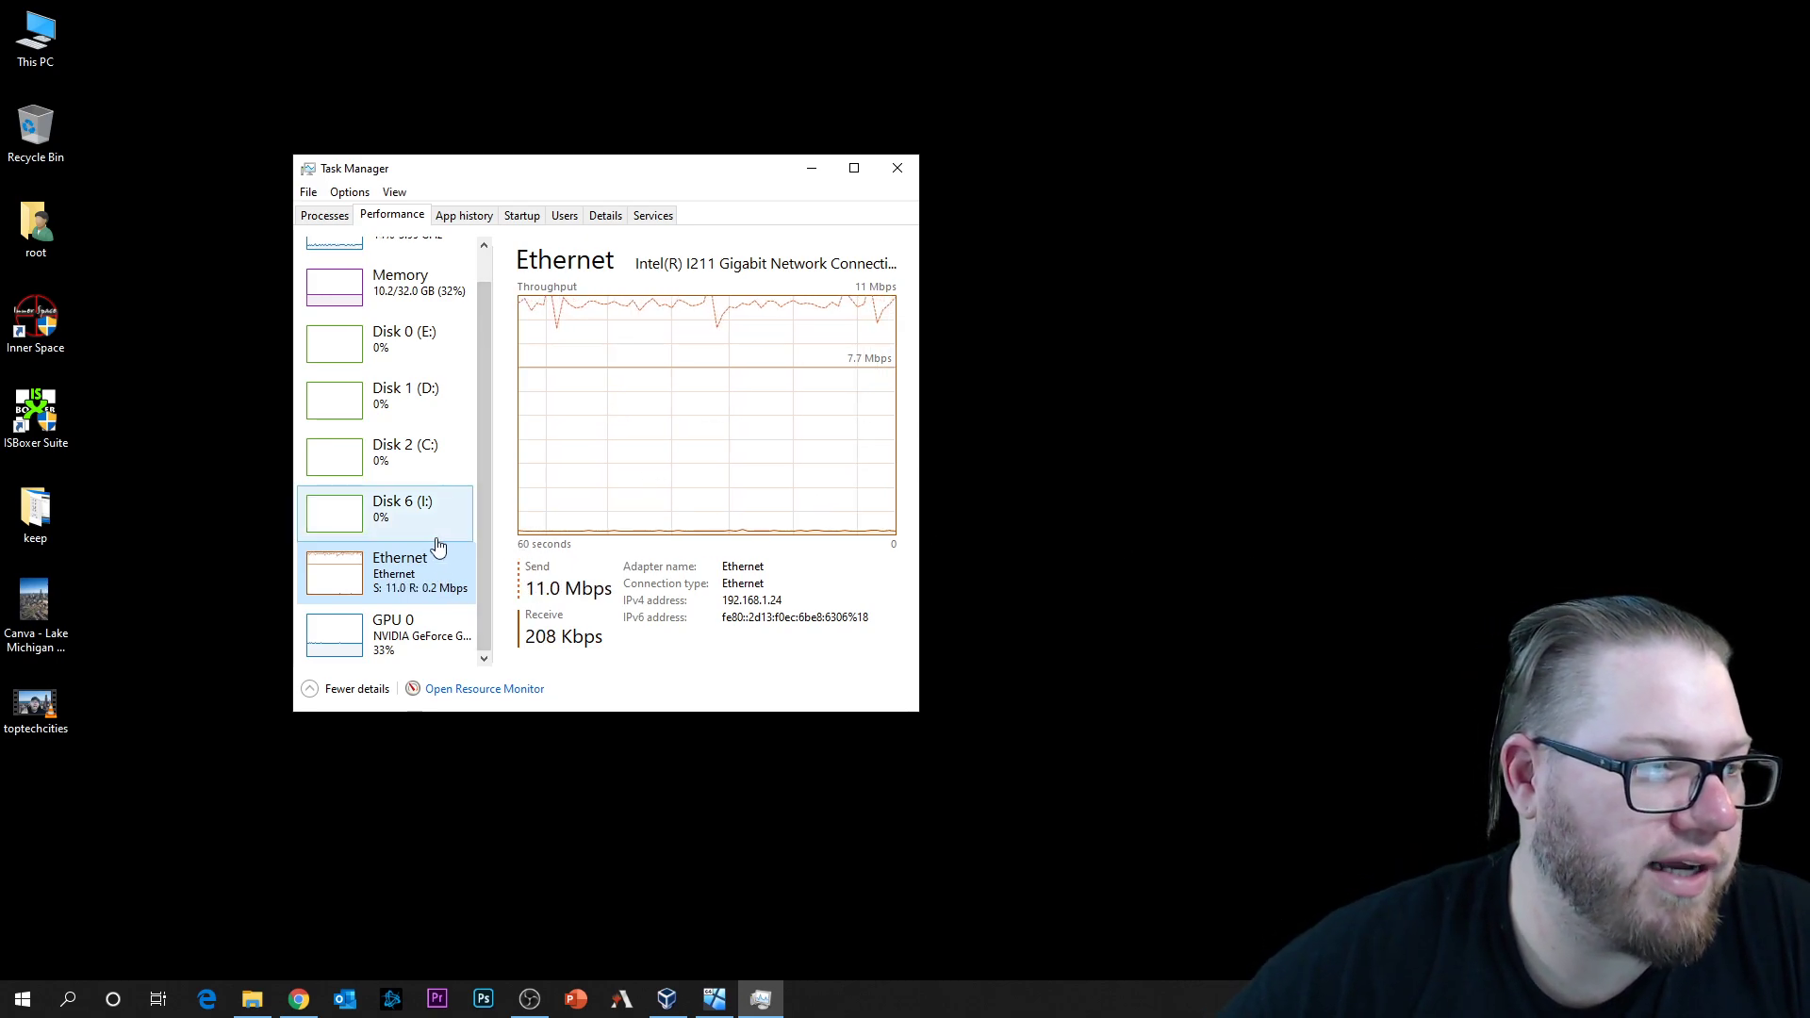
{"action": "left_click", "coordinate": [385, 638]}
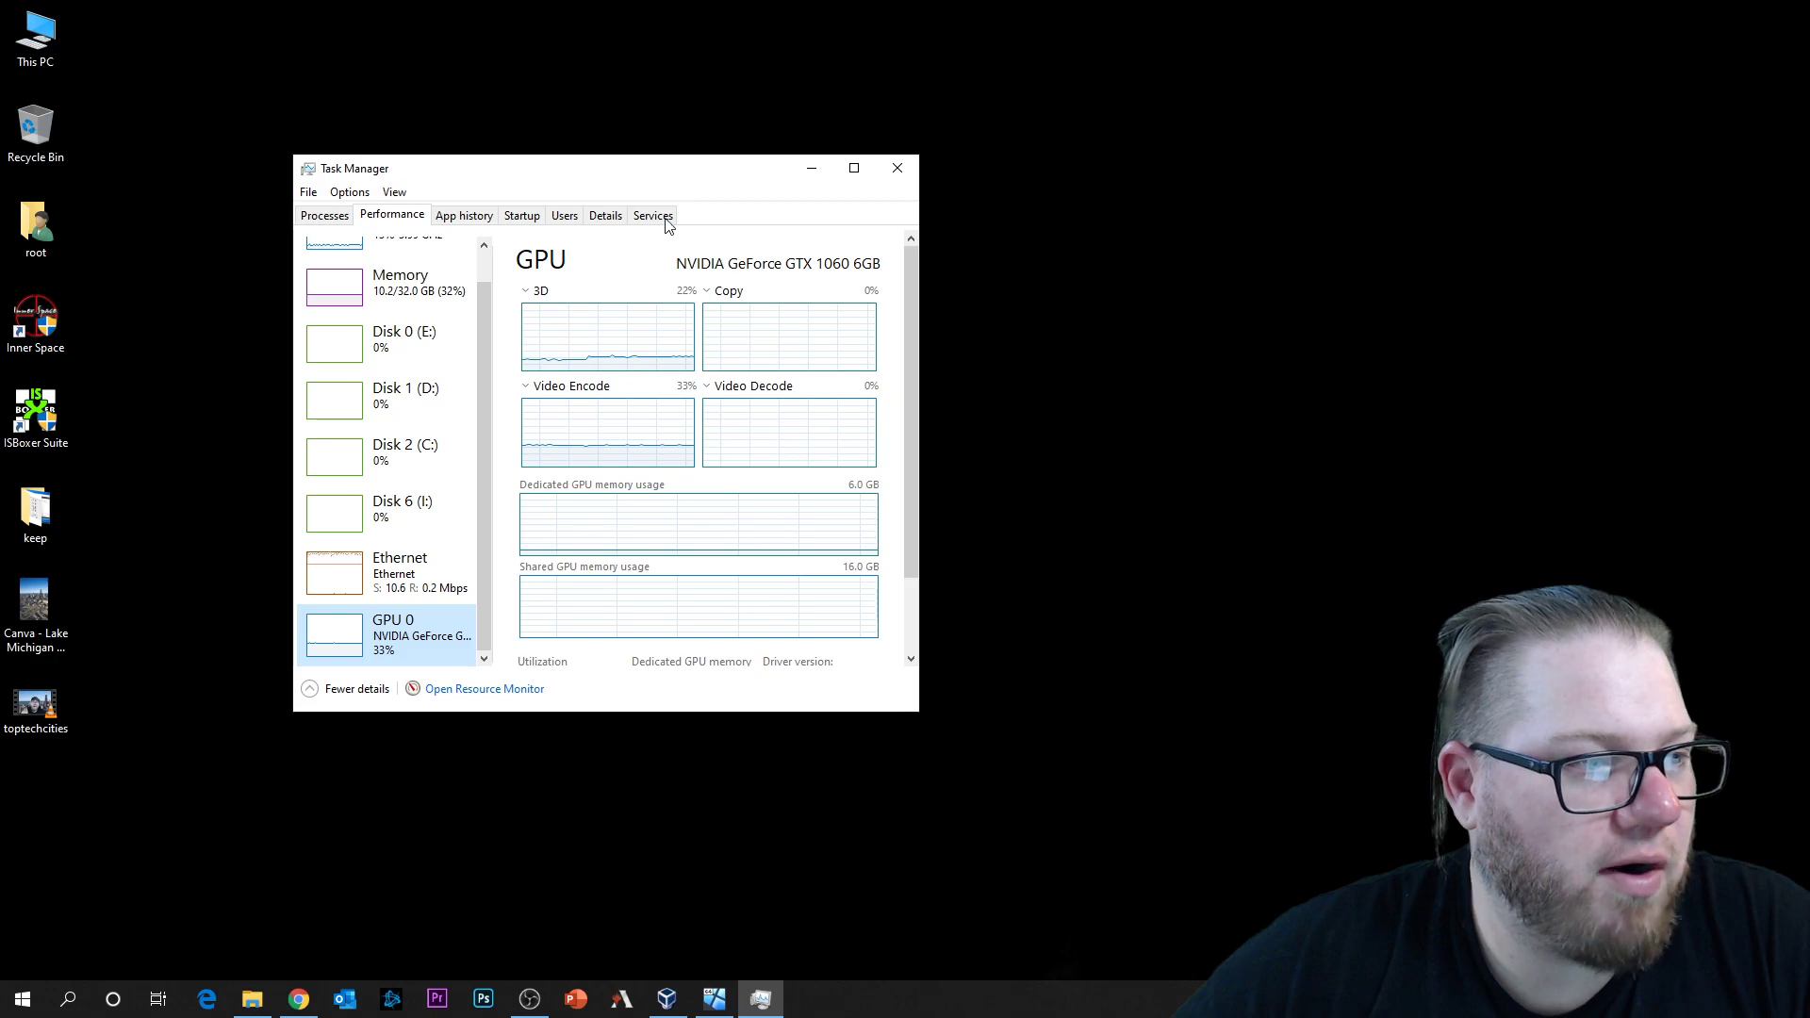
Step: Bring back the Server 2019 virtual machine and place the host's Task Manager beside it
{"action": "left_click_drag", "start_coordinate": [682, 179], "coordinate": [754, 160]}
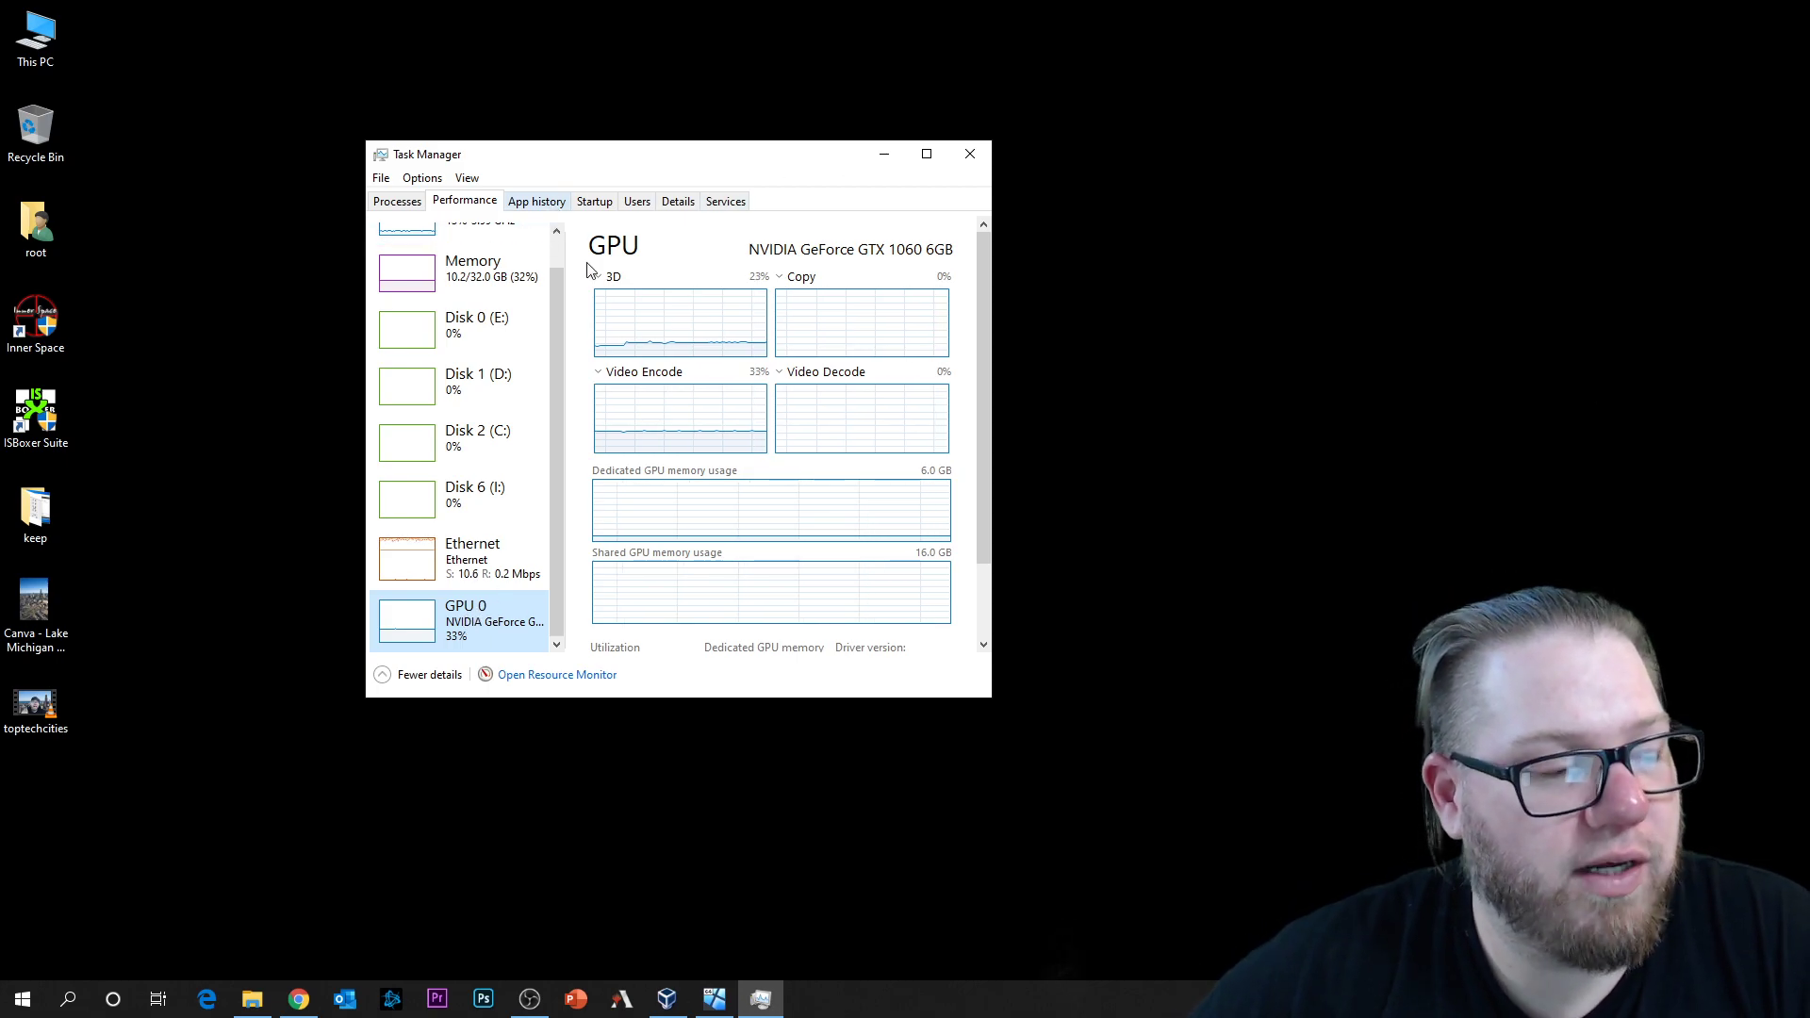
{"action": "left_click", "coordinate": [726, 990]}
{"action": "left_click_drag", "start_coordinate": [663, 166], "coordinate": [381, 169]}
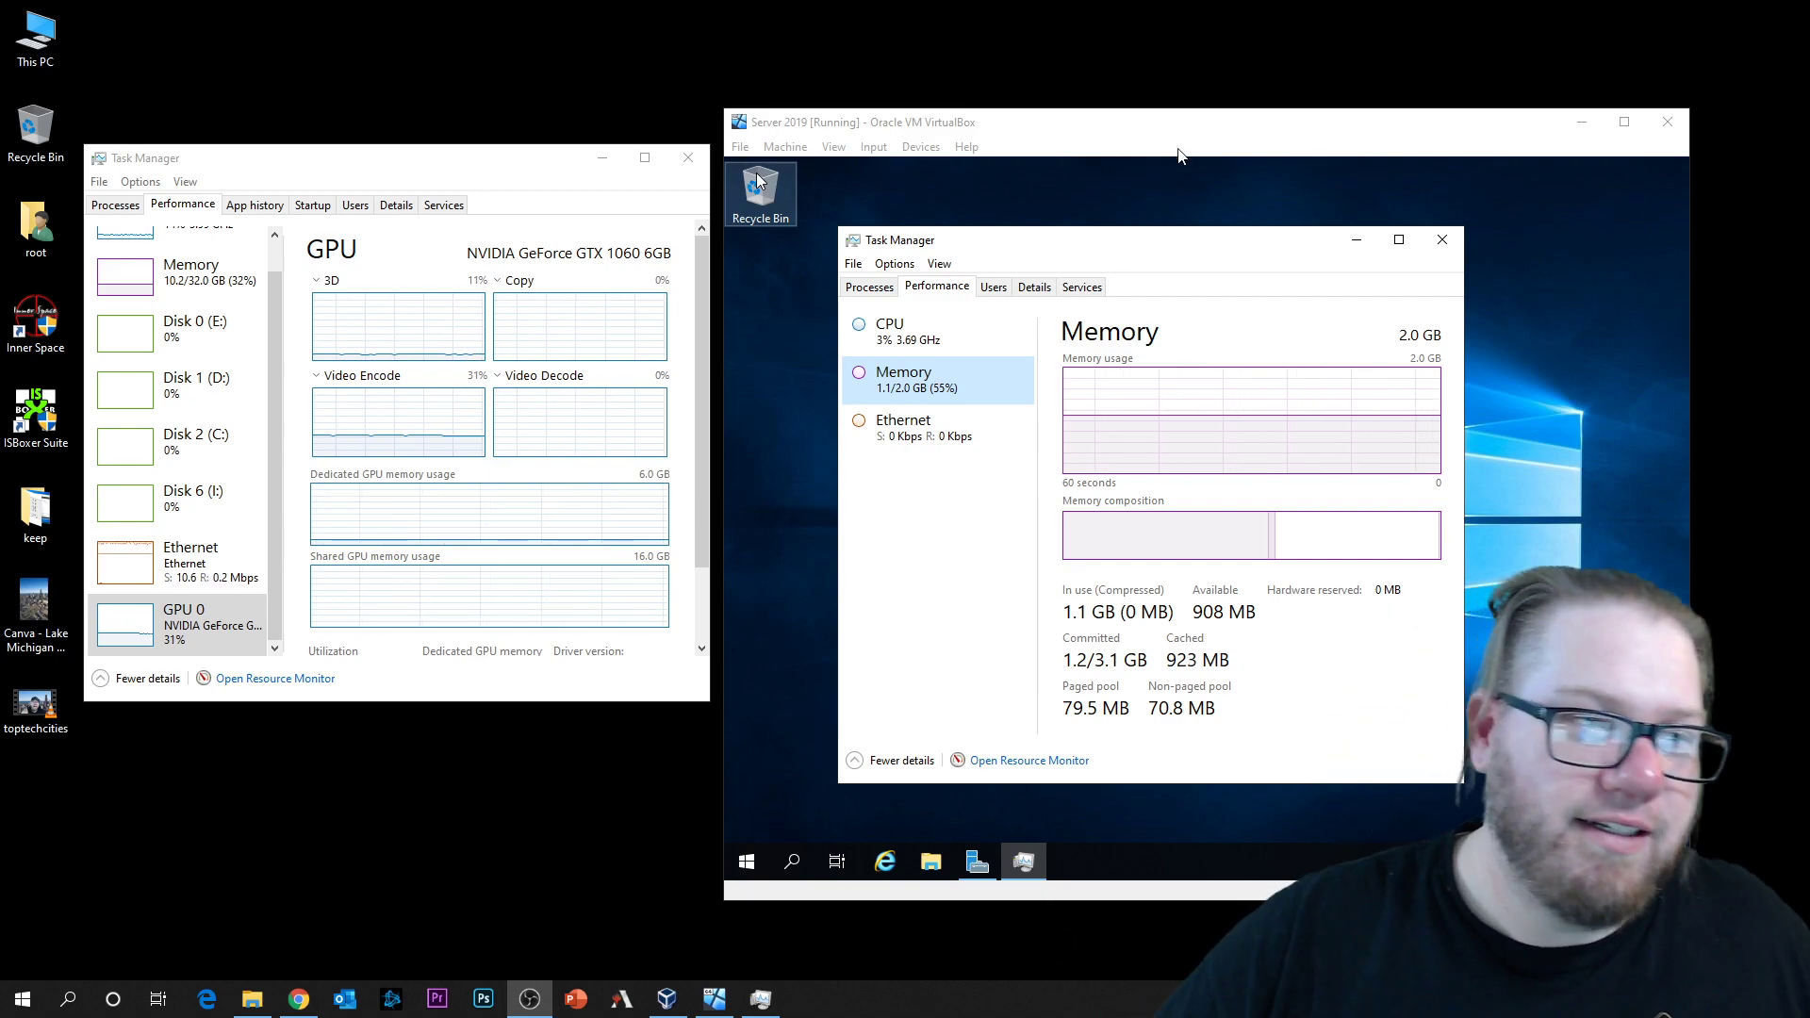
{"action": "left_click", "coordinate": [1181, 156]}
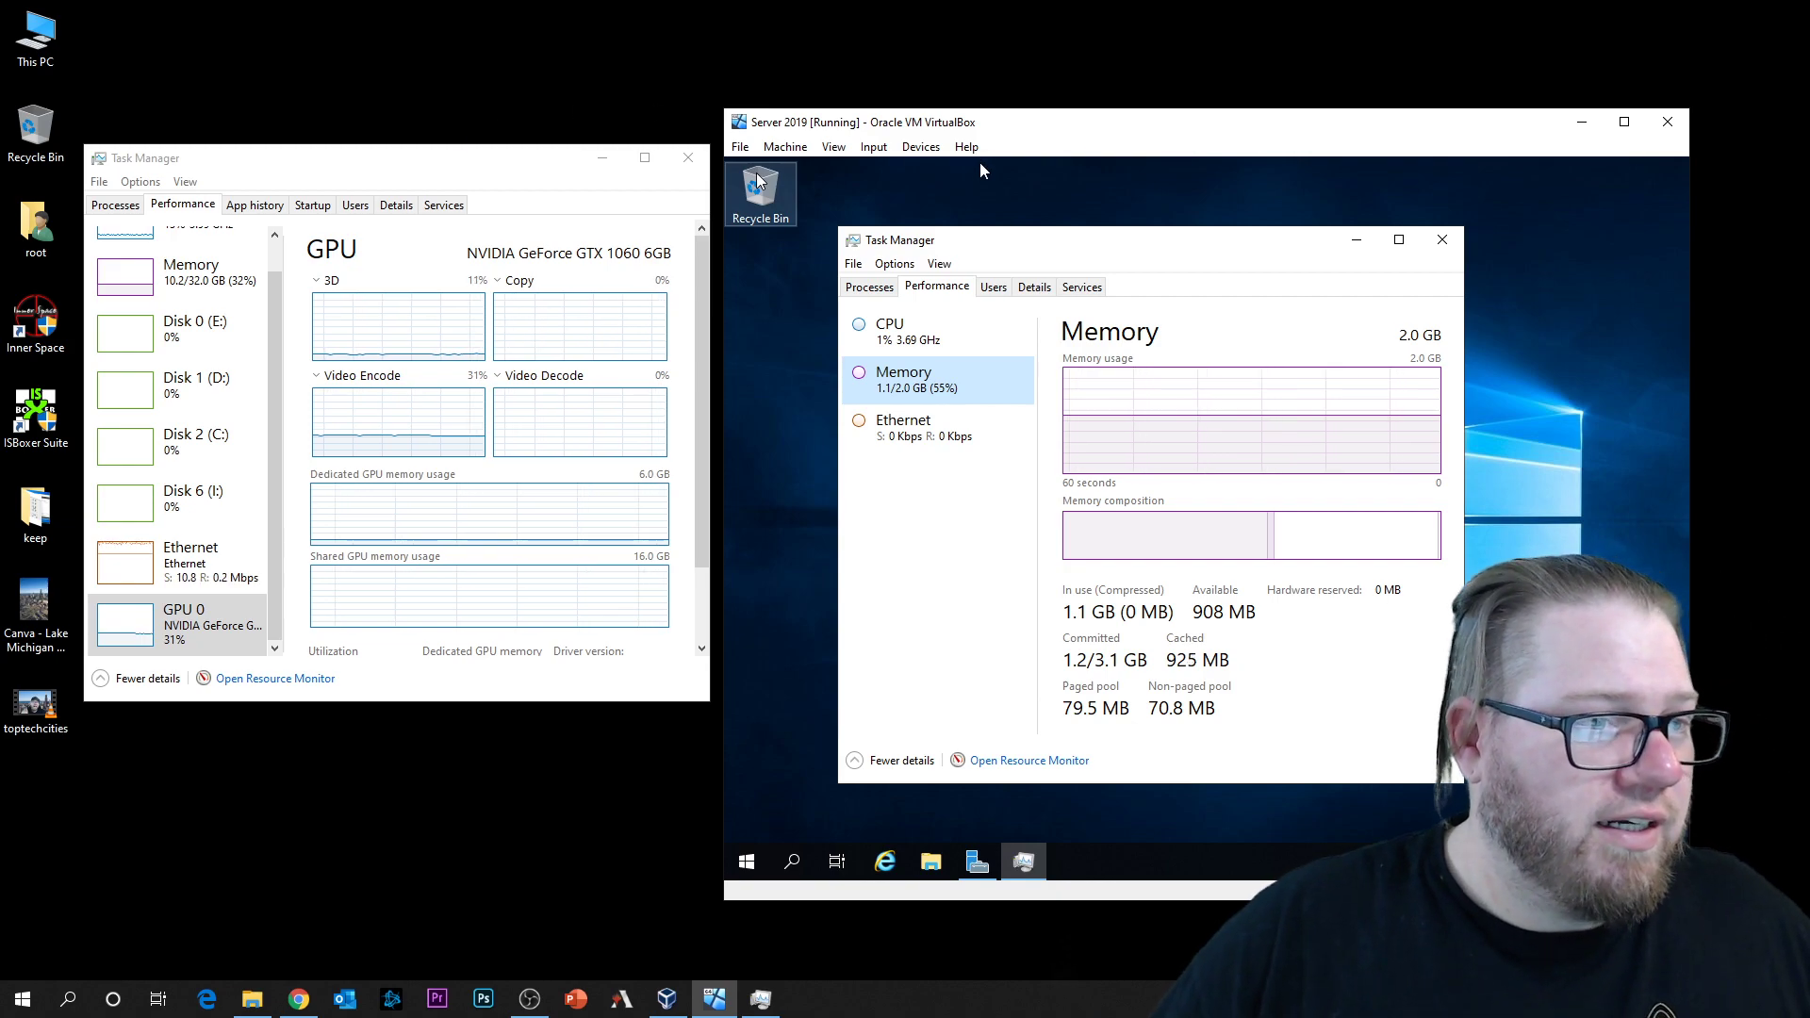
Step: Look through the resource usage history of the host's apps, including Skype, and move the host's Task Manager slightly
{"action": "left_click", "coordinate": [267, 208]}
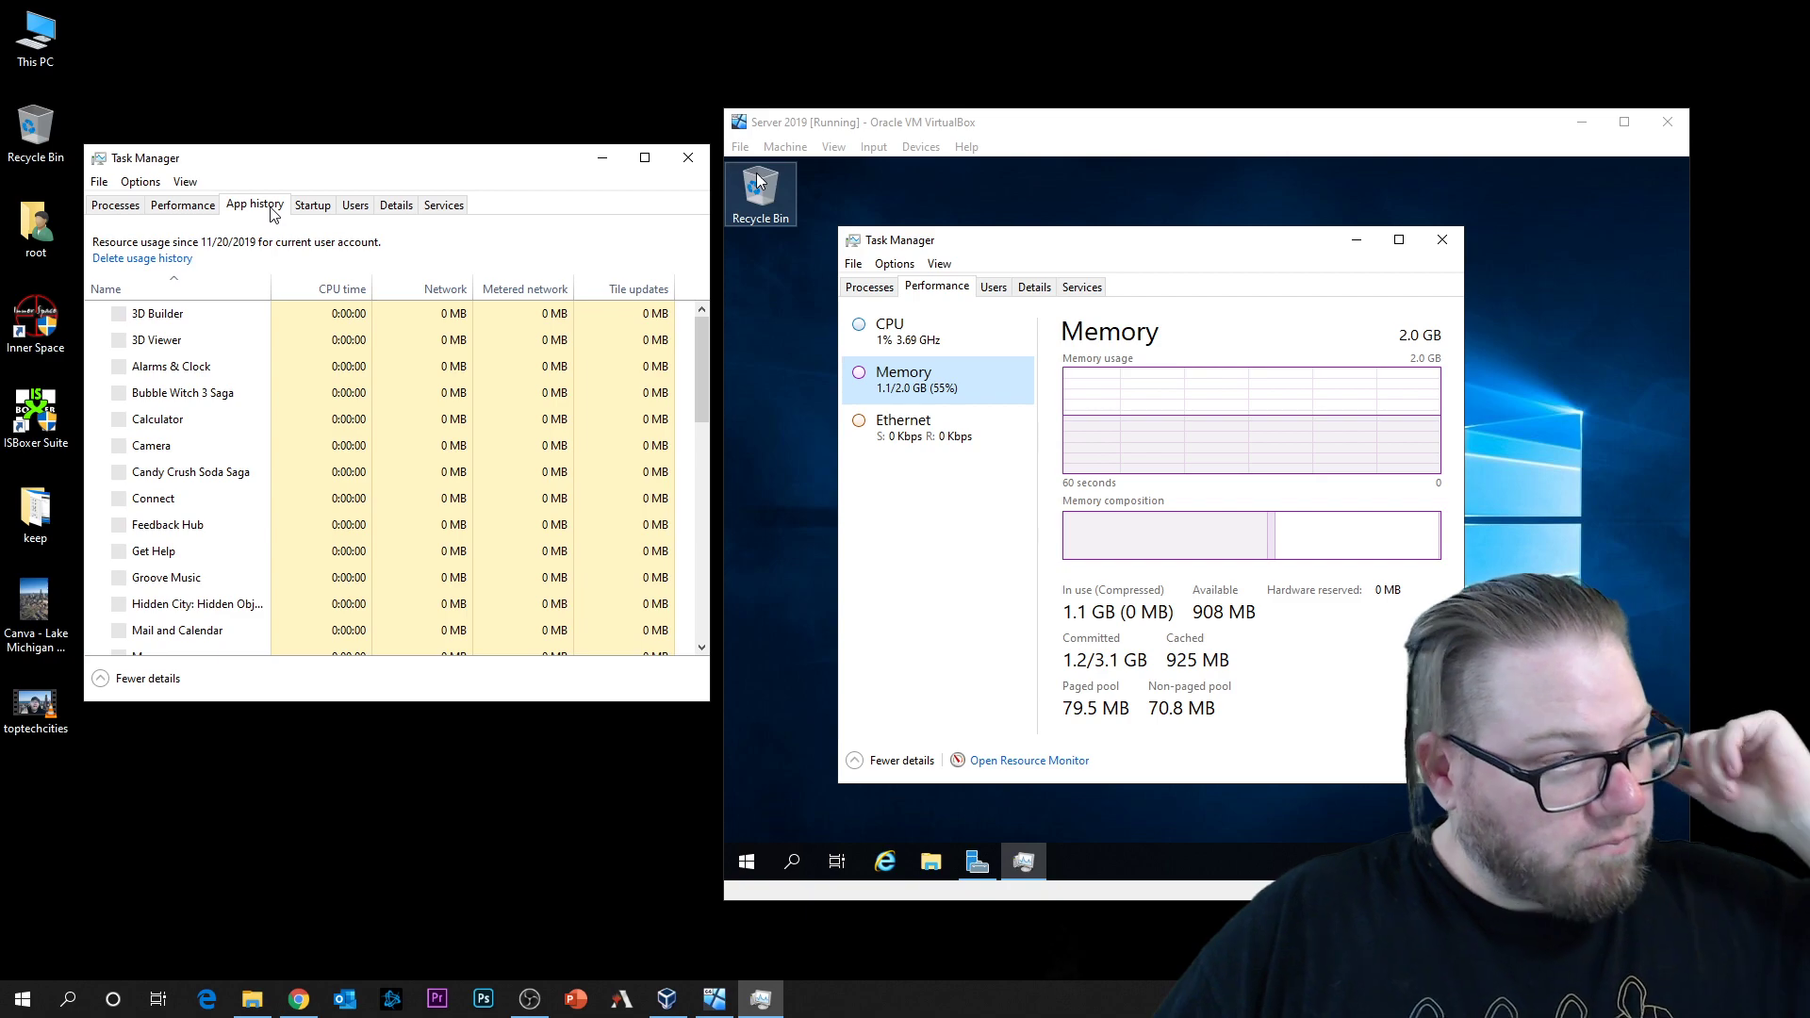
{"action": "scroll", "coordinate": [424, 420], "scroll_direction": "down", "scroll_amount": 9}
{"action": "scroll", "coordinate": [439, 436], "scroll_direction": "down", "scroll_amount": 1}
{"action": "left_click", "coordinate": [961, 172]}
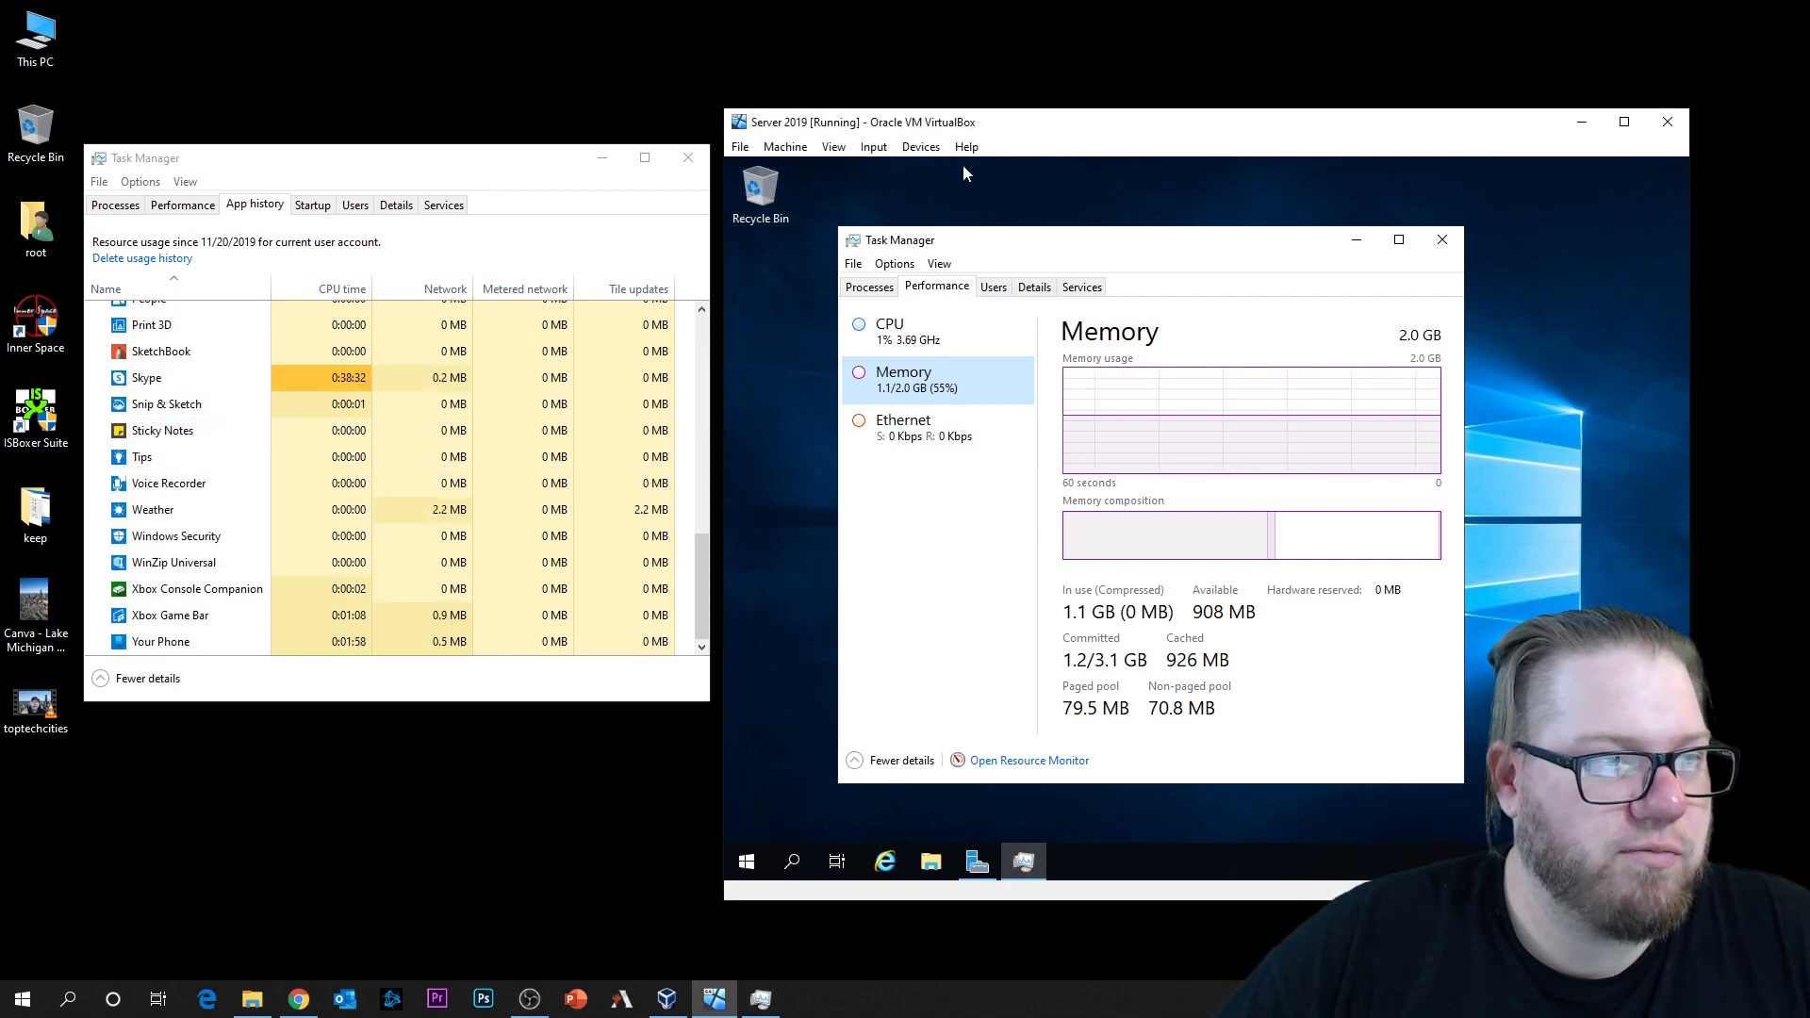
{"action": "left_click_drag", "start_coordinate": [436, 162], "coordinate": [427, 178]}
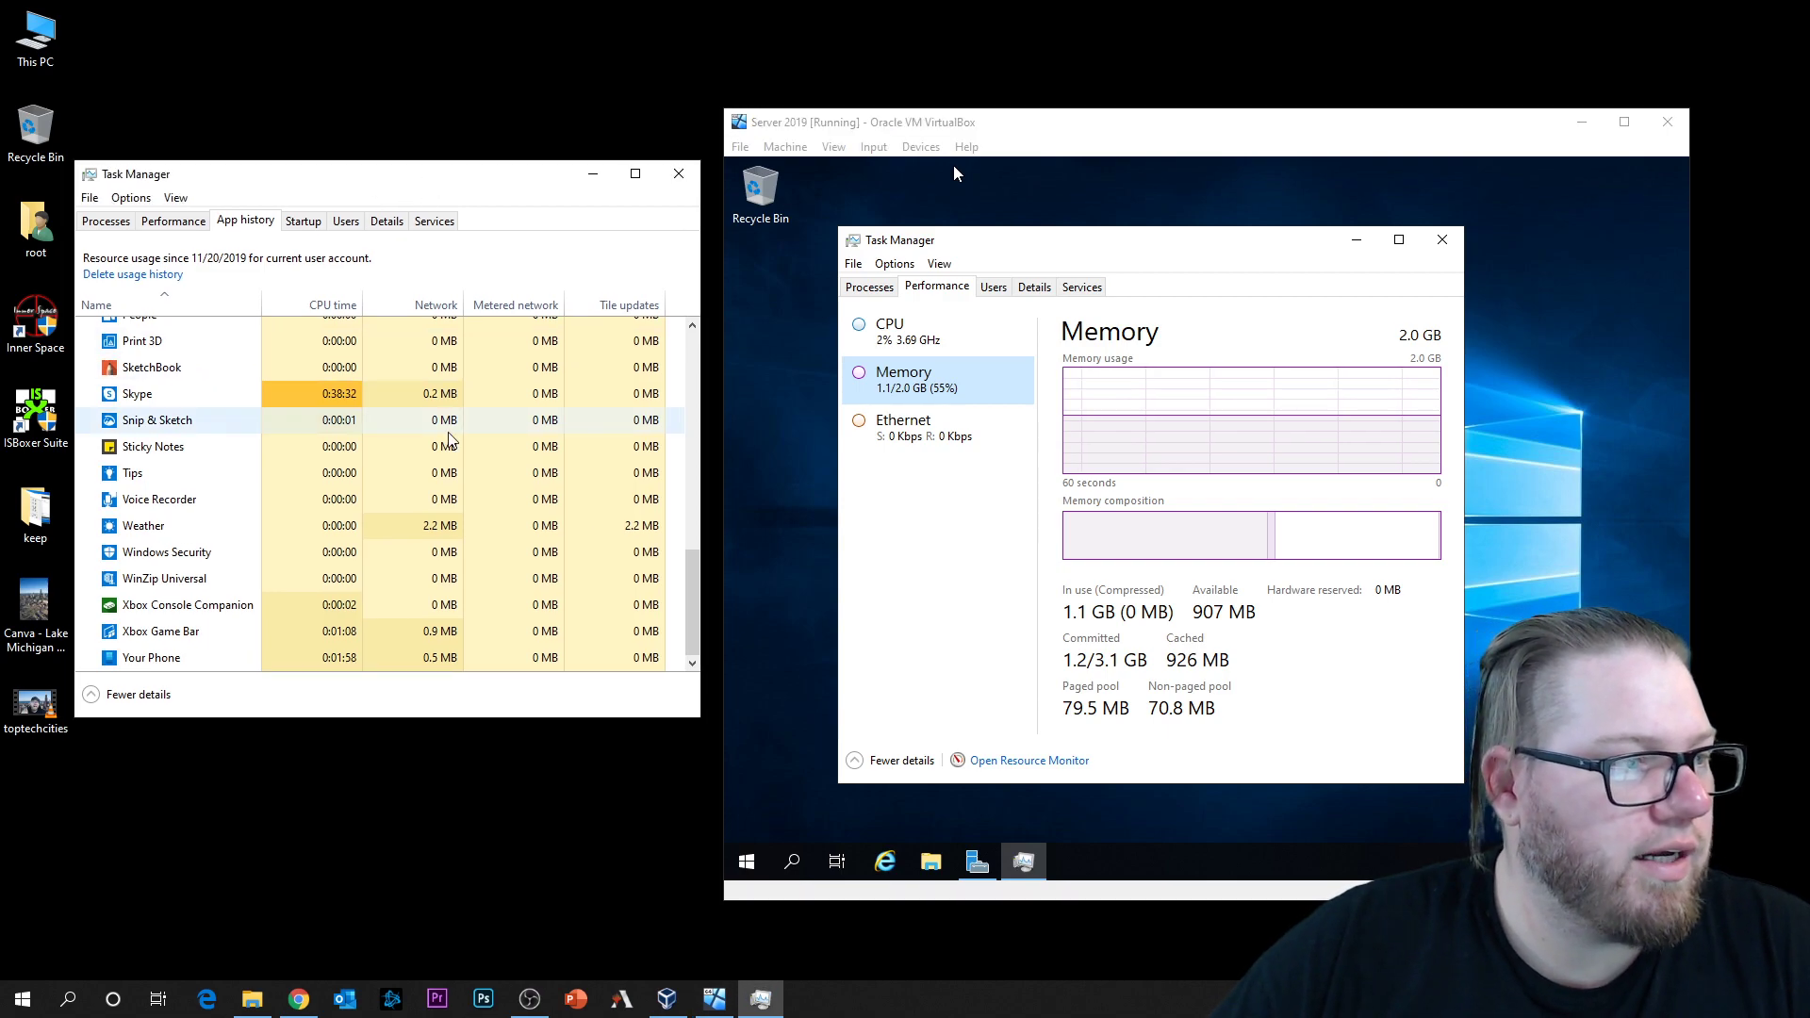
{"action": "scroll", "coordinate": [448, 440], "scroll_direction": "up", "scroll_amount": 3}
{"action": "scroll", "coordinate": [462, 405], "scroll_direction": "down", "scroll_amount": 3}
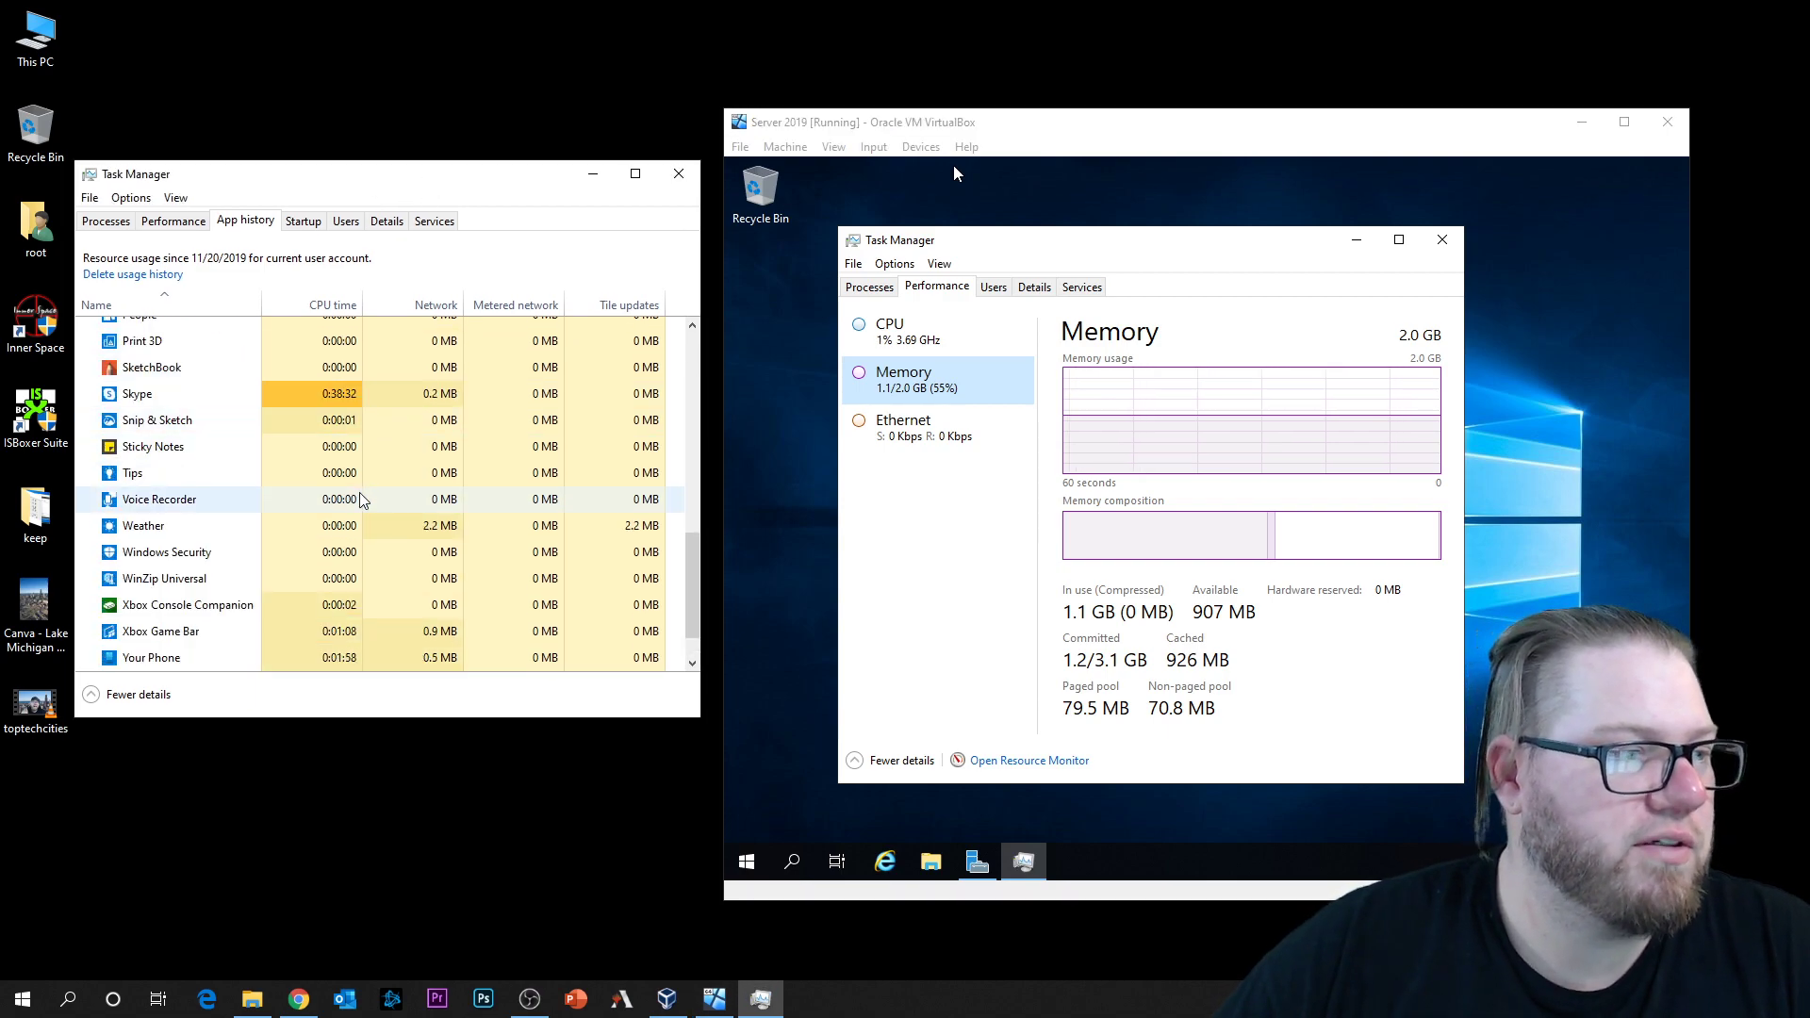
{"action": "scroll", "coordinate": [363, 499], "scroll_direction": "up", "scroll_amount": 2}
{"action": "left_click", "coordinate": [240, 565]}
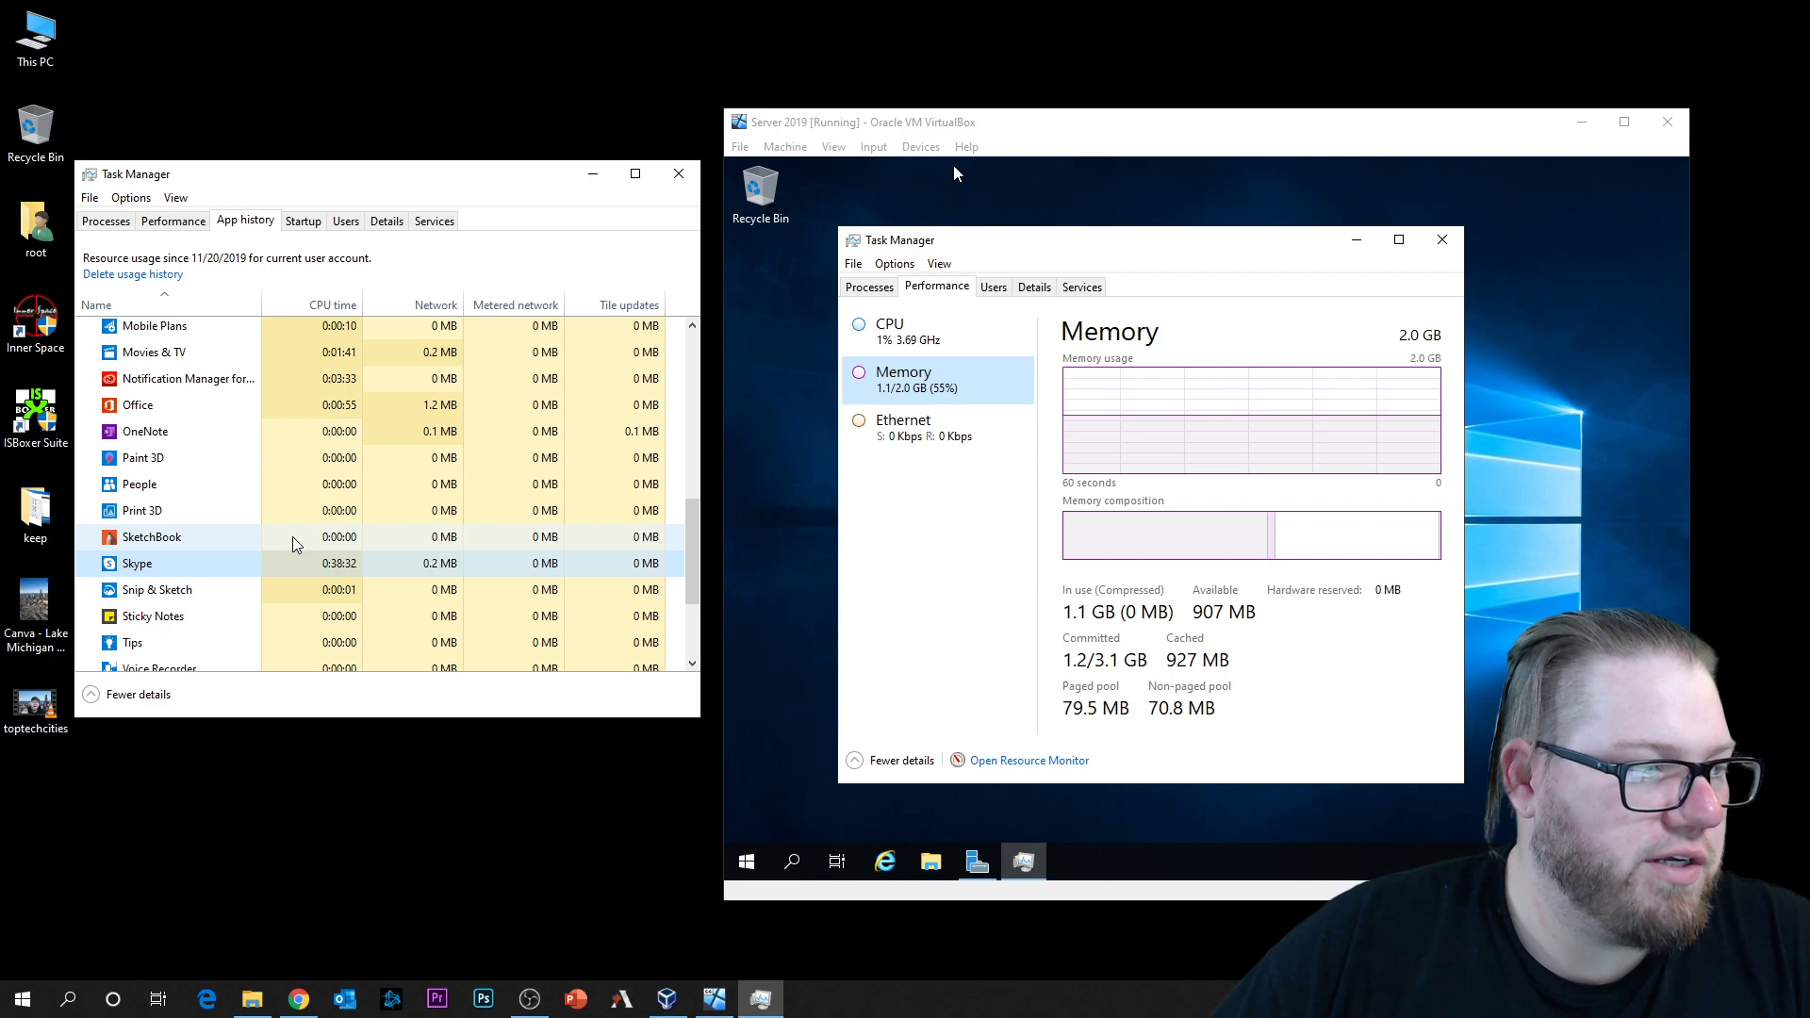
{"action": "scroll", "coordinate": [295, 543], "scroll_direction": "up", "scroll_amount": 3}
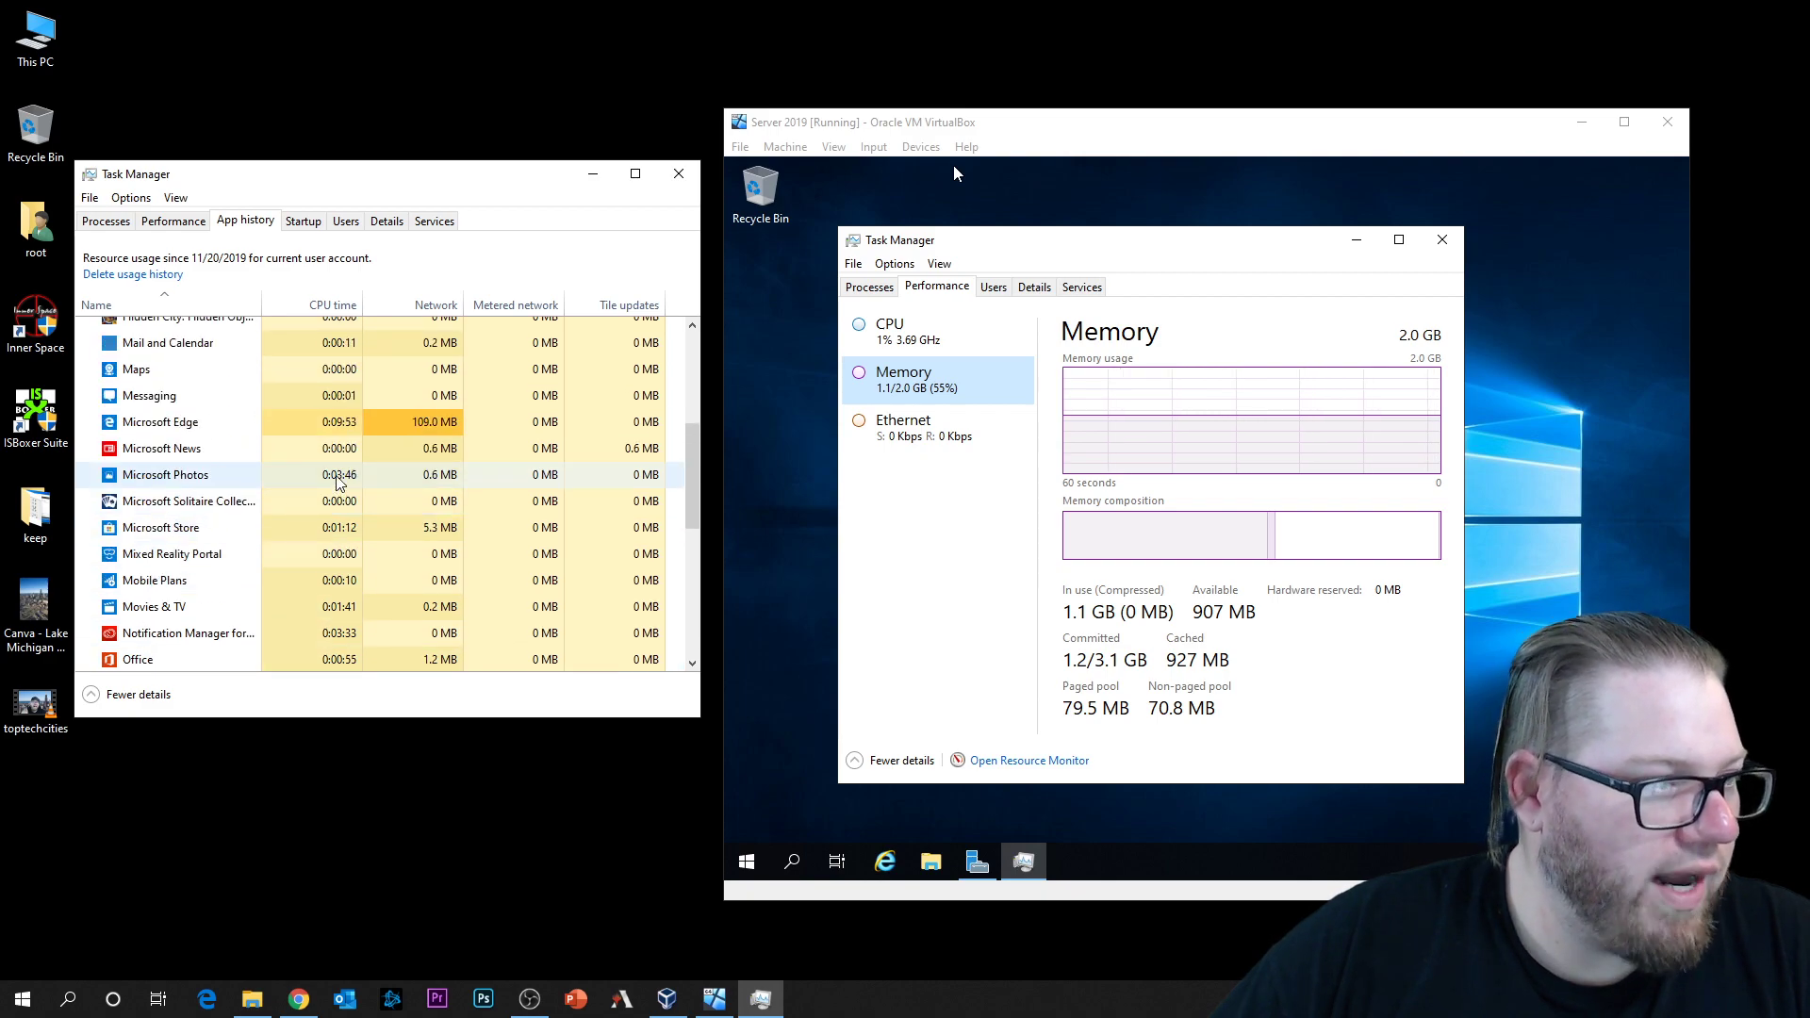
{"action": "scroll", "coordinate": [340, 482], "scroll_direction": "up", "scroll_amount": 4}
Step: Sort the host's app history by CPU time and check the usage of Microsoft Edge and Microsoft Photos
{"action": "left_click", "coordinate": [329, 308]}
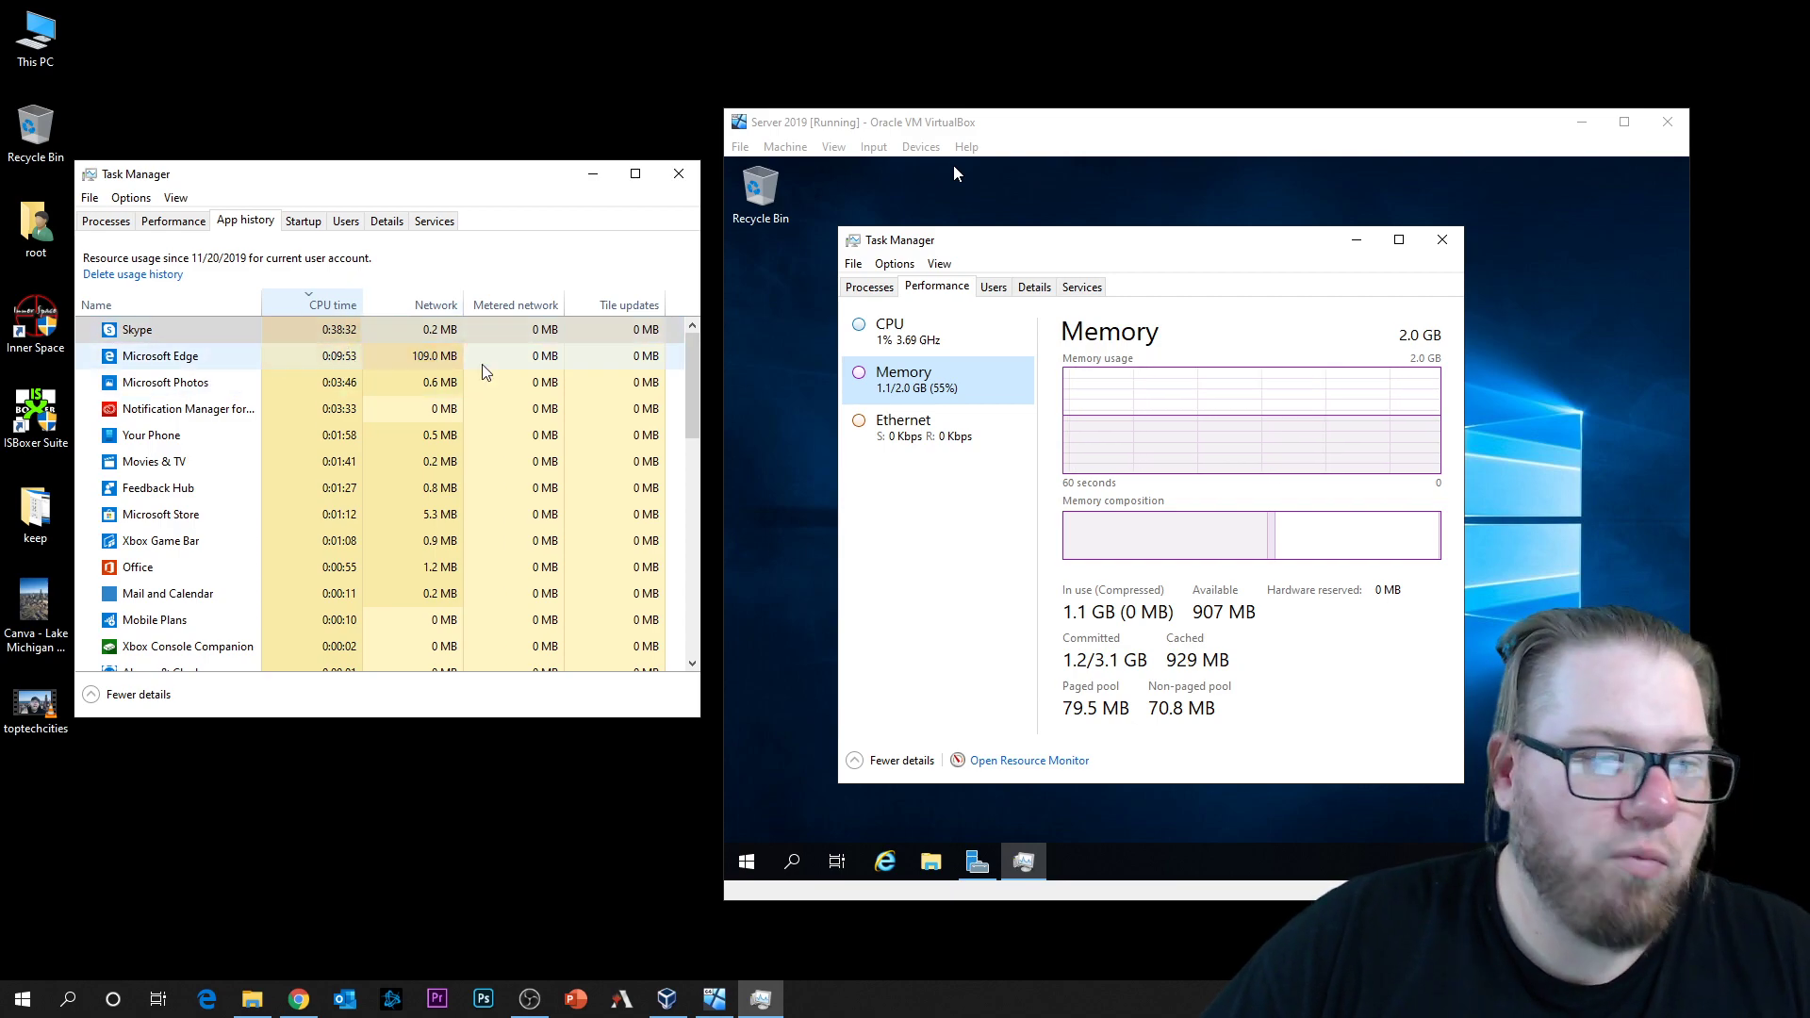
{"action": "left_click", "coordinate": [190, 366]}
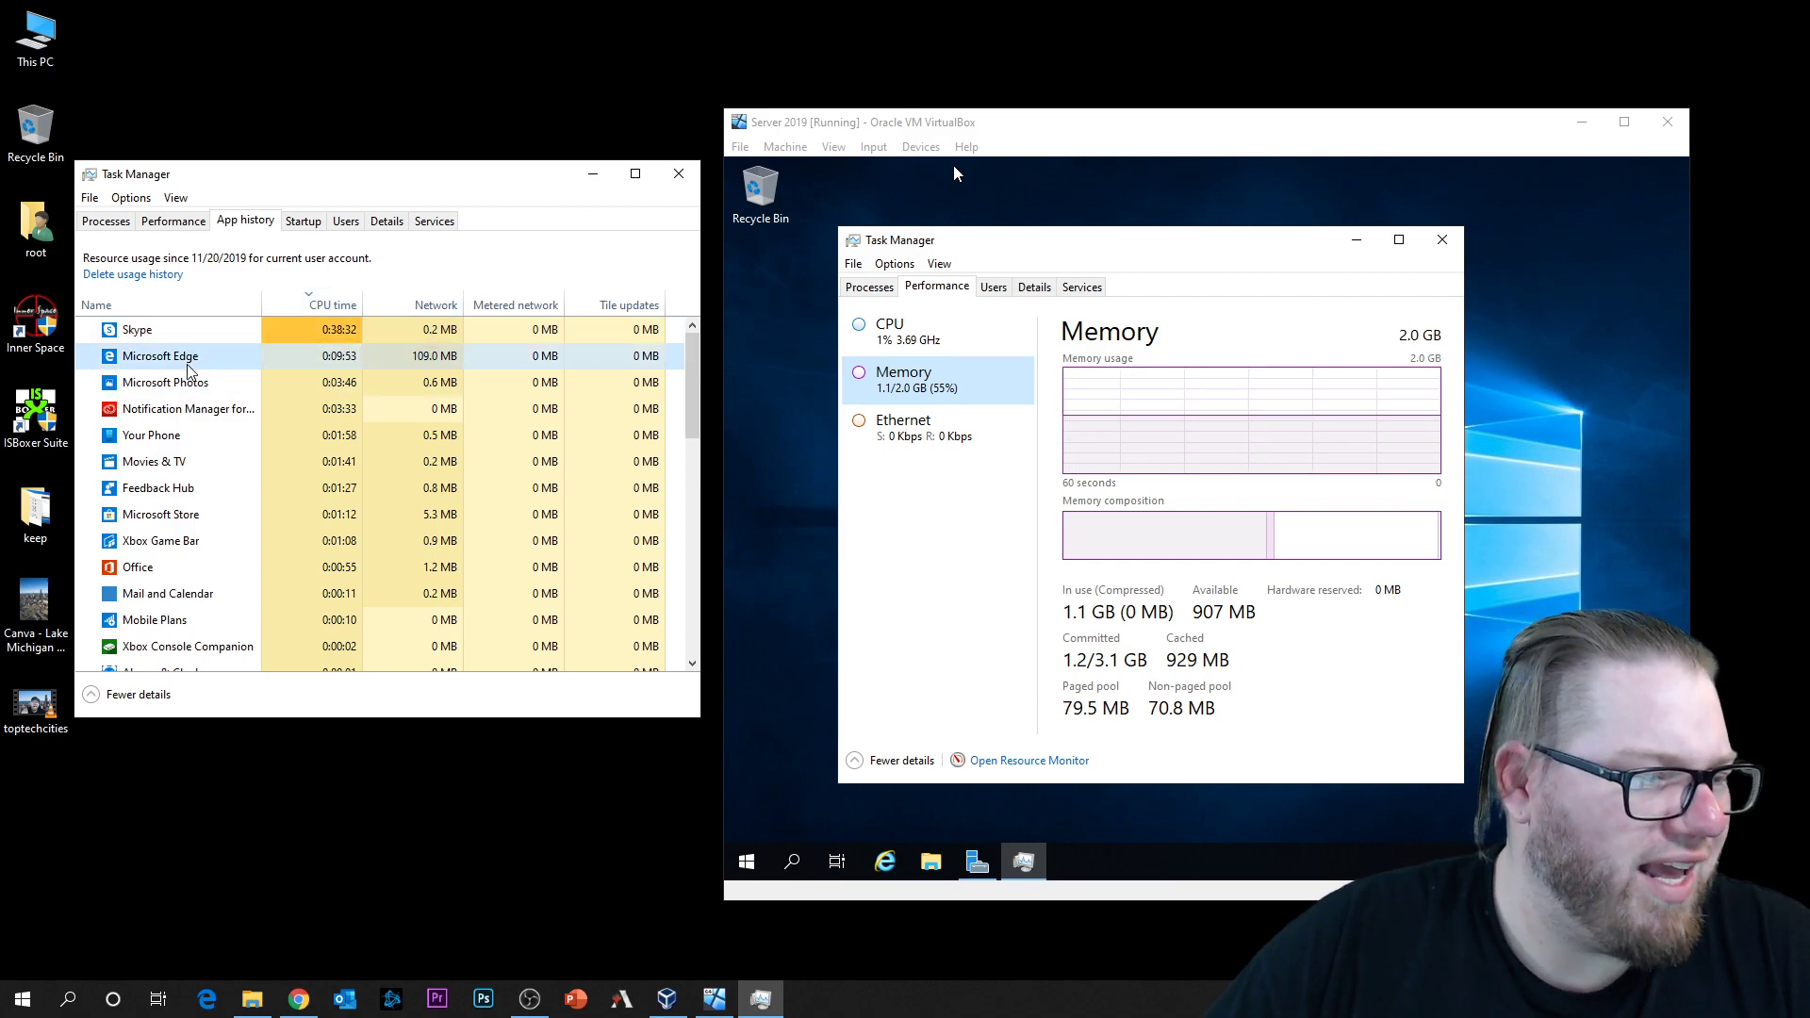
{"action": "left_click", "coordinate": [191, 389]}
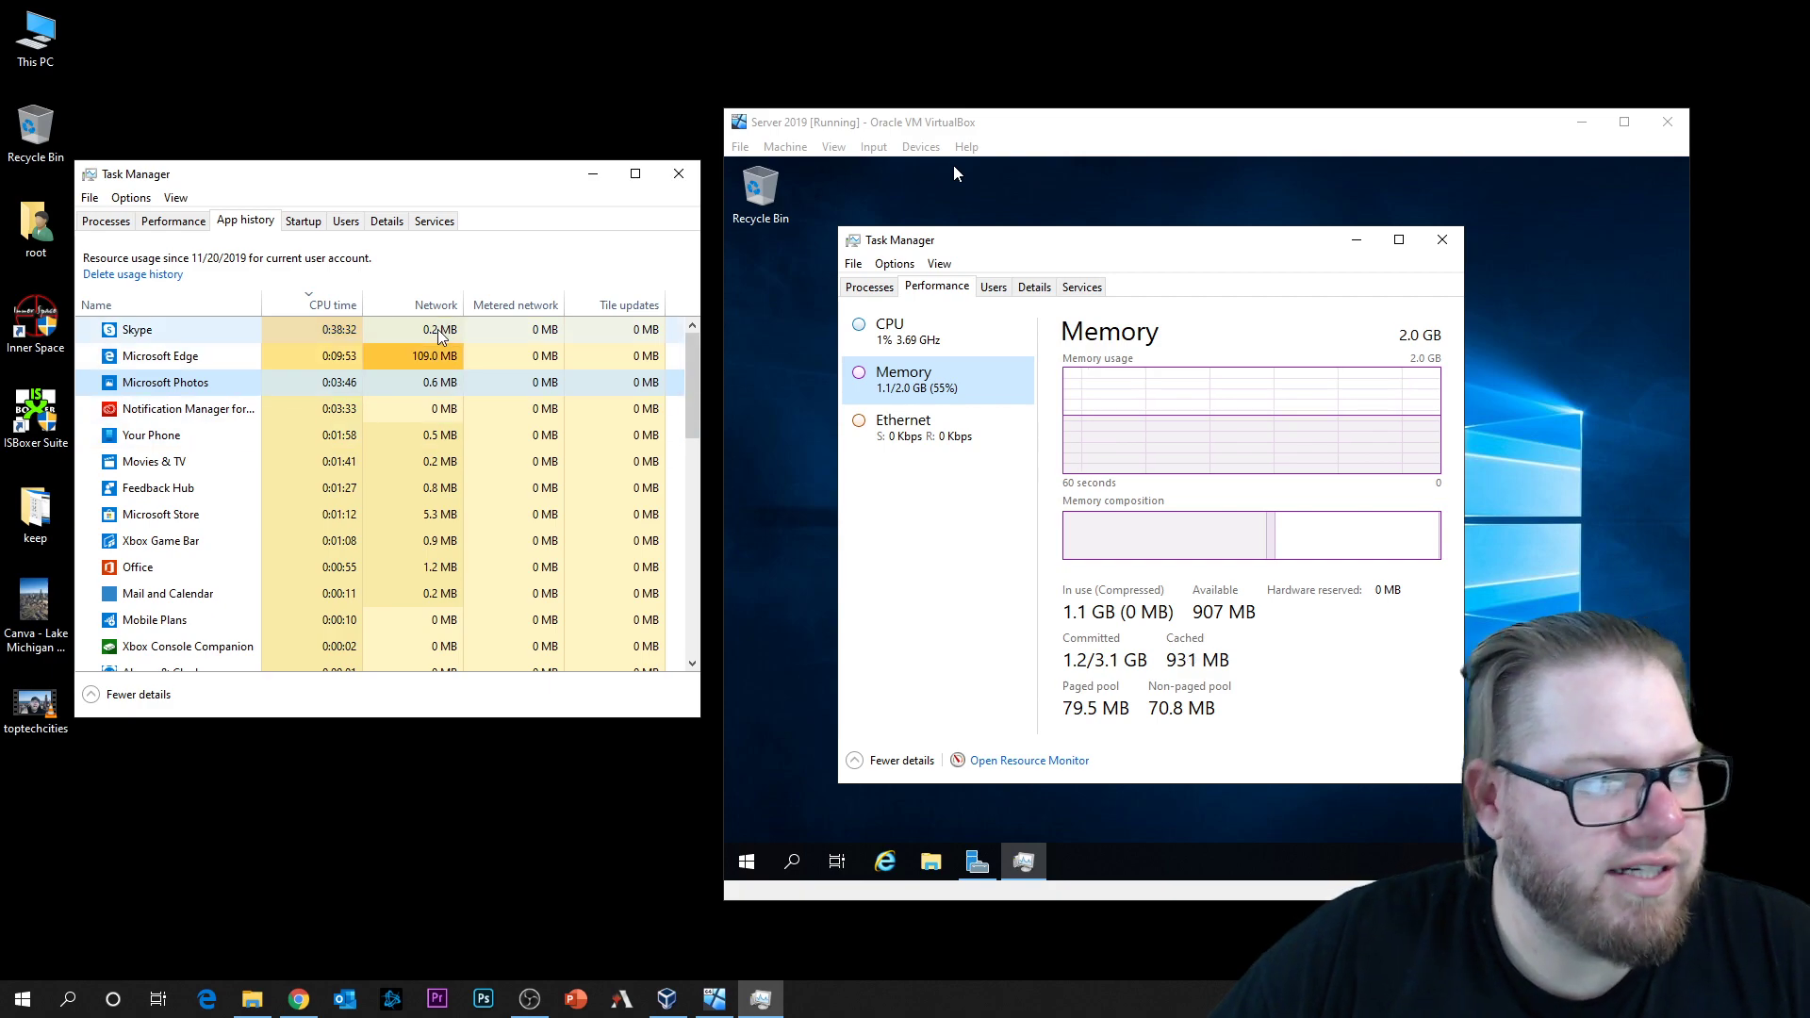
{"action": "left_click", "coordinate": [434, 357]}
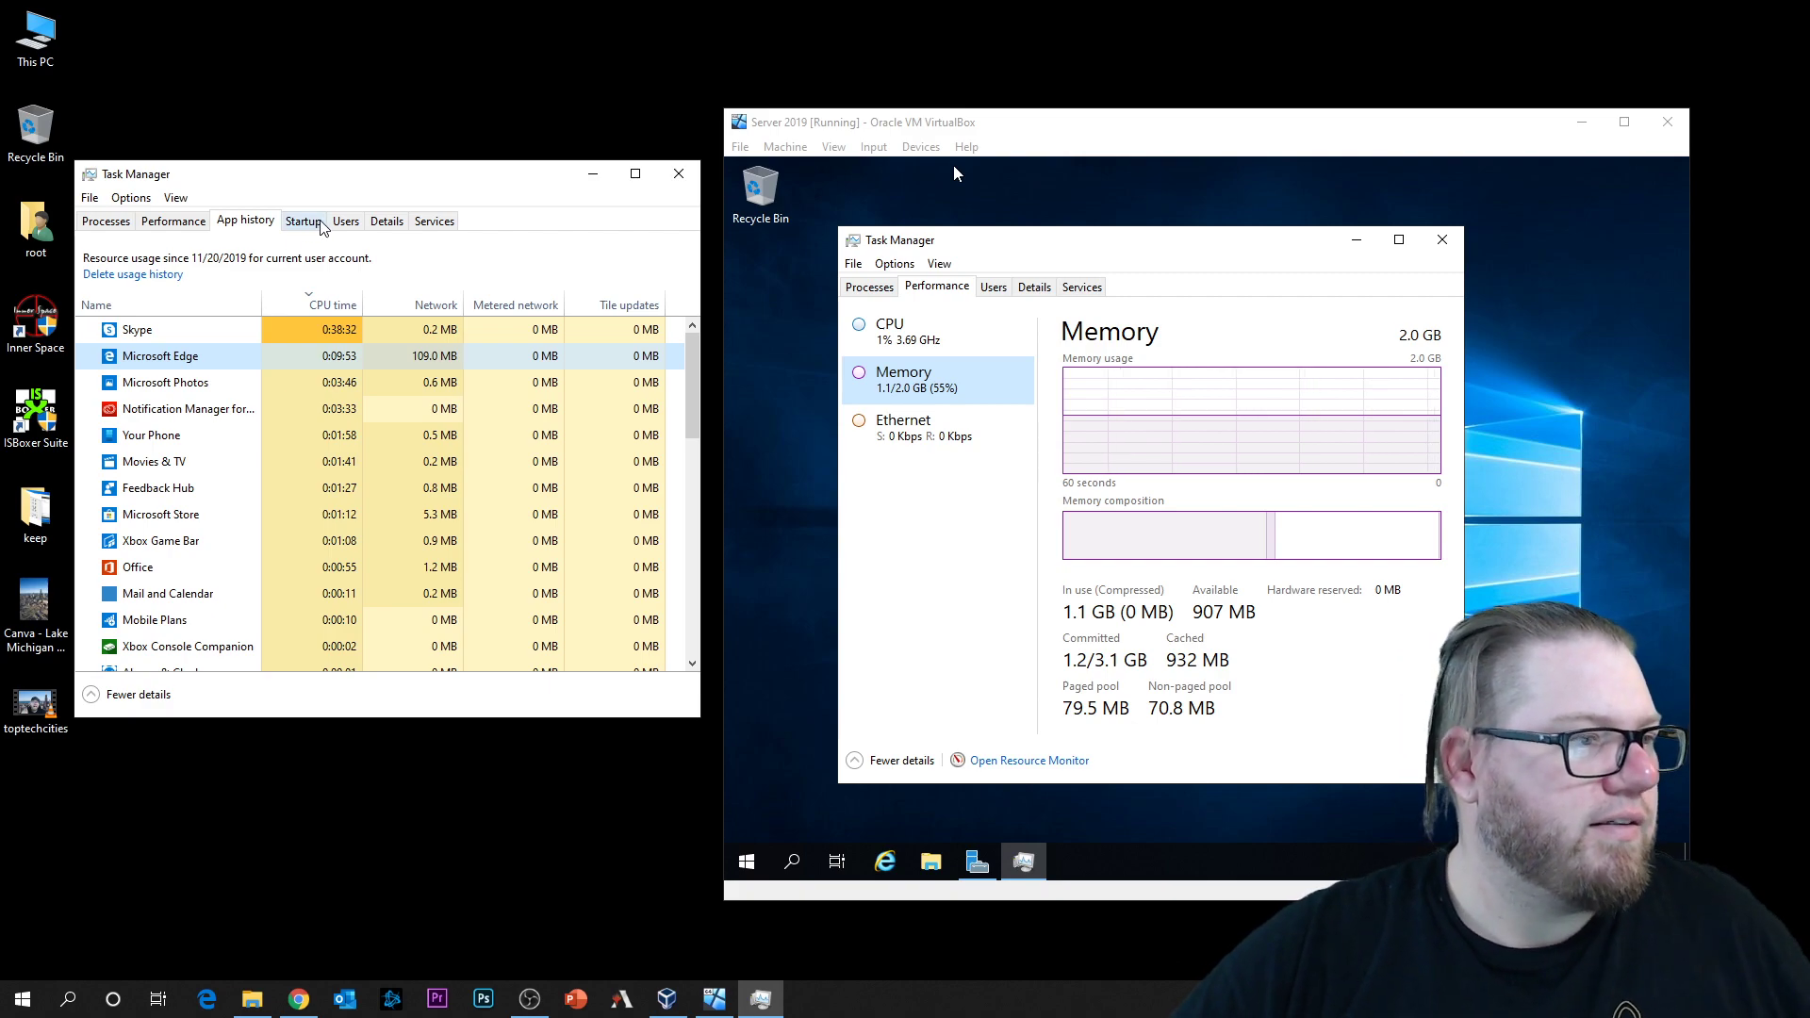
Step: Show the host's startup programs and make the virtual machine window active for comparison
{"action": "left_click", "coordinate": [319, 225]}
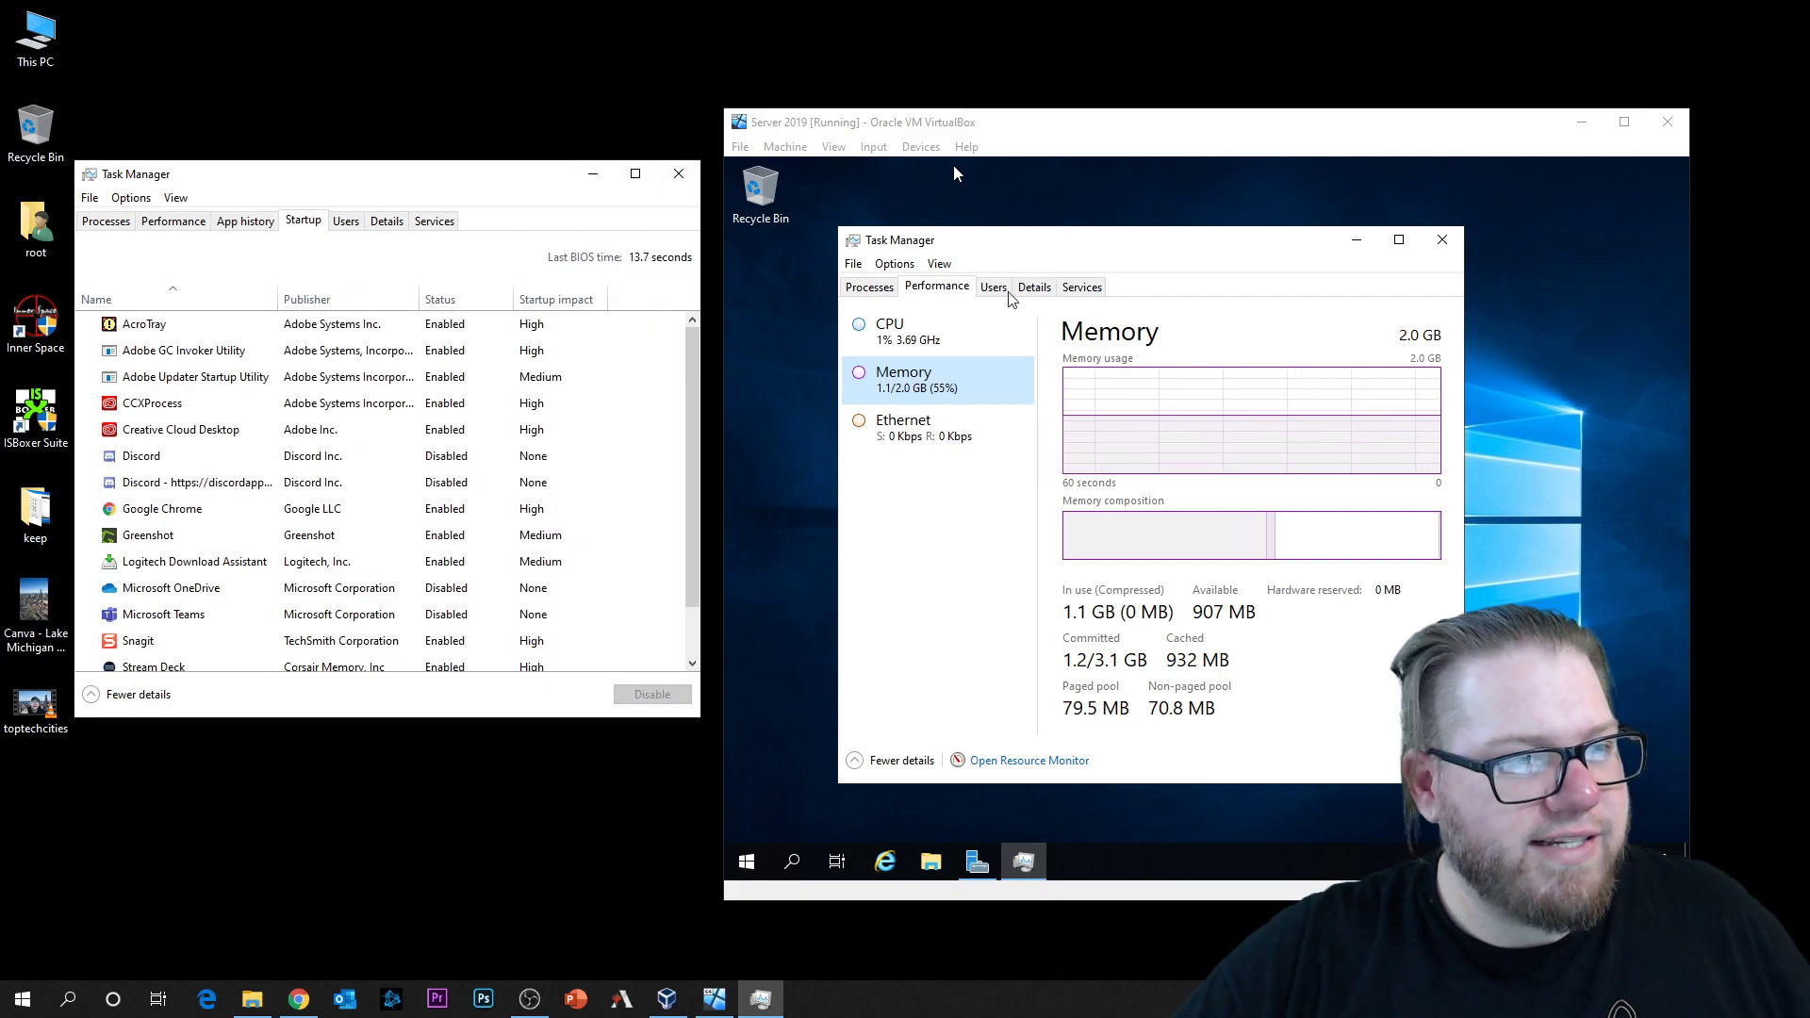
{"action": "left_click", "coordinate": [975, 167]}
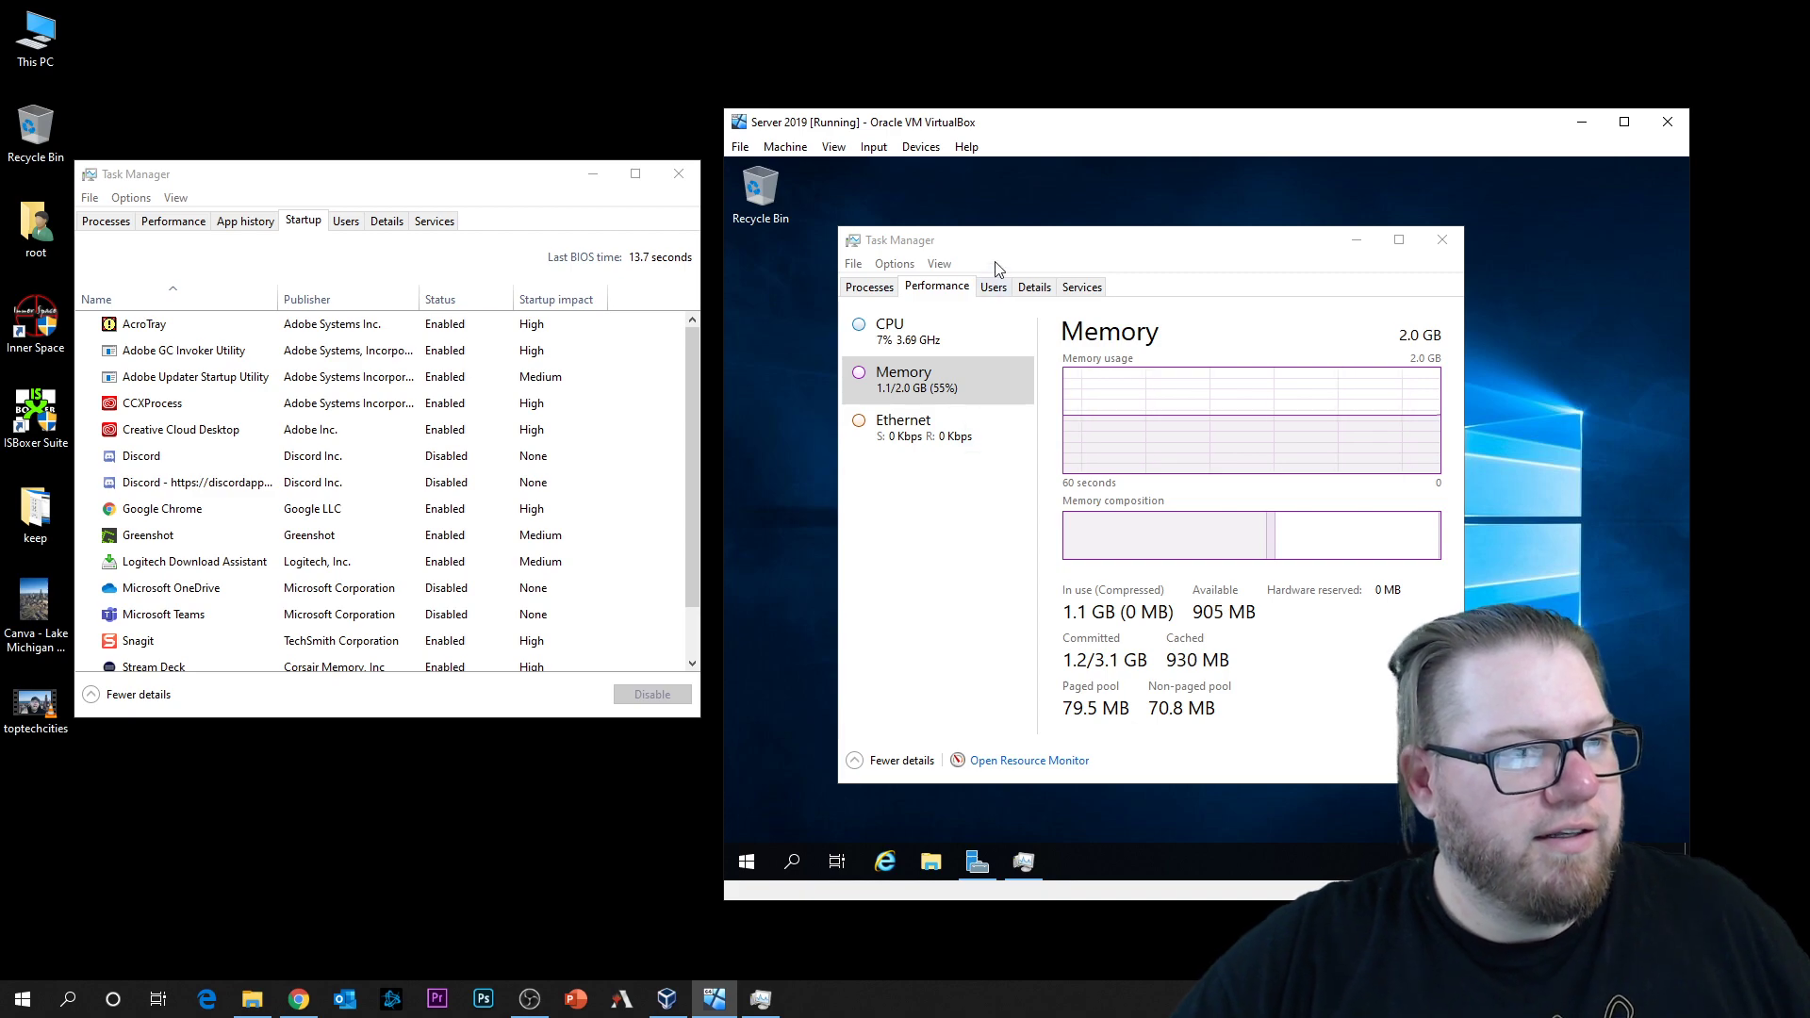
Step: Examine the processes running under the Administrator account in the virtual machine, and show its detailed process list
{"action": "left_click", "coordinate": [993, 287]}
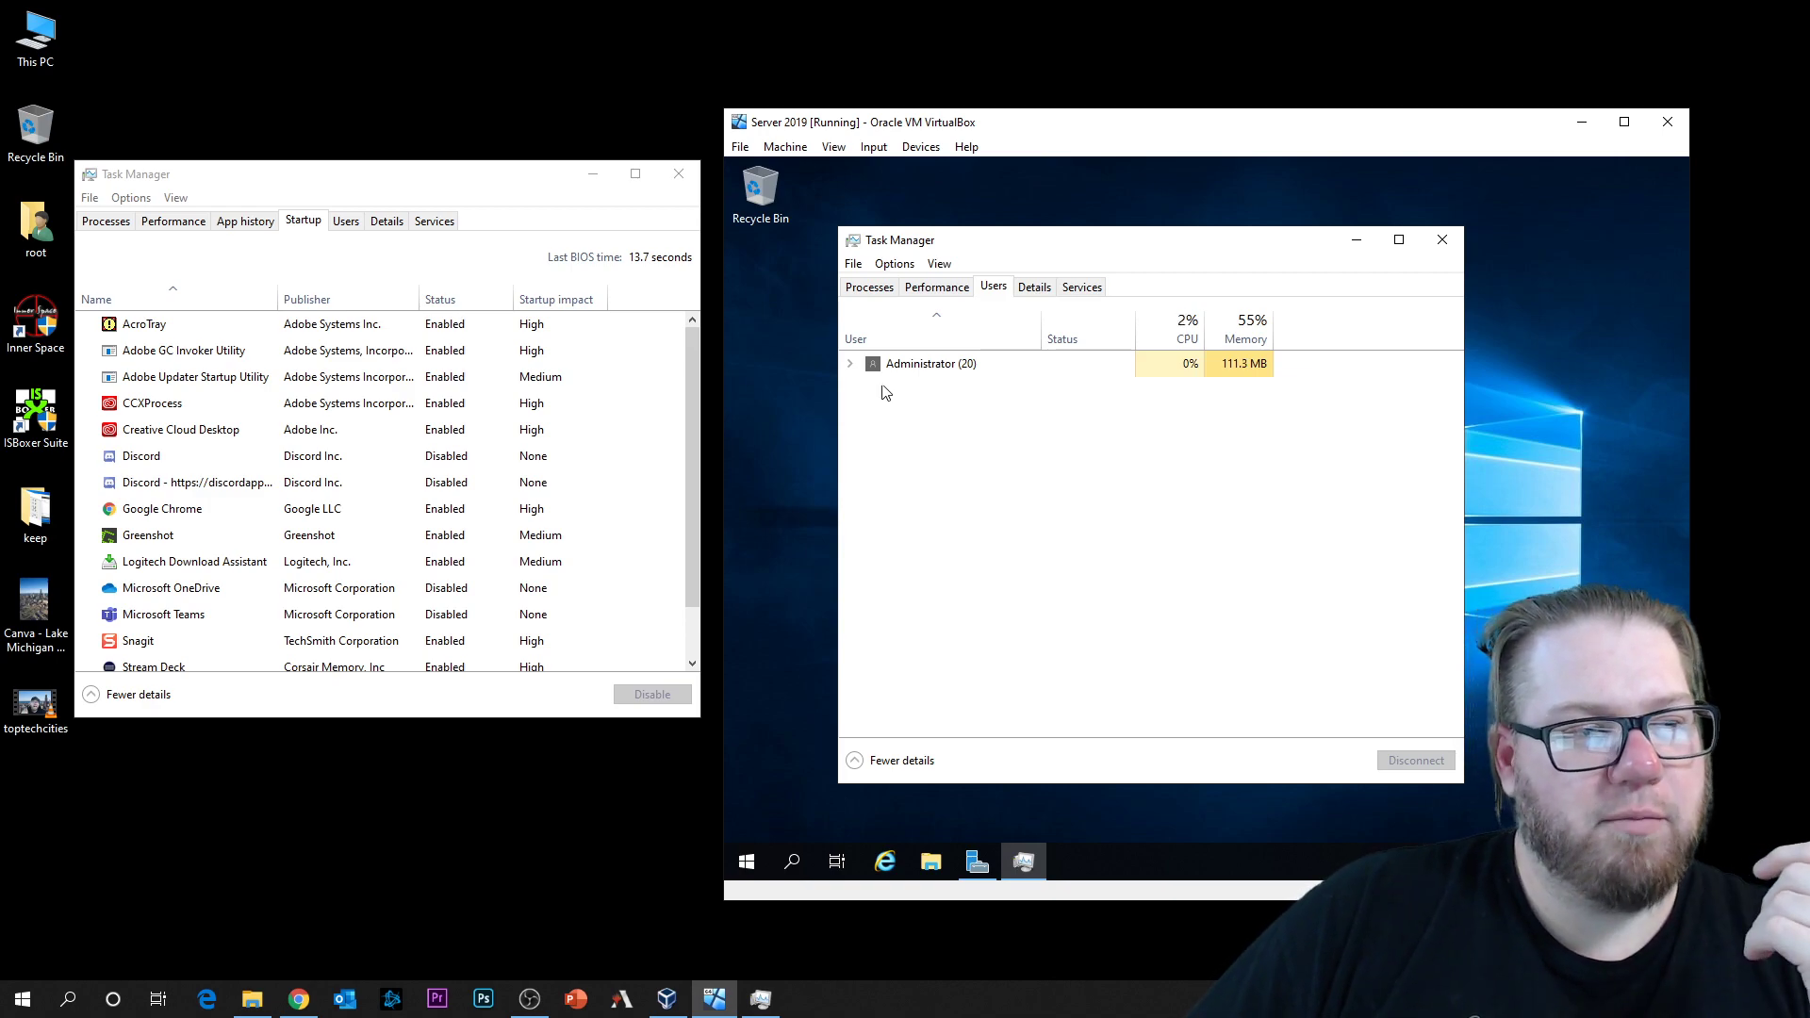
{"action": "left_click", "coordinate": [851, 366]}
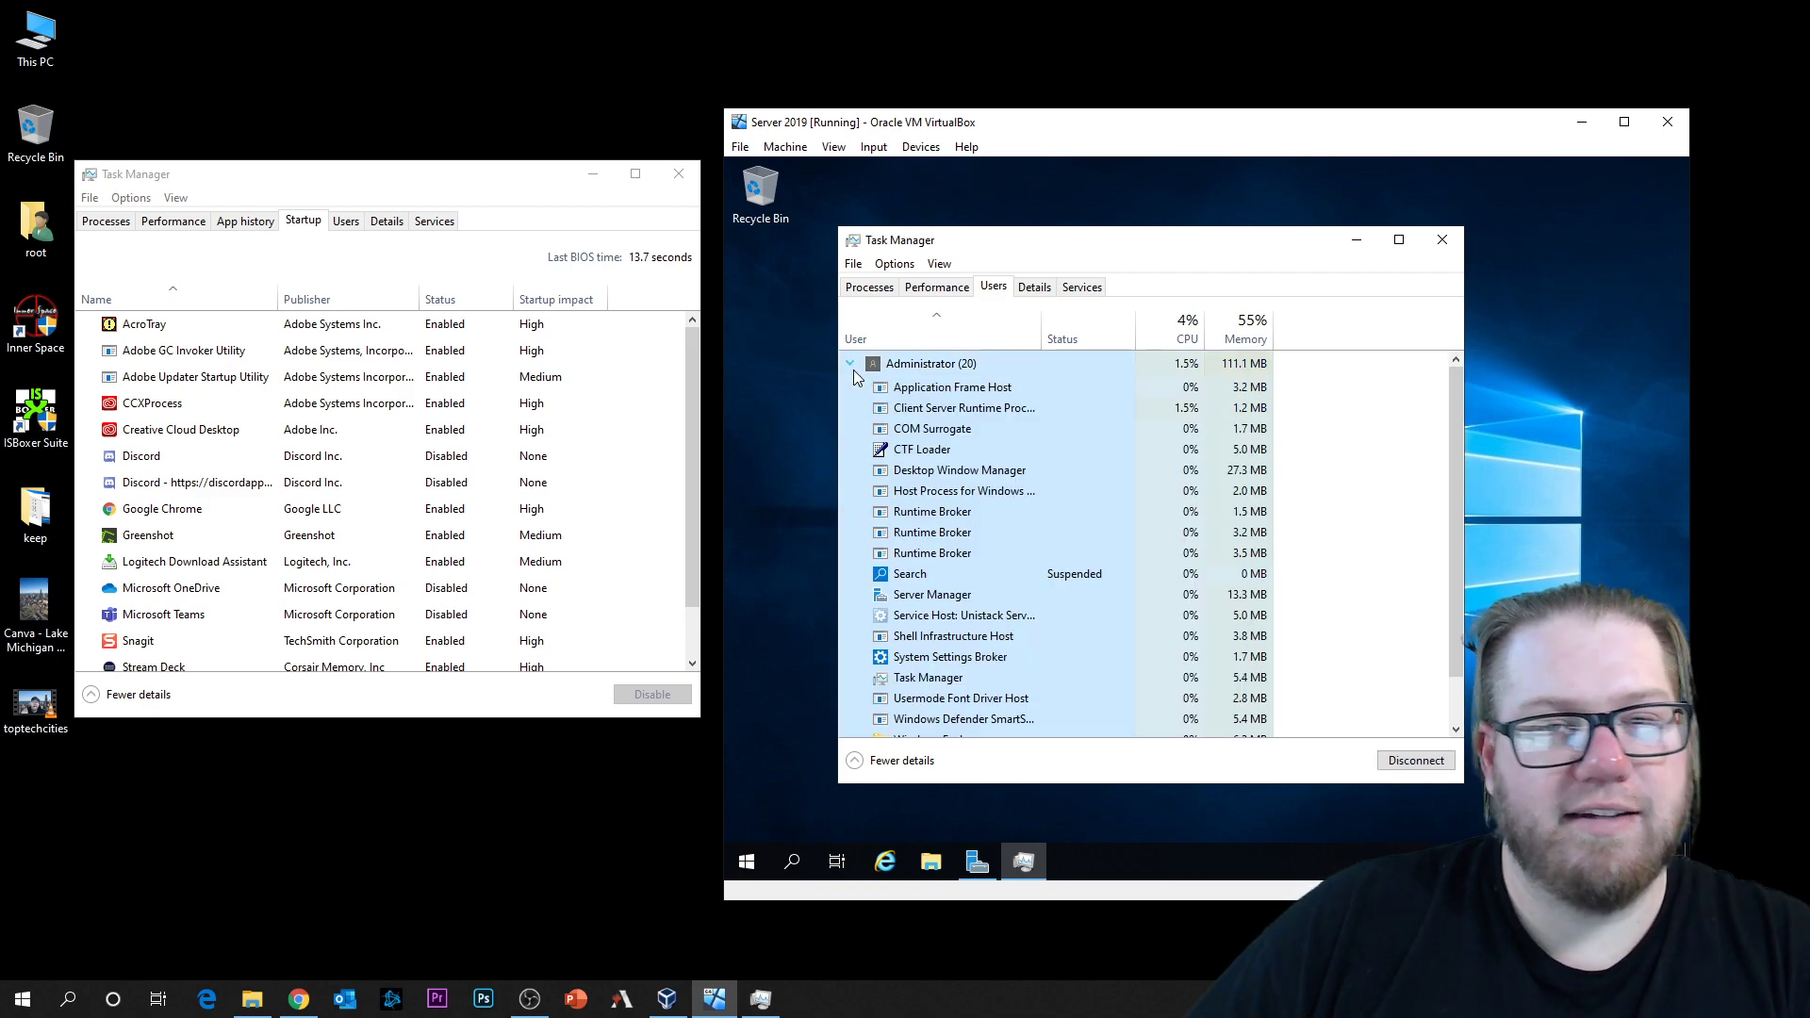
{"action": "left_click", "coordinate": [852, 368]}
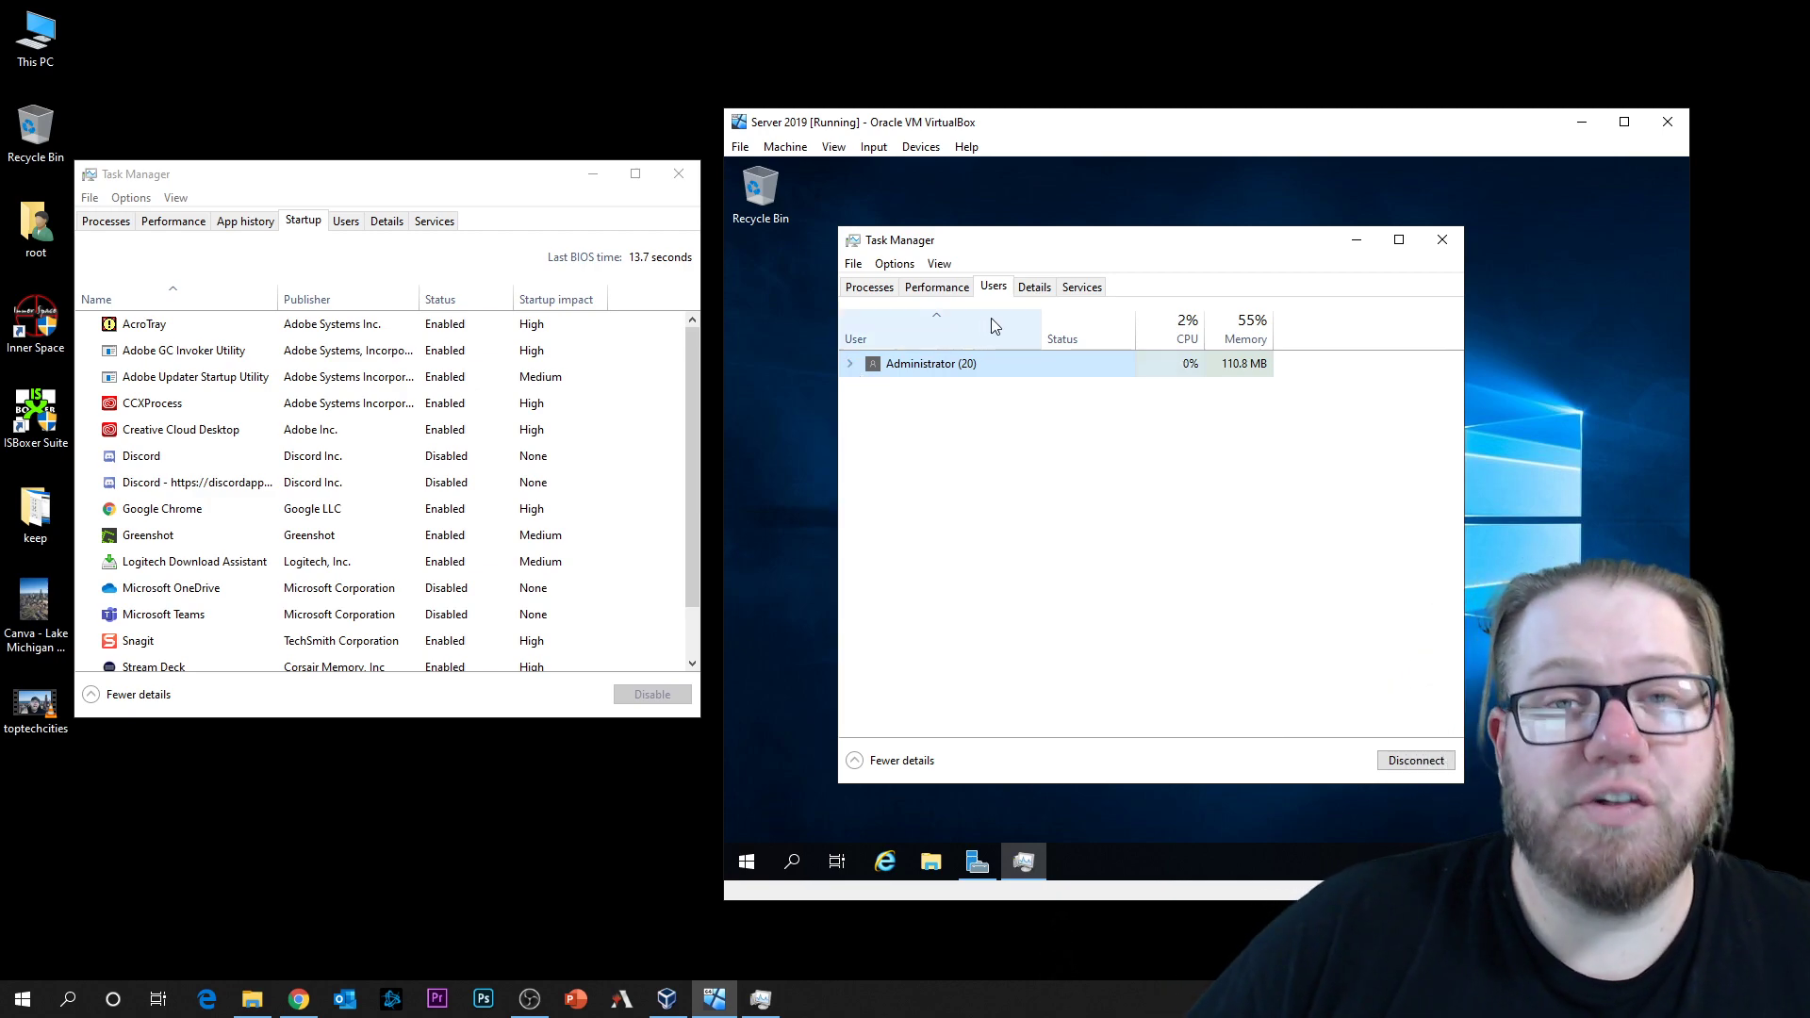
{"action": "left_click", "coordinate": [1034, 289]}
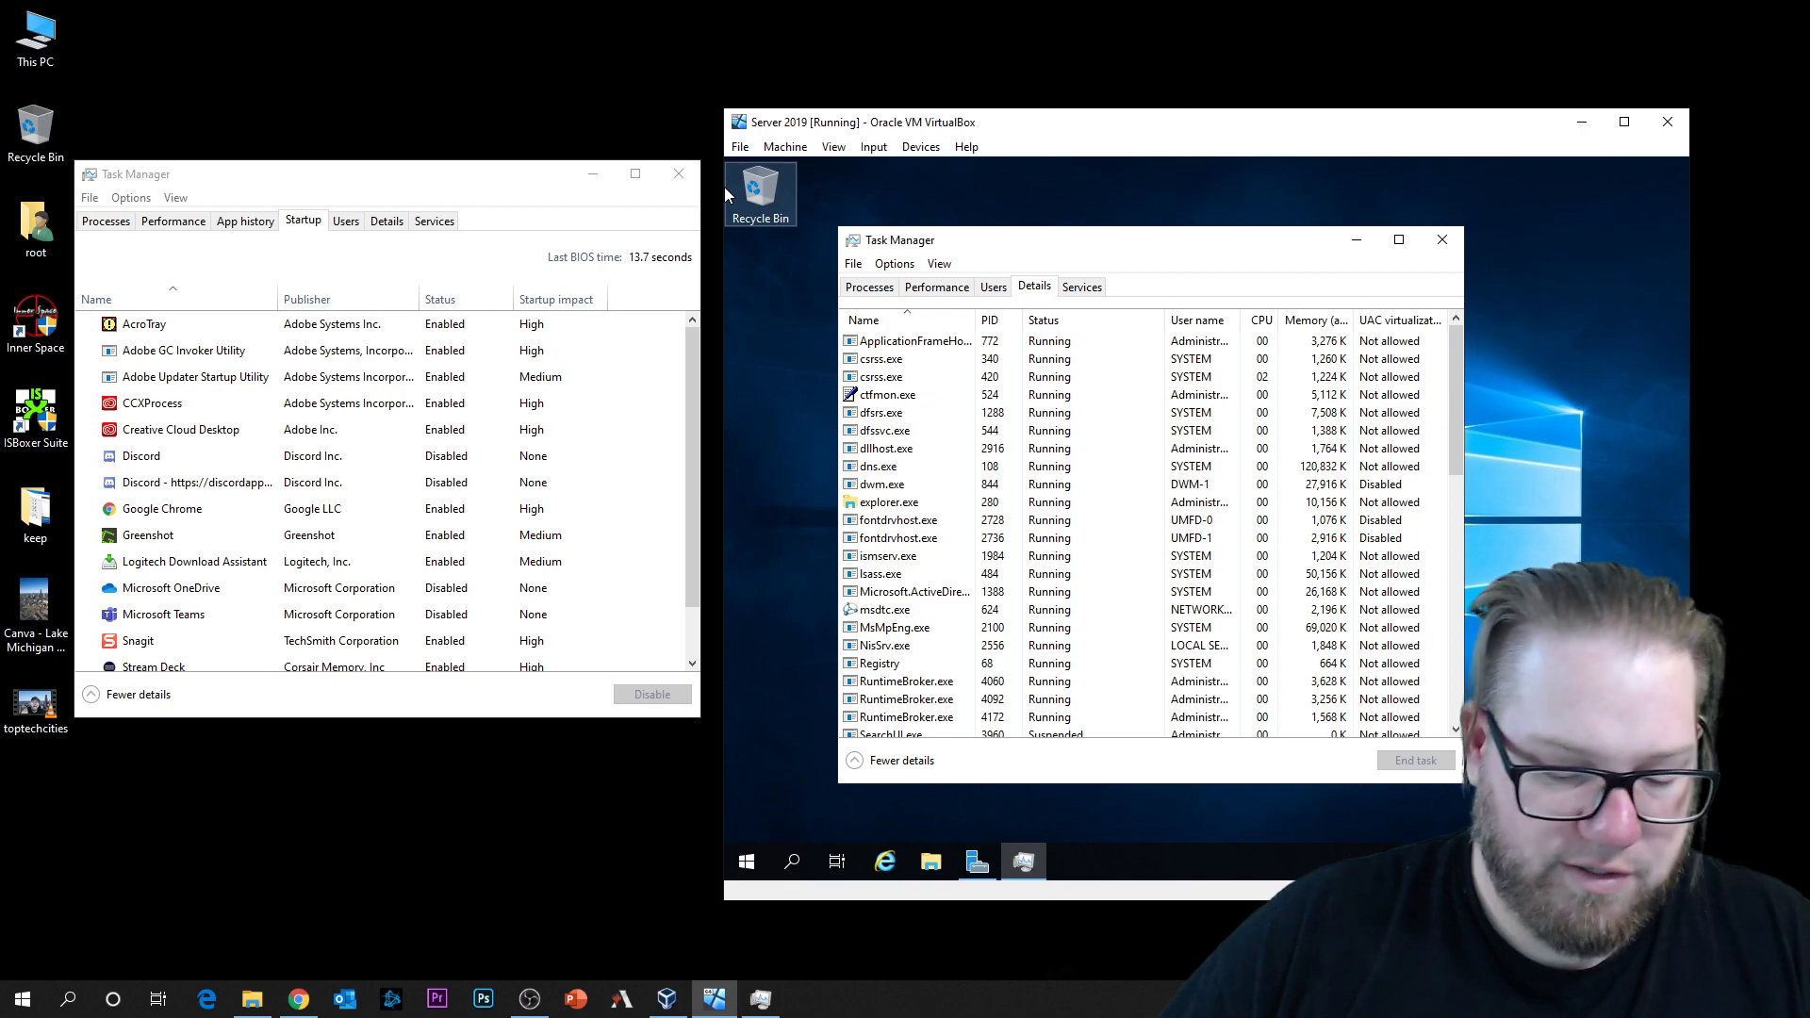
Step: Check the resource use per user on the host and return to its startup programs
{"action": "left_click", "coordinate": [345, 229]}
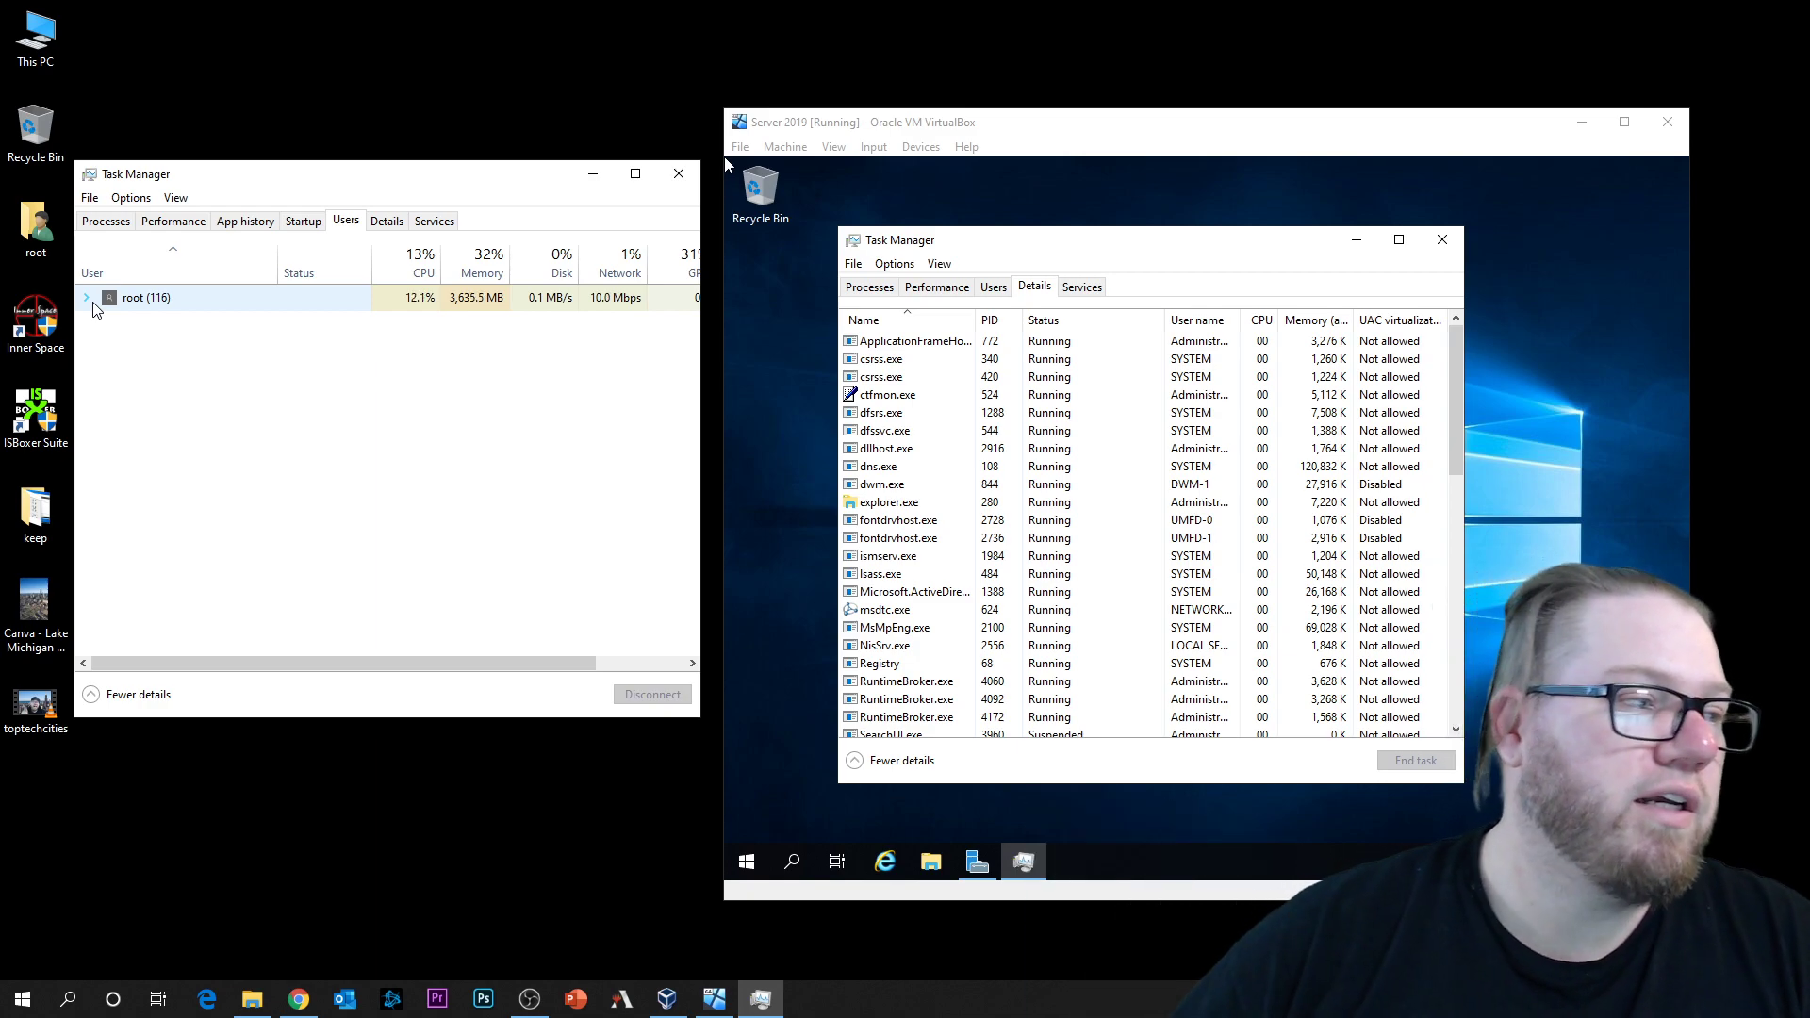
{"action": "left_click", "coordinate": [301, 224]}
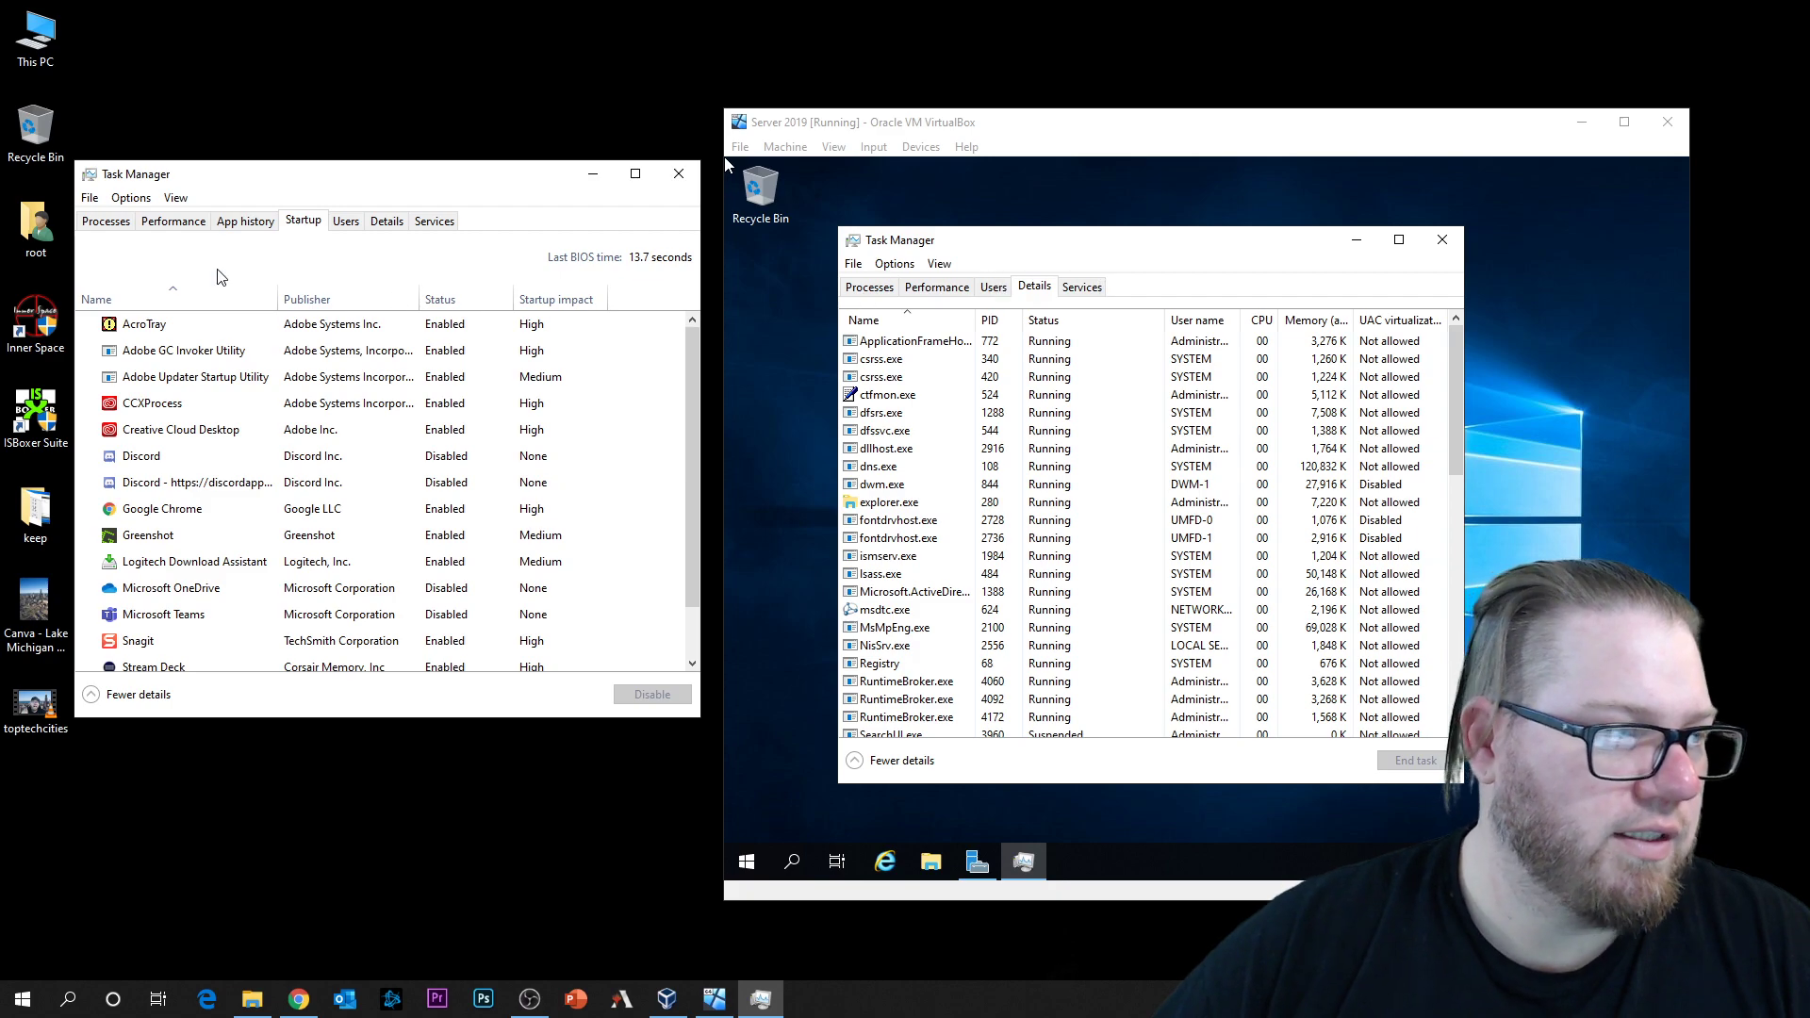
Step: Minimize the virtual machine and place the host's Task Manager near the middle of the desktop
{"action": "left_click_drag", "start_coordinate": [349, 186], "coordinate": [987, 264]}
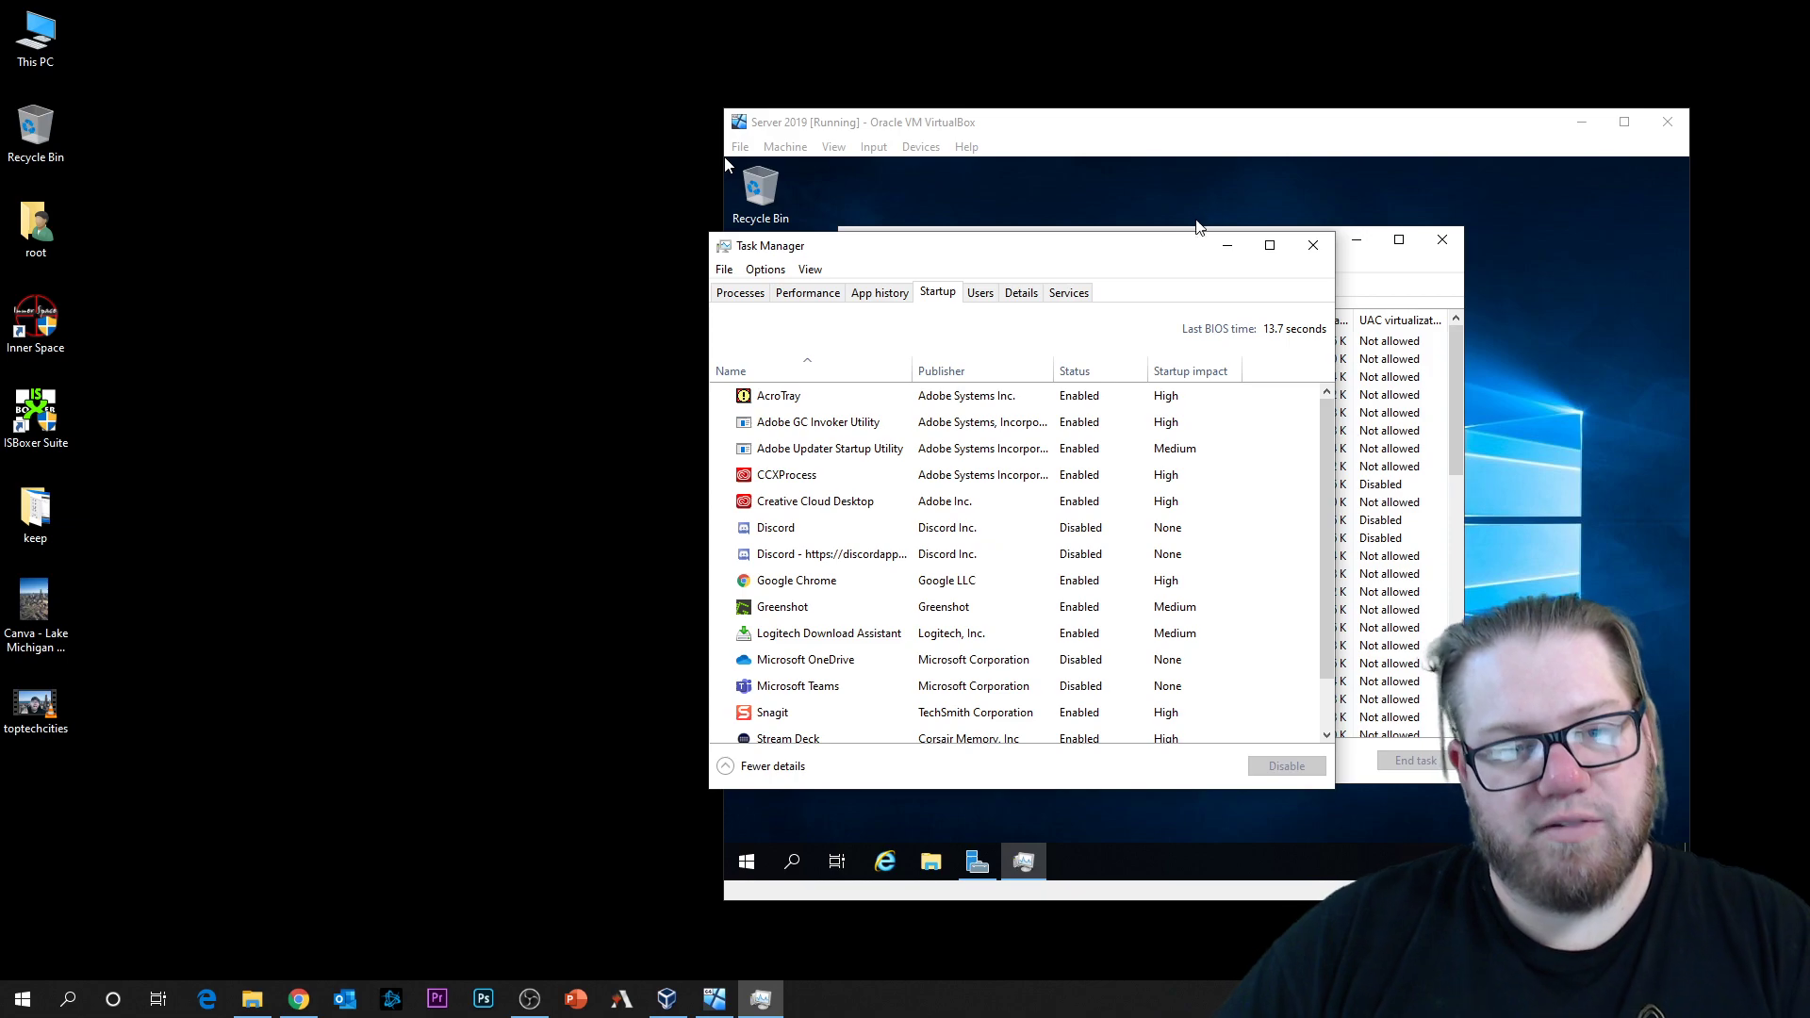
{"action": "left_click", "coordinate": [1581, 121]}
{"action": "left_click_drag", "start_coordinate": [1026, 261], "coordinate": [1087, 225]}
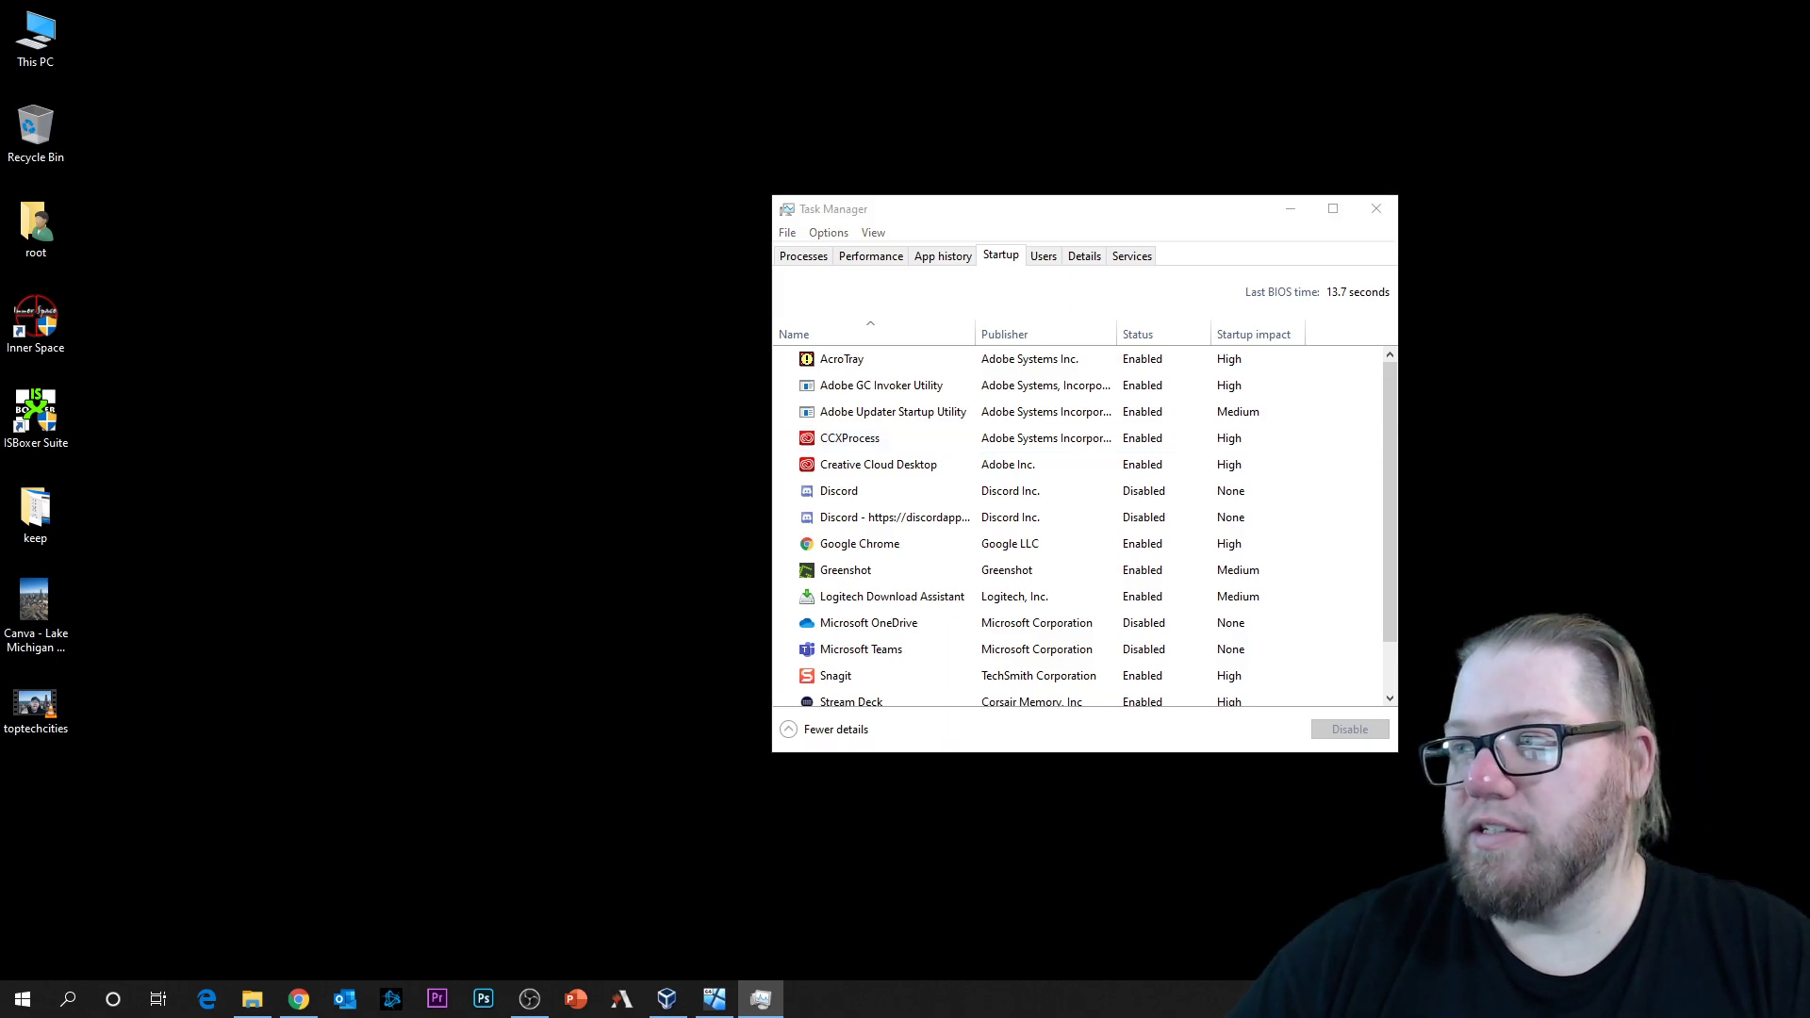
{"action": "key", "text": "alt+Tab"}
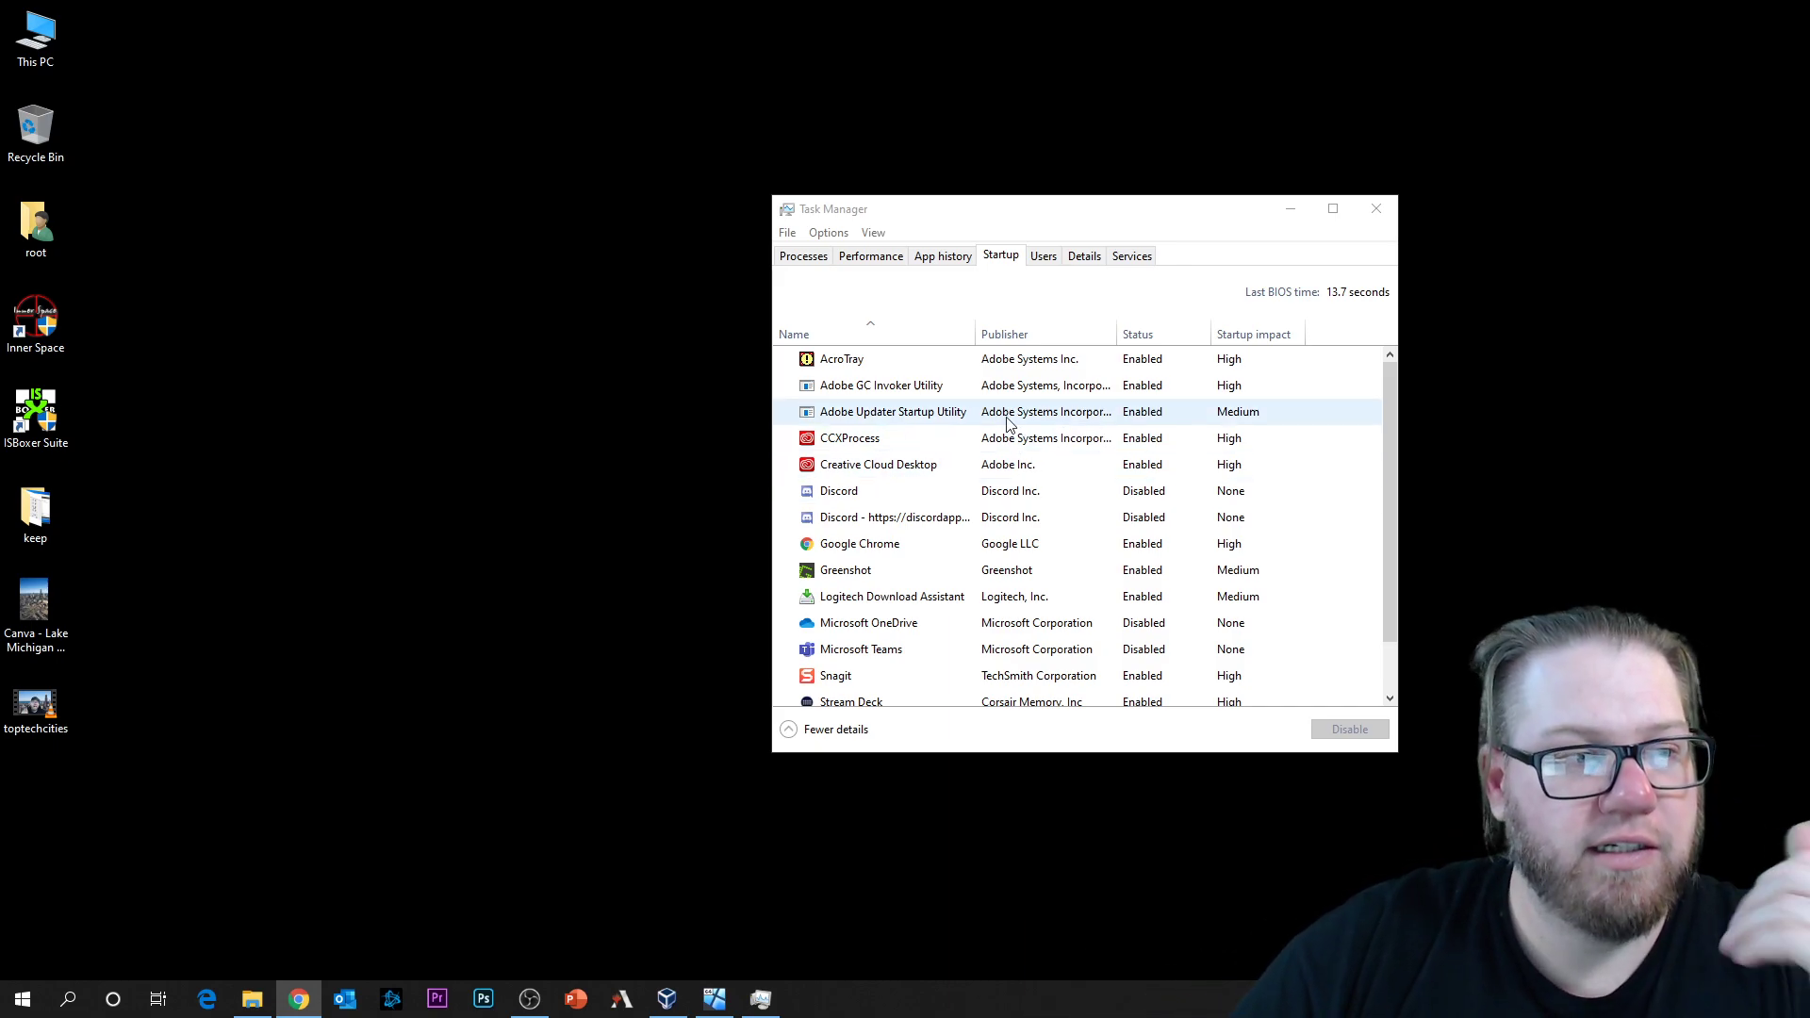
Step: Review the host's startup programs, selecting the CCXProcess, Creative Cloud Desktop and Google Chrome entries in turn
{"action": "left_click", "coordinate": [962, 435]}
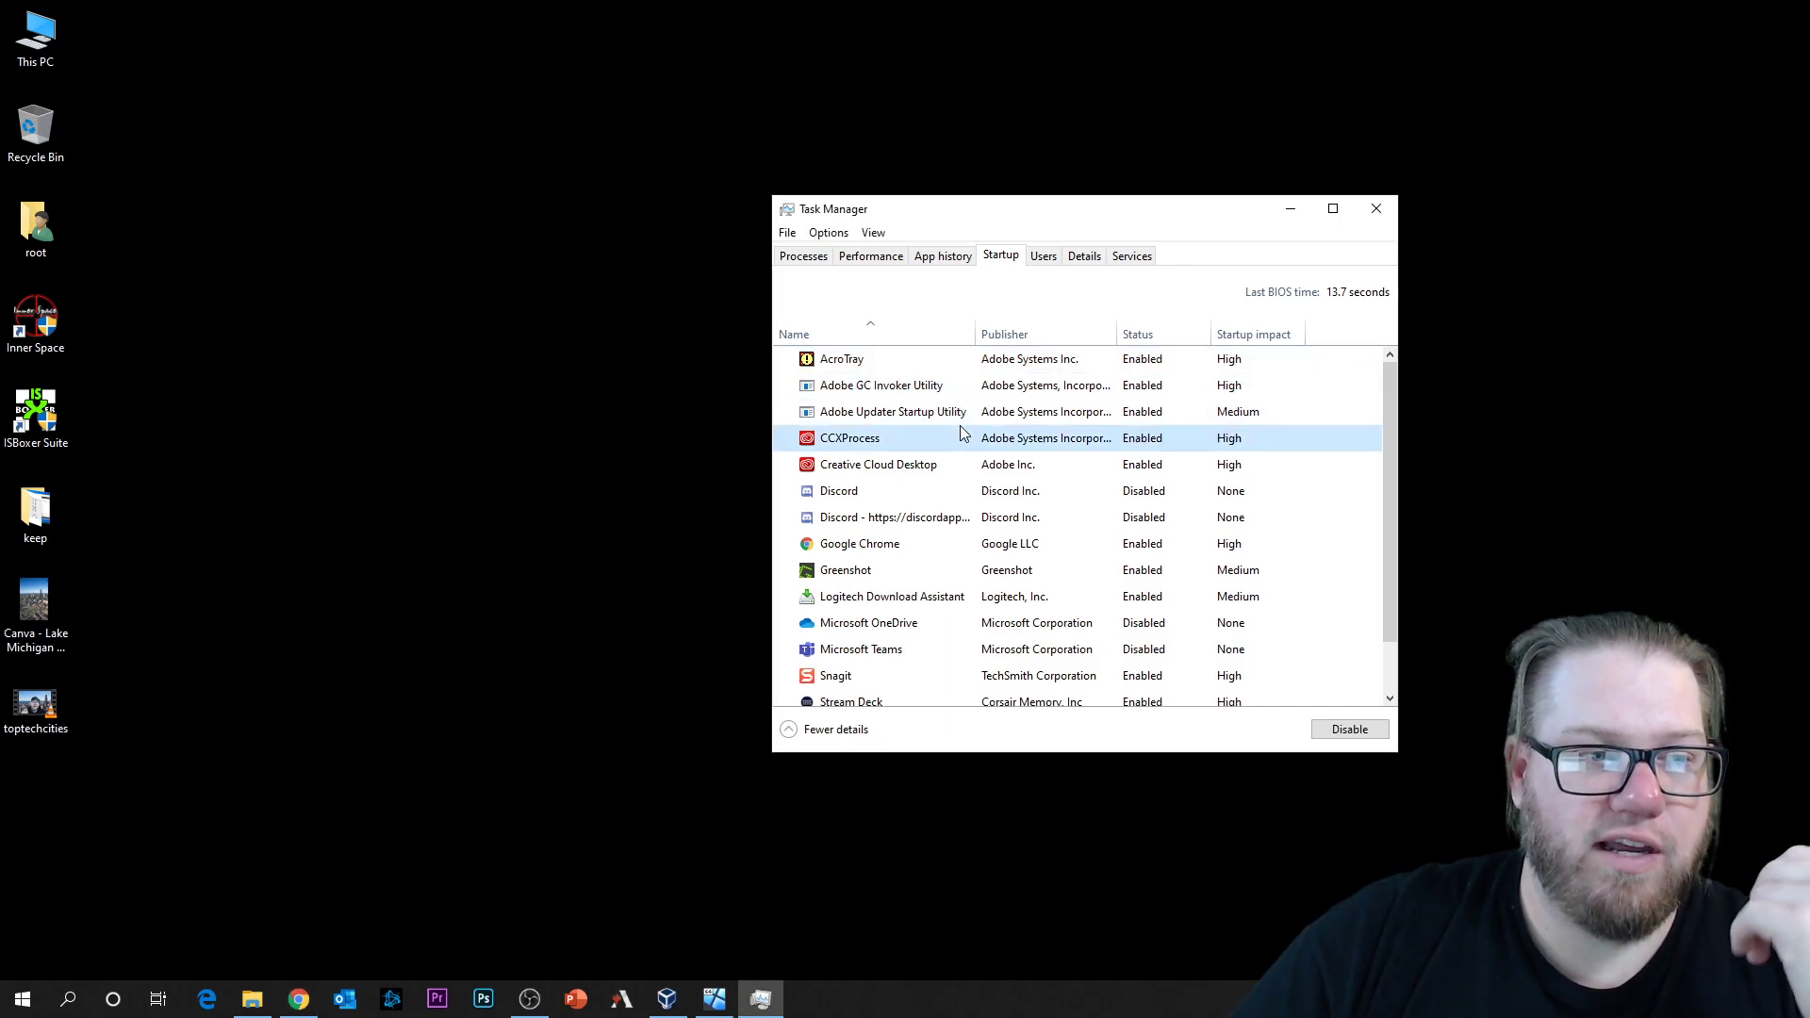
{"action": "left_click", "coordinate": [1025, 474]}
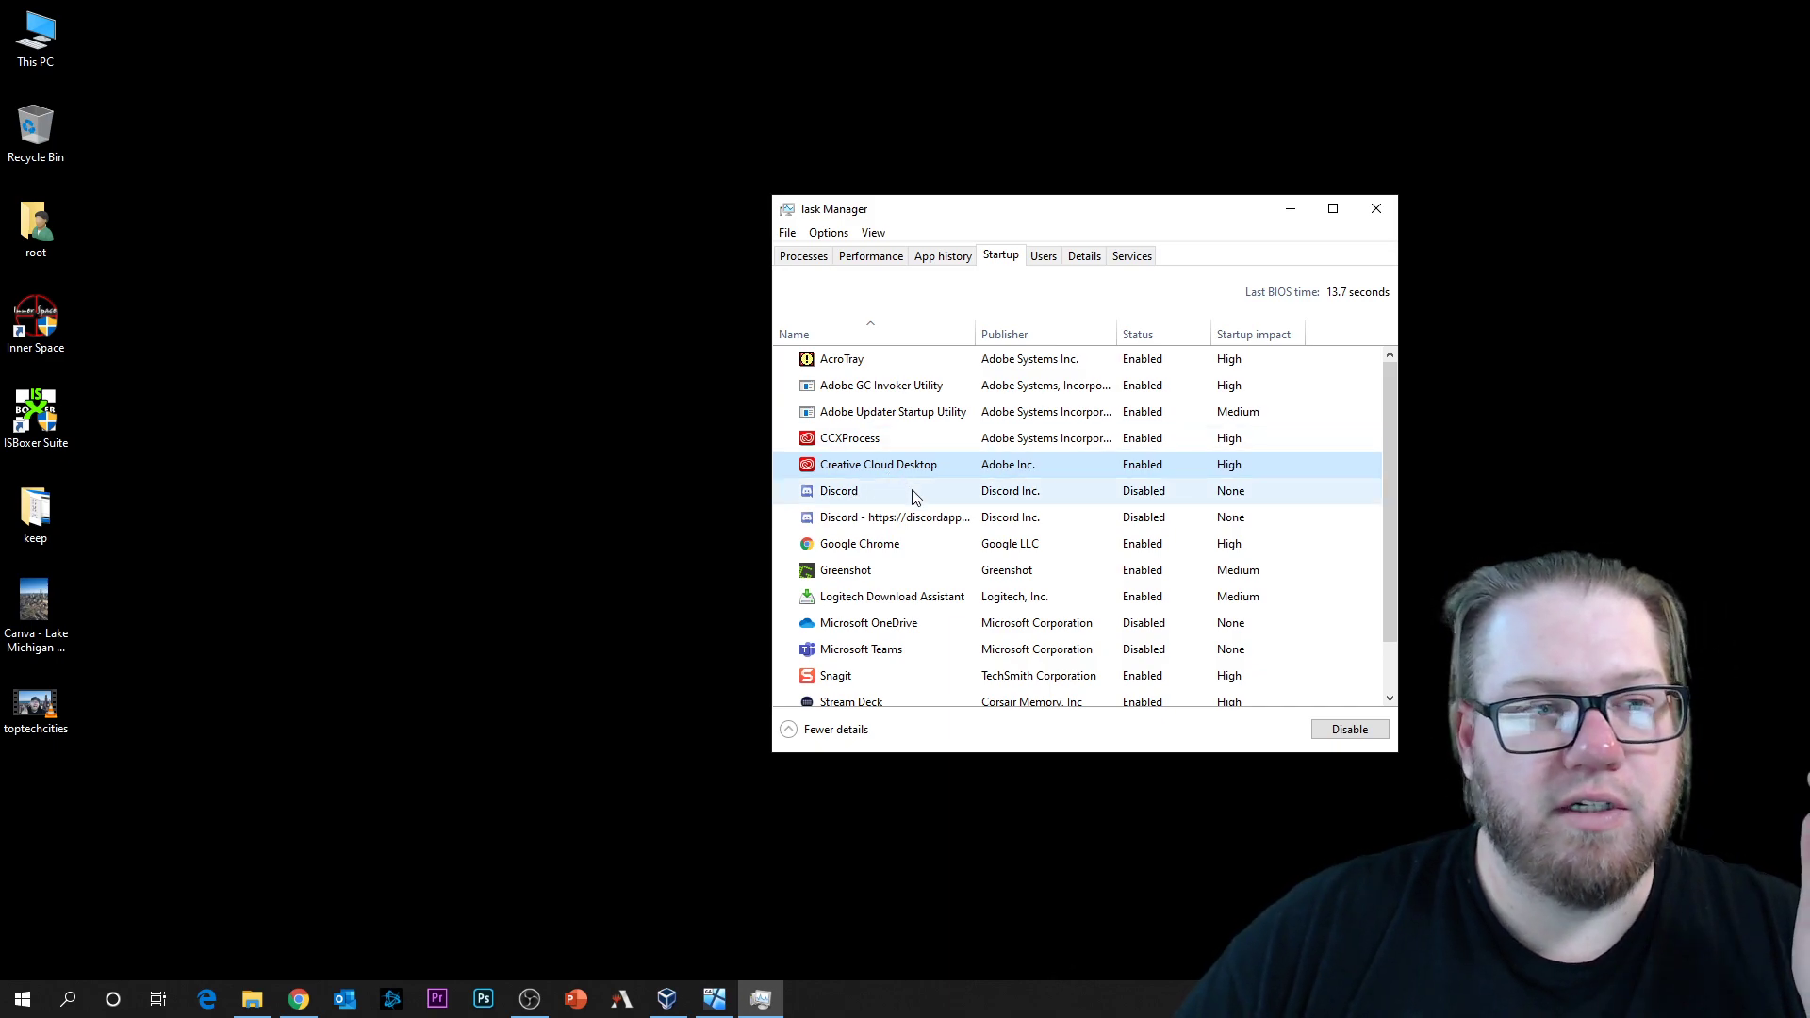
{"action": "scroll", "coordinate": [1055, 485], "scroll_direction": "down", "scroll_amount": 1}
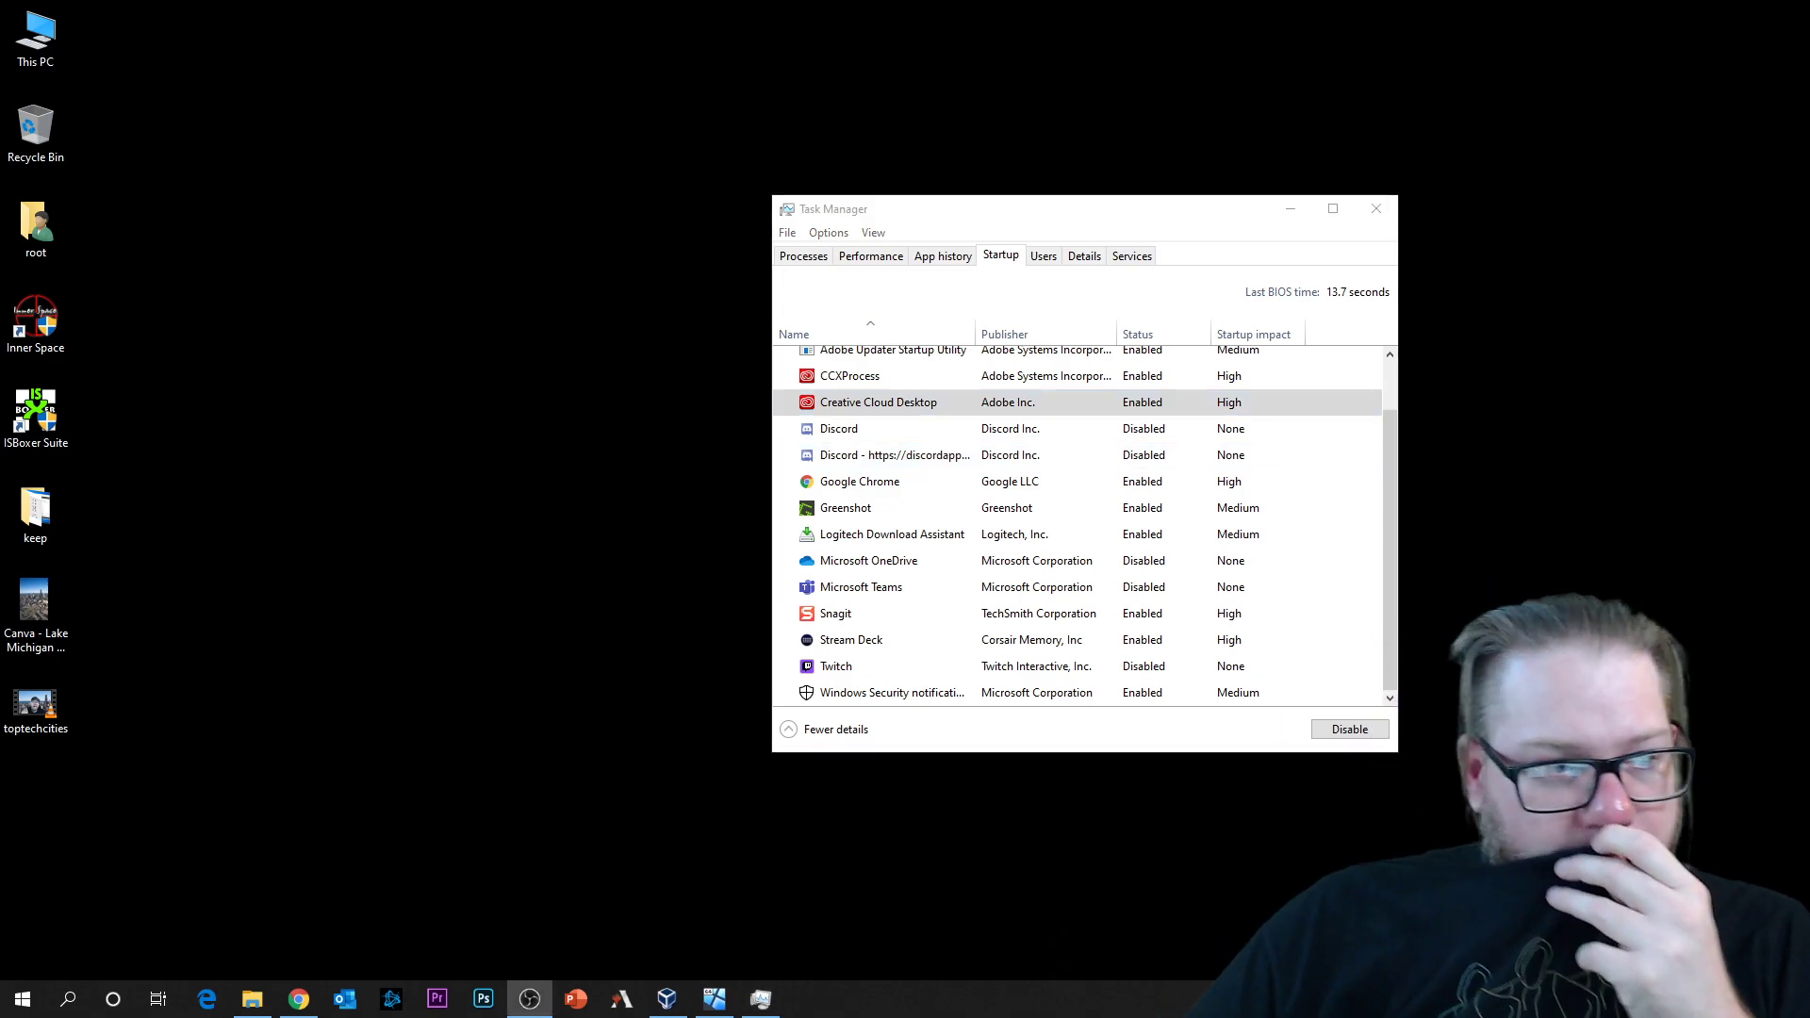
{"action": "left_click", "coordinate": [1083, 481]}
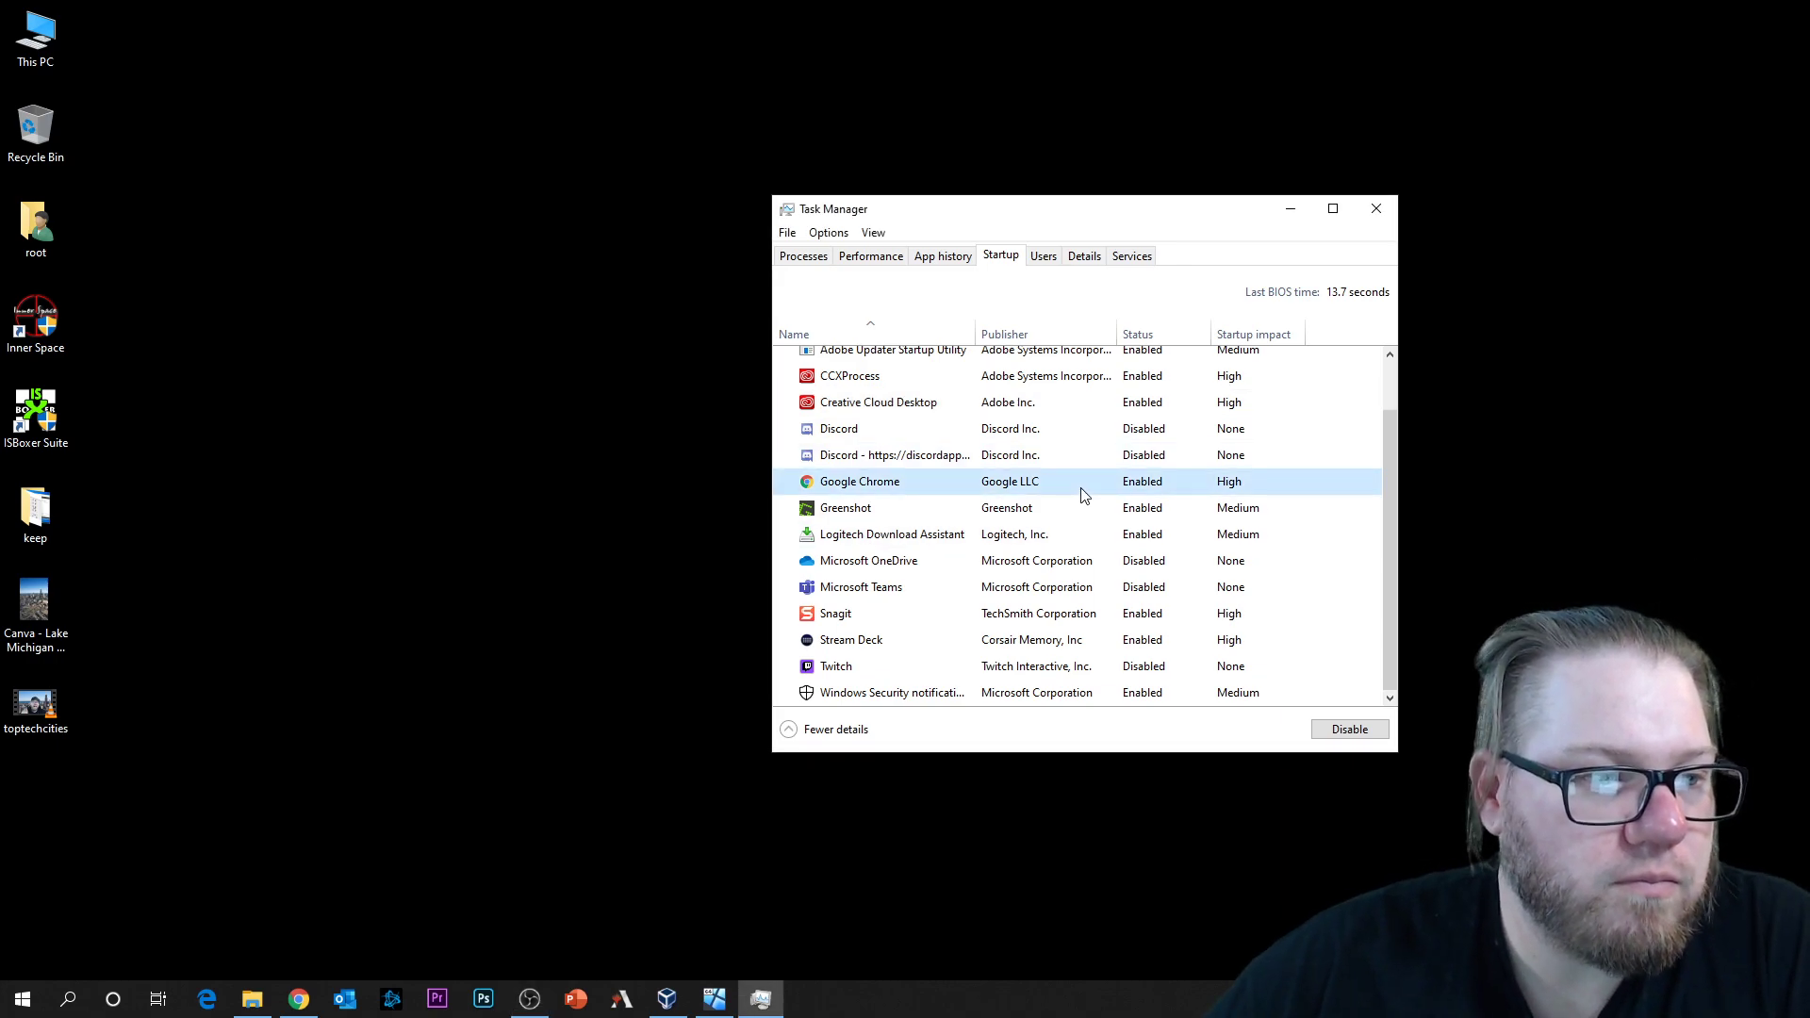
Step: Review the host's startup programs sorted by name, selecting both Discord entries and the Twitch entry in turn
{"action": "scroll", "coordinate": [1074, 490], "scroll_direction": "up", "scroll_amount": 1}
{"action": "left_click", "coordinate": [905, 335]}
{"action": "left_click", "coordinate": [906, 337]}
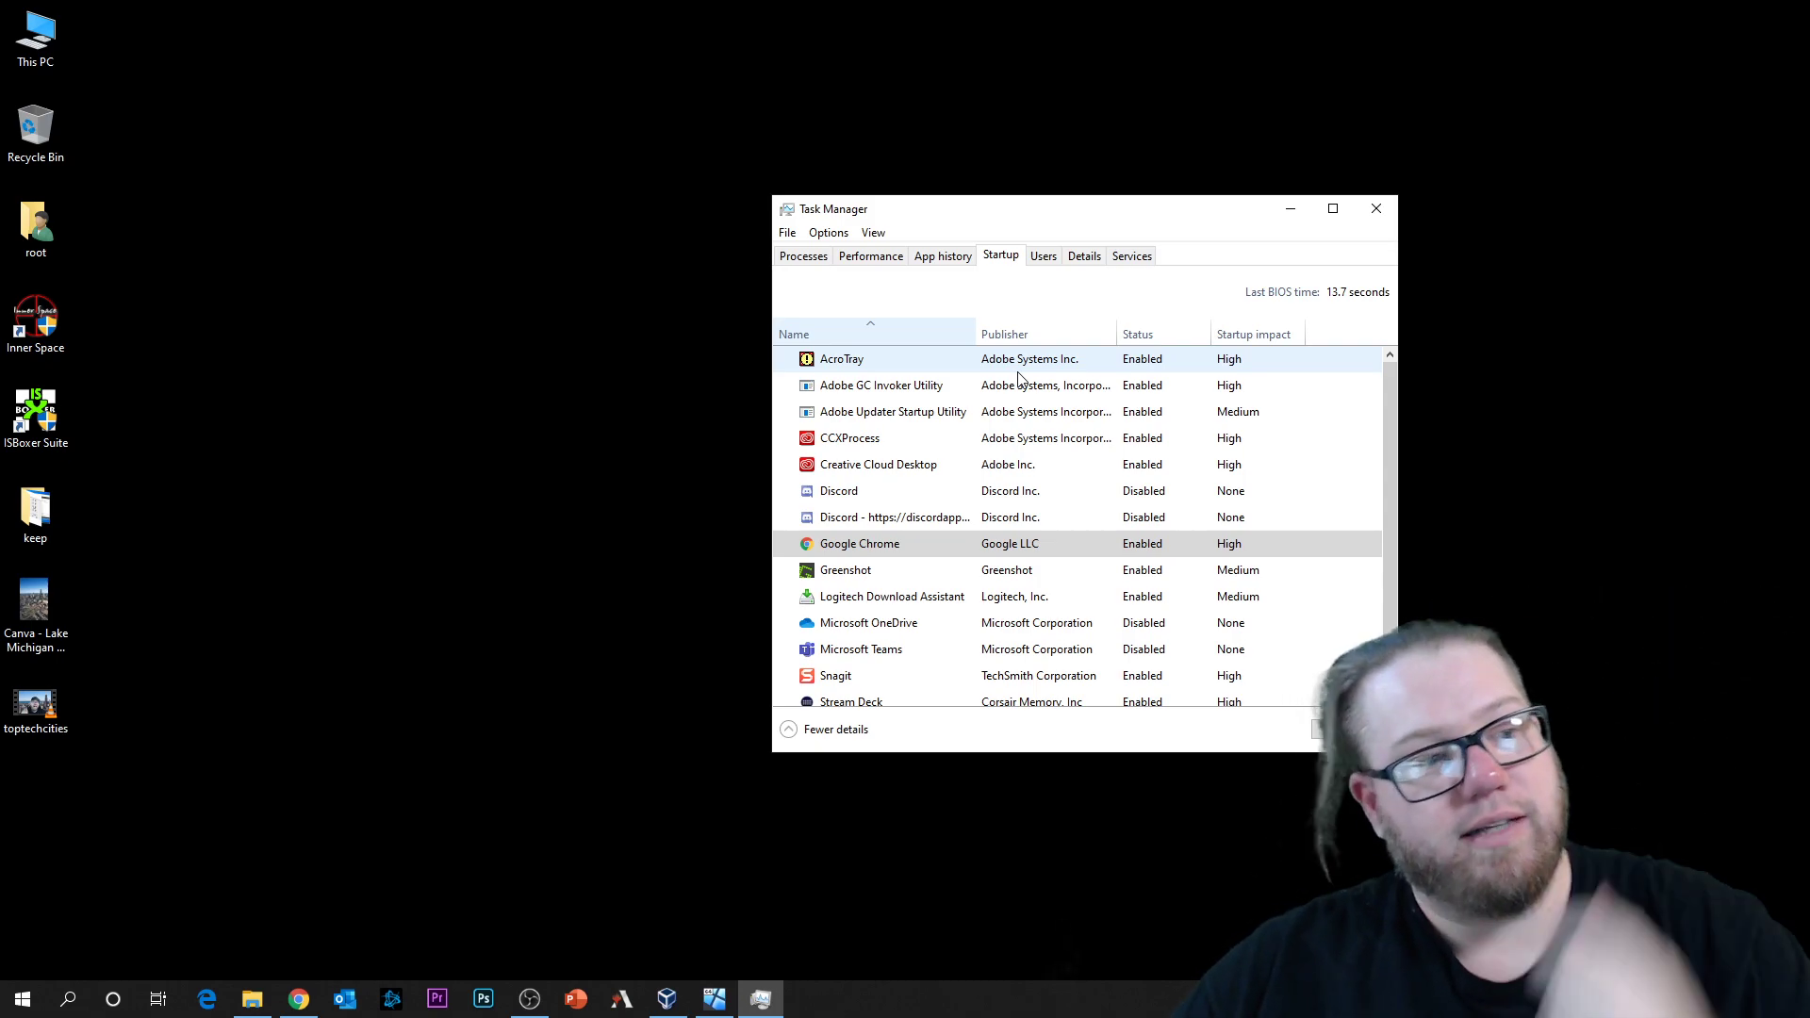
{"action": "left_click", "coordinate": [990, 492]}
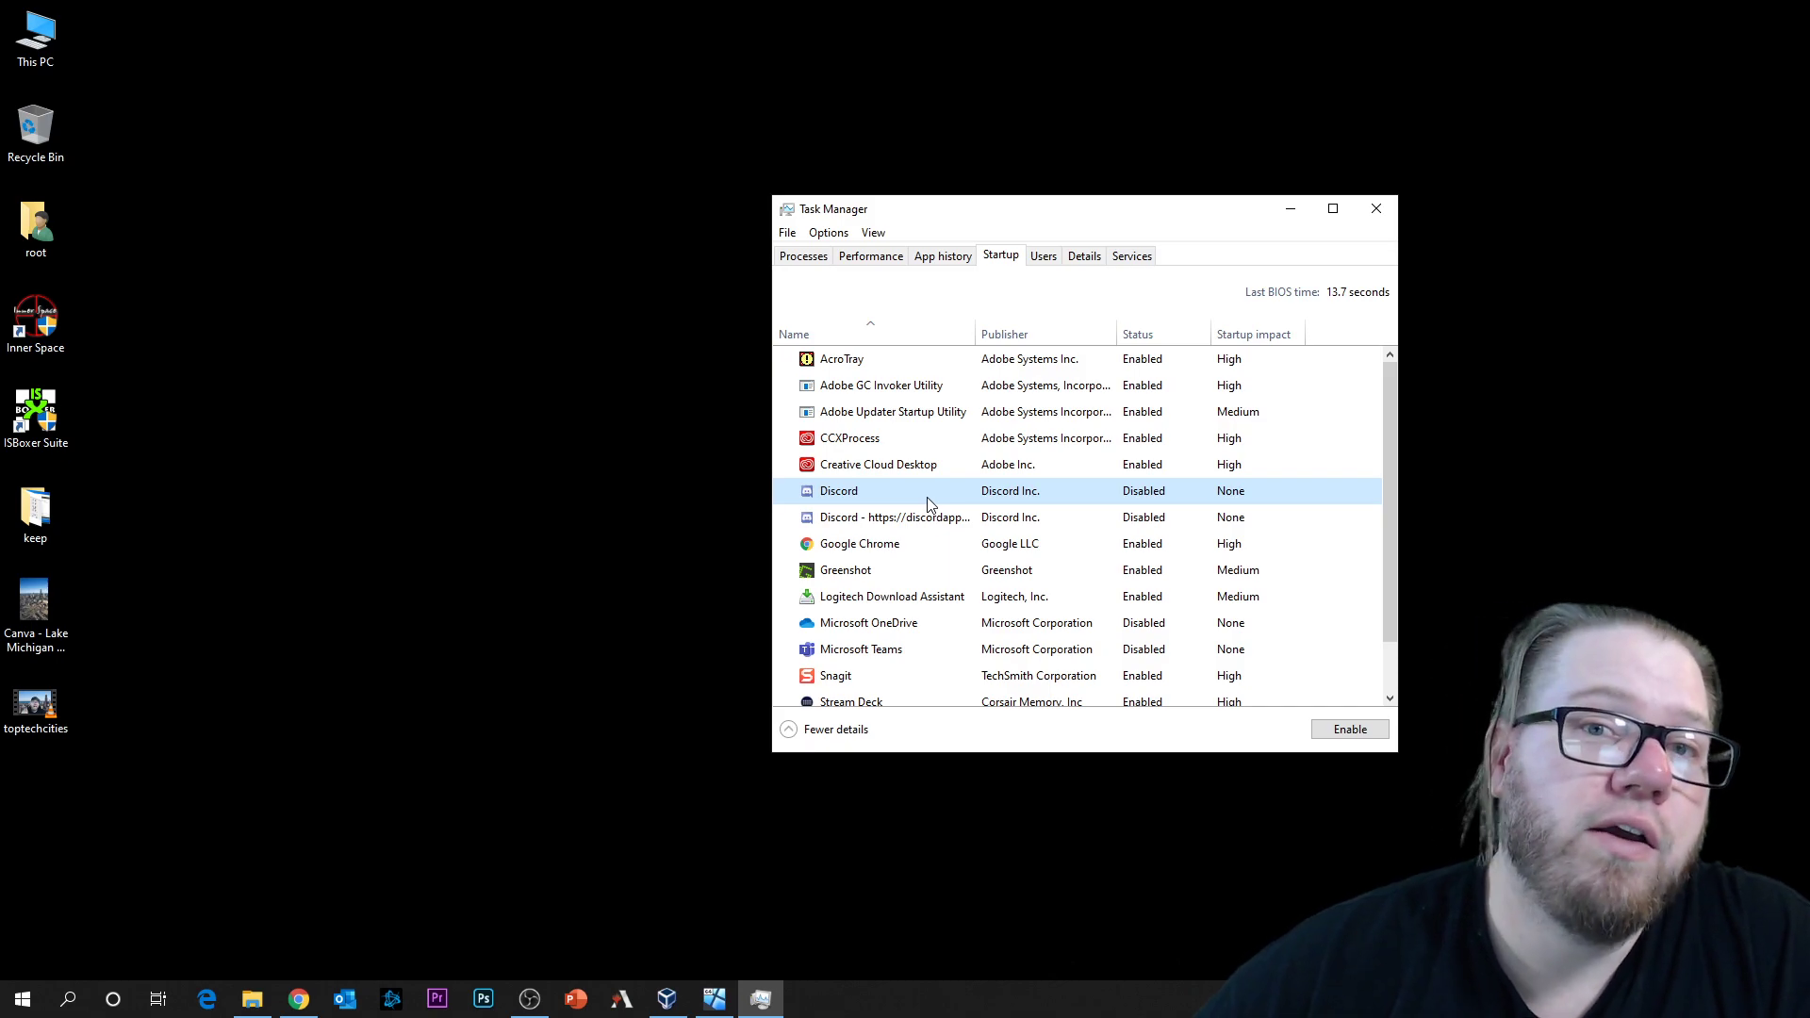
{"action": "left_click", "coordinate": [1117, 519]}
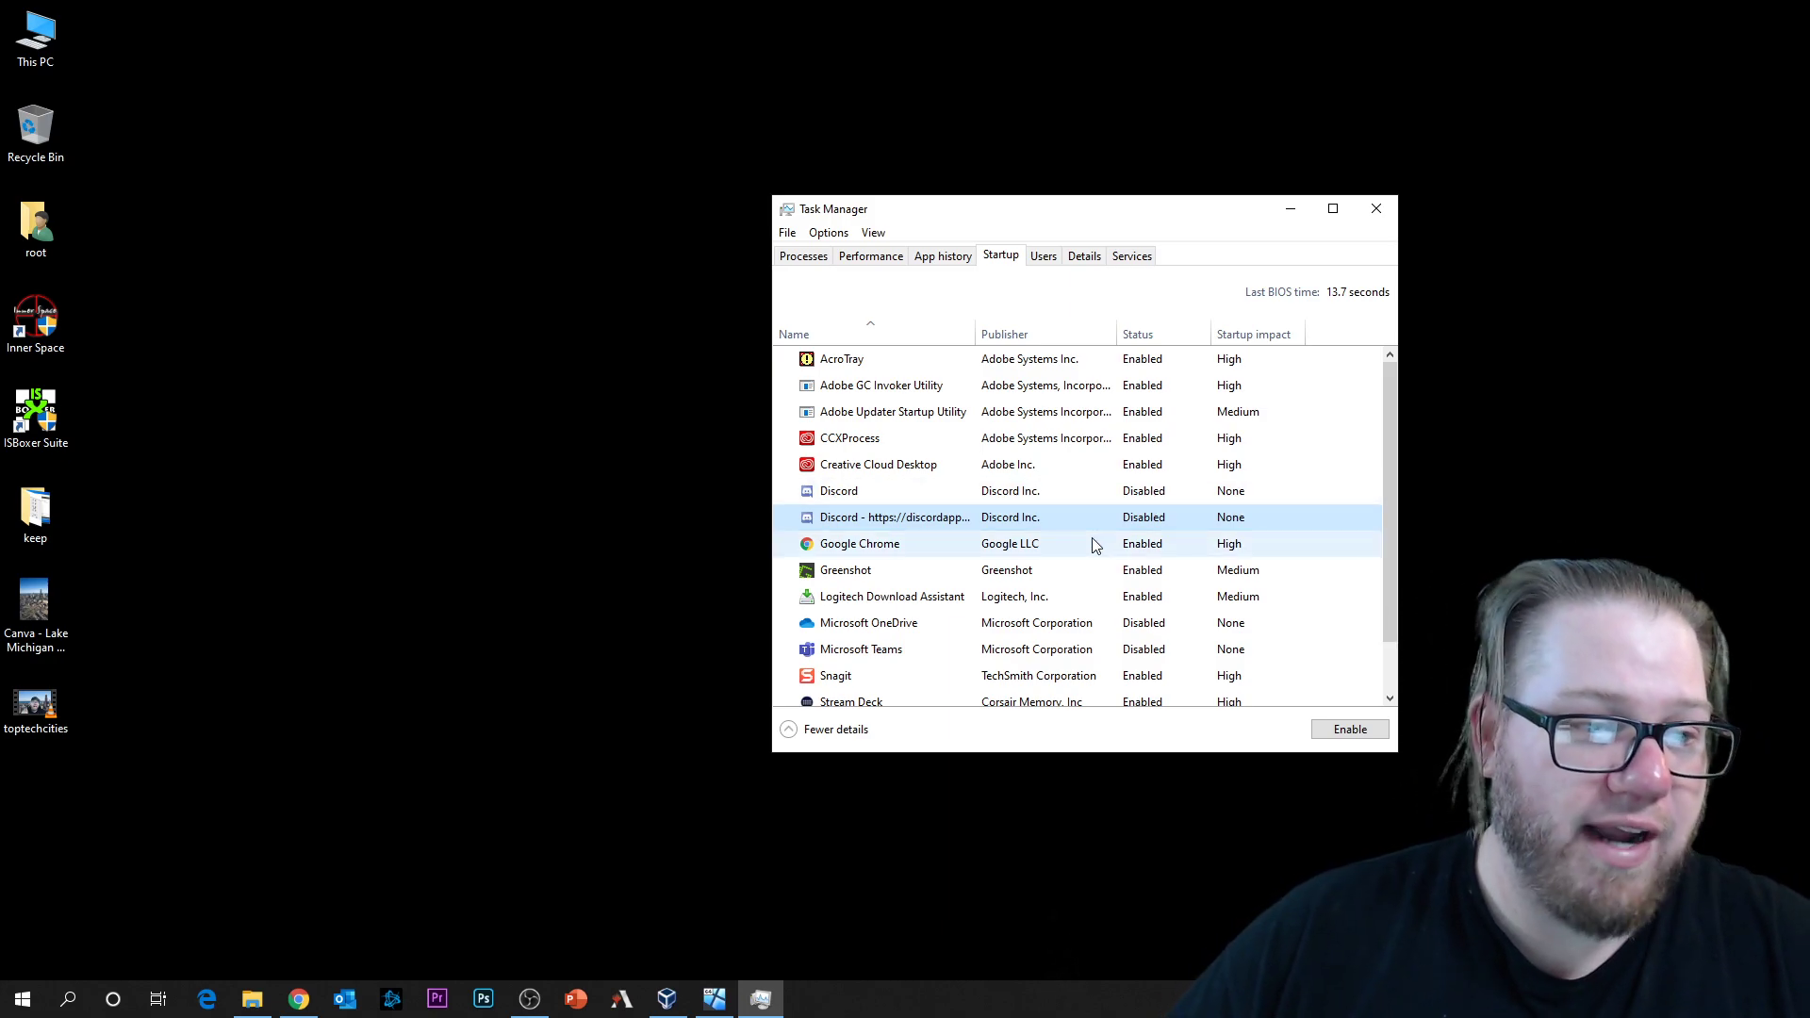
{"action": "scroll", "coordinate": [1094, 546], "scroll_direction": "down", "scroll_amount": 1}
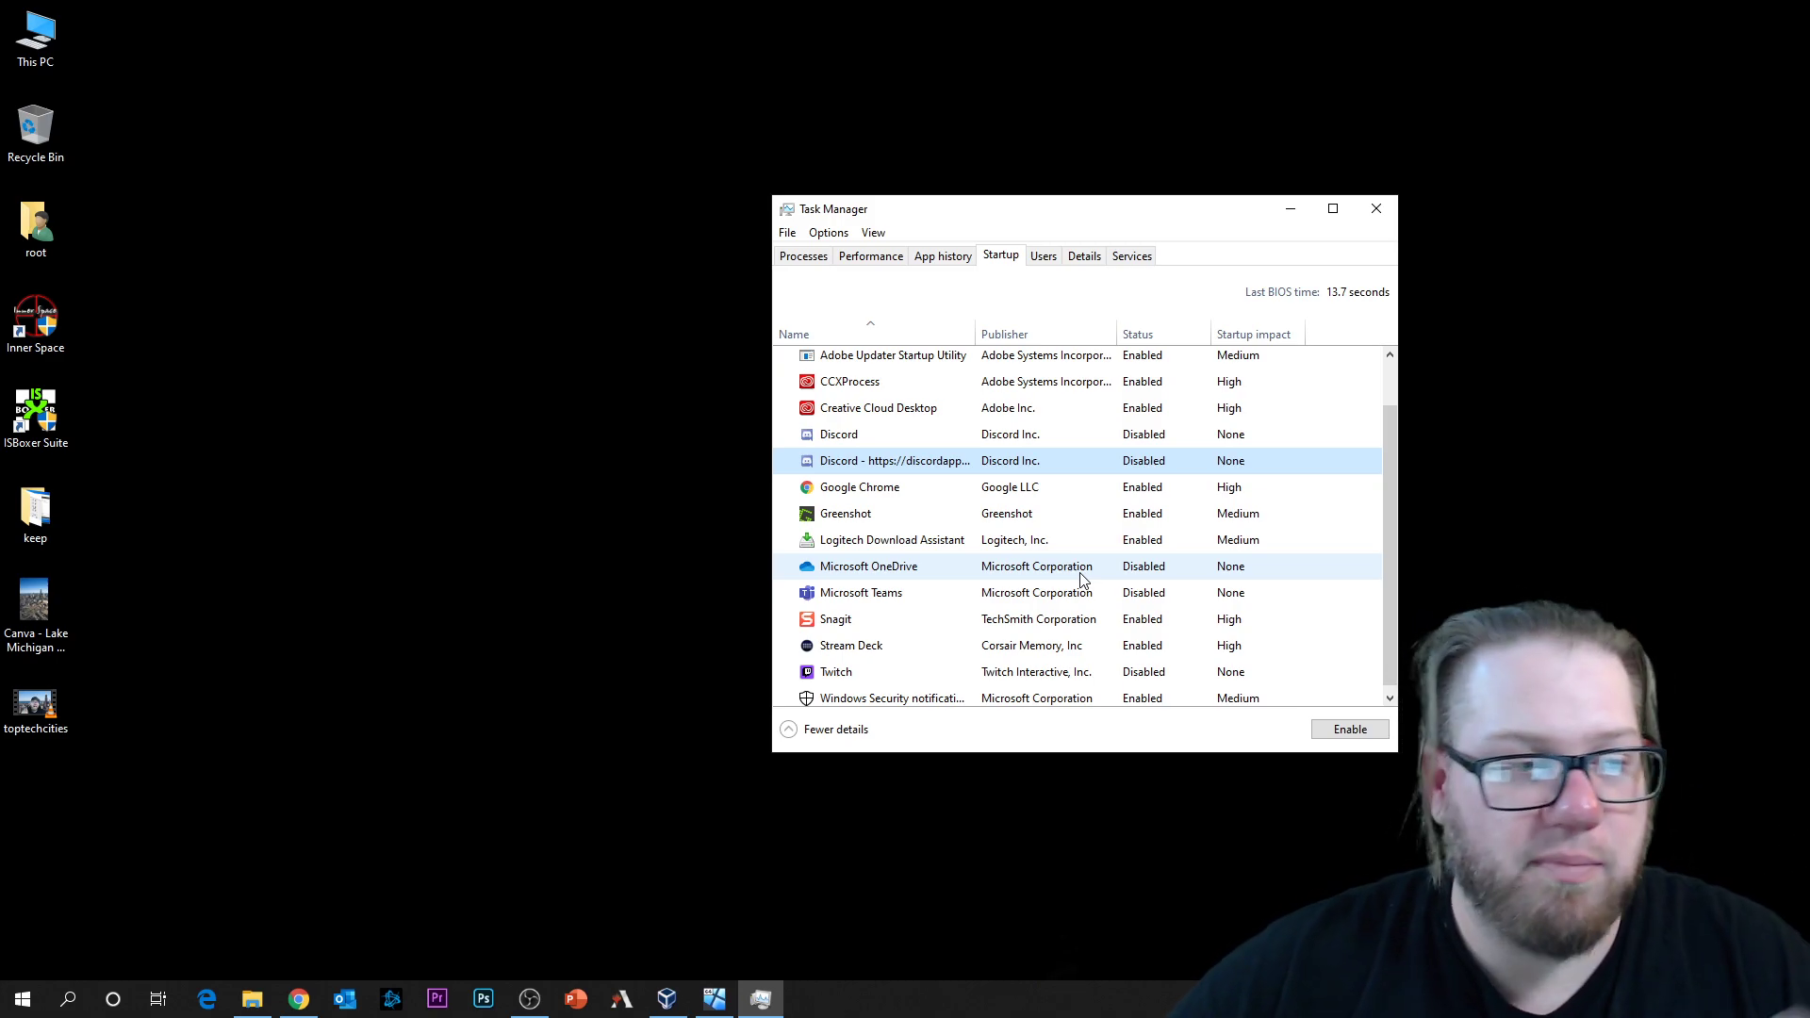
{"action": "scroll", "coordinate": [1075, 585], "scroll_direction": "down", "scroll_amount": 1}
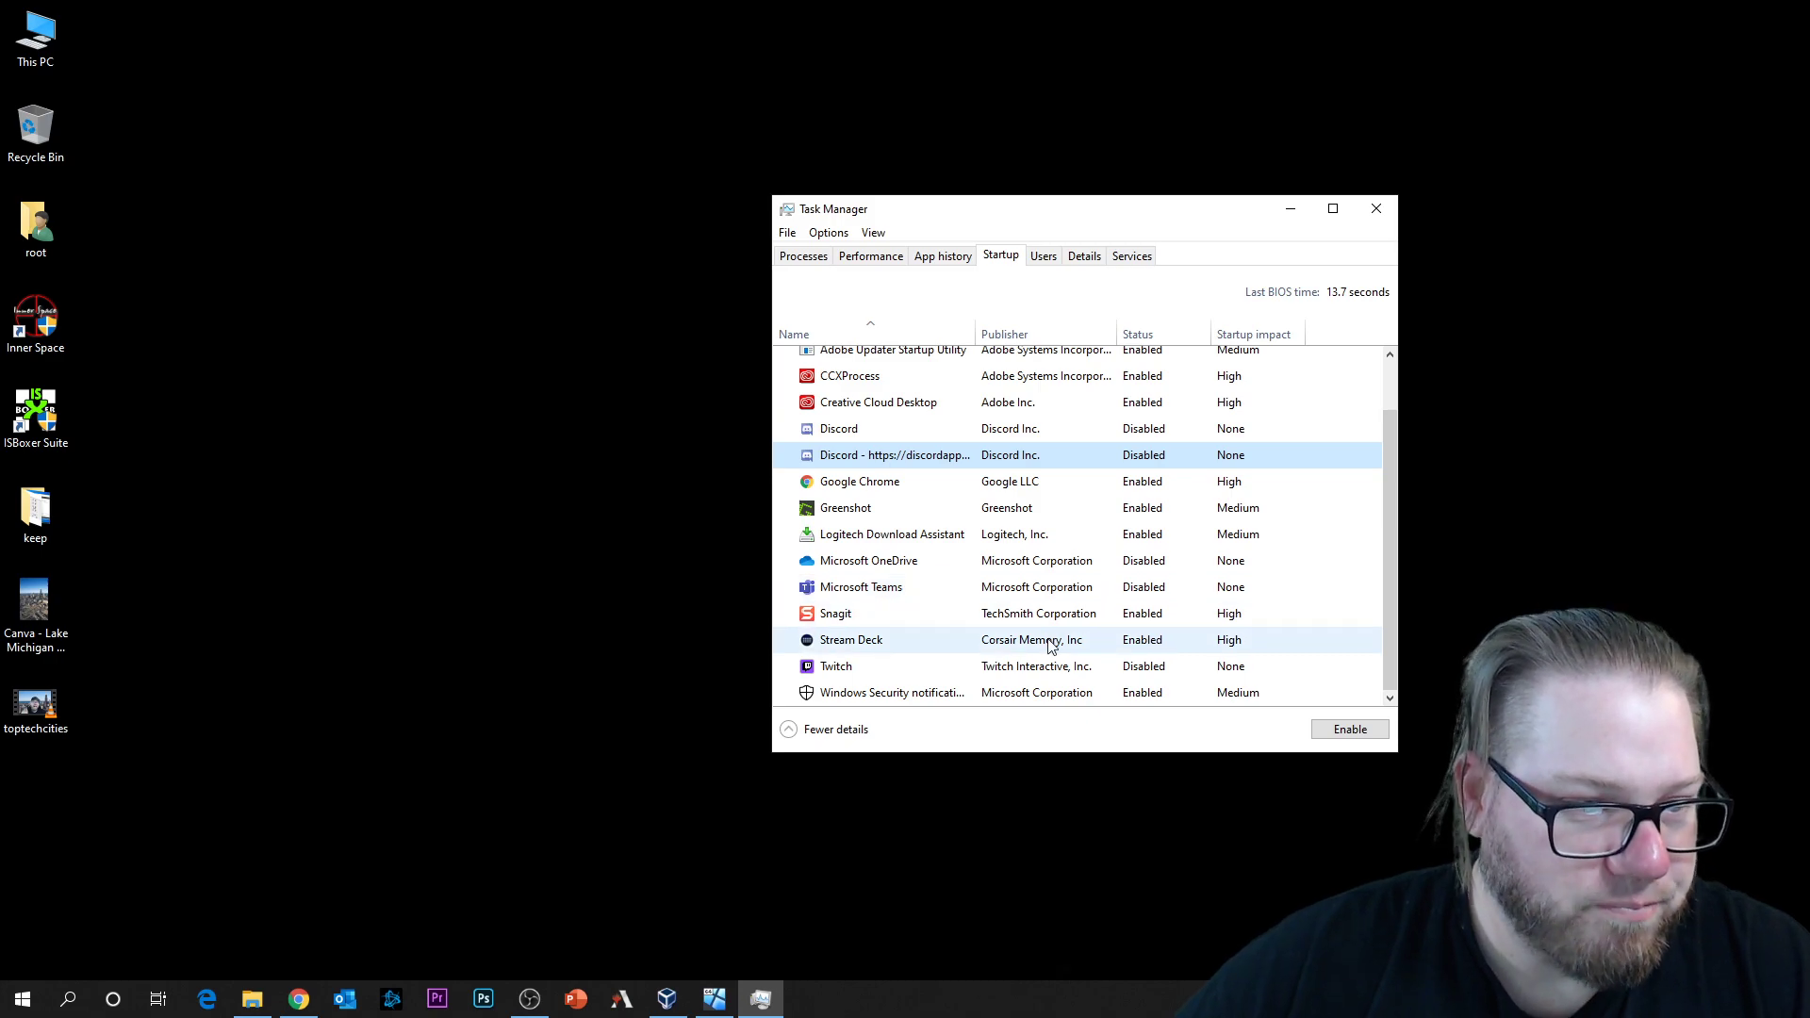
{"action": "left_click", "coordinate": [1105, 675]}
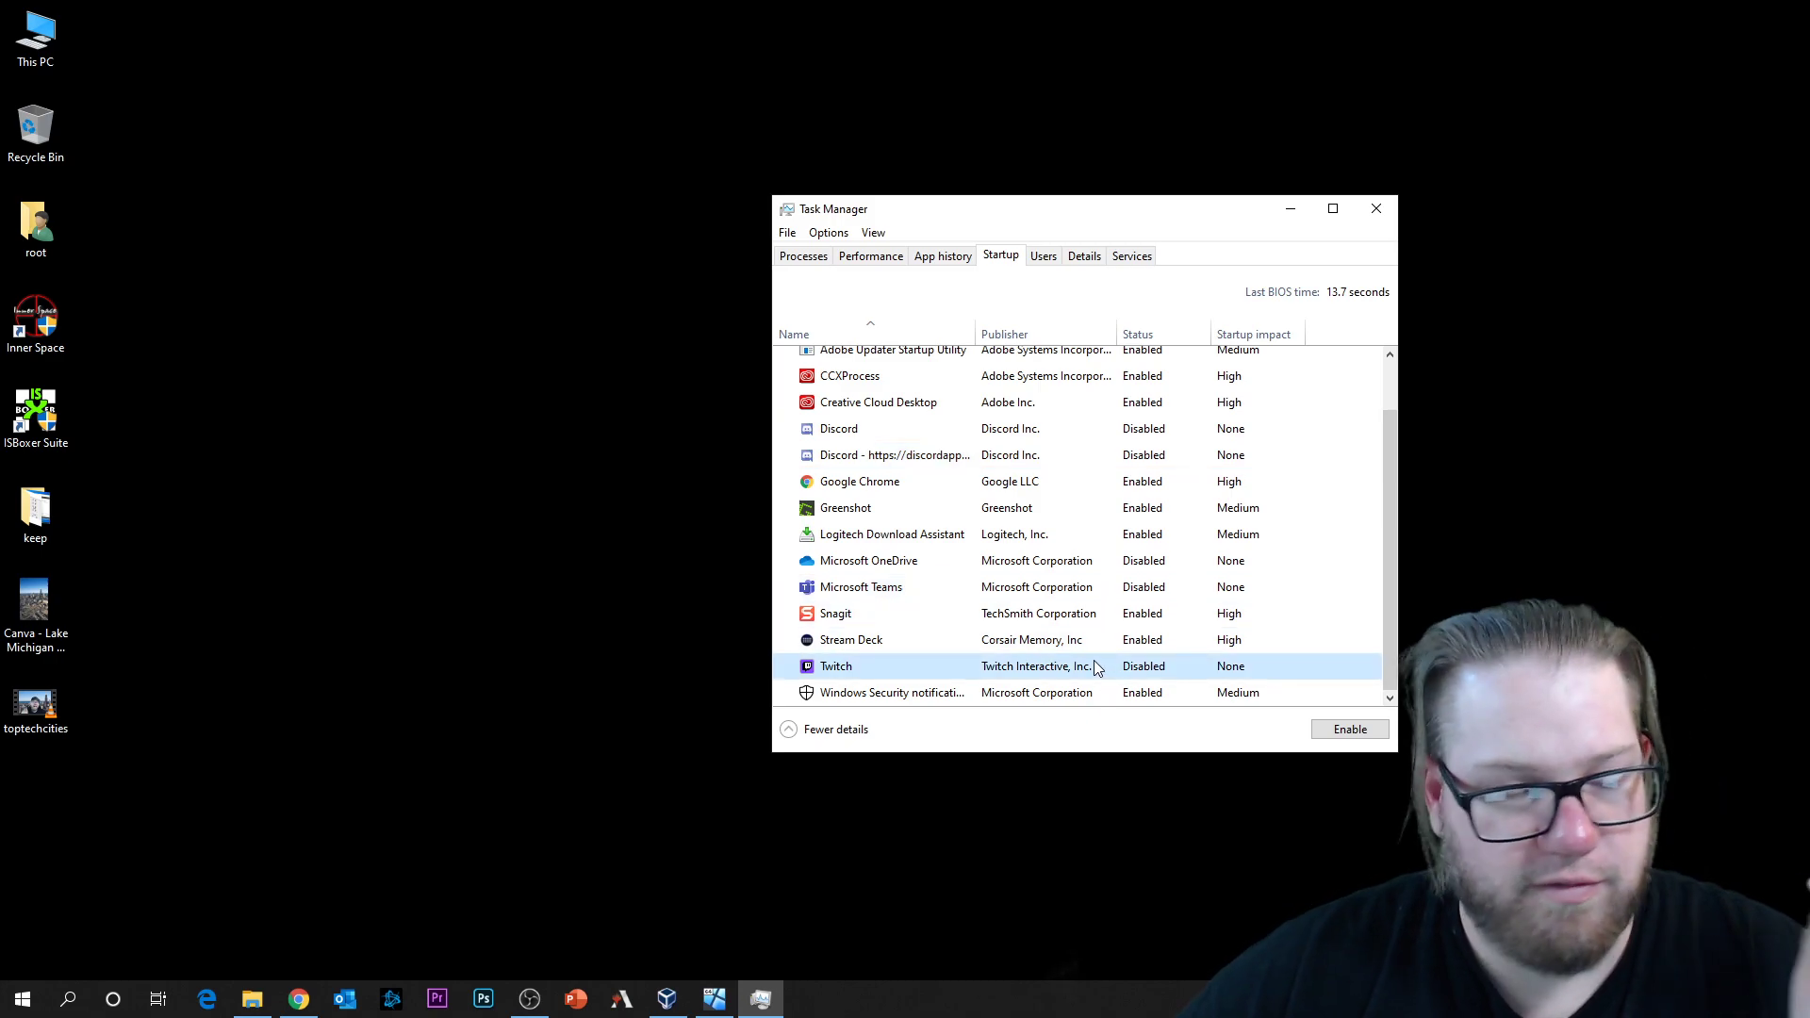
Step: Disable the Creative Cloud Desktop startup program on the host and enable it again
{"action": "scroll", "coordinate": [1060, 650], "scroll_direction": "up", "scroll_amount": 1}
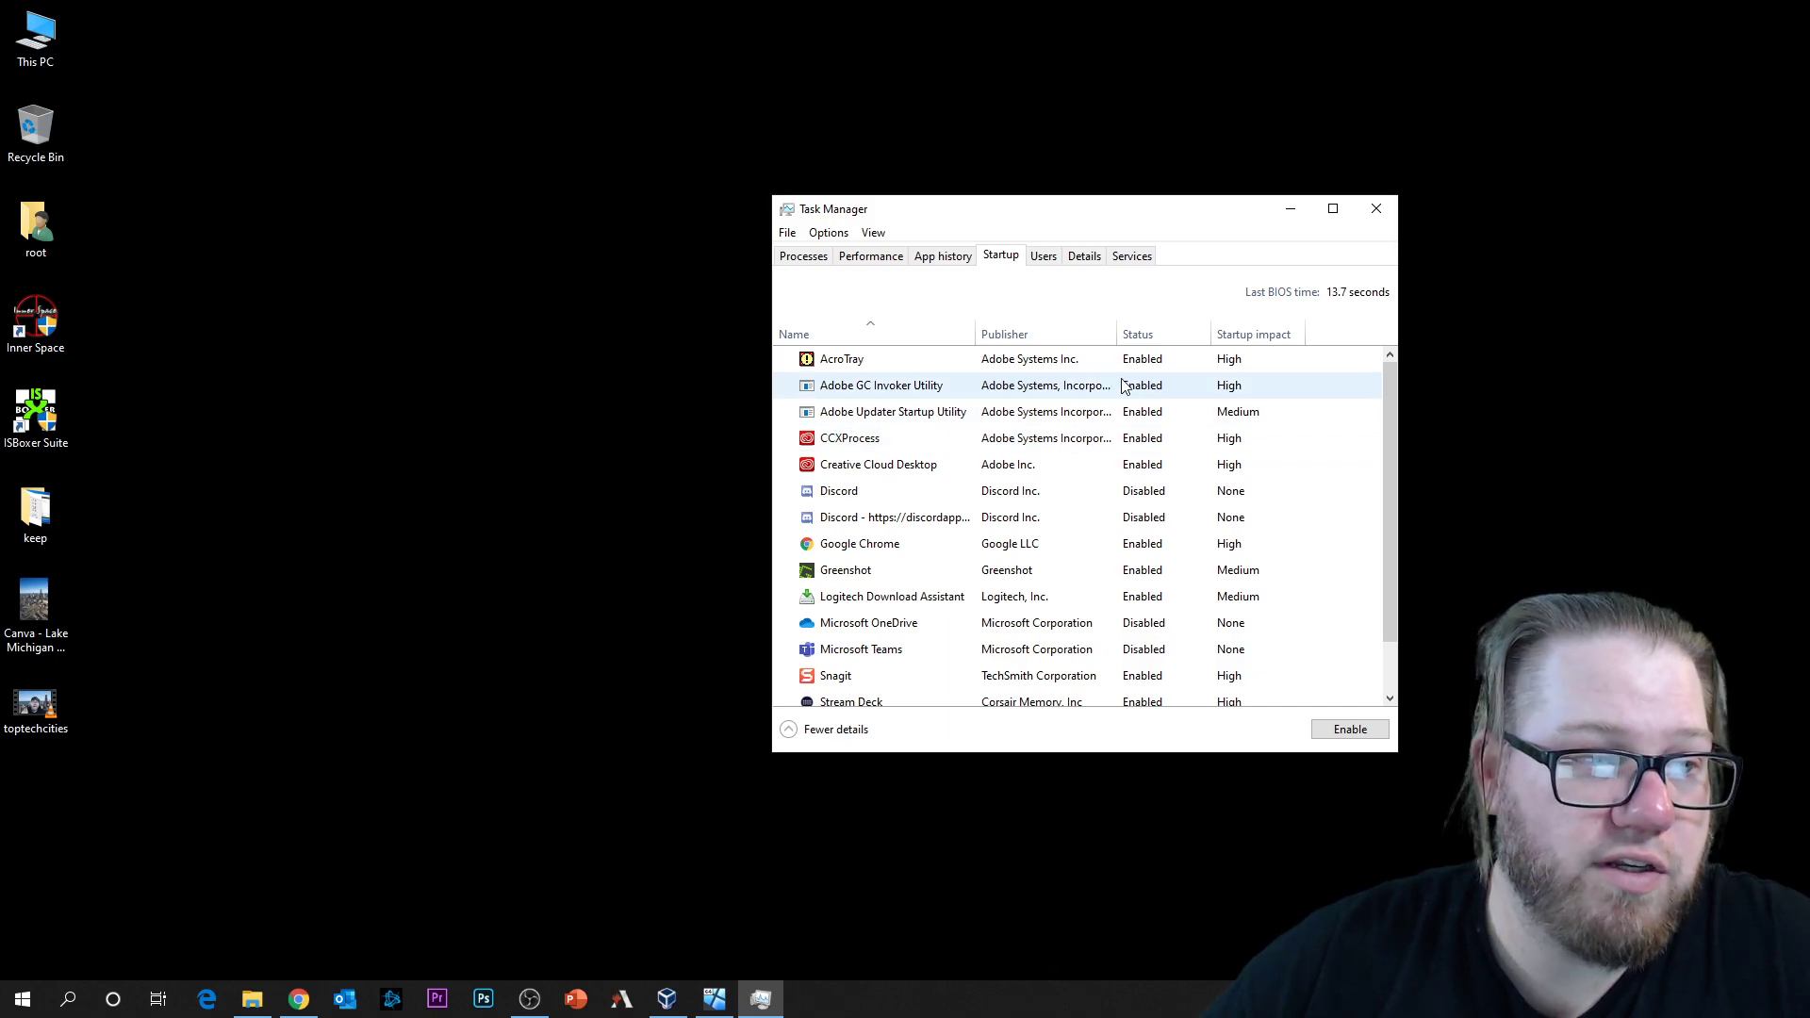
{"action": "left_click", "coordinate": [1118, 468]}
{"action": "left_click", "coordinate": [1349, 728]}
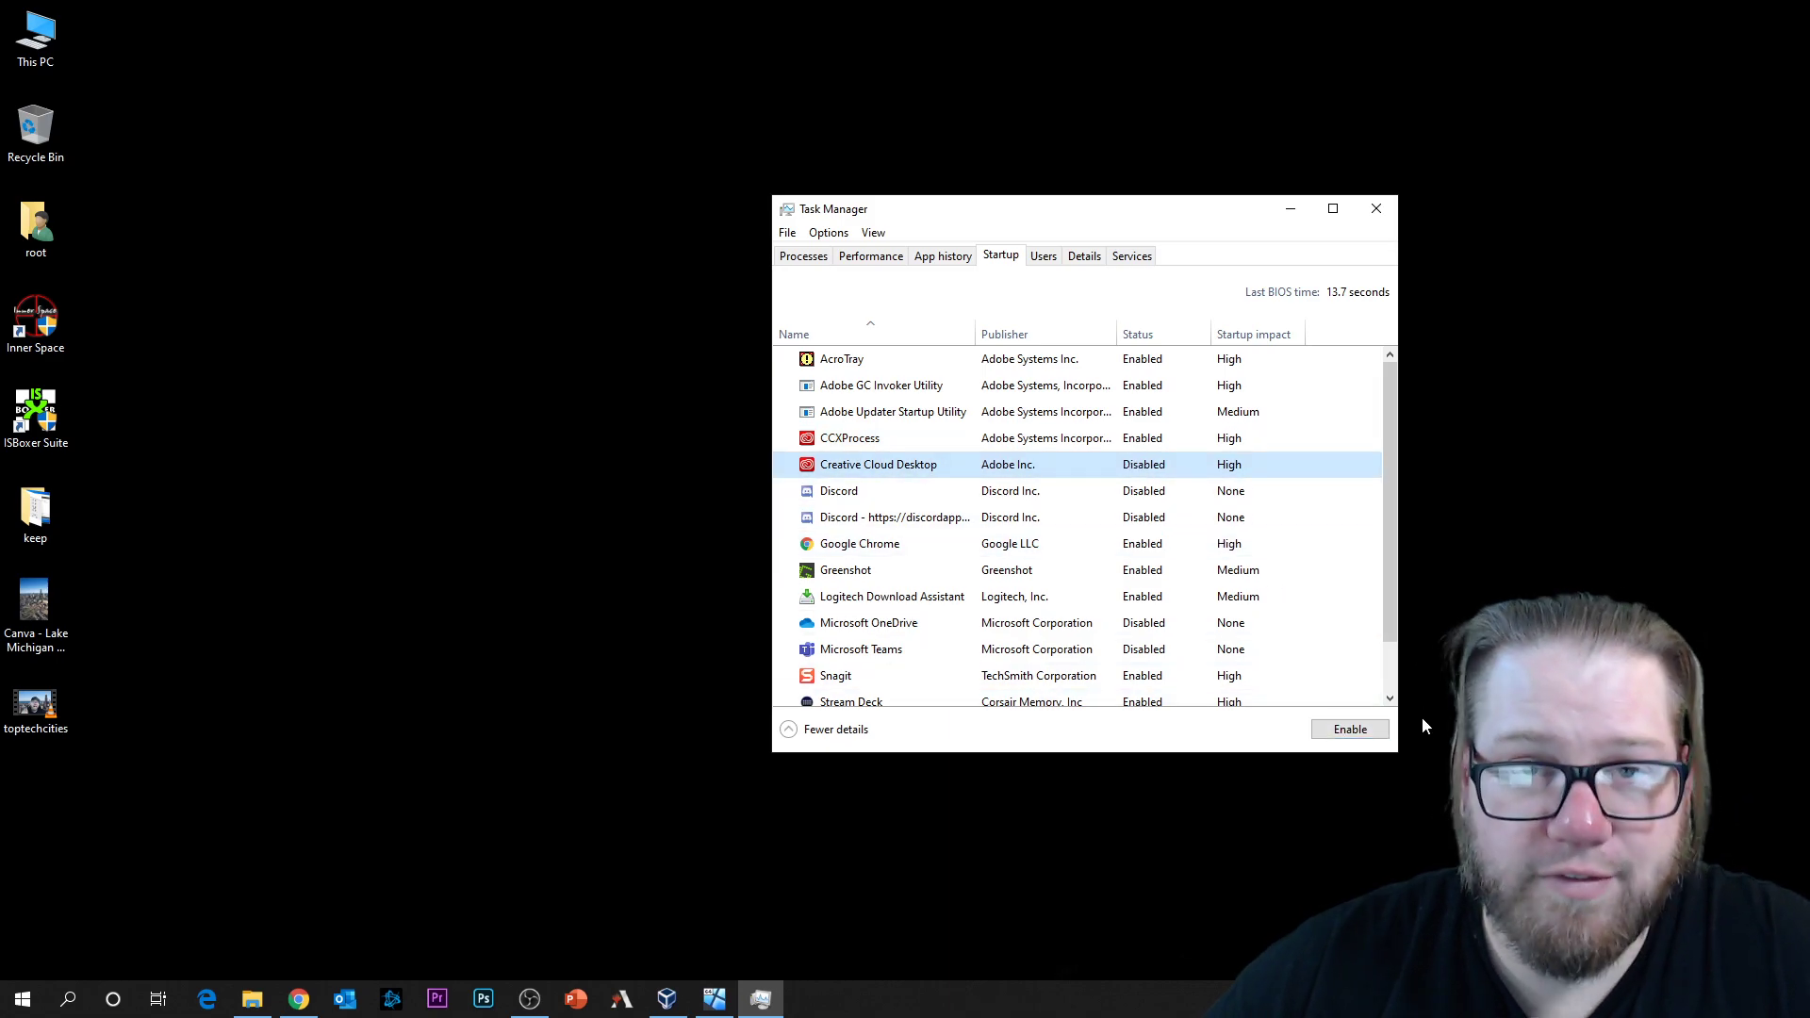
{"action": "left_click", "coordinate": [1348, 729]}
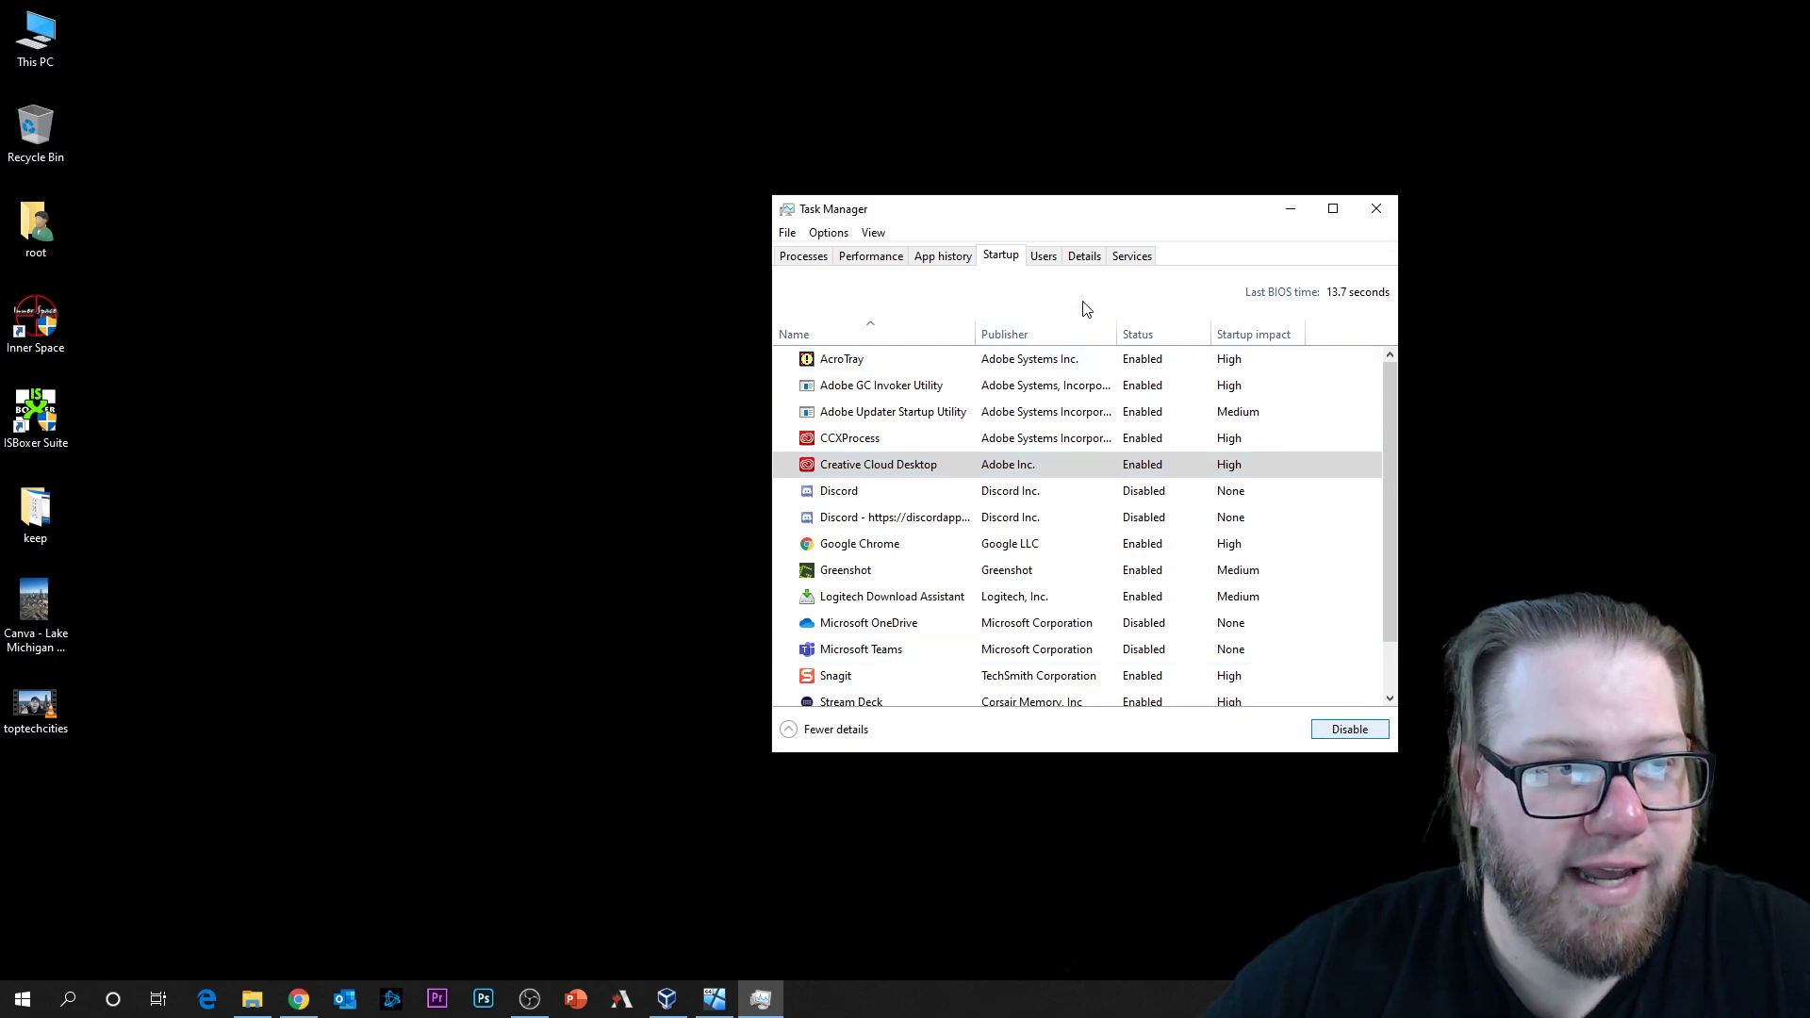
Step: Show the host's detailed process list and arrange its Task Manager side by side with the restored Server 2019 virtual machine
{"action": "left_click", "coordinate": [1080, 266]}
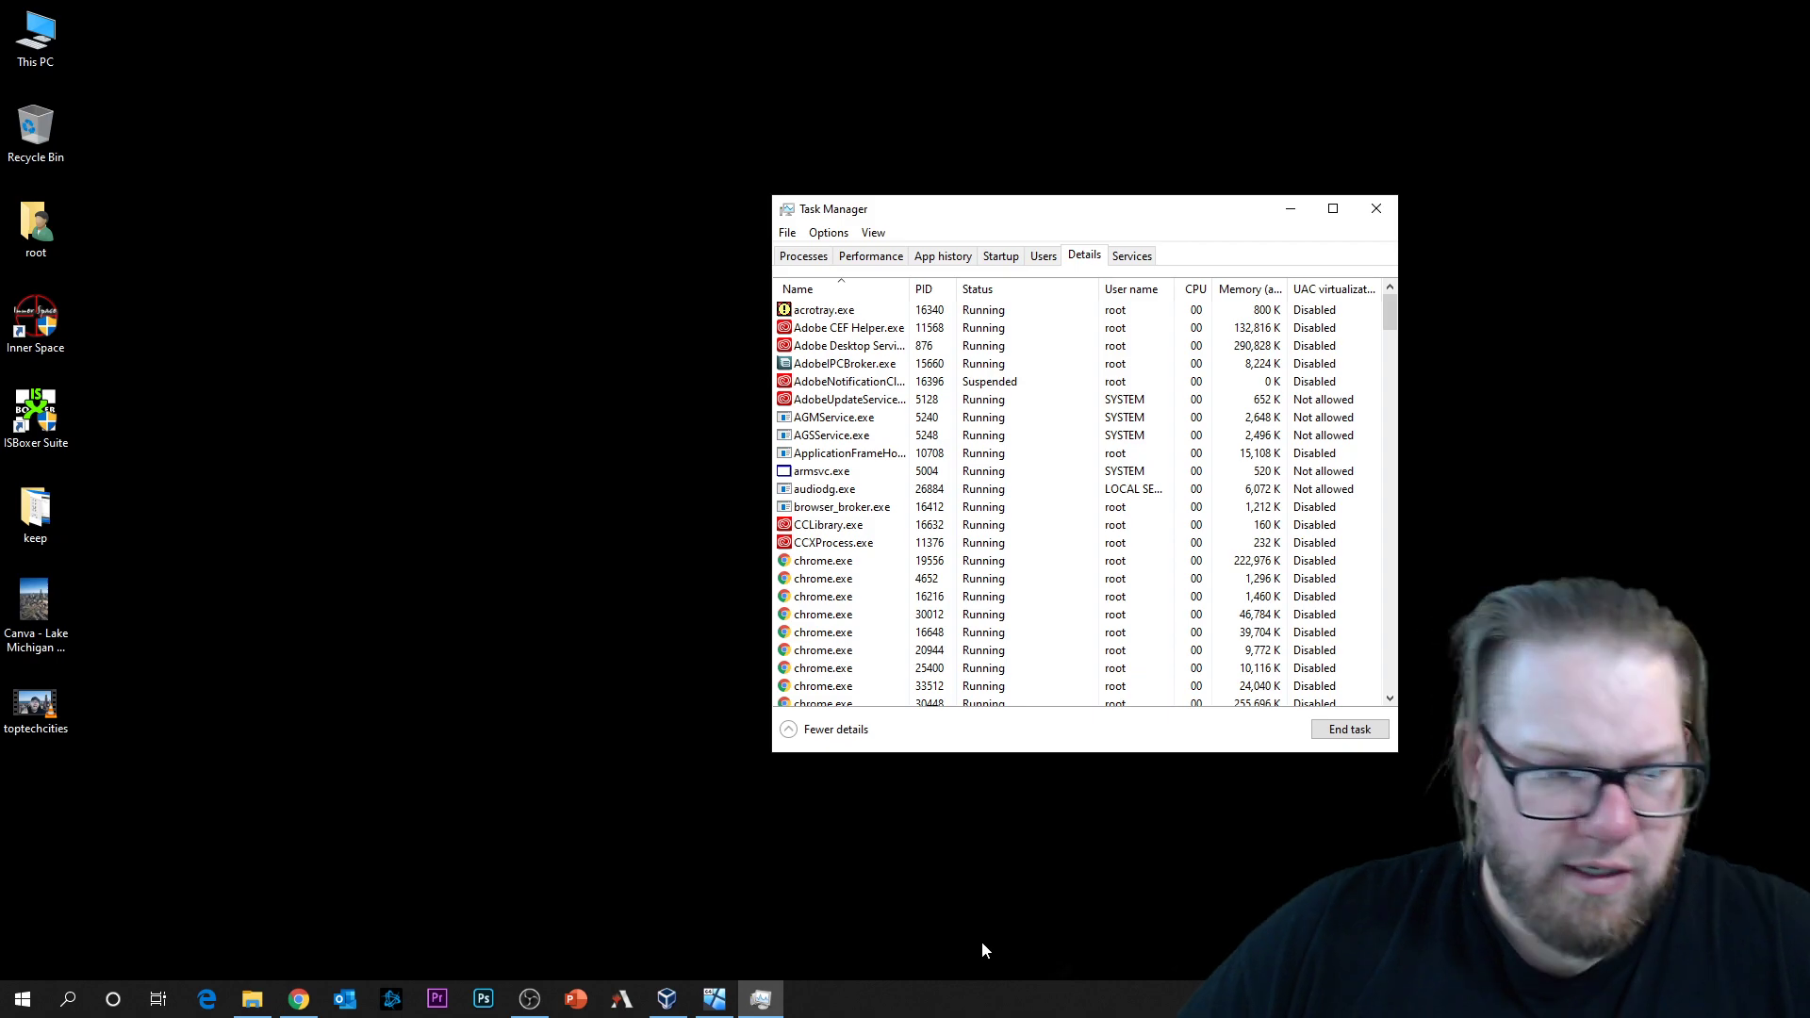
{"action": "left_click", "coordinate": [713, 998]}
{"action": "left_click_drag", "start_coordinate": [1164, 129], "coordinate": [1270, 139]}
{"action": "left_click", "coordinate": [761, 998]}
{"action": "left_click_drag", "start_coordinate": [209, 181], "coordinate": [218, 185]}
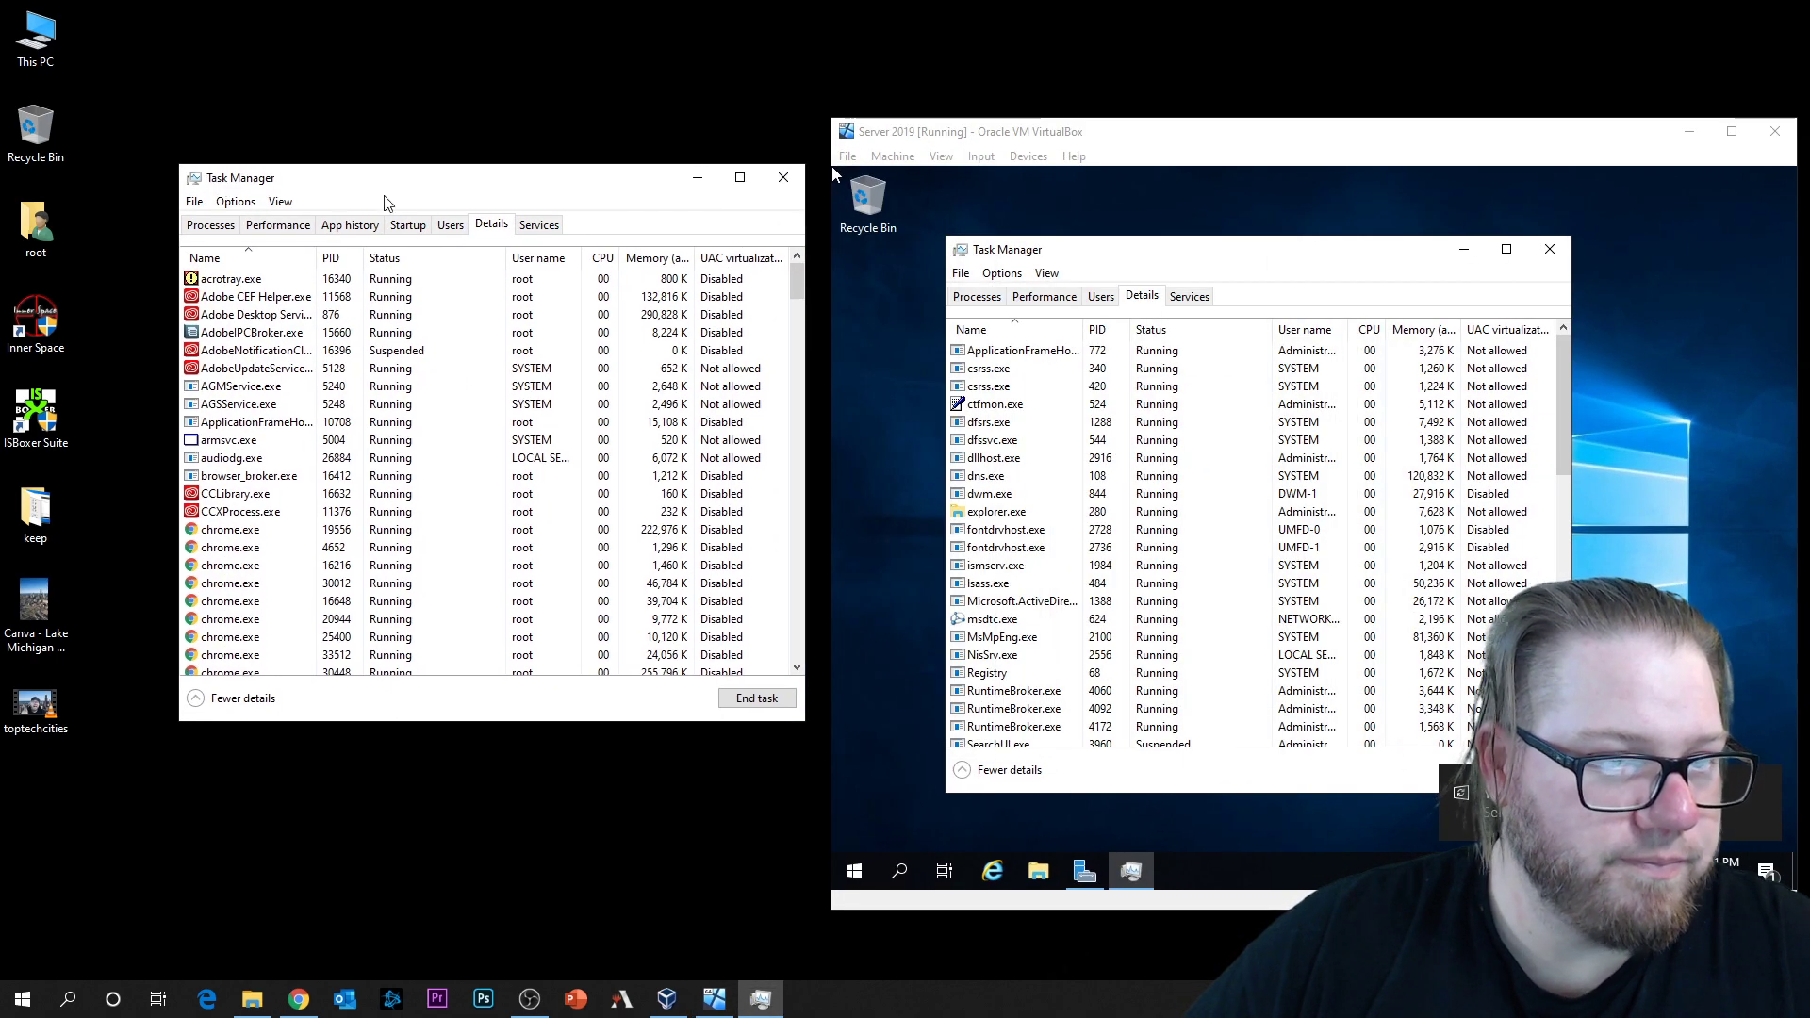
{"action": "left_click_drag", "start_coordinate": [1348, 131], "coordinate": [1310, 116]}
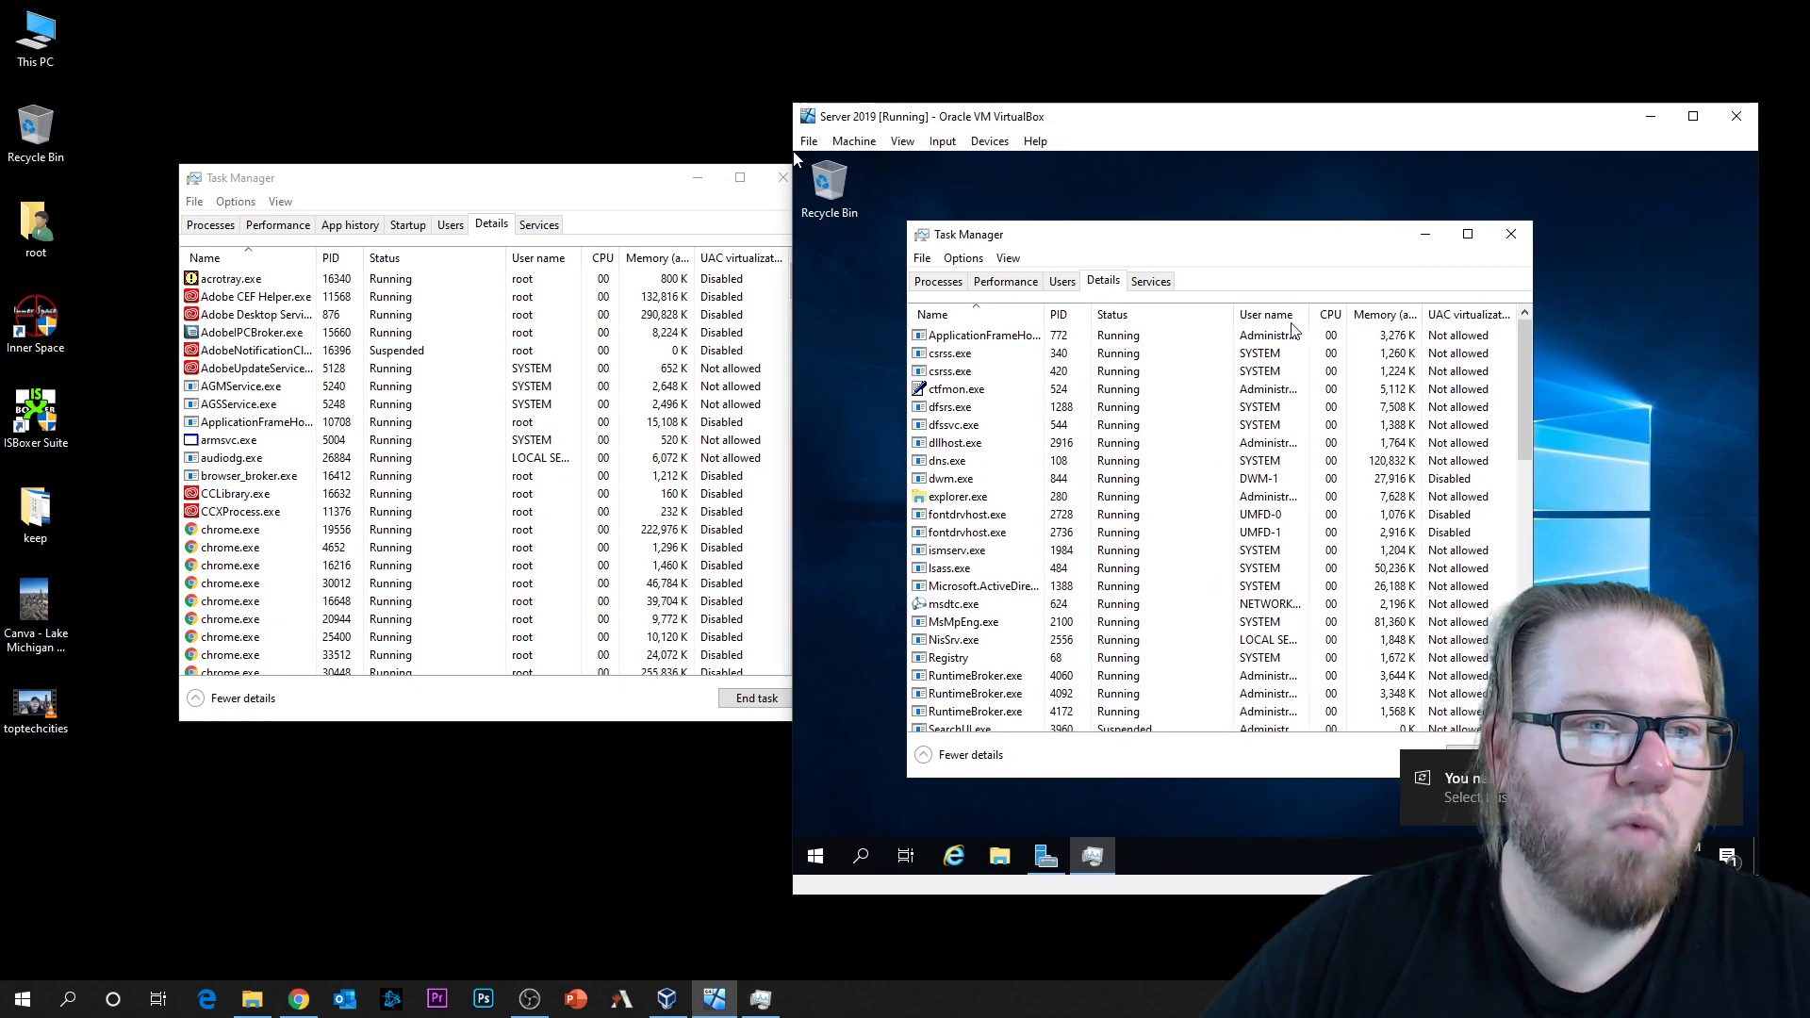
Step: Examine the host's detailed process list from the Adobe and Chrome processes down to the svchost.exe and system processes
{"action": "left_click", "coordinate": [580, 212]}
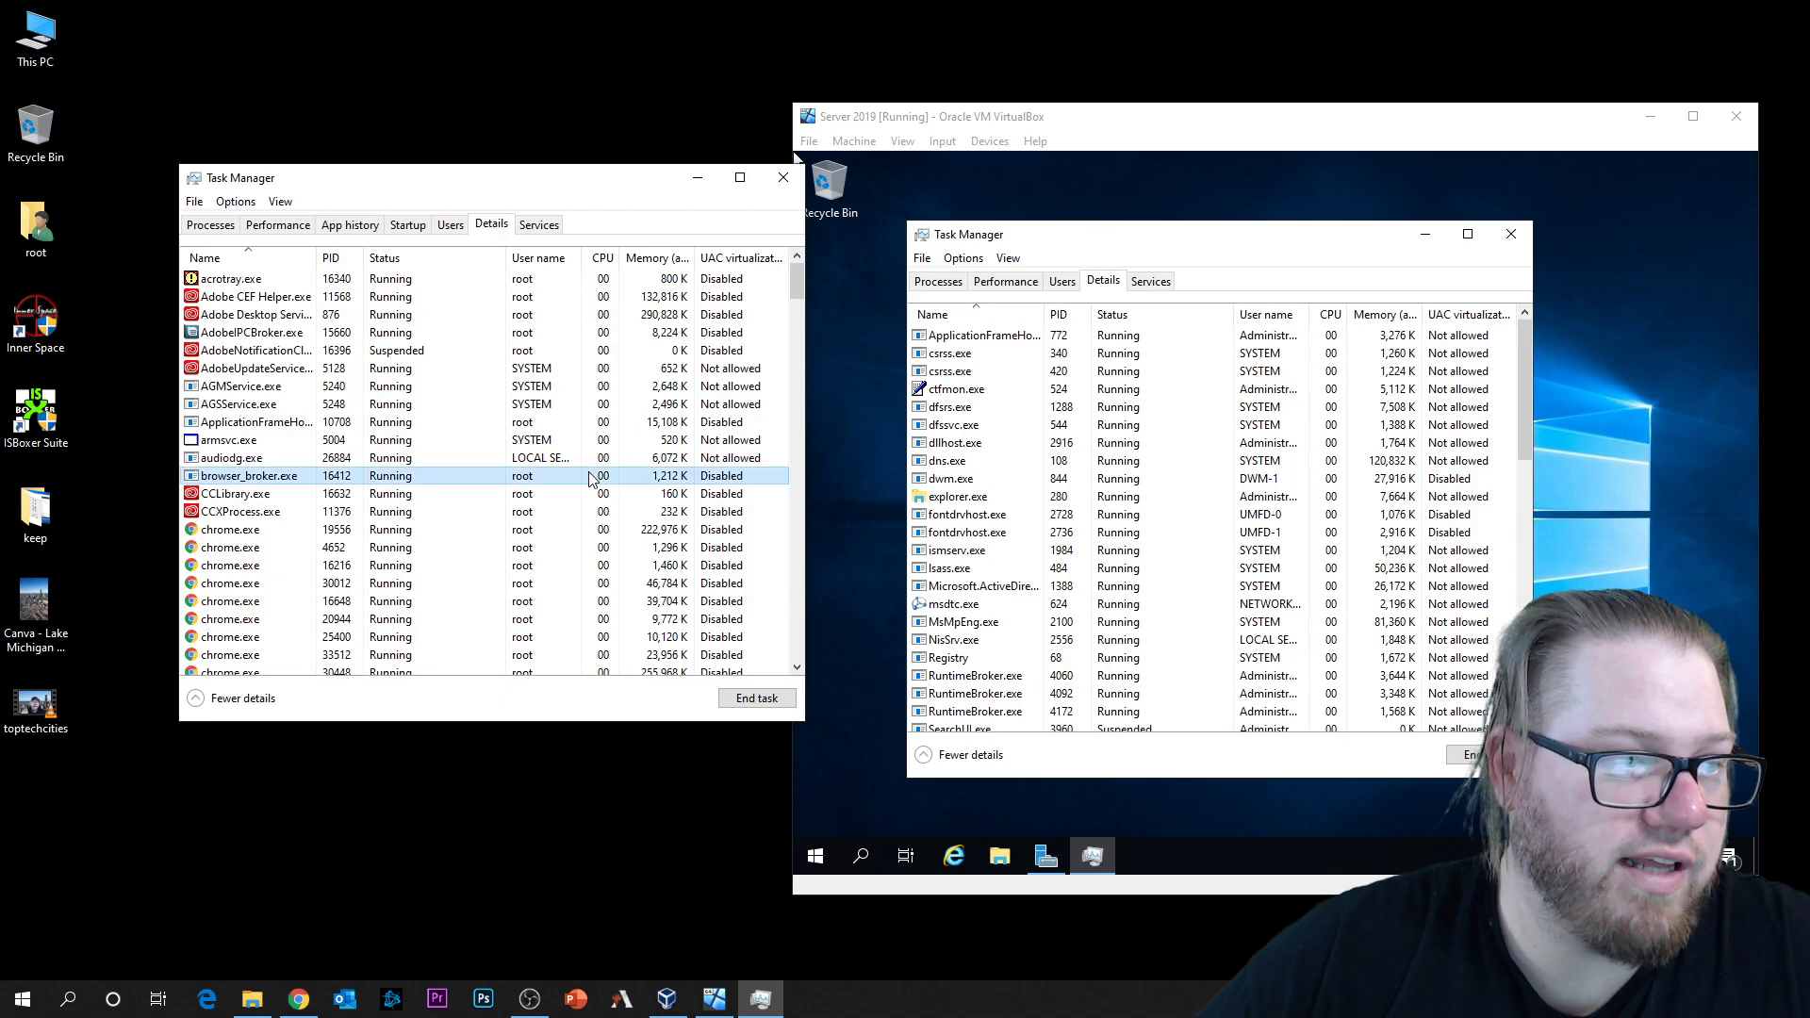
{"action": "scroll", "coordinate": [460, 500], "scroll_direction": "down", "scroll_amount": 5}
{"action": "scroll", "coordinate": [468, 491], "scroll_direction": "down", "scroll_amount": 12}
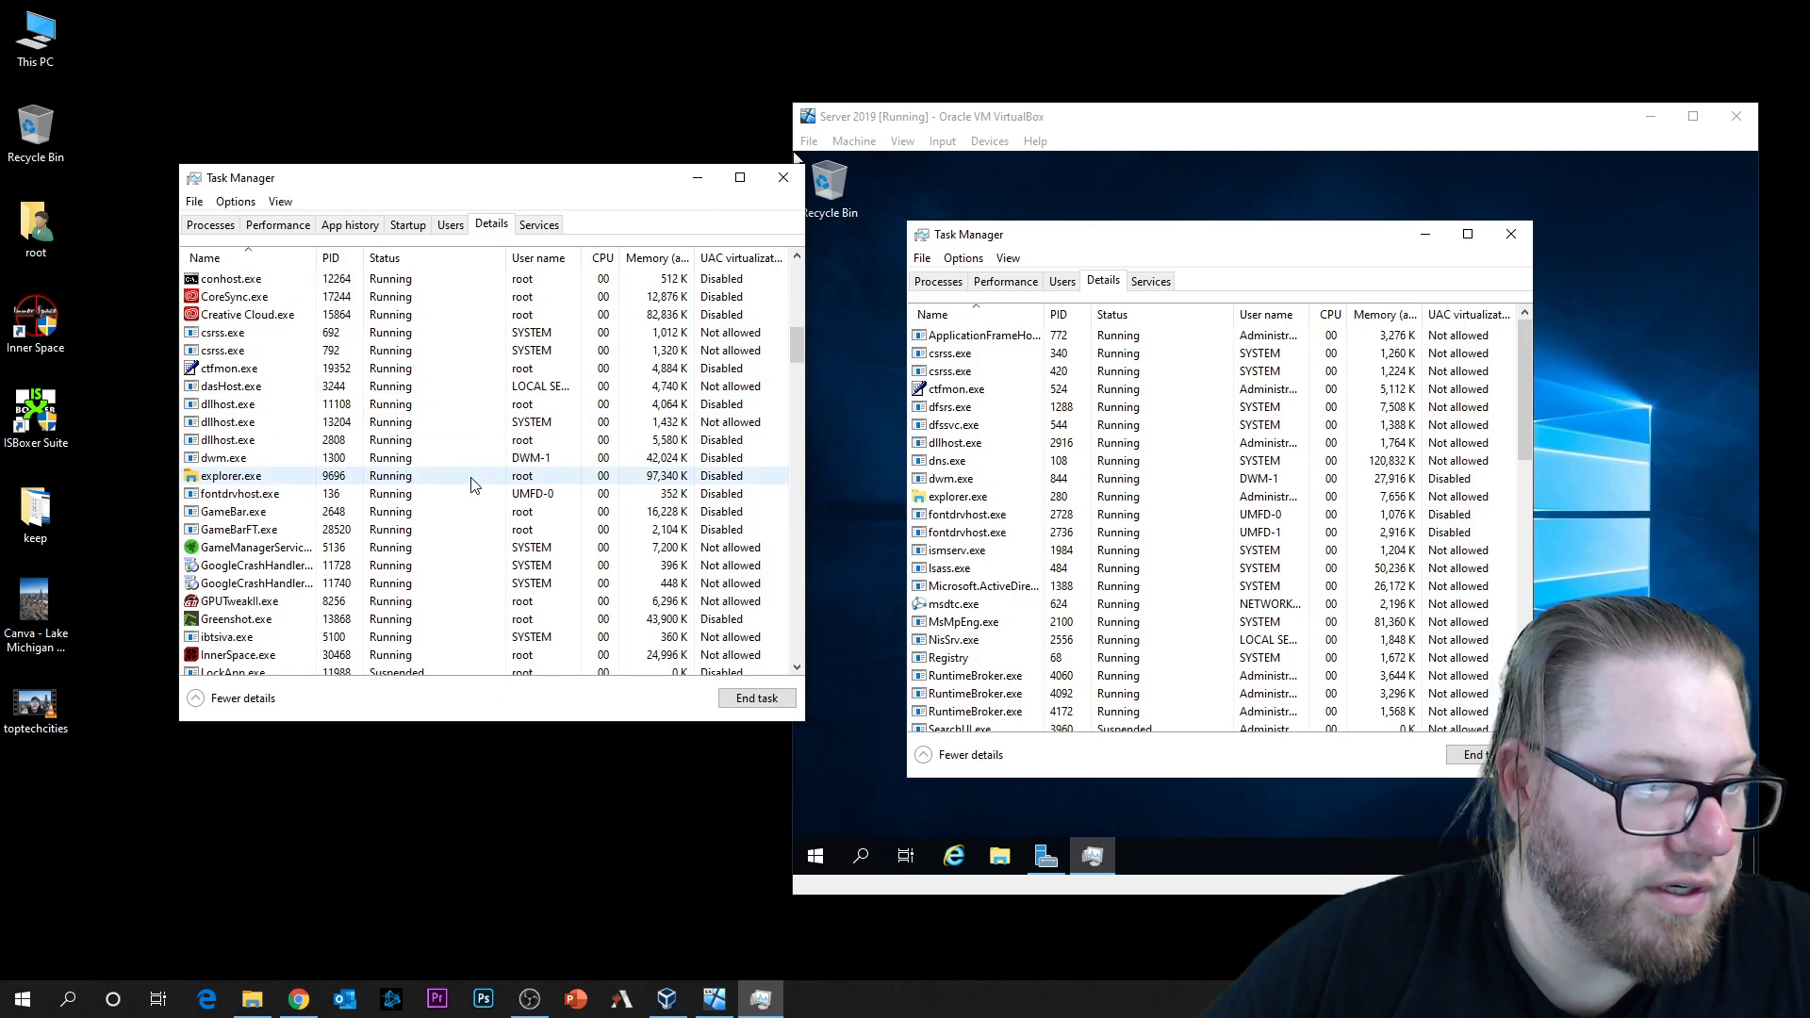
{"action": "scroll", "coordinate": [467, 471], "scroll_direction": "up", "scroll_amount": 15}
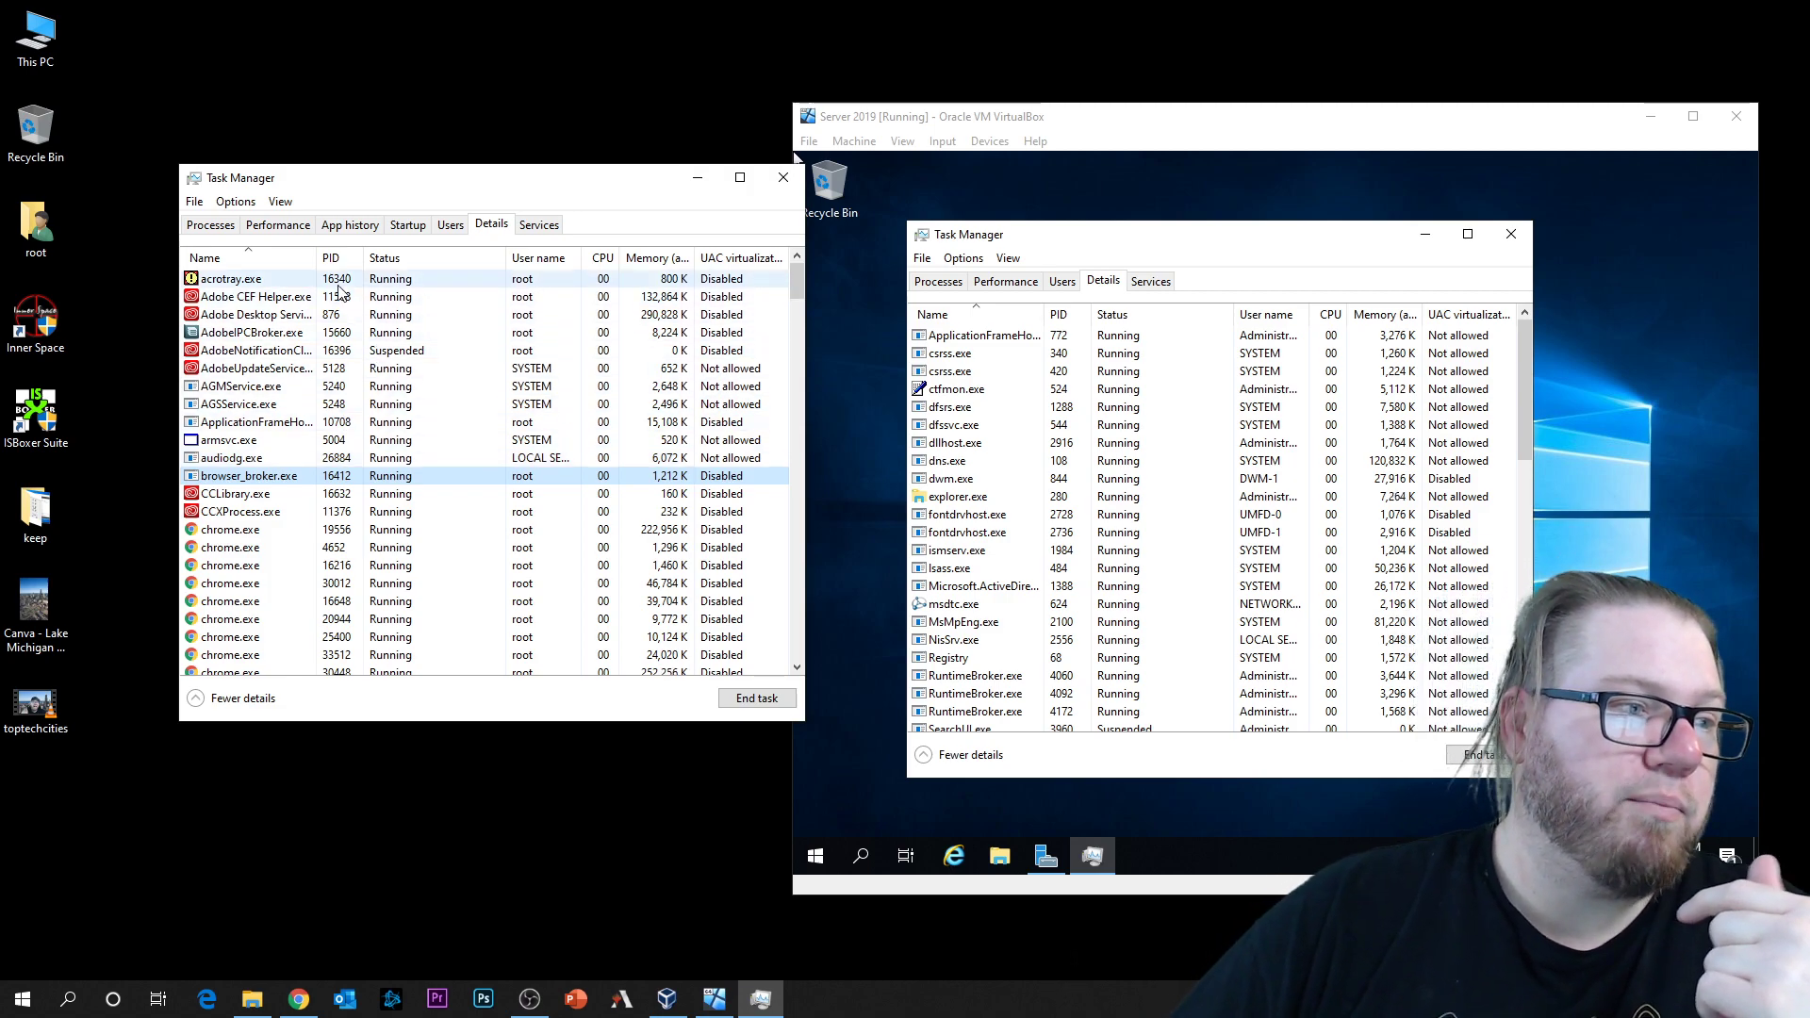
{"action": "left_click", "coordinate": [436, 369]}
{"action": "scroll", "coordinate": [436, 396], "scroll_direction": "down", "scroll_amount": 3}
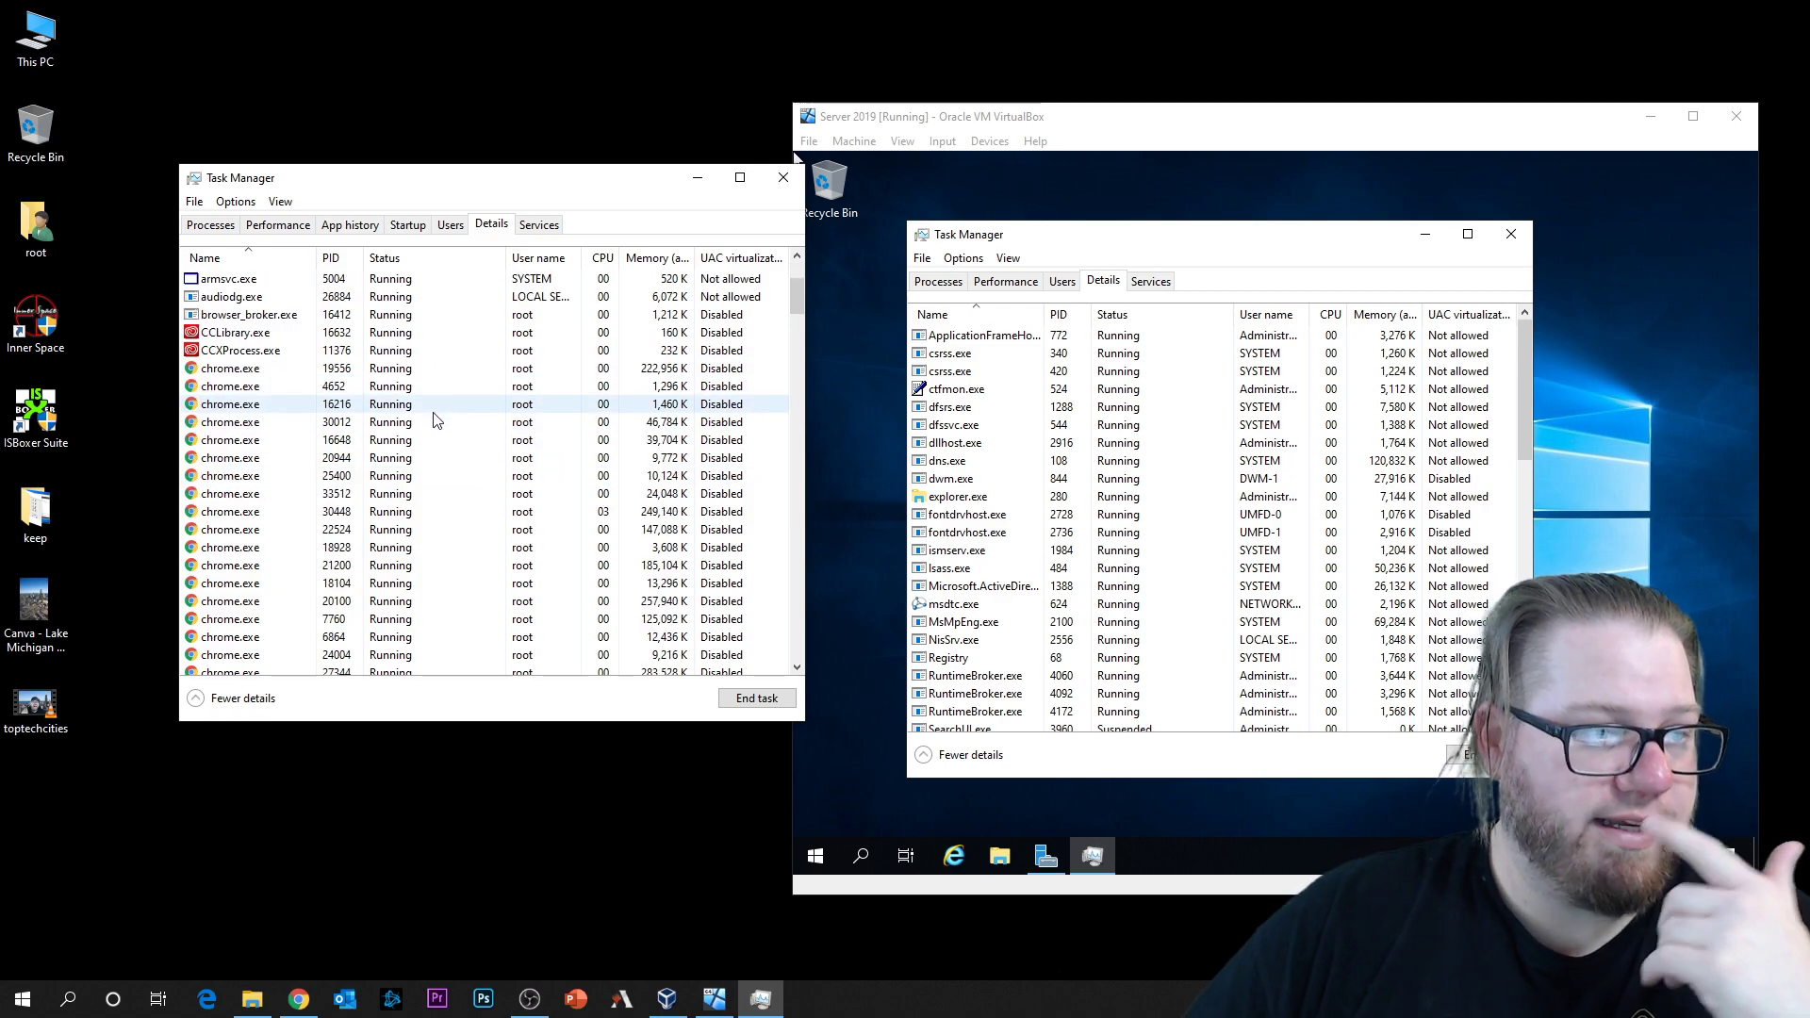
{"action": "scroll", "coordinate": [405, 432], "scroll_direction": "up", "scroll_amount": 3}
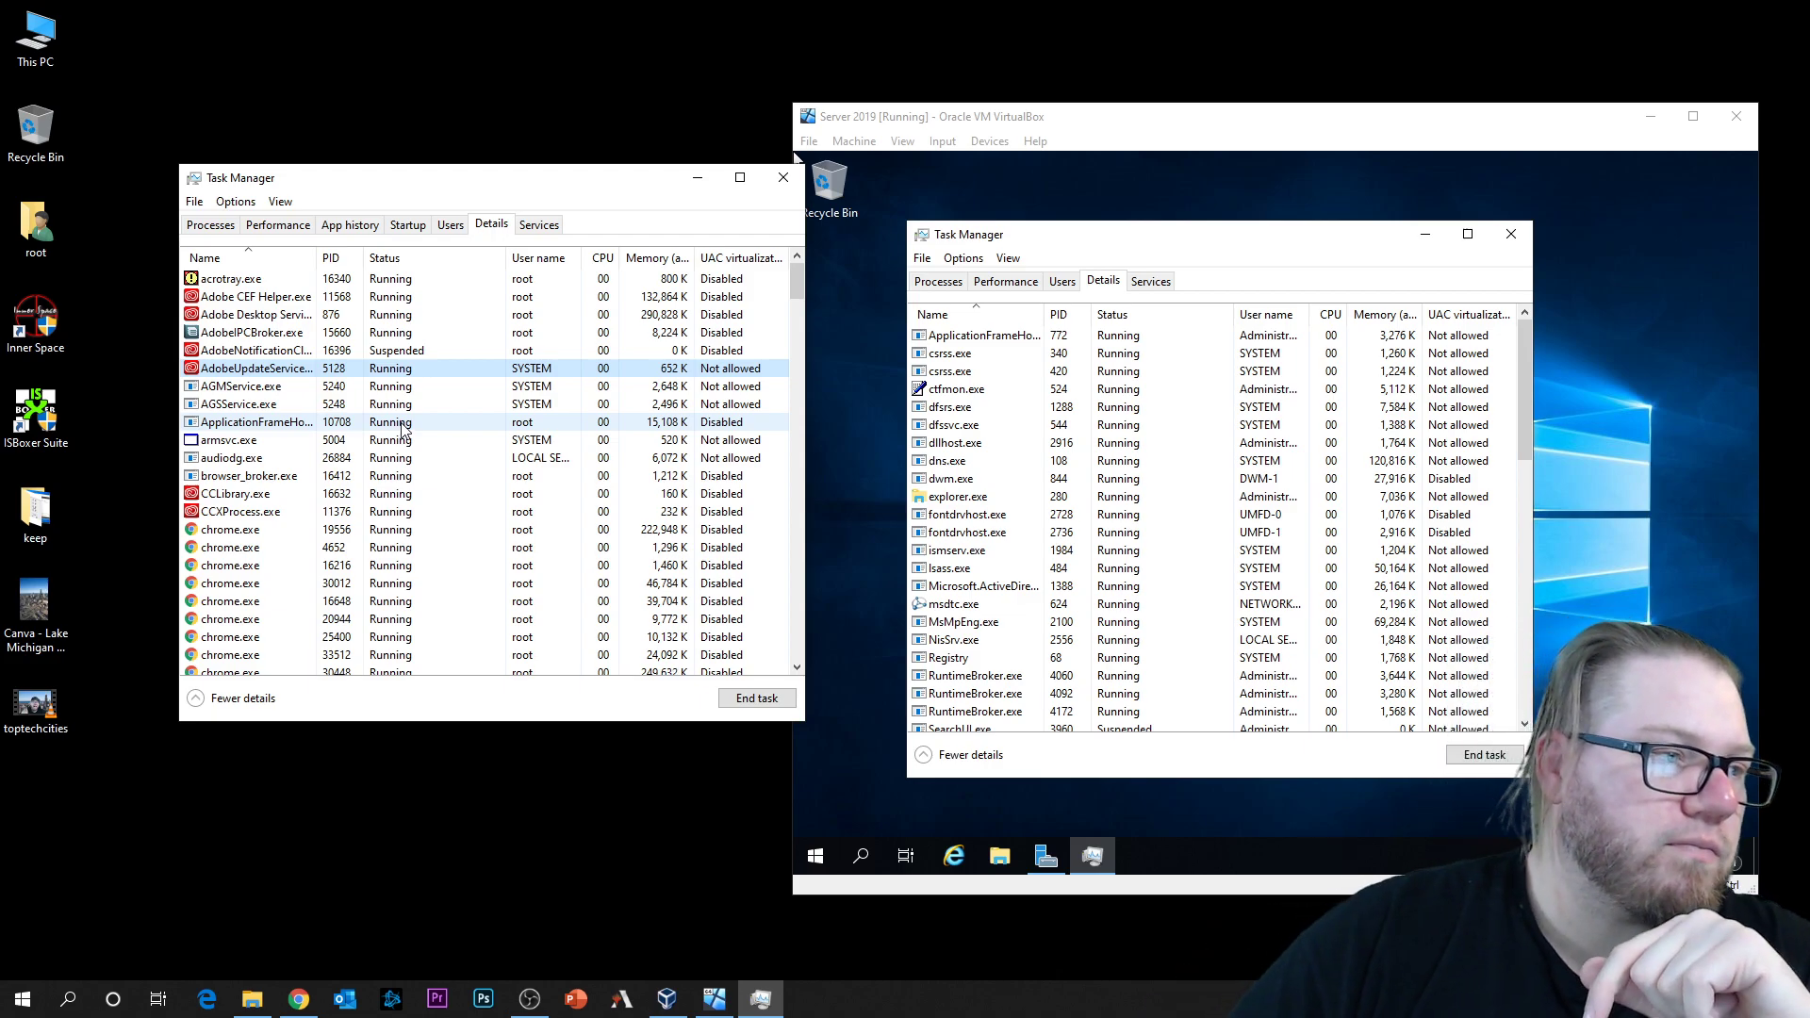
{"action": "scroll", "coordinate": [403, 434], "scroll_direction": "down", "scroll_amount": 4}
{"action": "scroll", "coordinate": [405, 439], "scroll_direction": "up", "scroll_amount": 2}
{"action": "scroll", "coordinate": [406, 448], "scroll_direction": "down", "scroll_amount": 6}
{"action": "scroll", "coordinate": [415, 452], "scroll_direction": "down", "scroll_amount": 15}
{"action": "scroll", "coordinate": [434, 467], "scroll_direction": "down", "scroll_amount": 10}
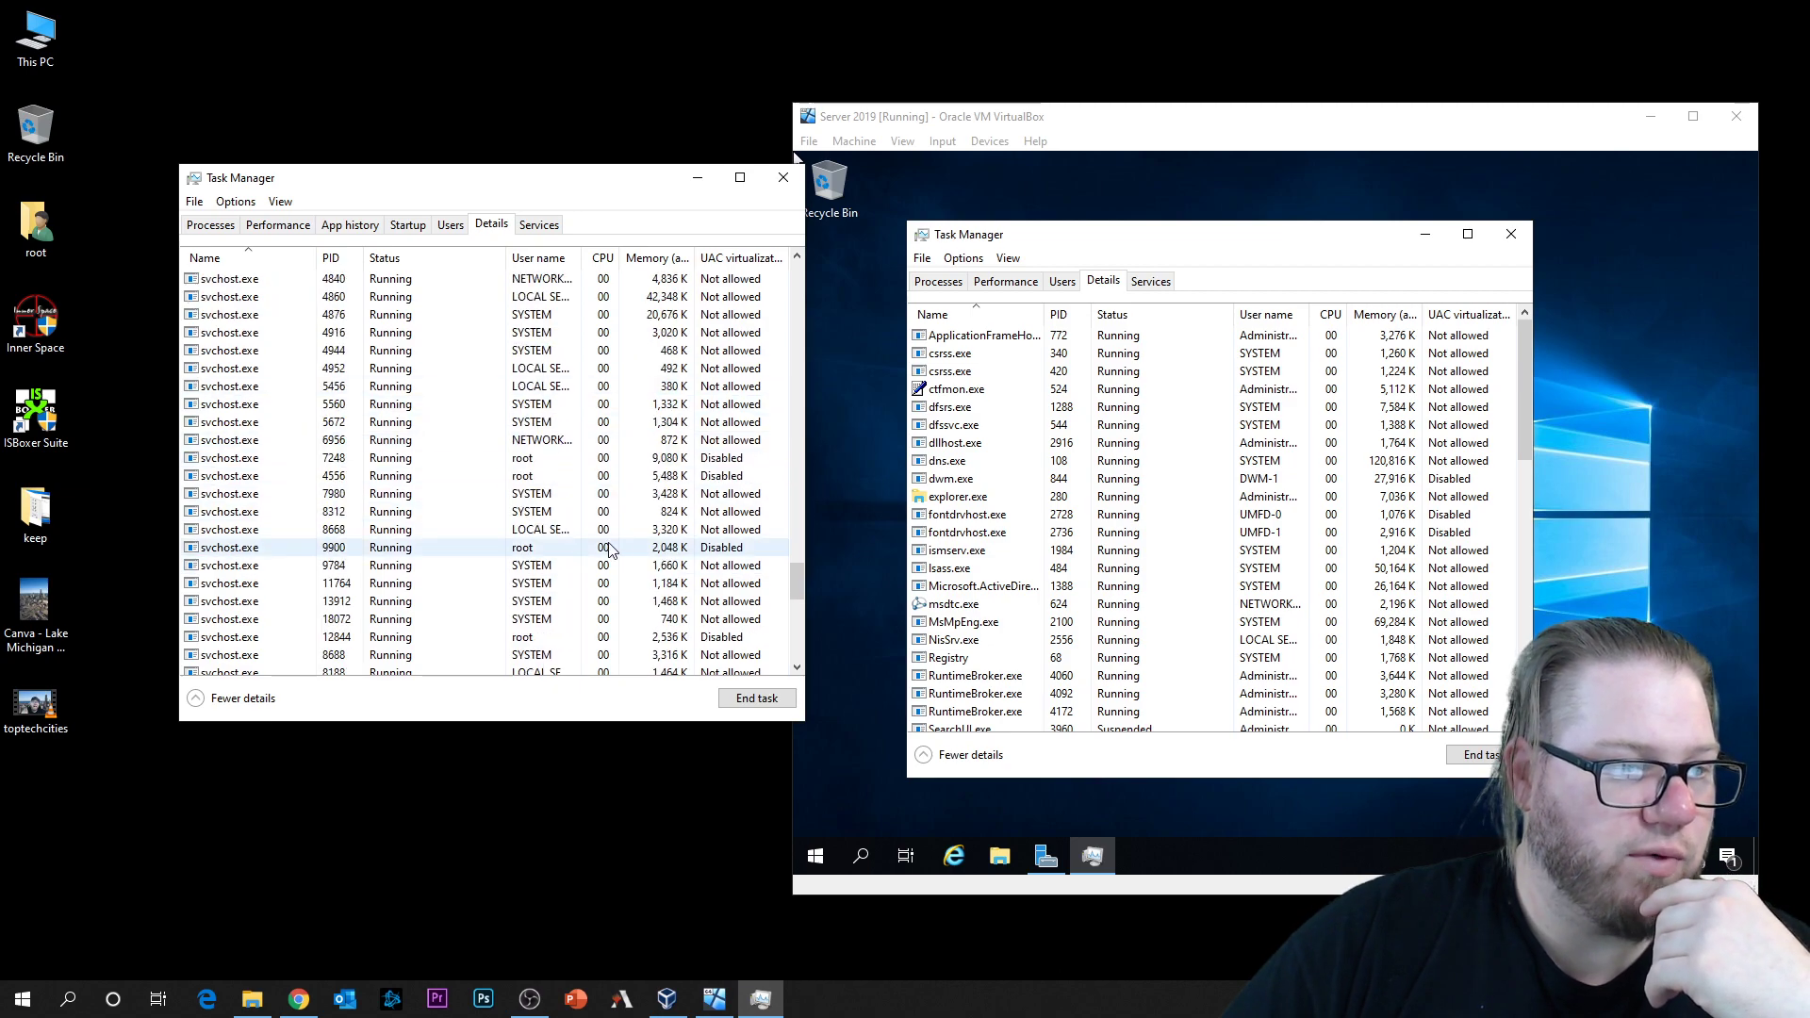
{"action": "scroll", "coordinate": [608, 552], "scroll_direction": "down", "scroll_amount": 6}
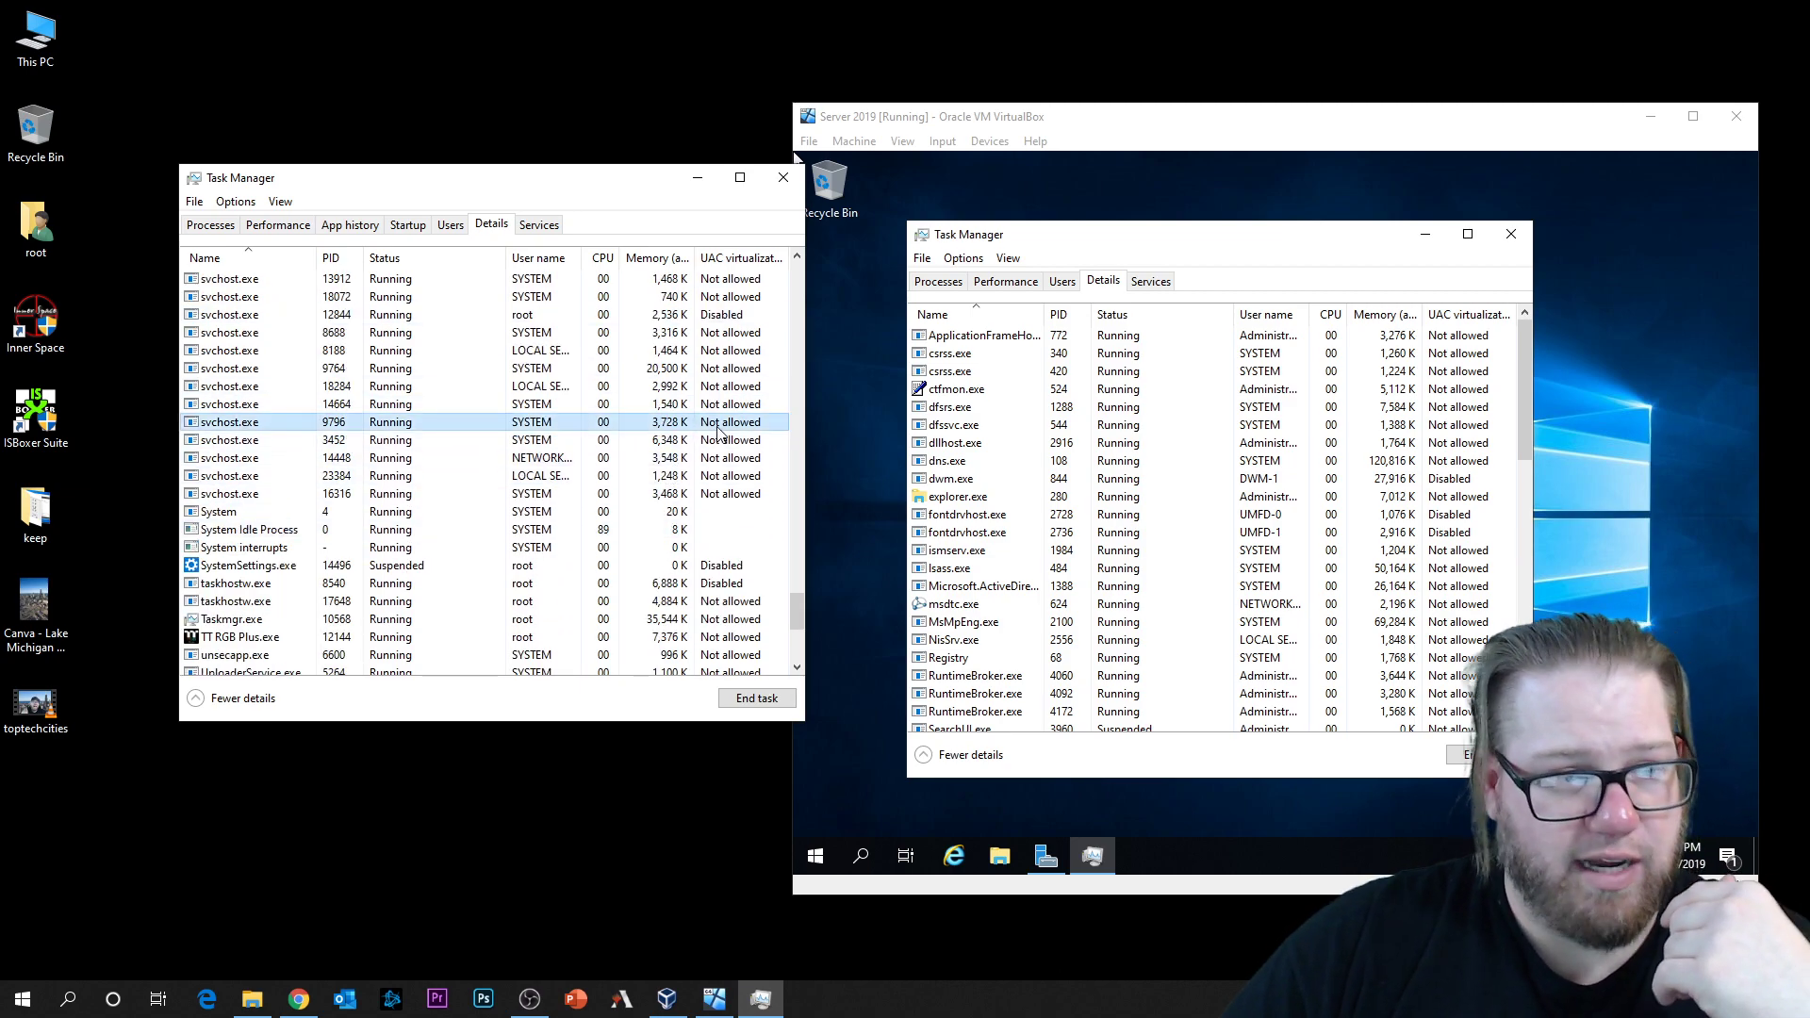
Step: Show the list of services in Task Manager on both the host and the virtual machine
{"action": "left_click", "coordinate": [539, 226]}
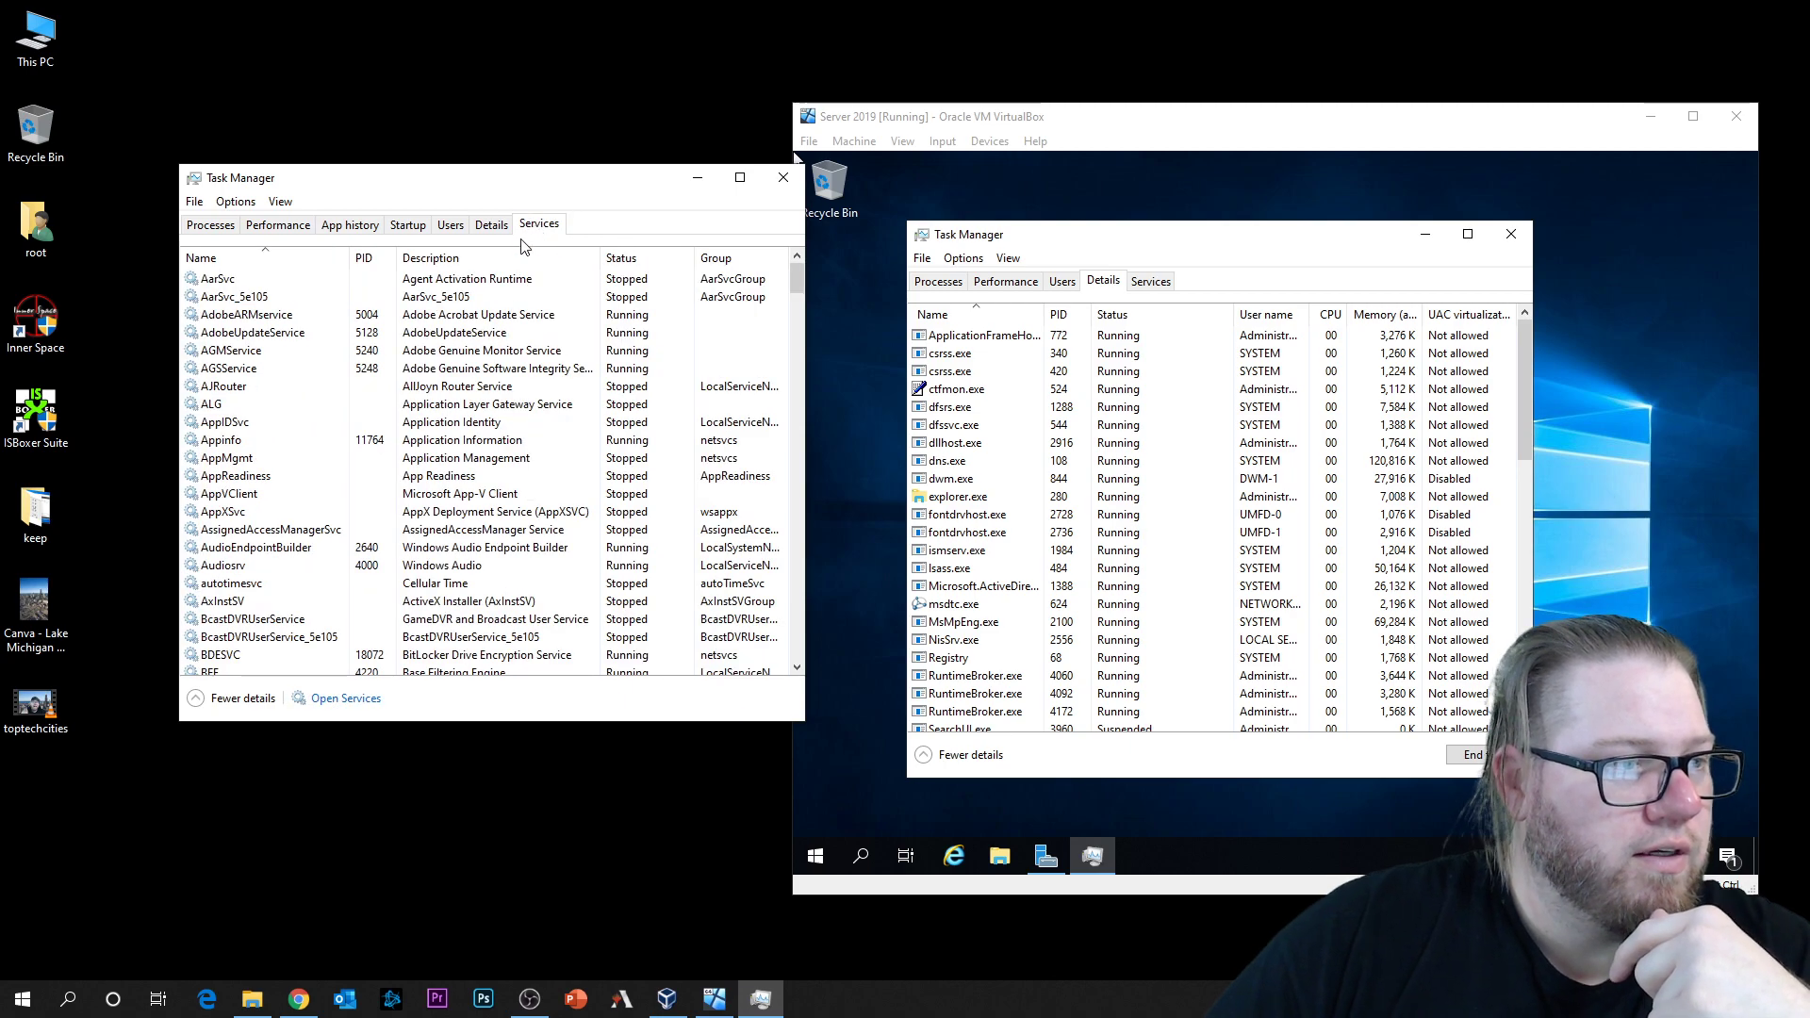
{"action": "left_click", "coordinate": [794, 150]}
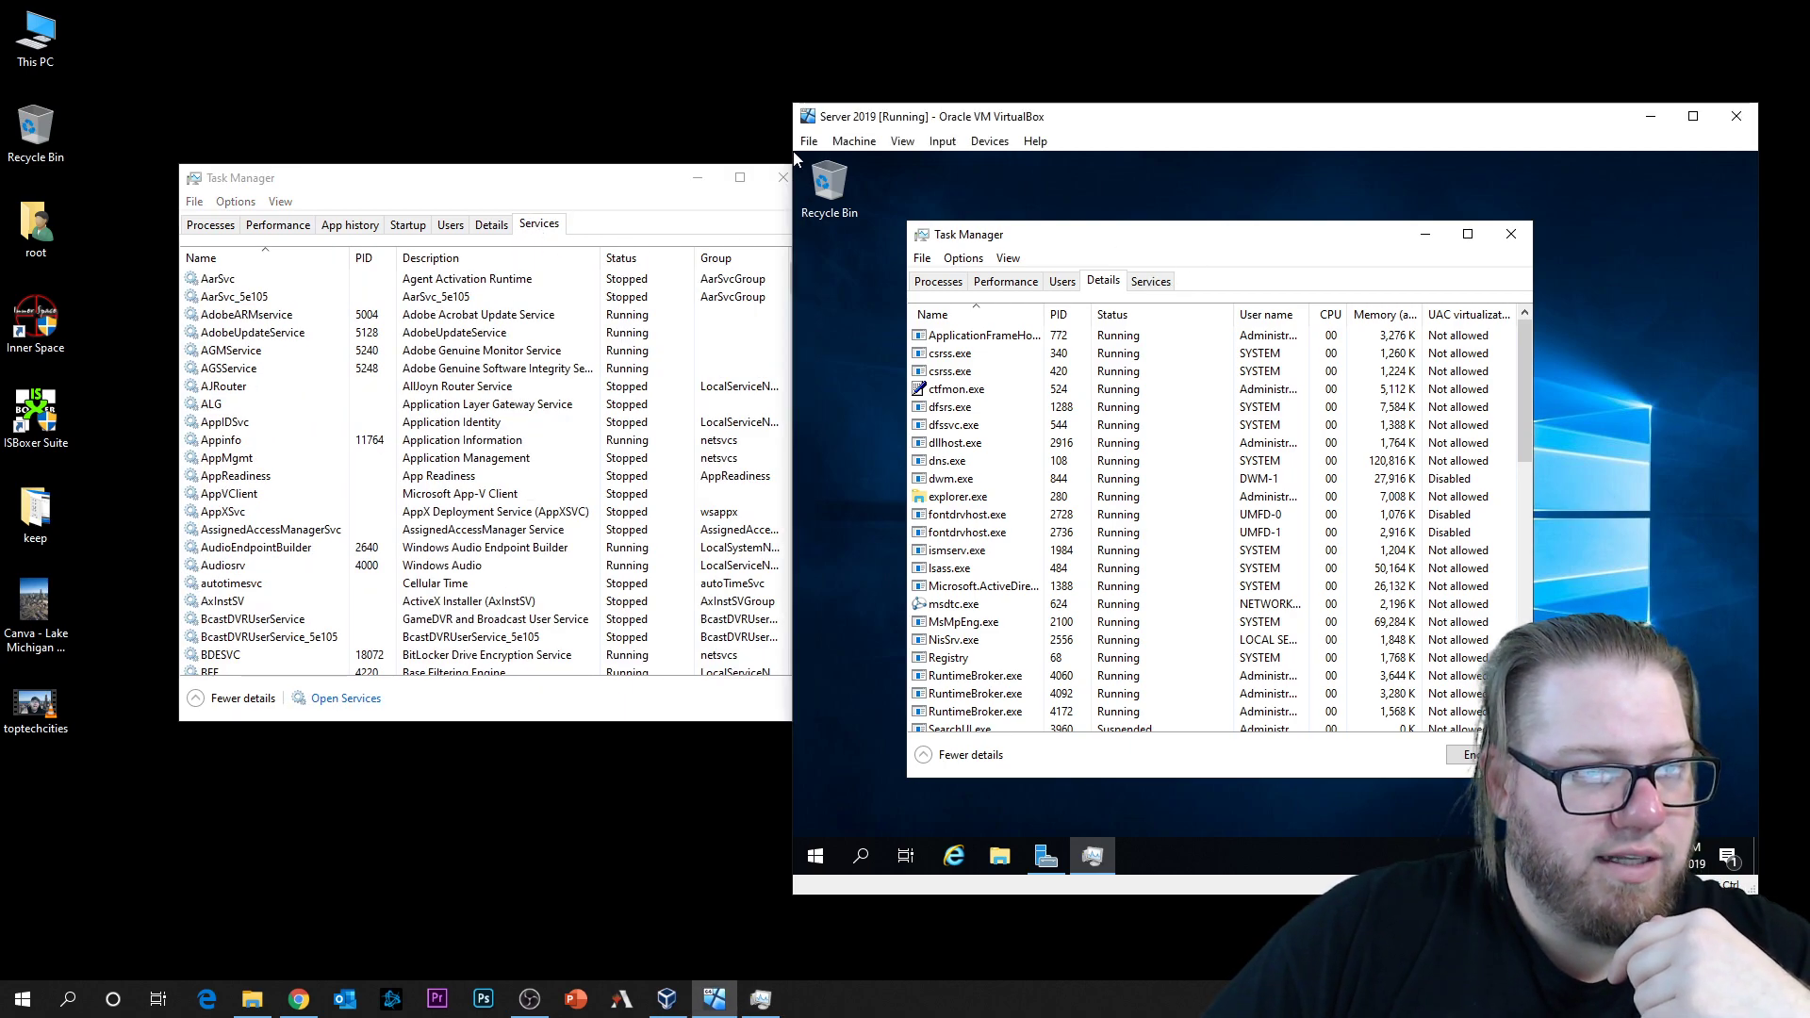
{"action": "left_click", "coordinate": [1157, 283]}
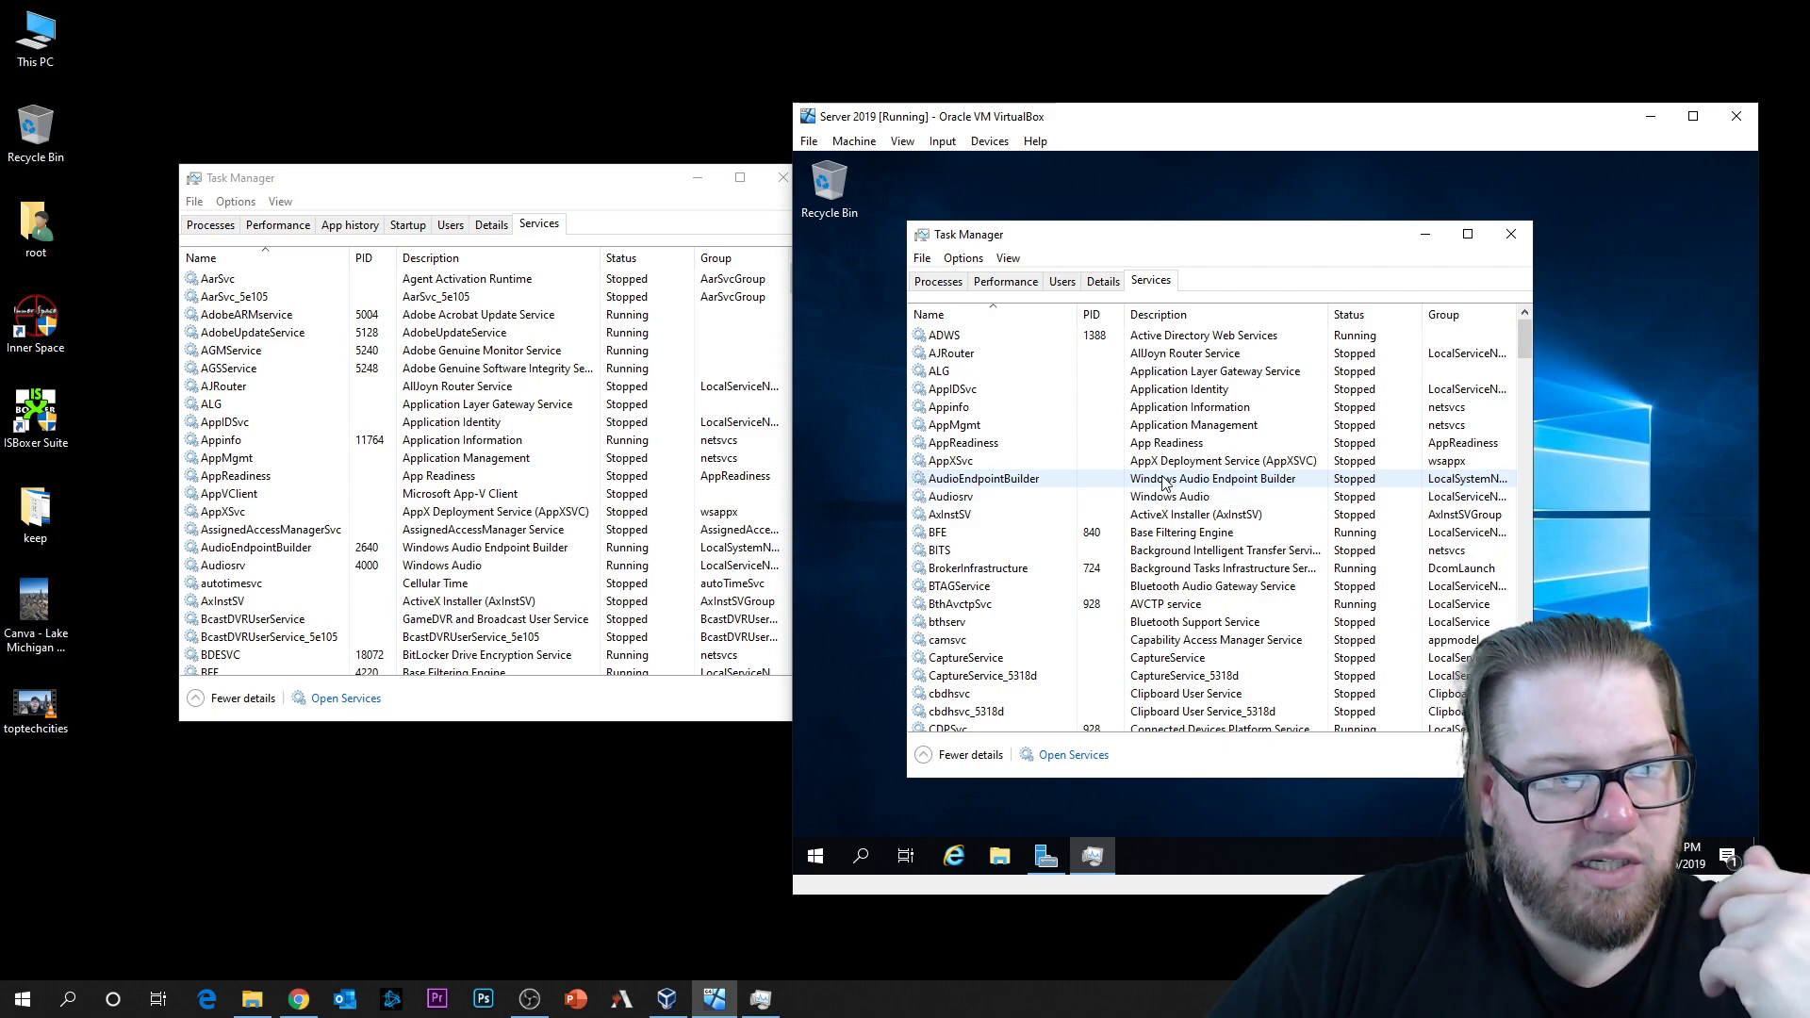
Step: Examine the virtual machine's services, from the DNS and Active Directory entries to the print and remote access ones
{"action": "scroll", "coordinate": [1122, 481], "scroll_direction": "down", "scroll_amount": 15}
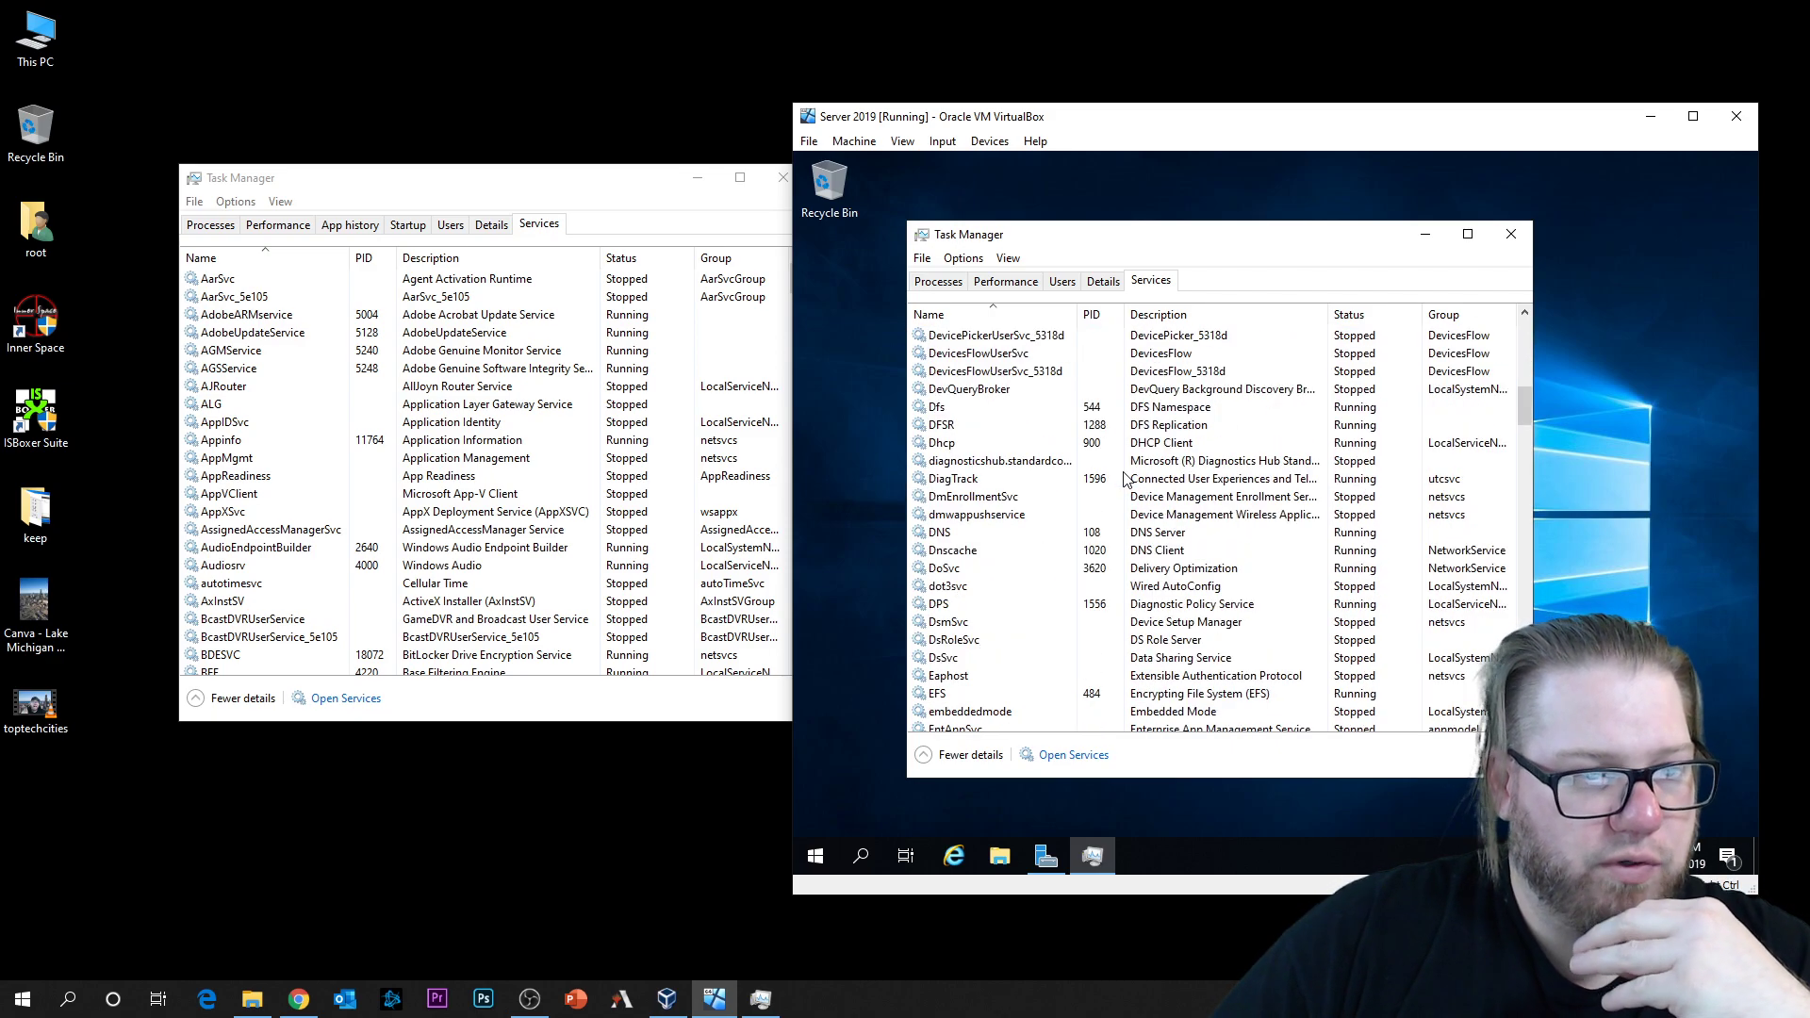
{"action": "scroll", "coordinate": [1105, 484], "scroll_direction": "down", "scroll_amount": 15}
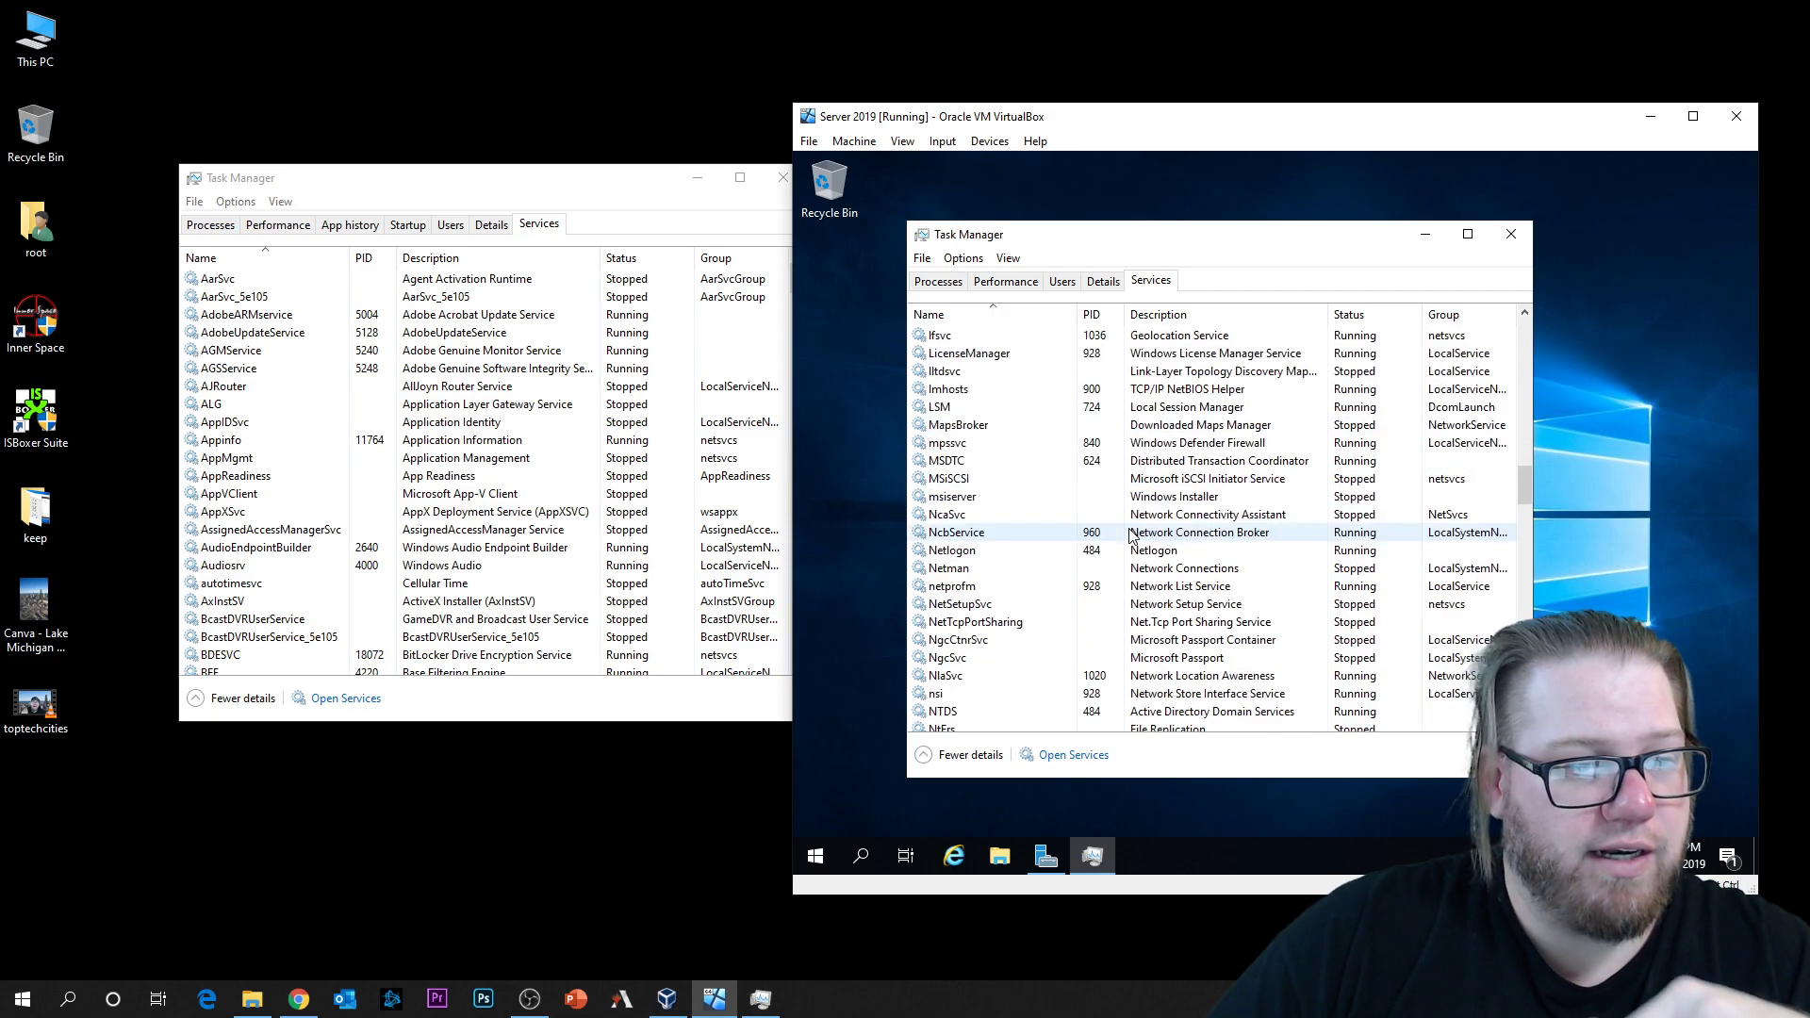
{"action": "scroll", "coordinate": [1145, 518], "scroll_direction": "down", "scroll_amount": 7}
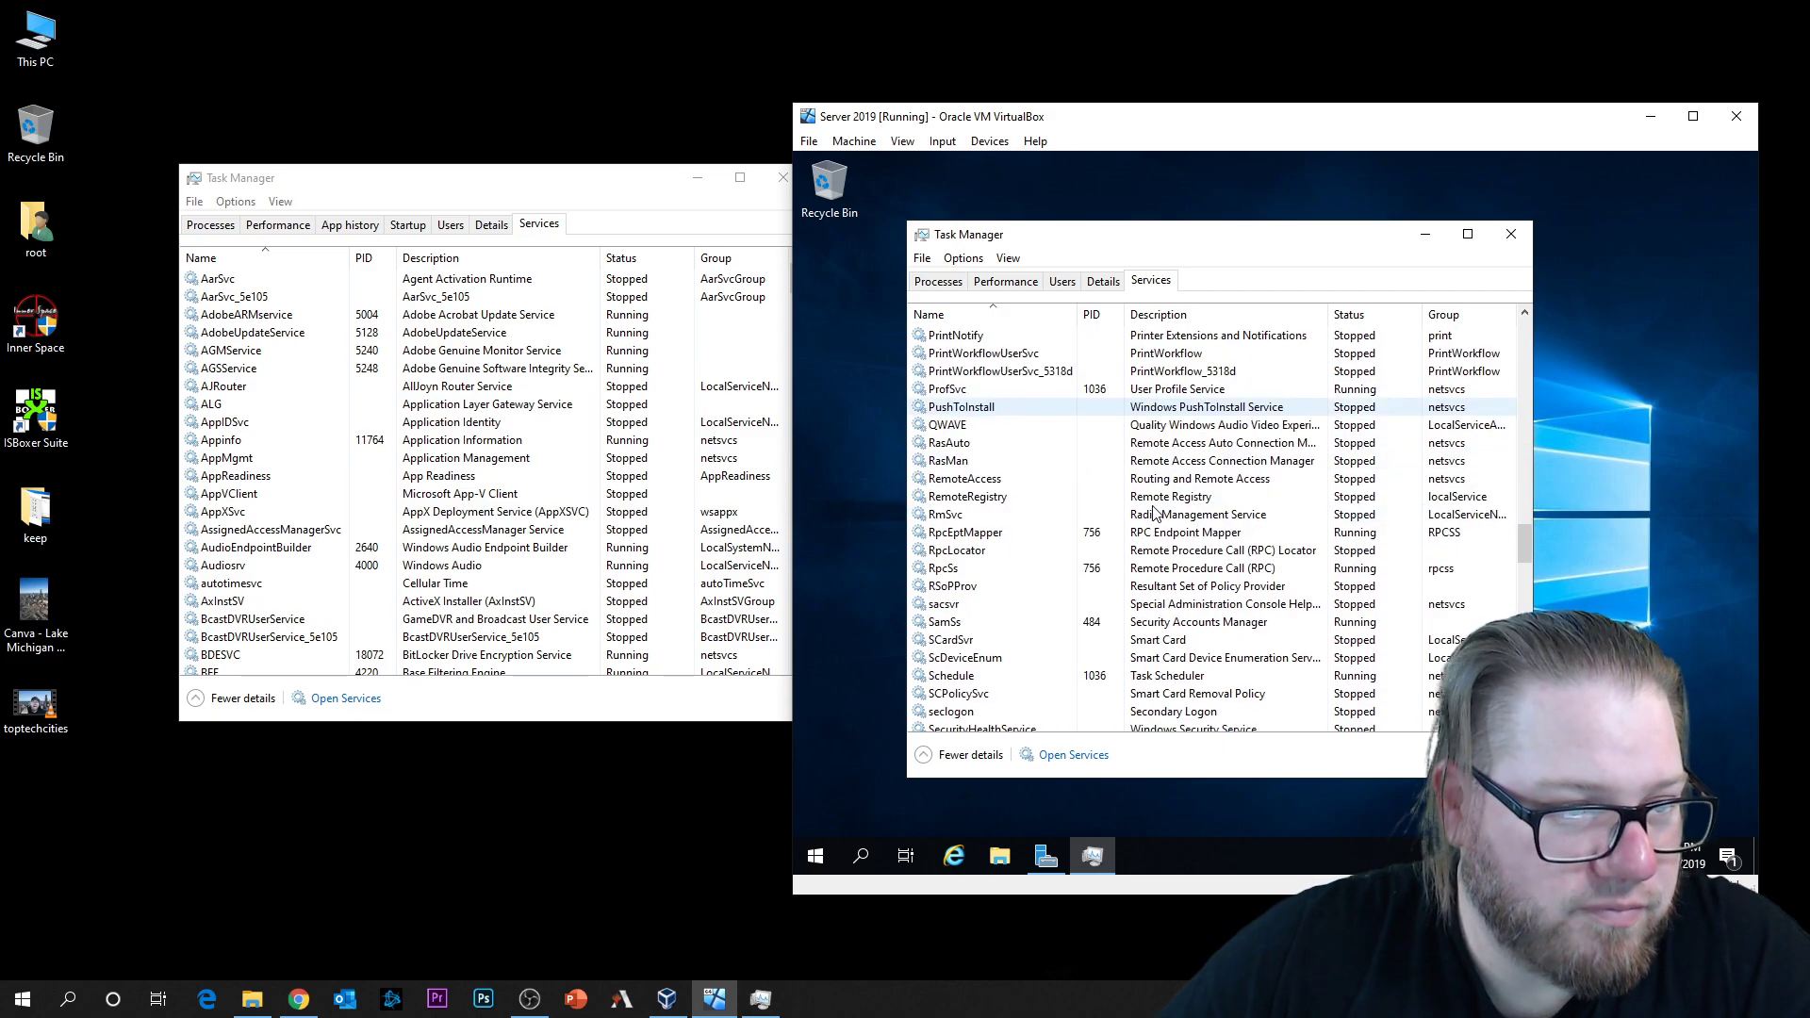
{"action": "scroll", "coordinate": [1153, 511], "scroll_direction": "up", "scroll_amount": 2}
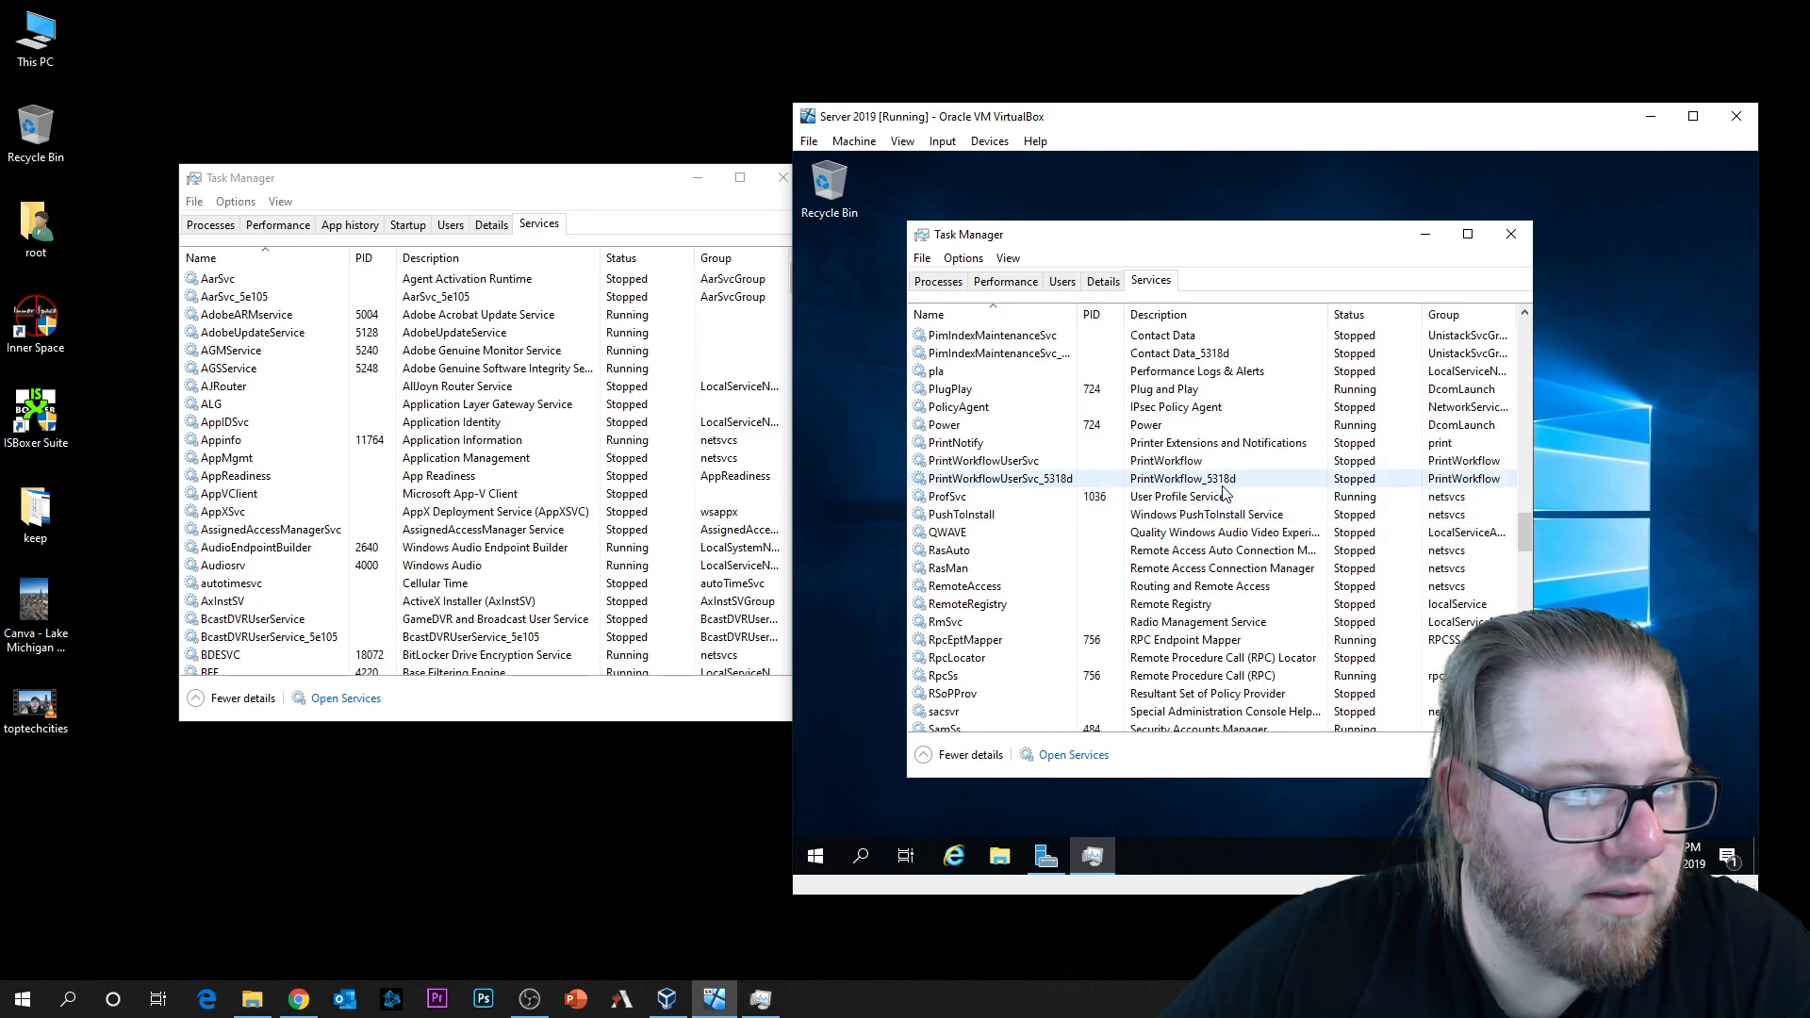
{"action": "scroll", "coordinate": [1240, 479], "scroll_direction": "up", "scroll_amount": 1}
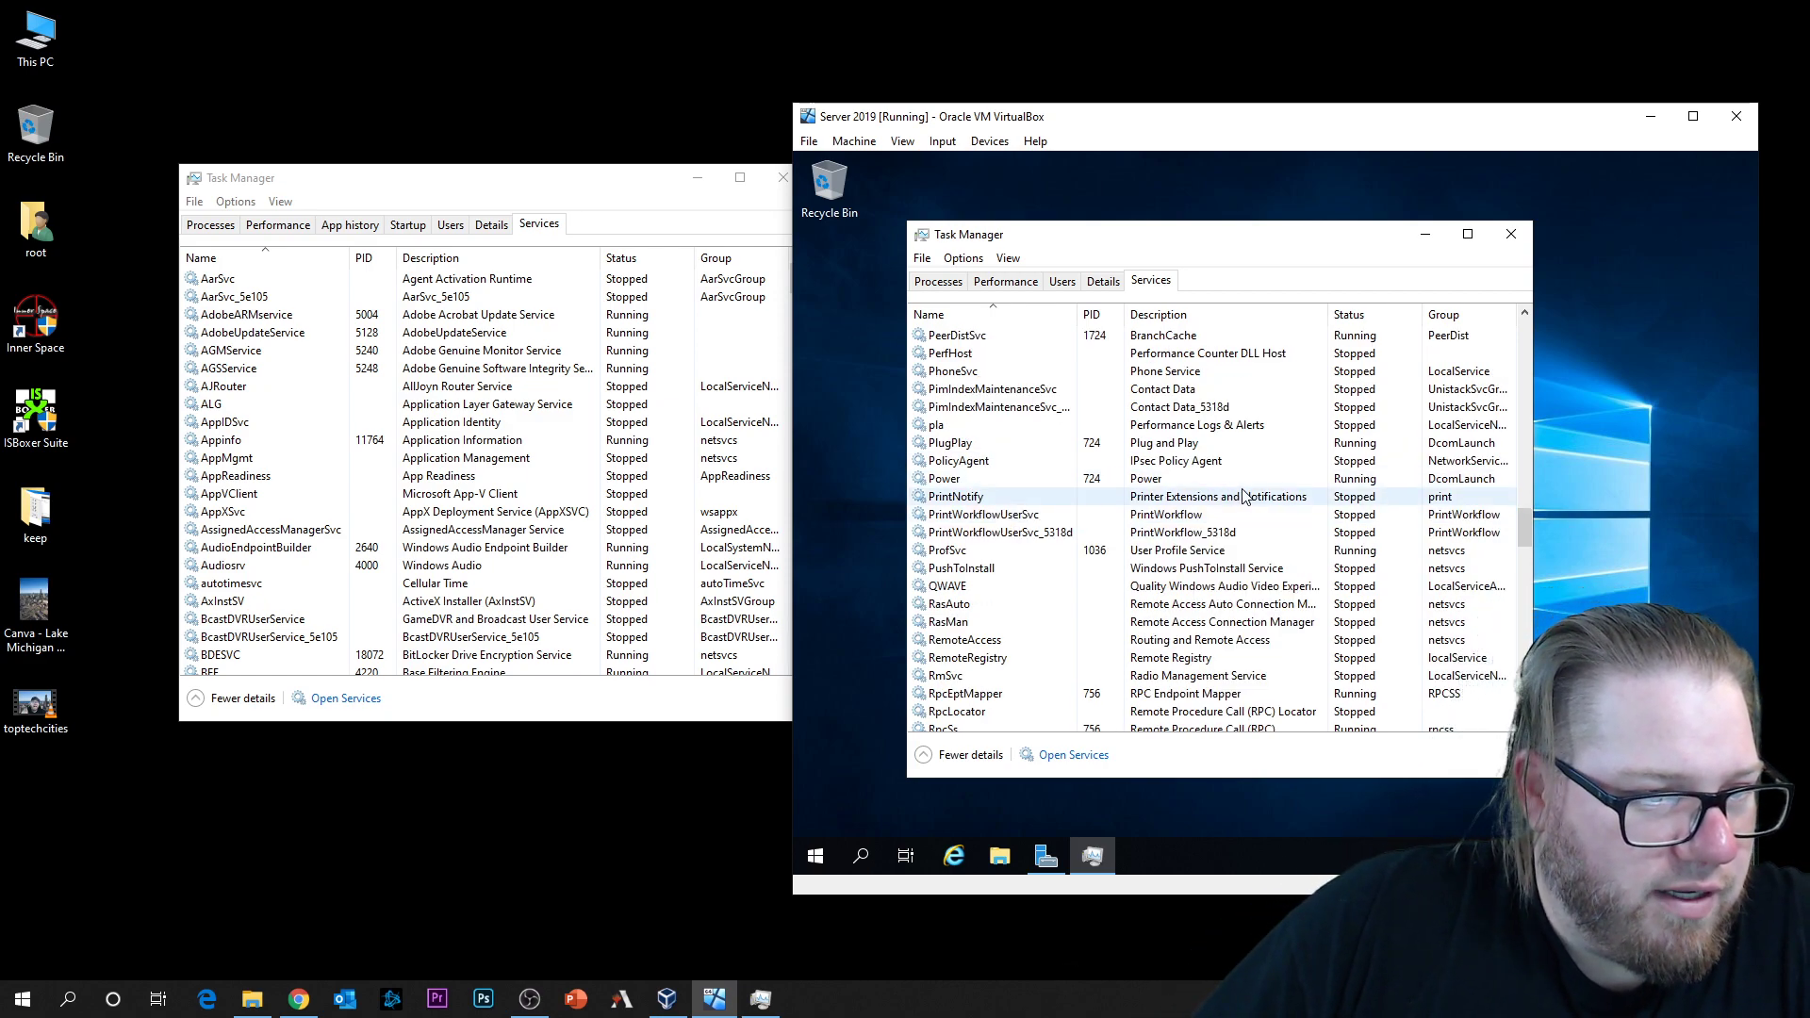
{"action": "scroll", "coordinate": [1242, 497], "scroll_direction": "down", "scroll_amount": 4}
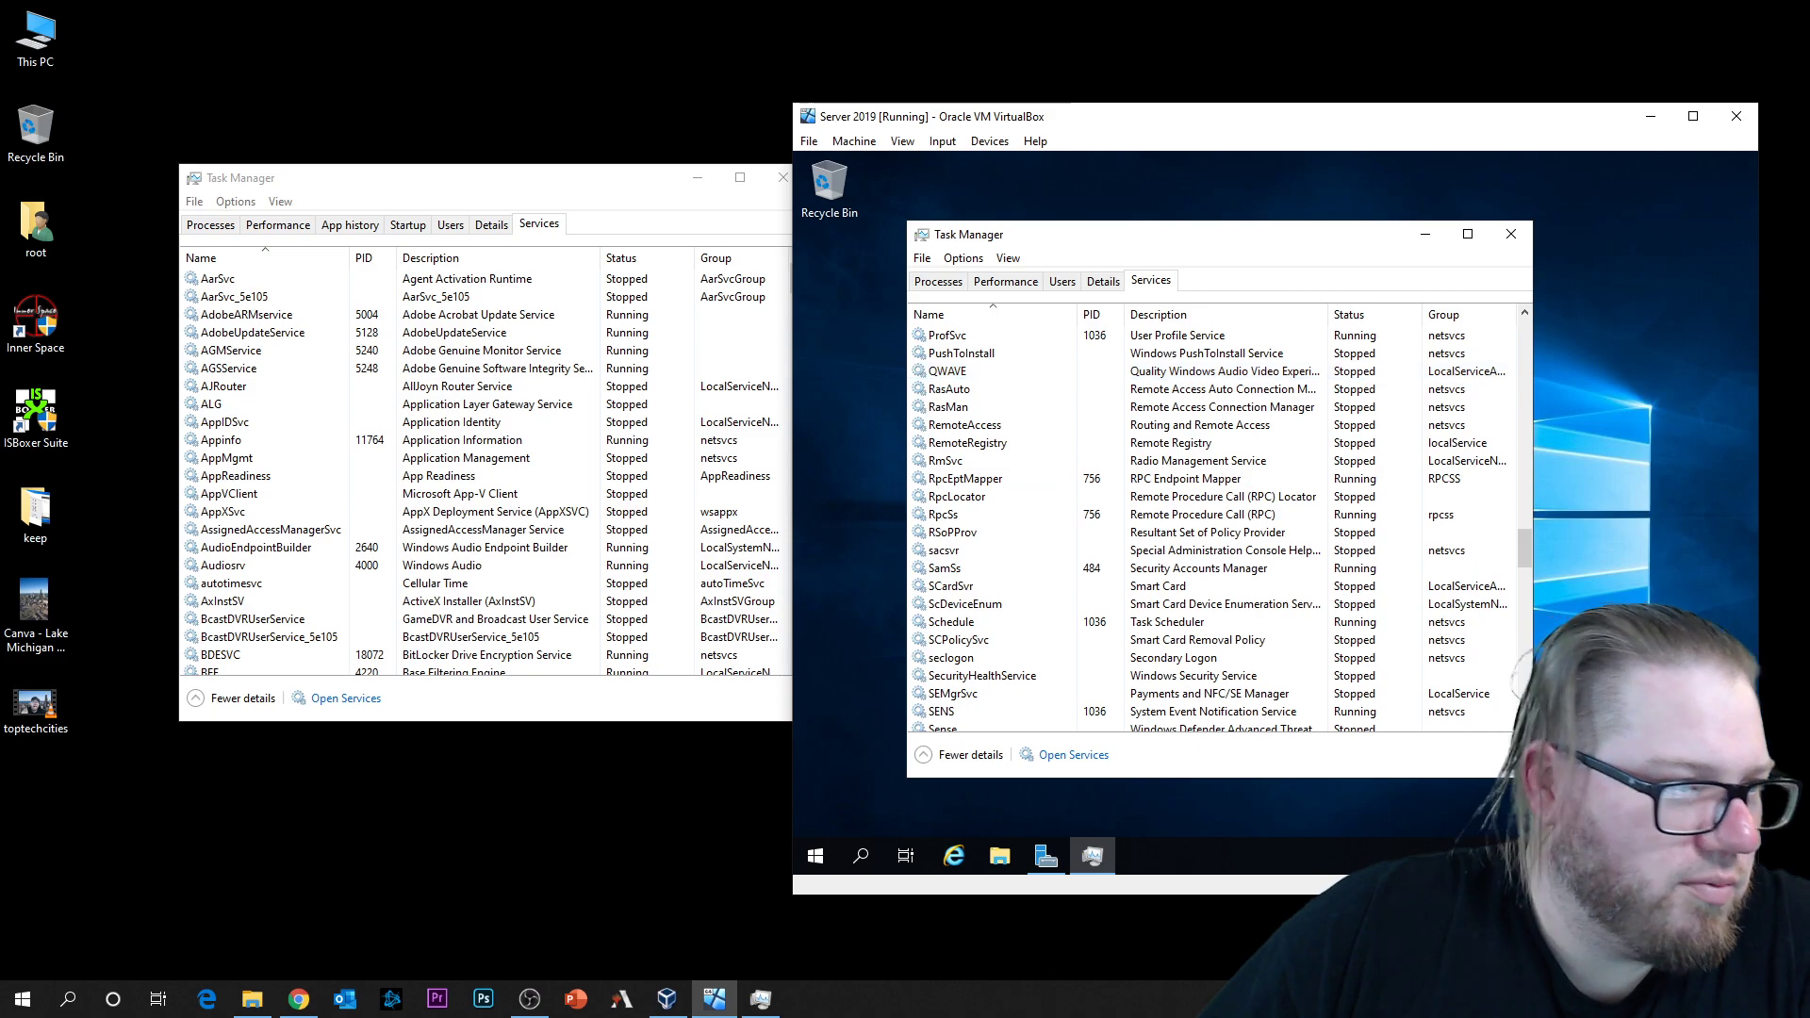
Step: Look through the host's services for comparison with those of the virtual machine
{"action": "left_click", "coordinate": [472, 372]}
{"action": "scroll", "coordinate": [476, 471], "scroll_direction": "down", "scroll_amount": 20}
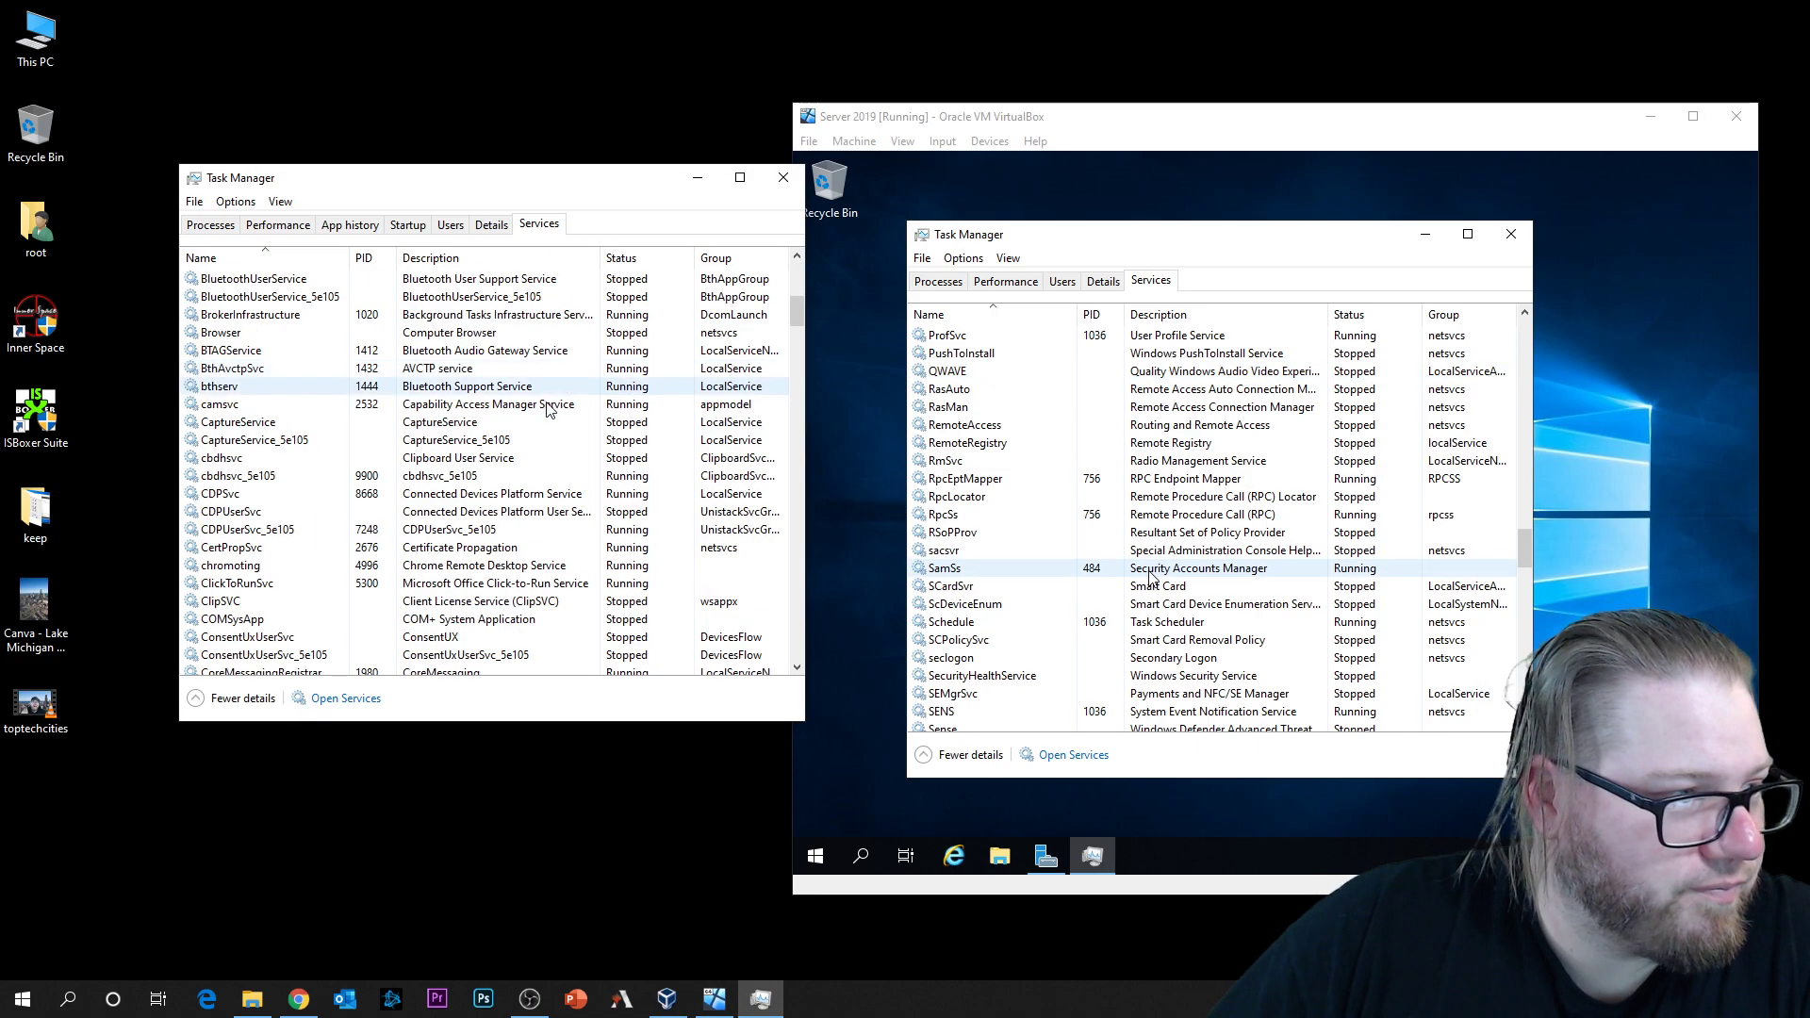
{"action": "scroll", "coordinate": [475, 509], "scroll_direction": "down", "scroll_amount": 15}
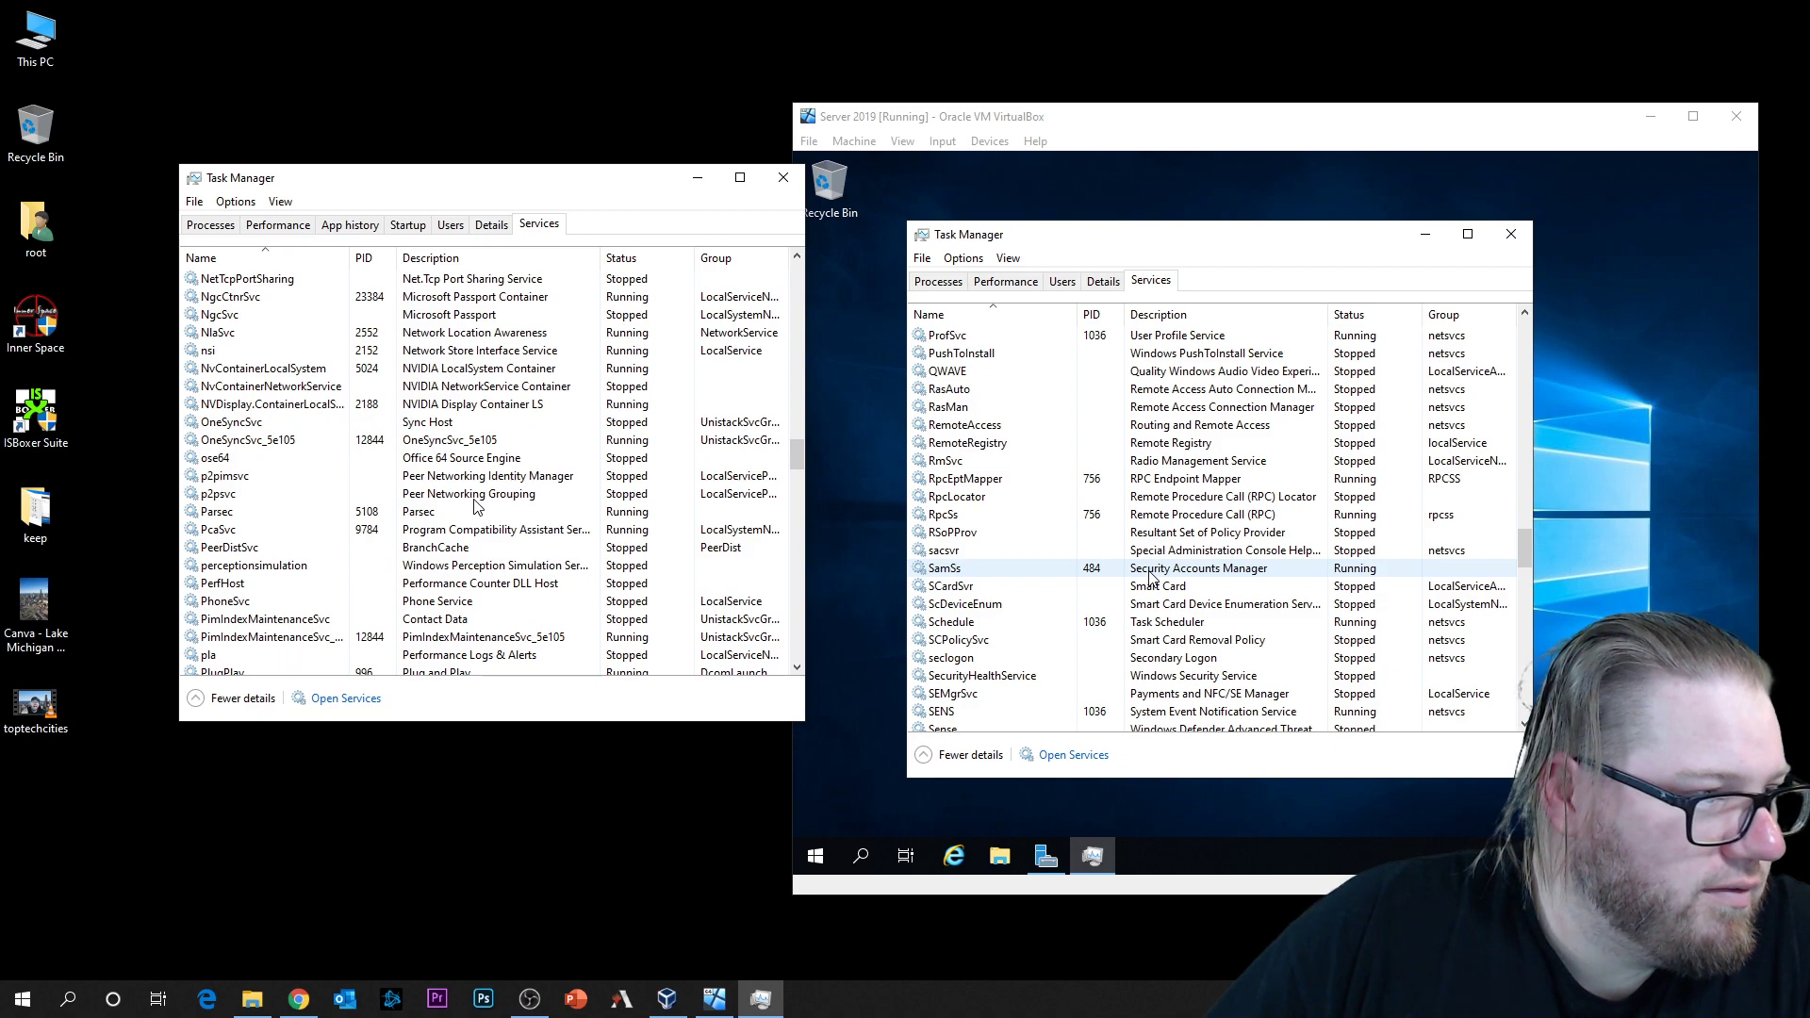
{"action": "scroll", "coordinate": [476, 507], "scroll_direction": "down", "scroll_amount": 4}
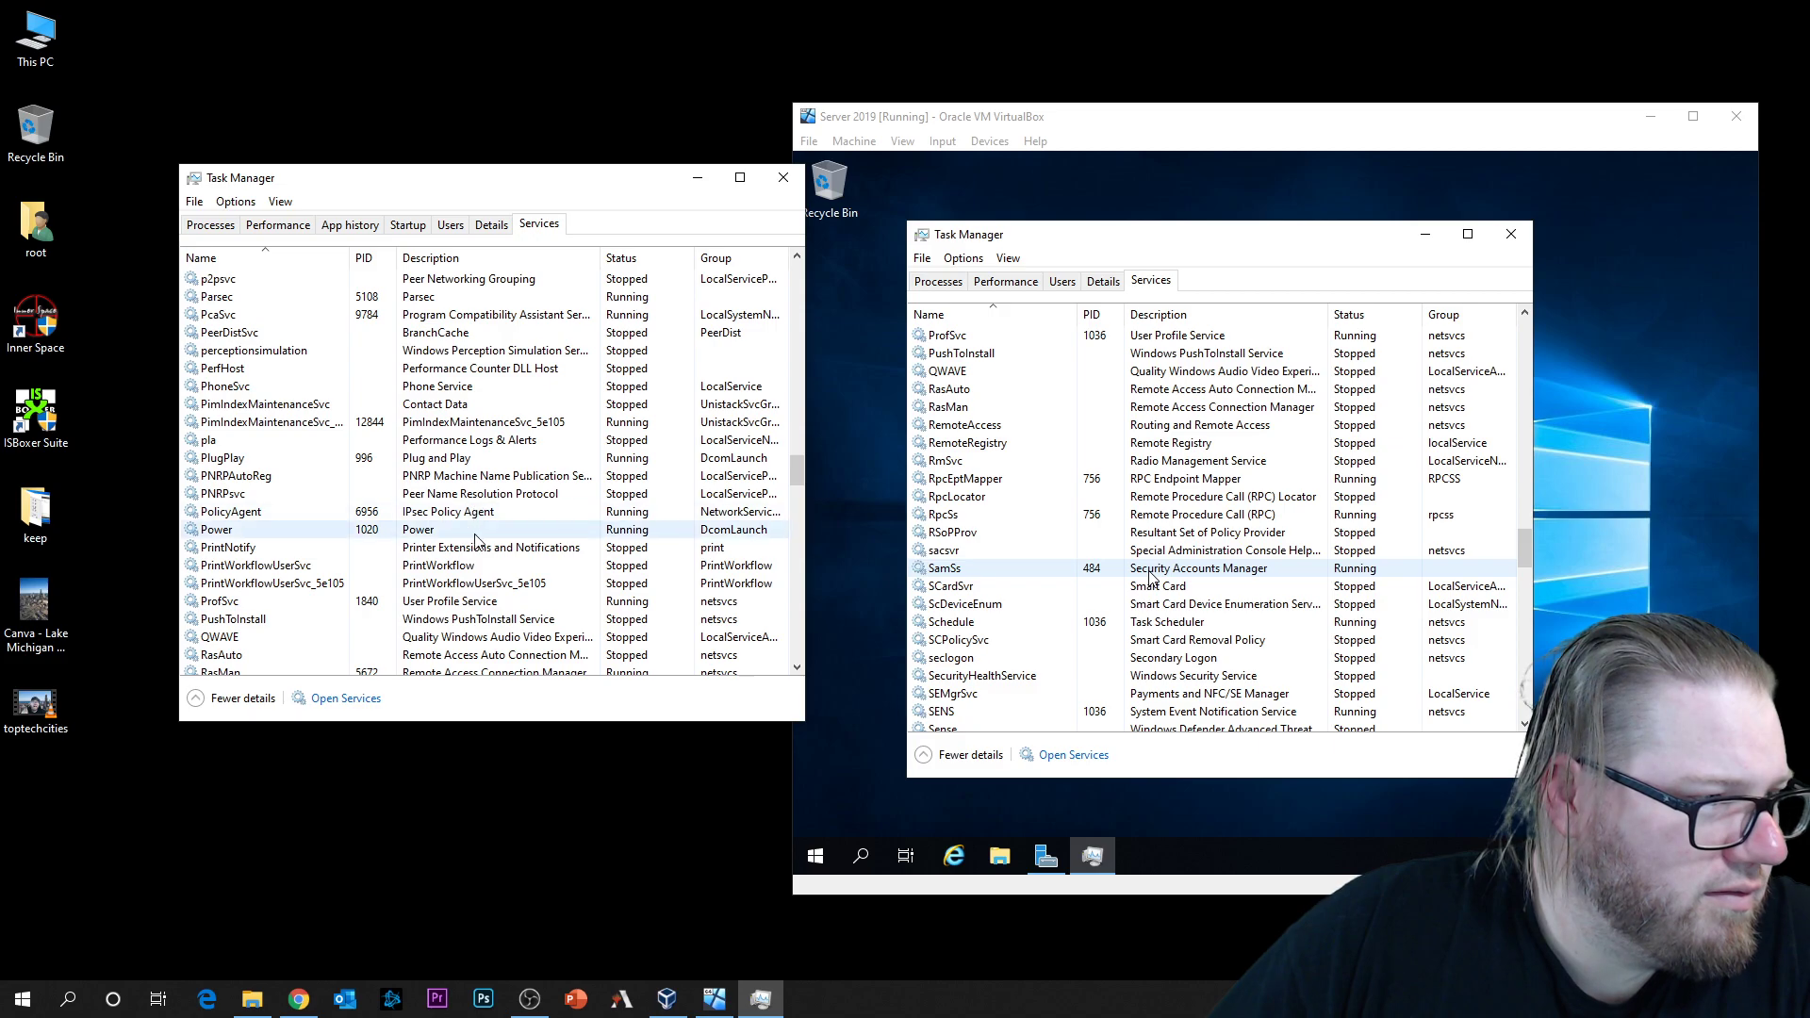
{"action": "scroll", "coordinate": [410, 443], "scroll_direction": "down", "scroll_amount": 1}
{"action": "scroll", "coordinate": [408, 451], "scroll_direction": "down", "scroll_amount": 15}
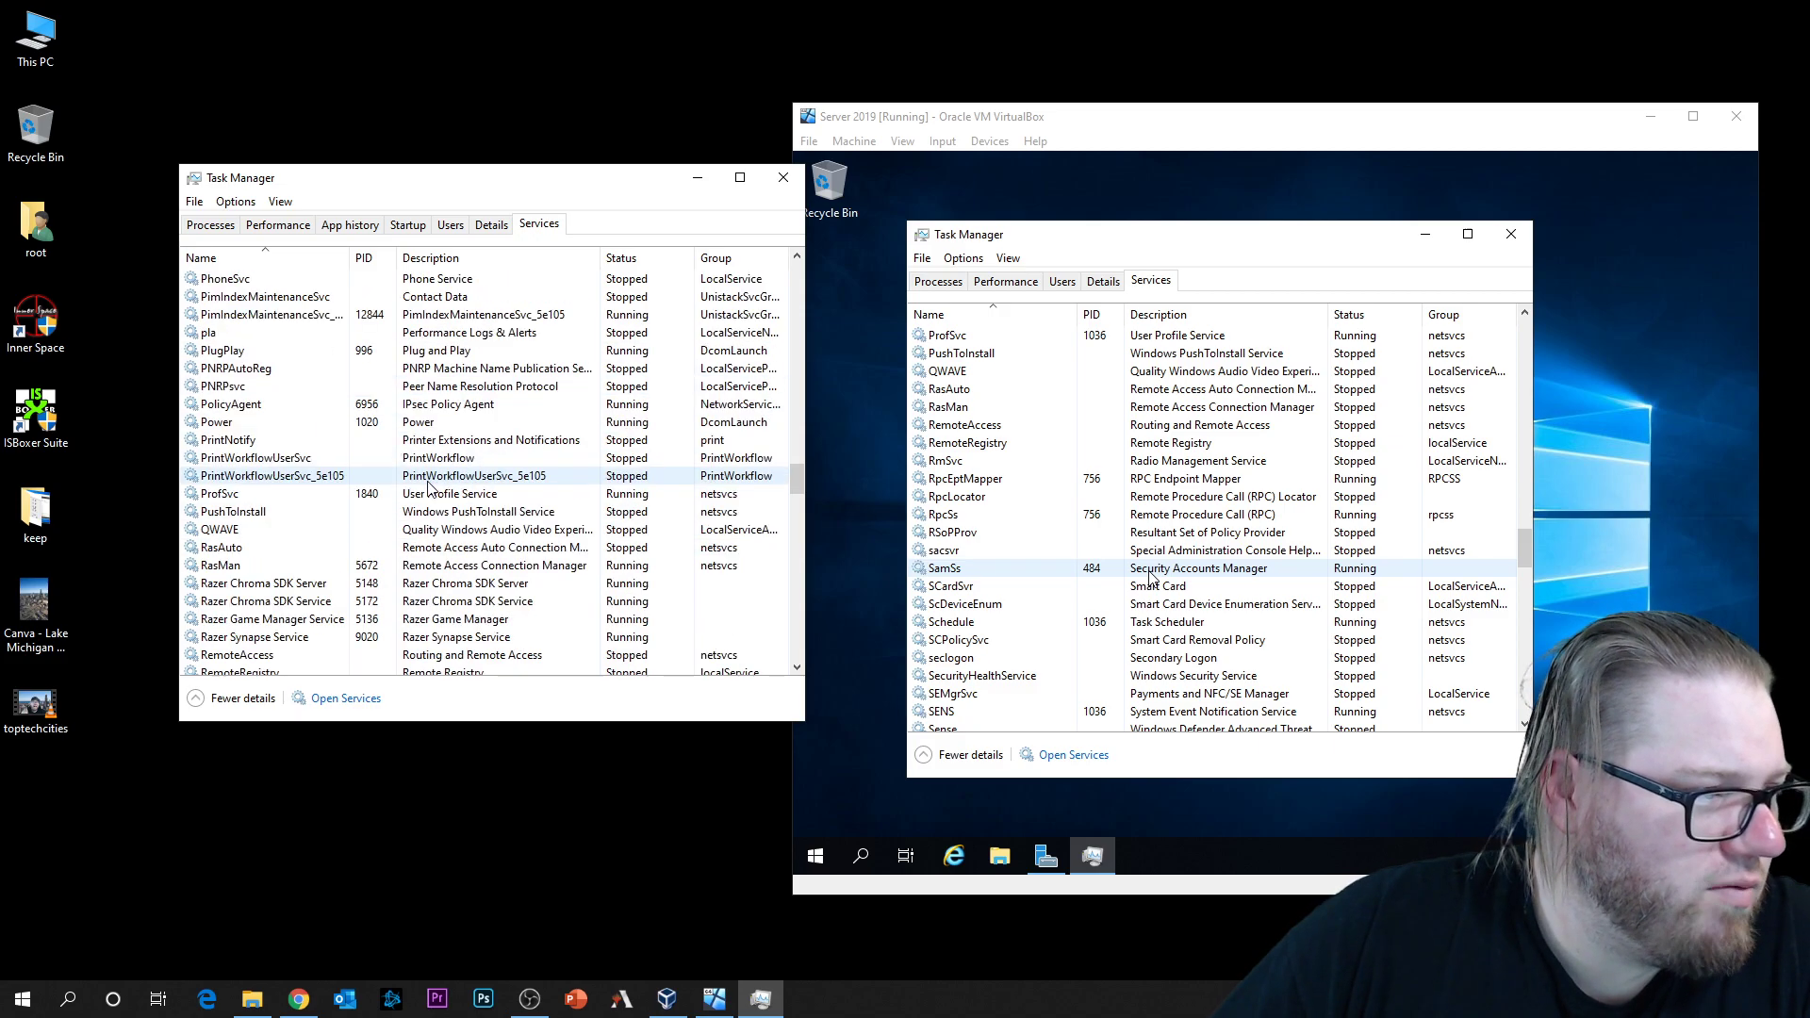
{"action": "scroll", "coordinate": [401, 512], "scroll_direction": "down", "scroll_amount": 20}
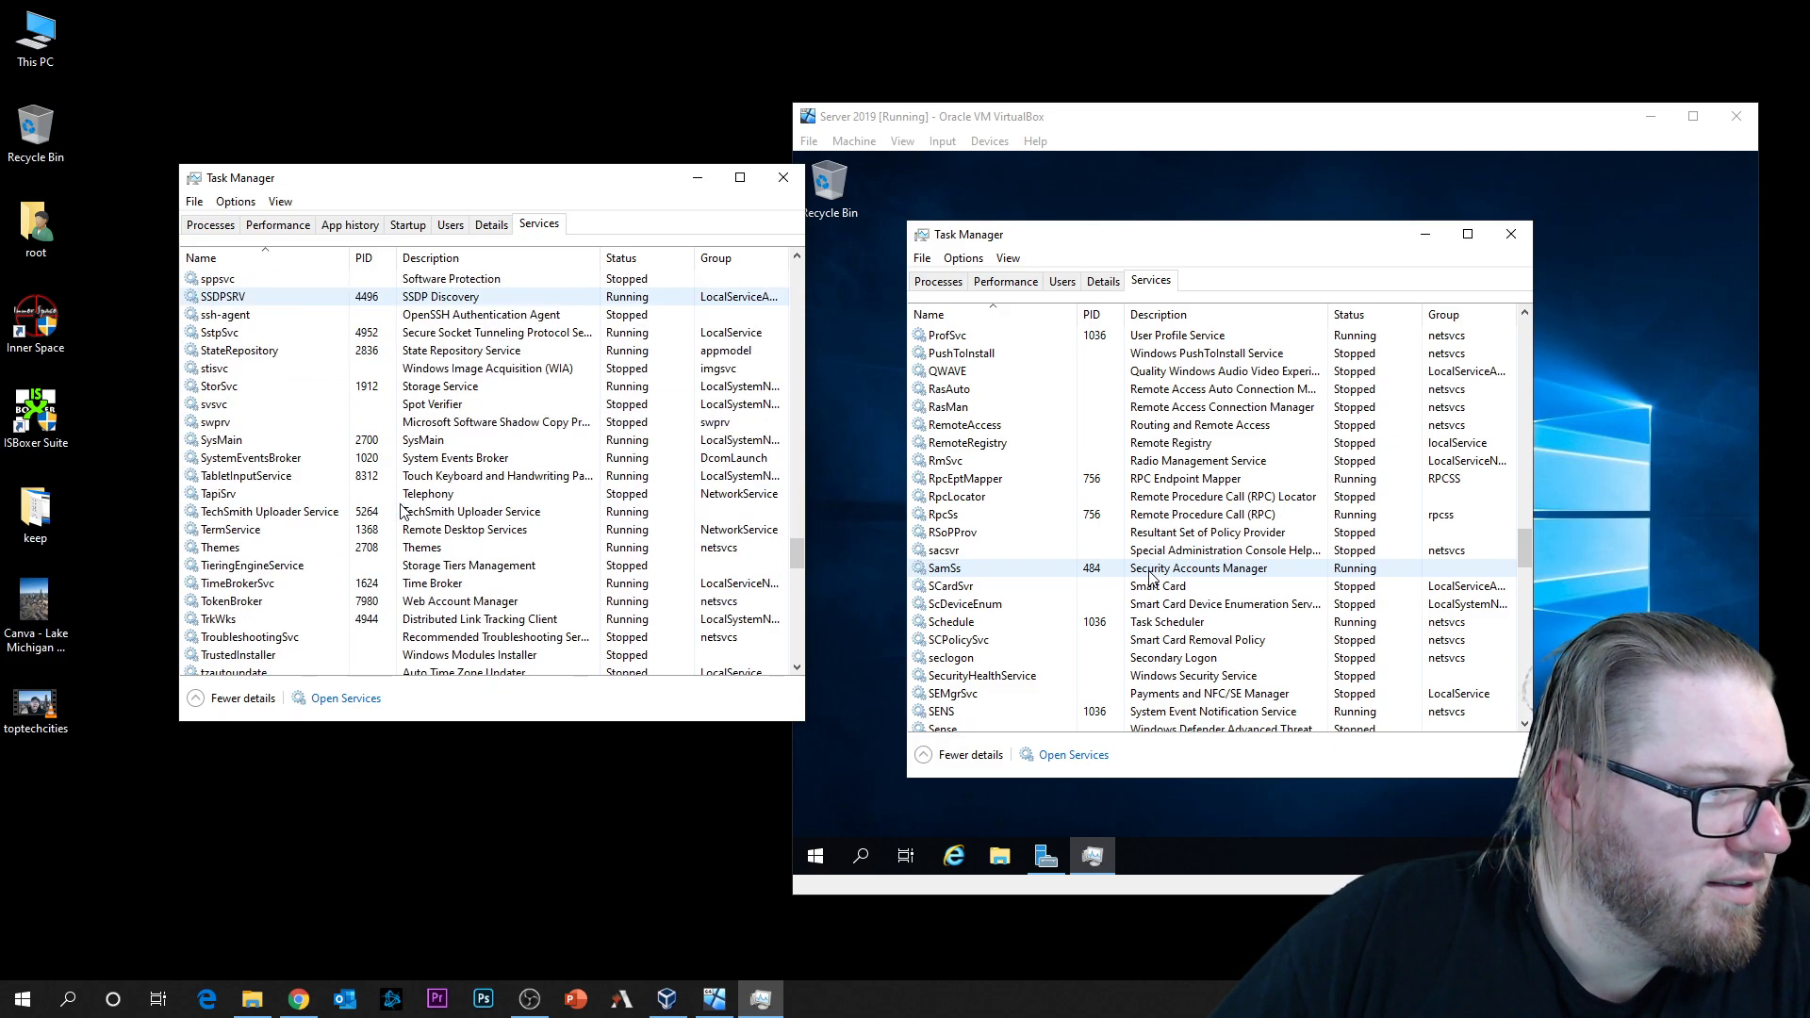
{"action": "scroll", "coordinate": [400, 520], "scroll_direction": "up", "scroll_amount": 20}
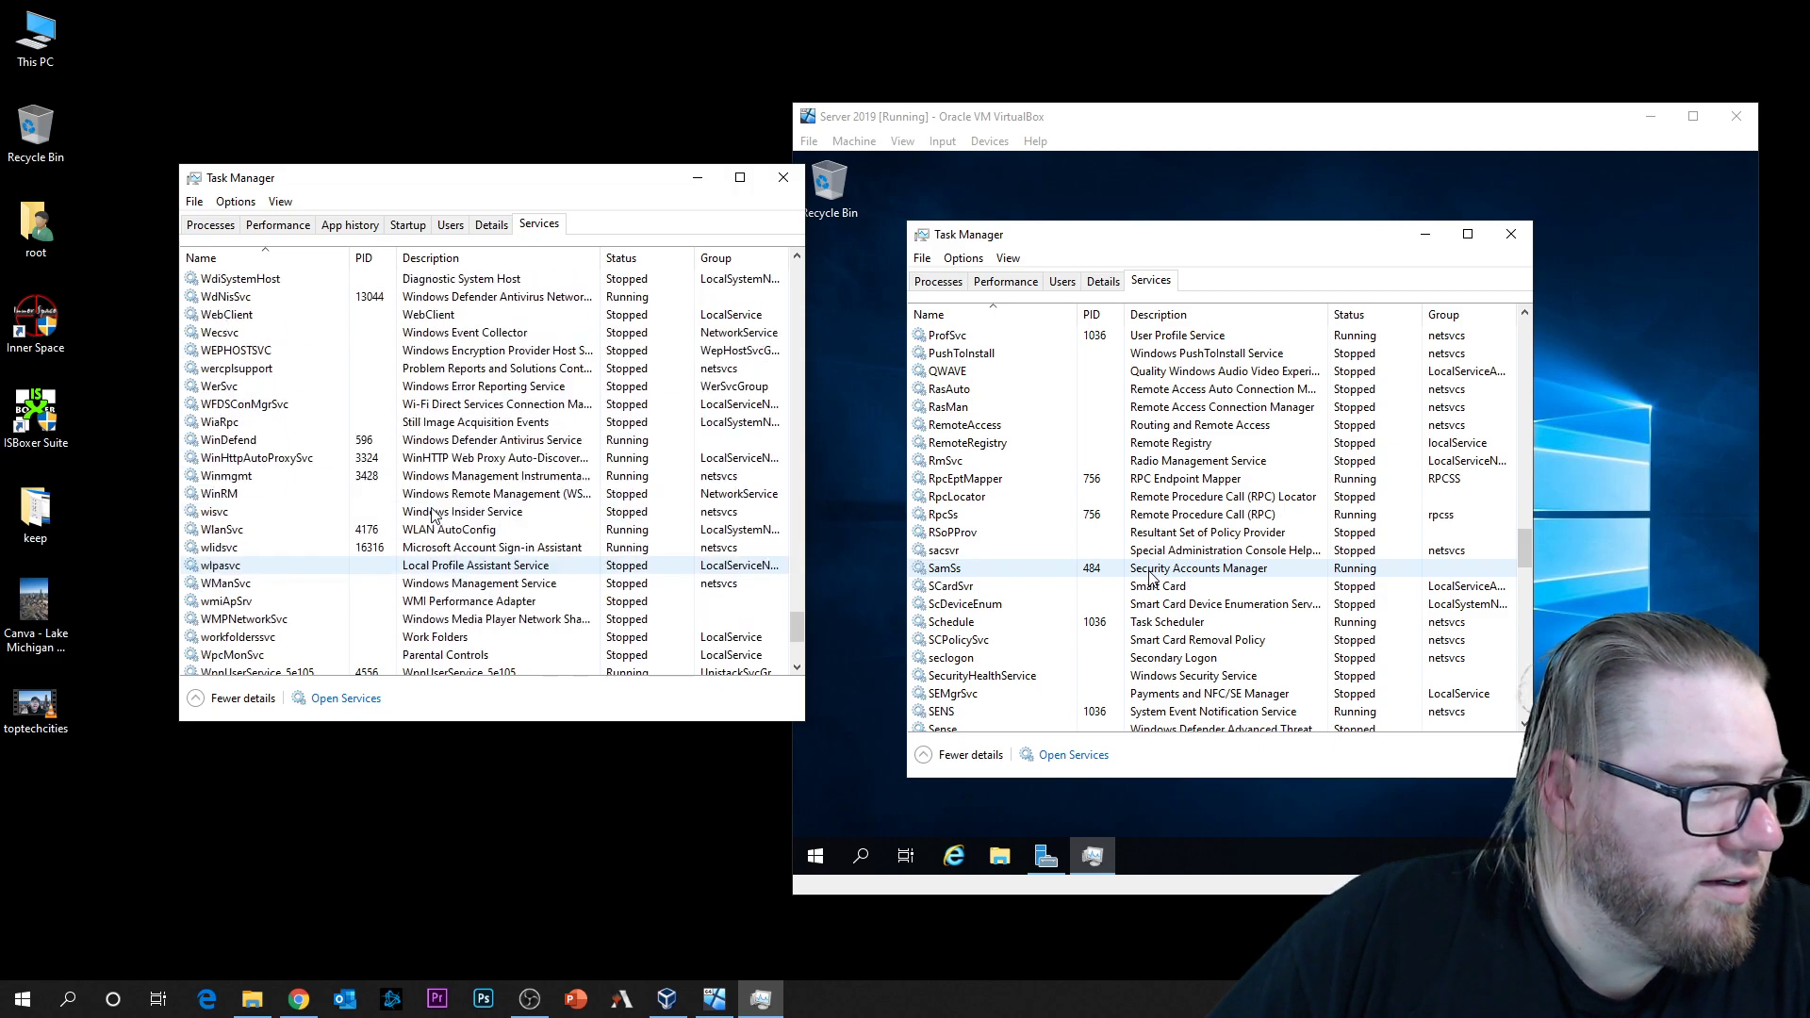
{"action": "scroll", "coordinate": [434, 513], "scroll_direction": "up", "scroll_amount": 20}
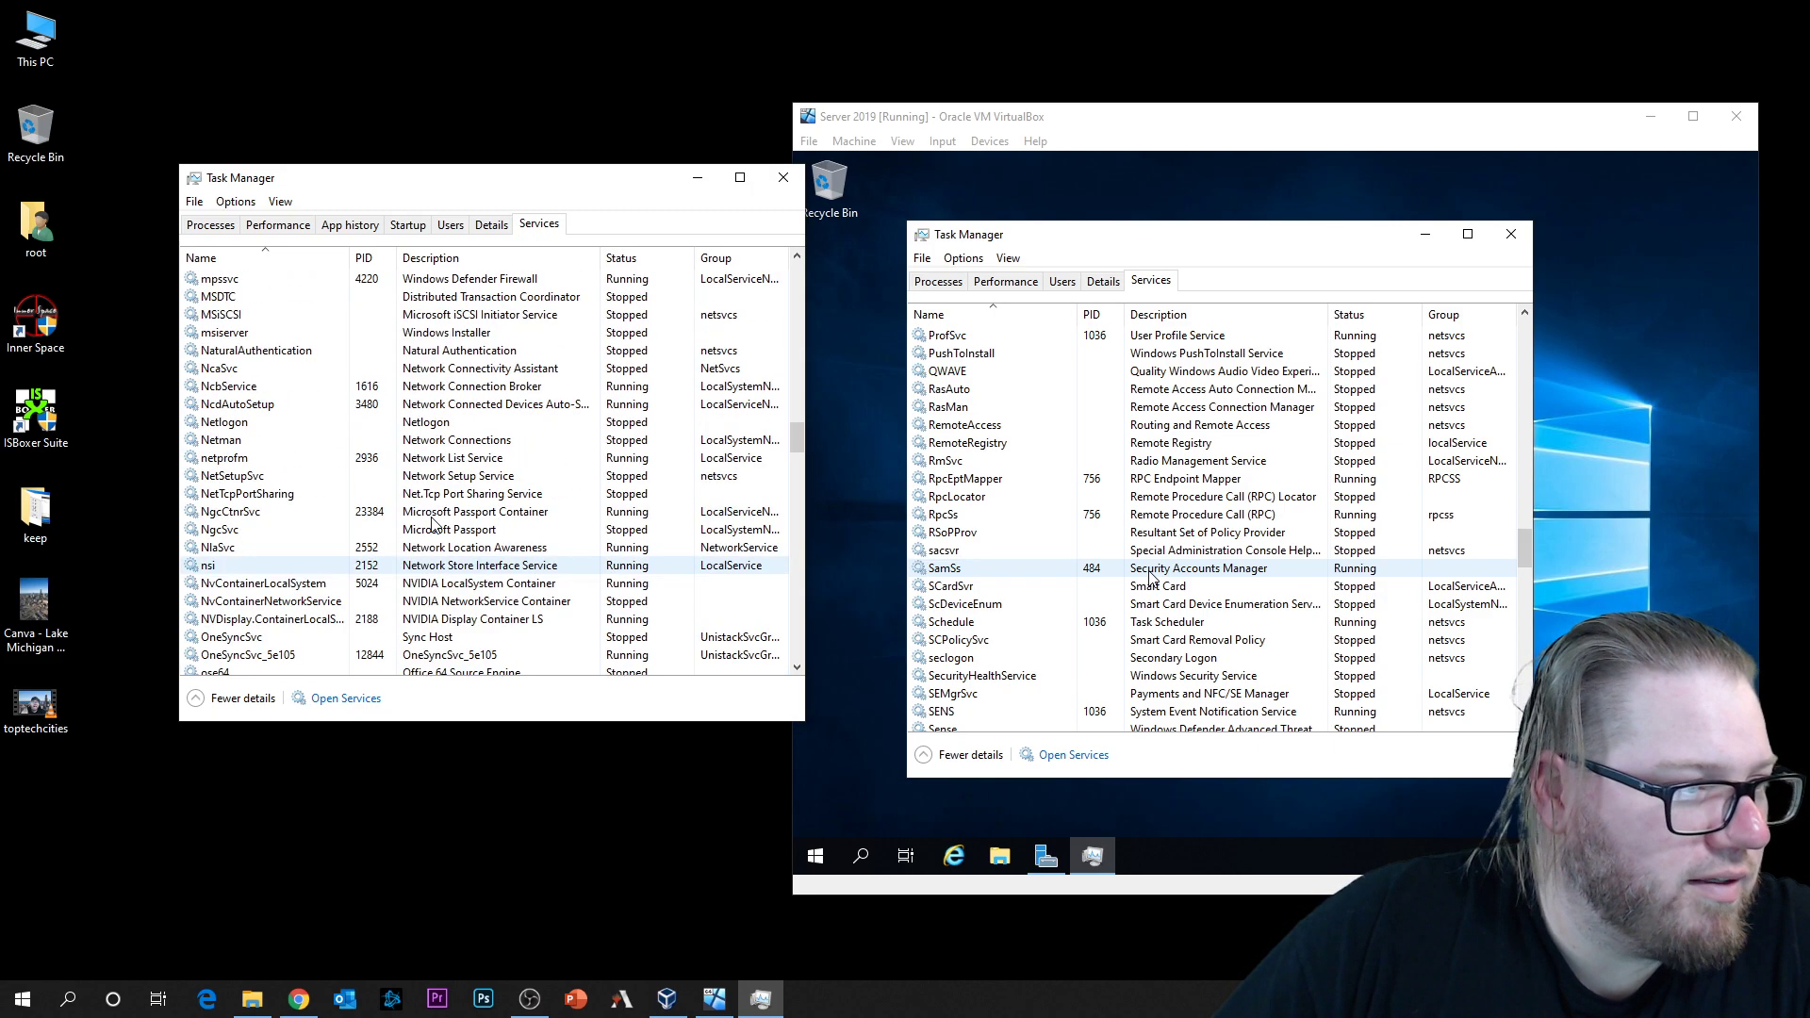
Step: Find and select the Print Spooler service in the virtual machine's services list
{"action": "scroll", "coordinate": [443, 517], "scroll_direction": "down", "scroll_amount": 4}
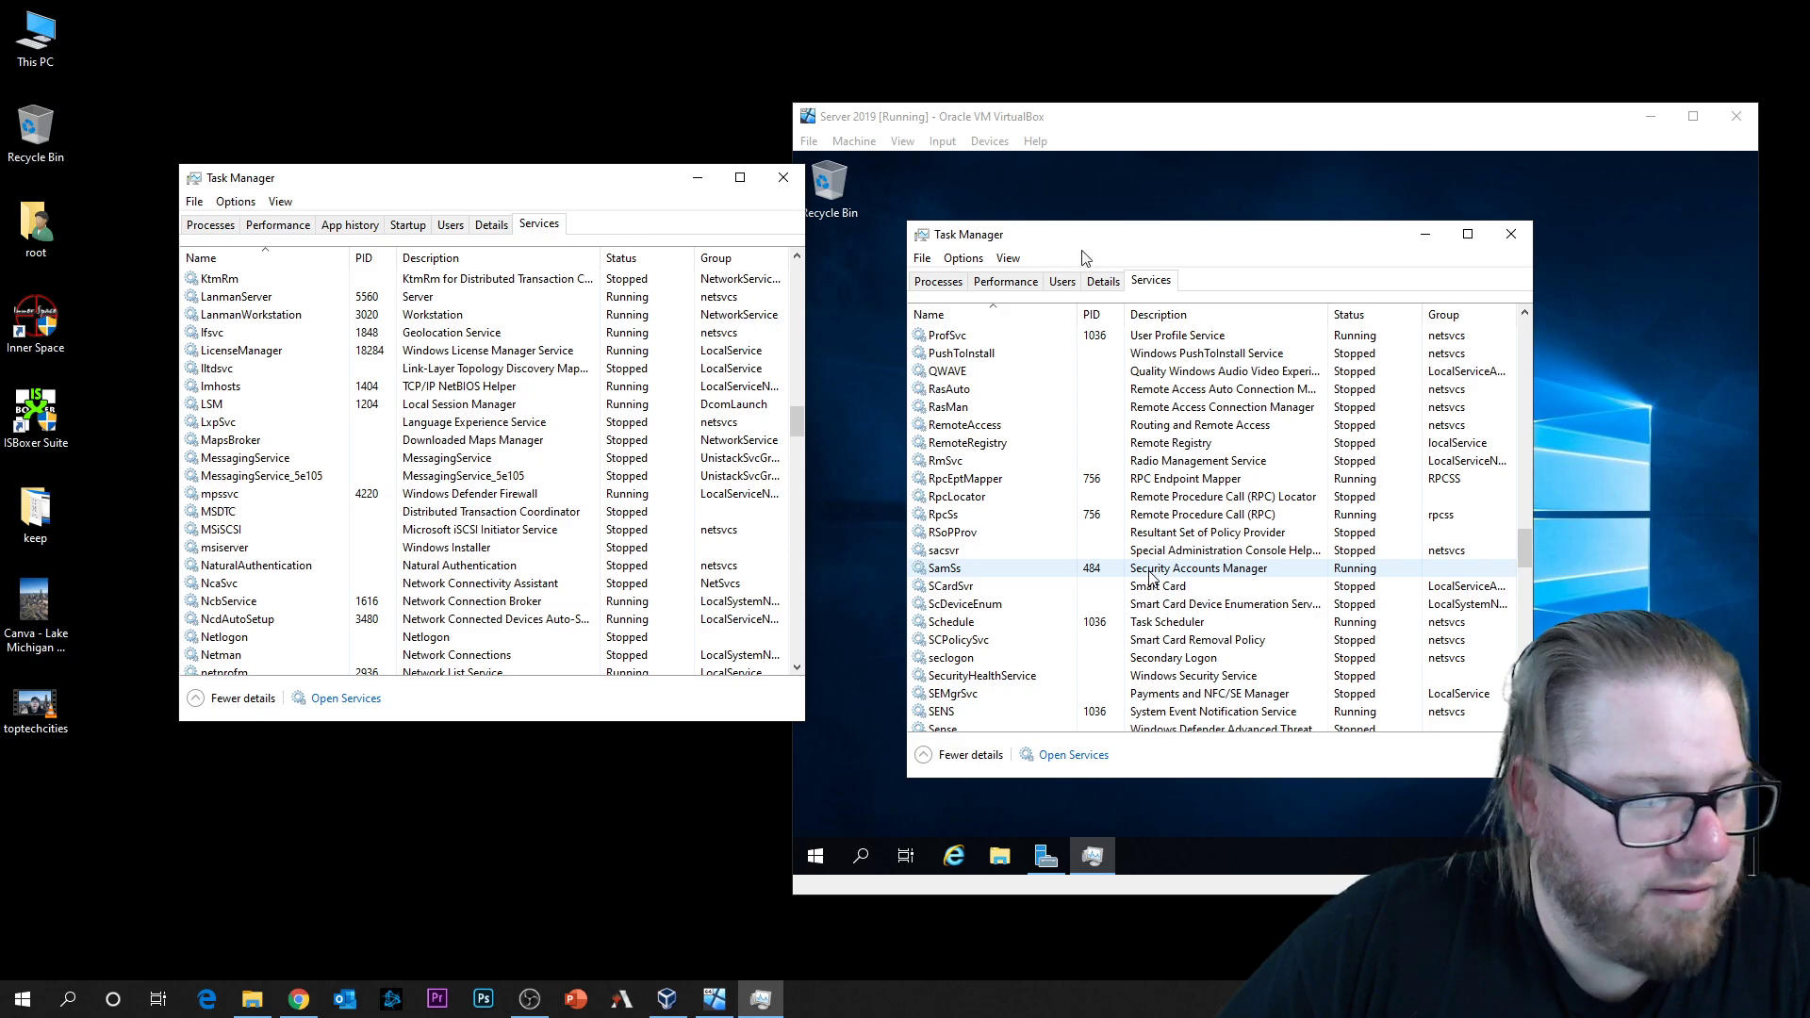
{"action": "scroll", "coordinate": [1150, 580], "scroll_direction": "down", "scroll_amount": 4}
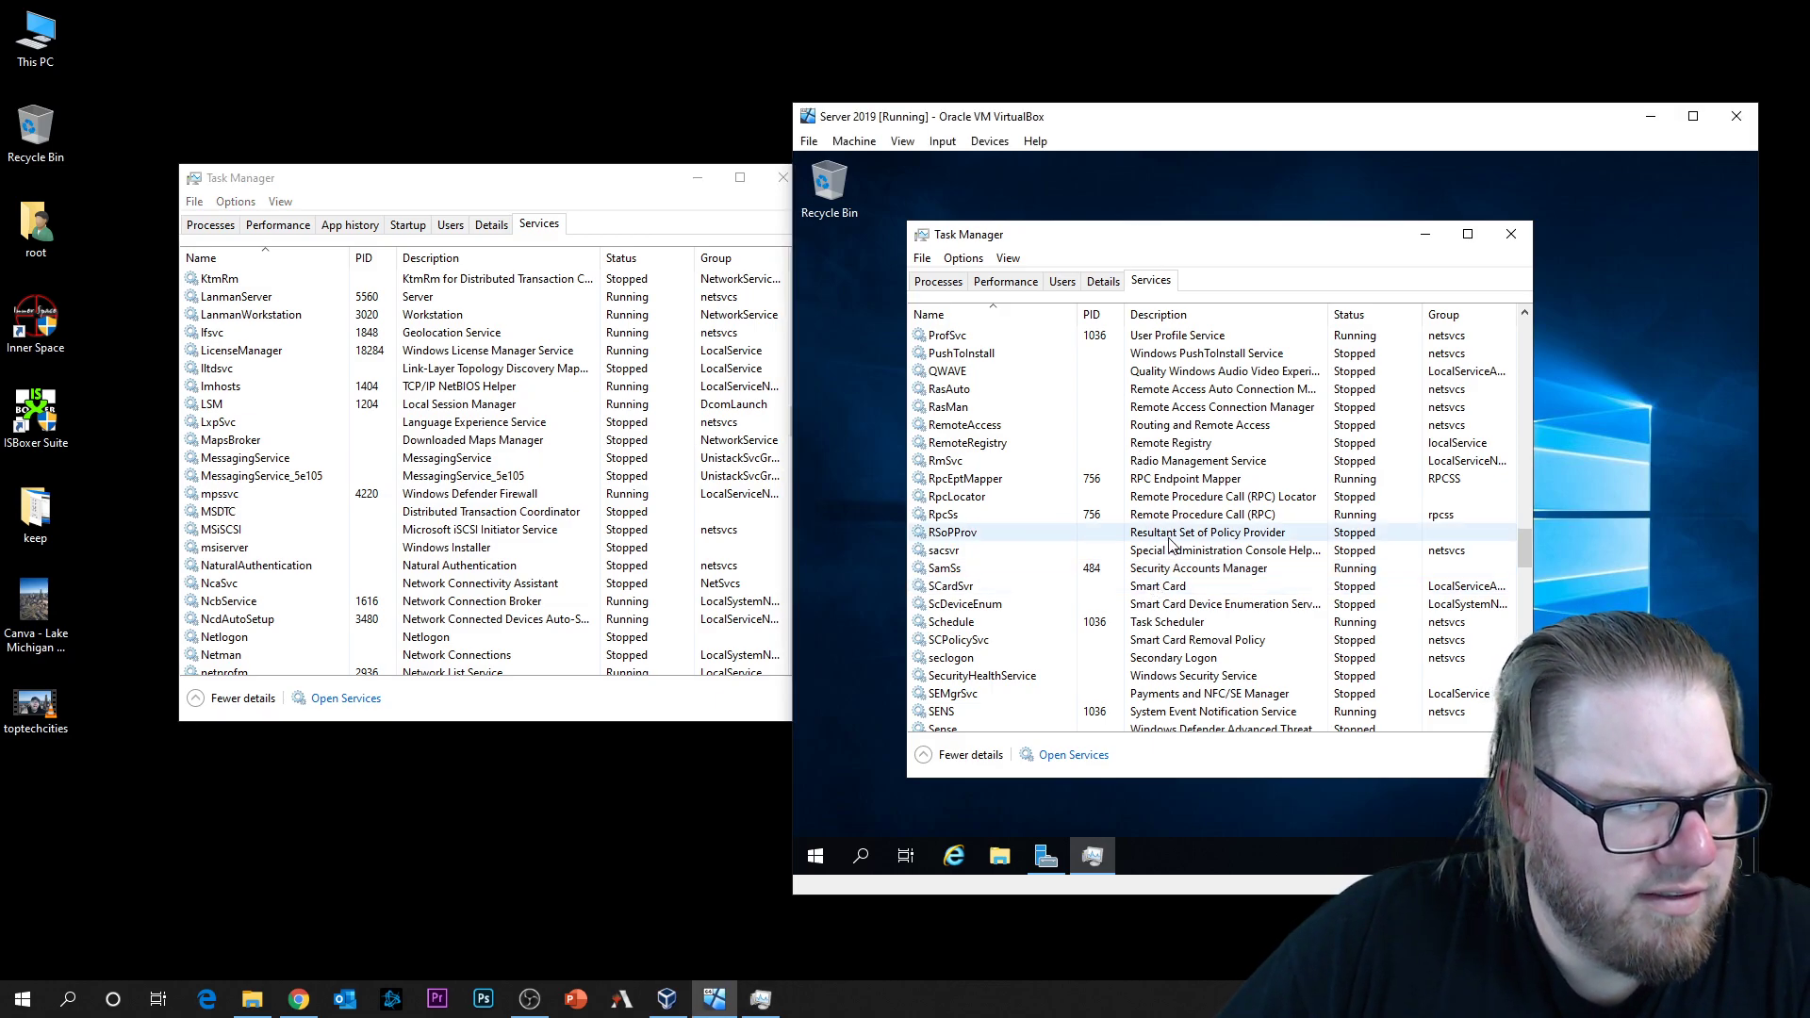
{"action": "scroll", "coordinate": [1169, 545], "scroll_direction": "down", "scroll_amount": 7}
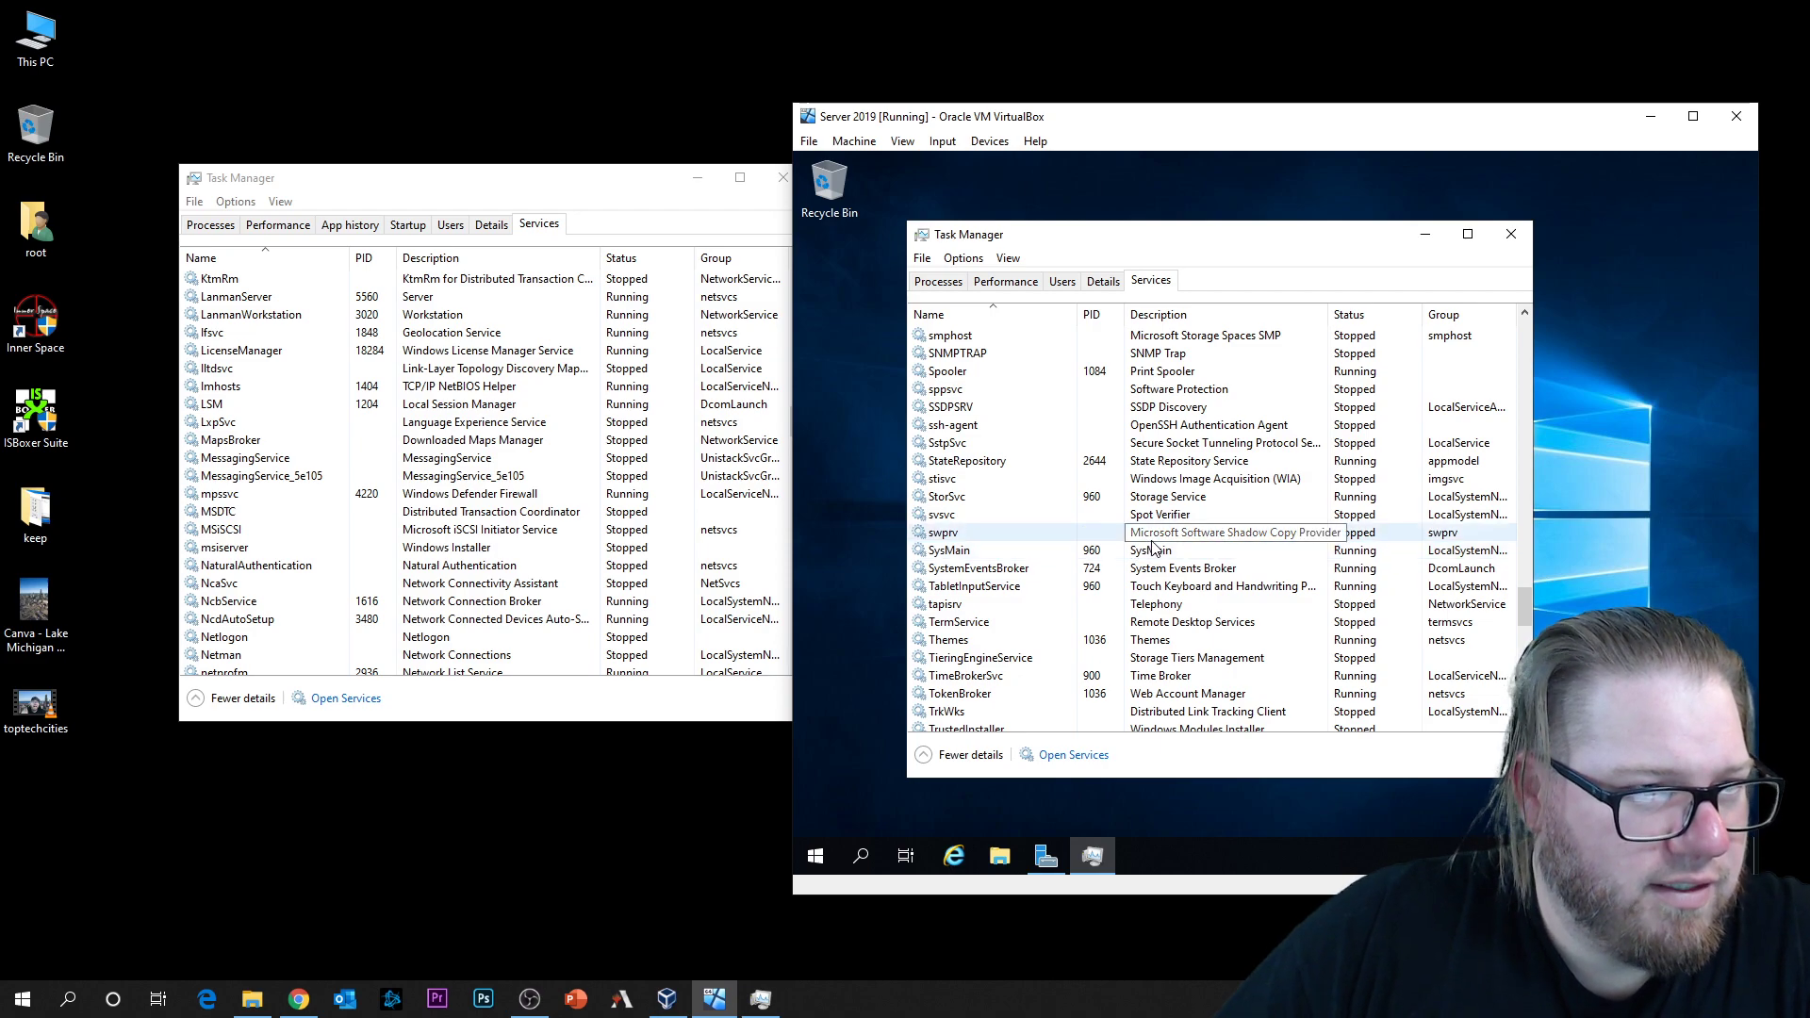
{"action": "left_click", "coordinate": [999, 371]}
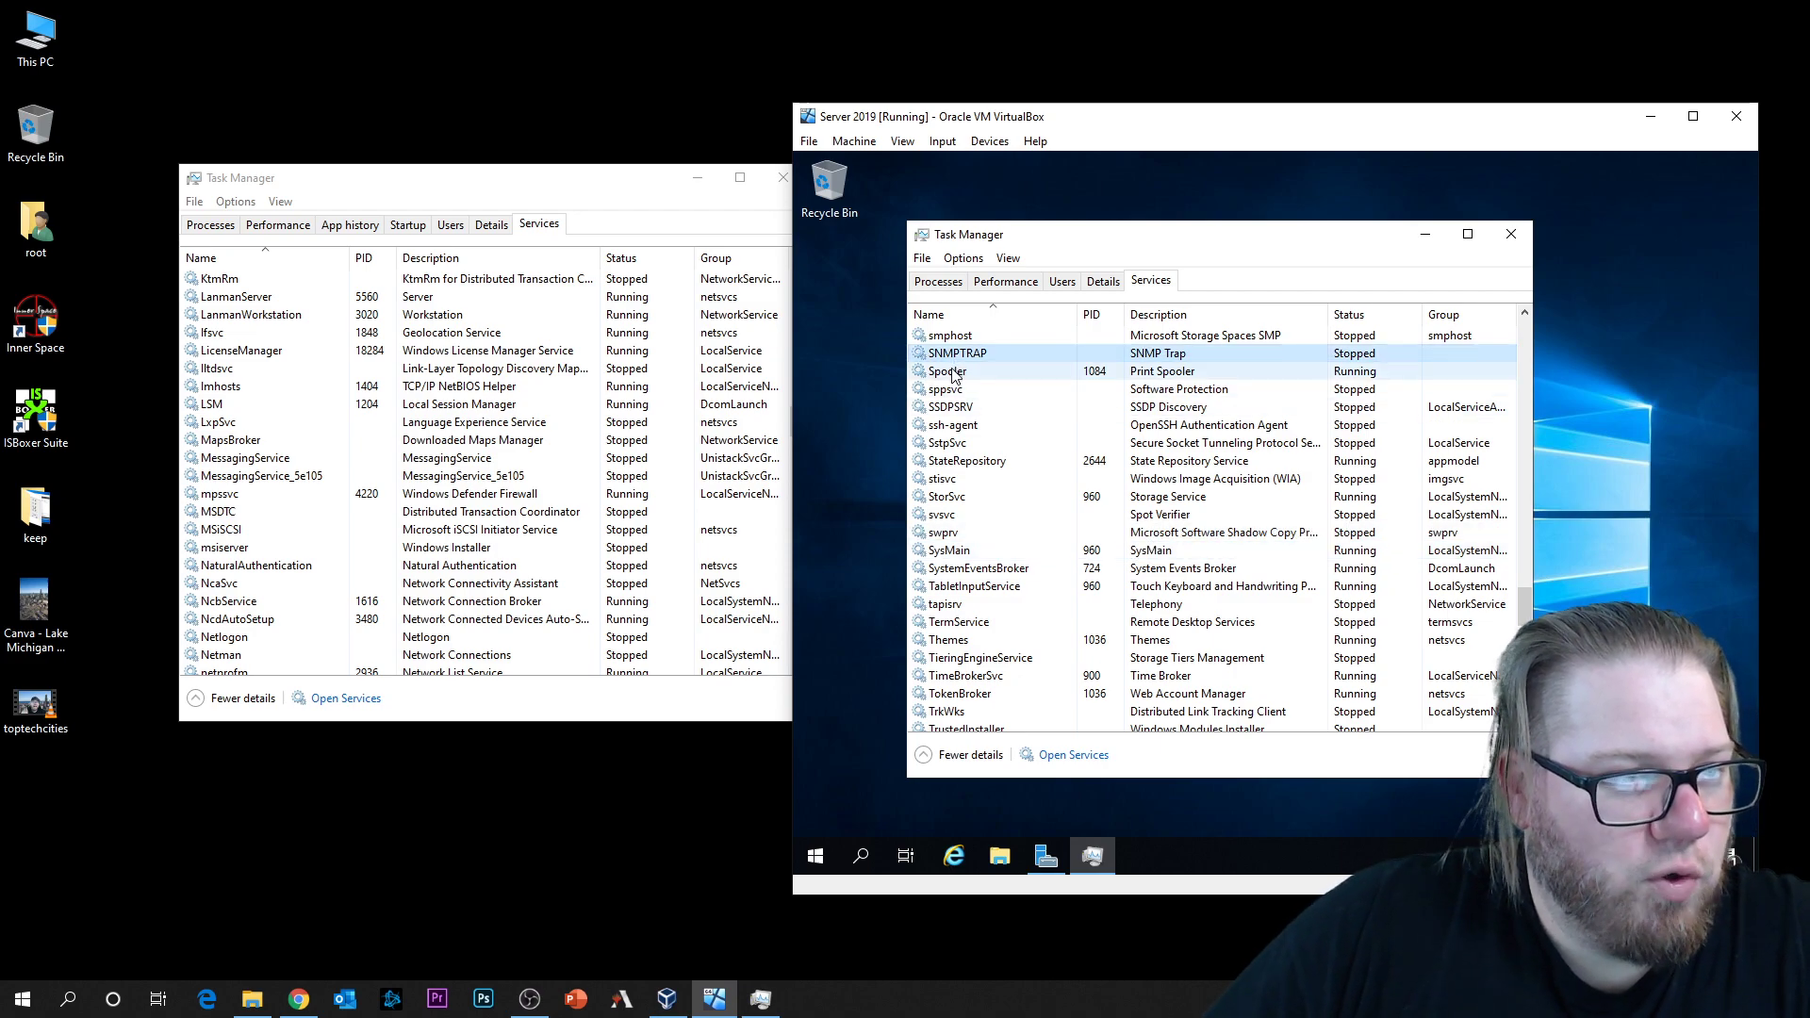
{"action": "left_click", "coordinate": [794, 478]}
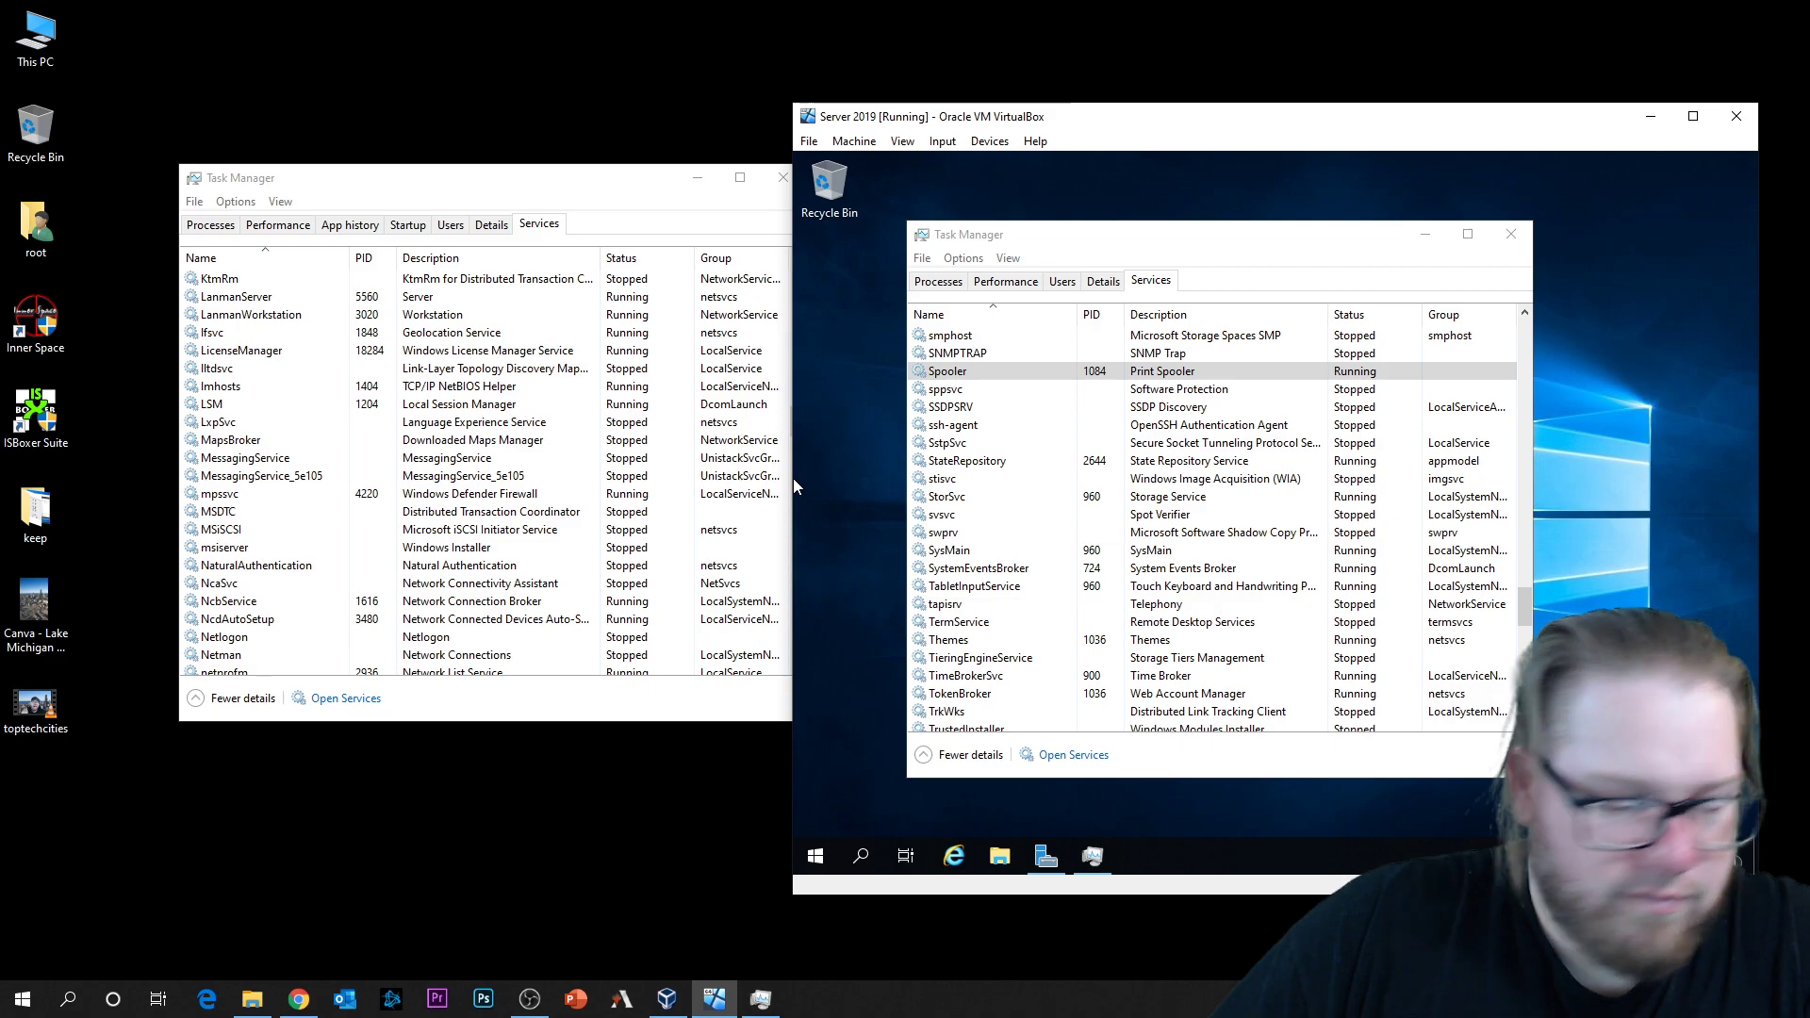
Step: Find and select the matching Print Spooler service in the host's services list
{"action": "scroll", "coordinate": [589, 485], "scroll_direction": "down", "scroll_amount": 10}
{"action": "scroll", "coordinate": [589, 484], "scroll_direction": "down", "scroll_amount": 15}
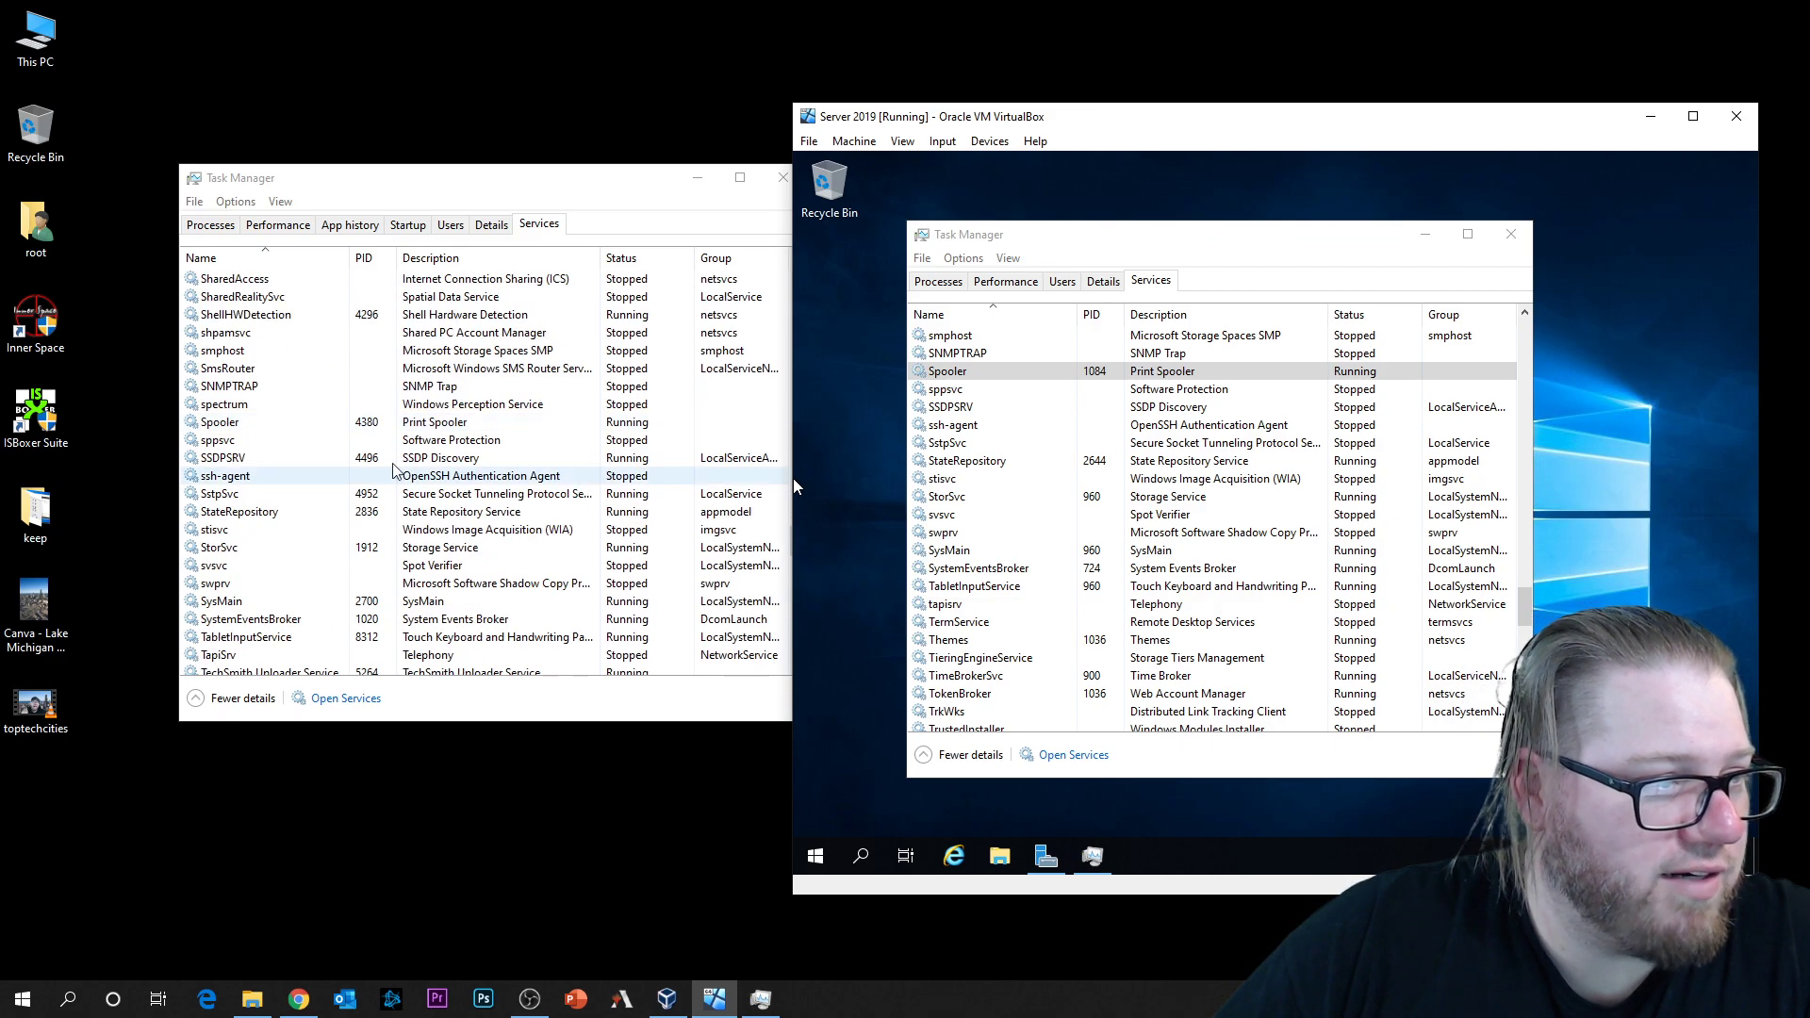
{"action": "left_click", "coordinate": [306, 429]}
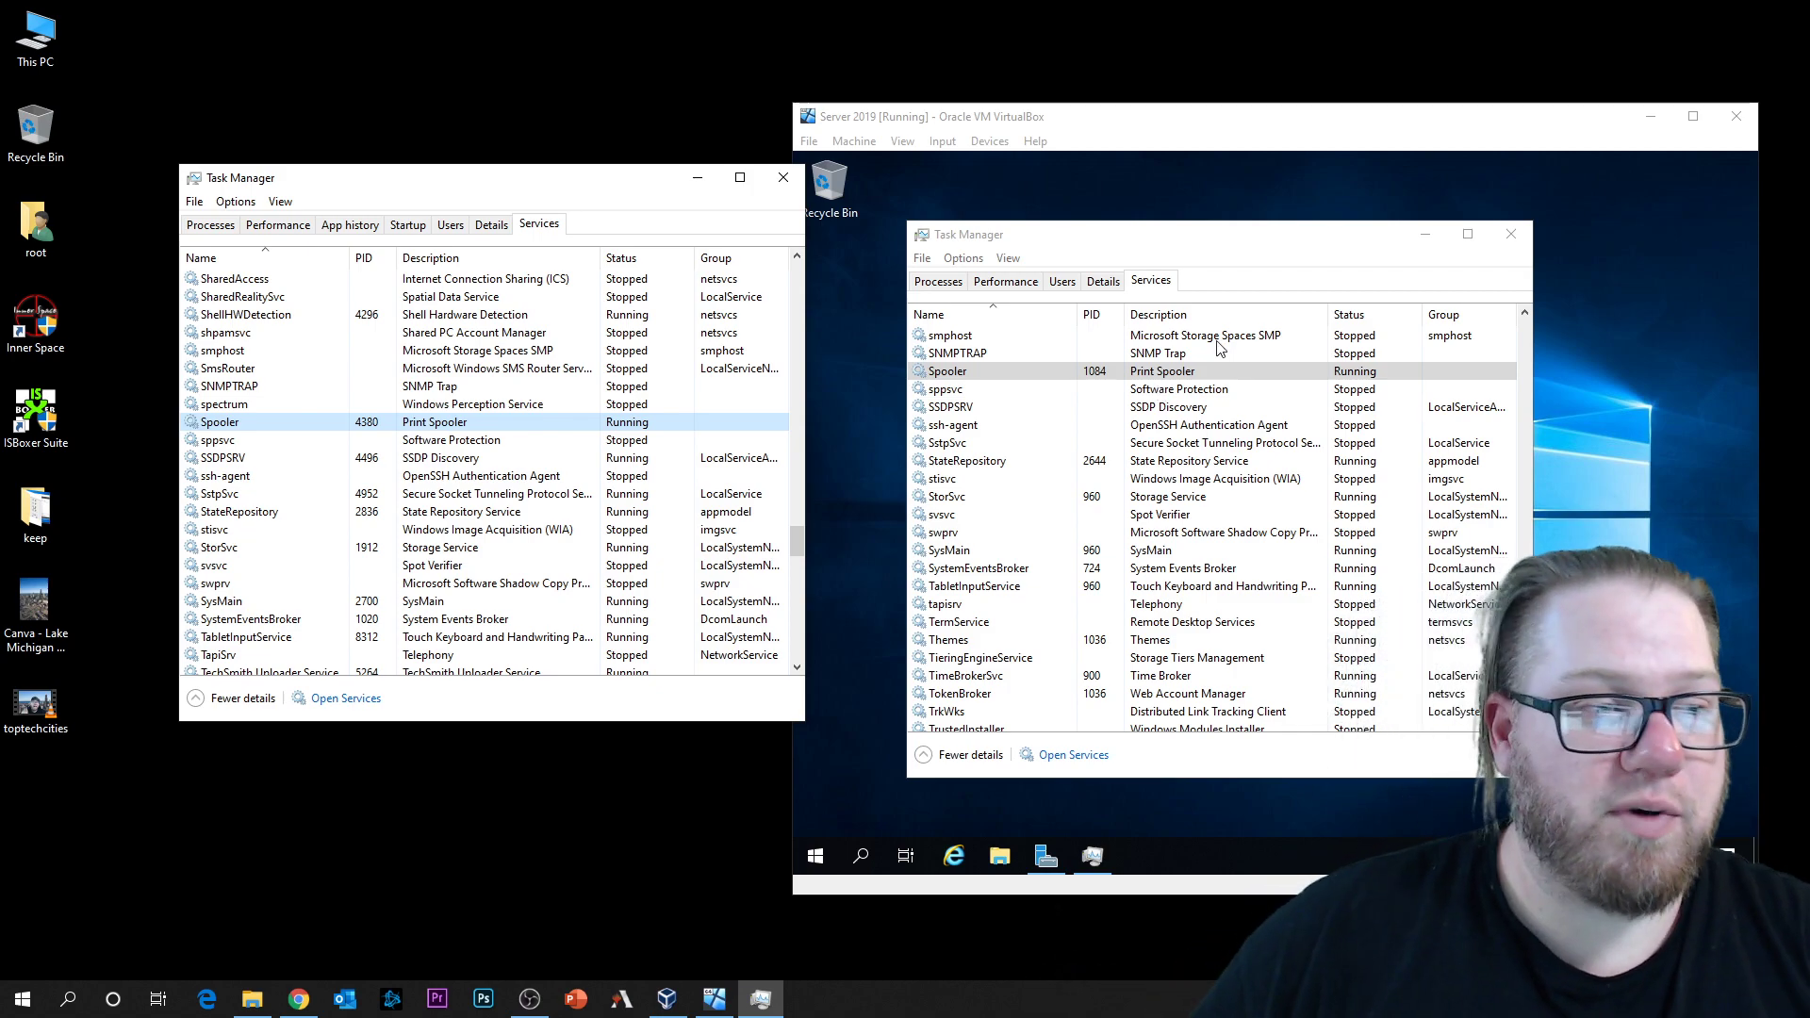
Step: Restart the Print Spooler service on the virtual machine
{"action": "left_click", "coordinate": [794, 478]}
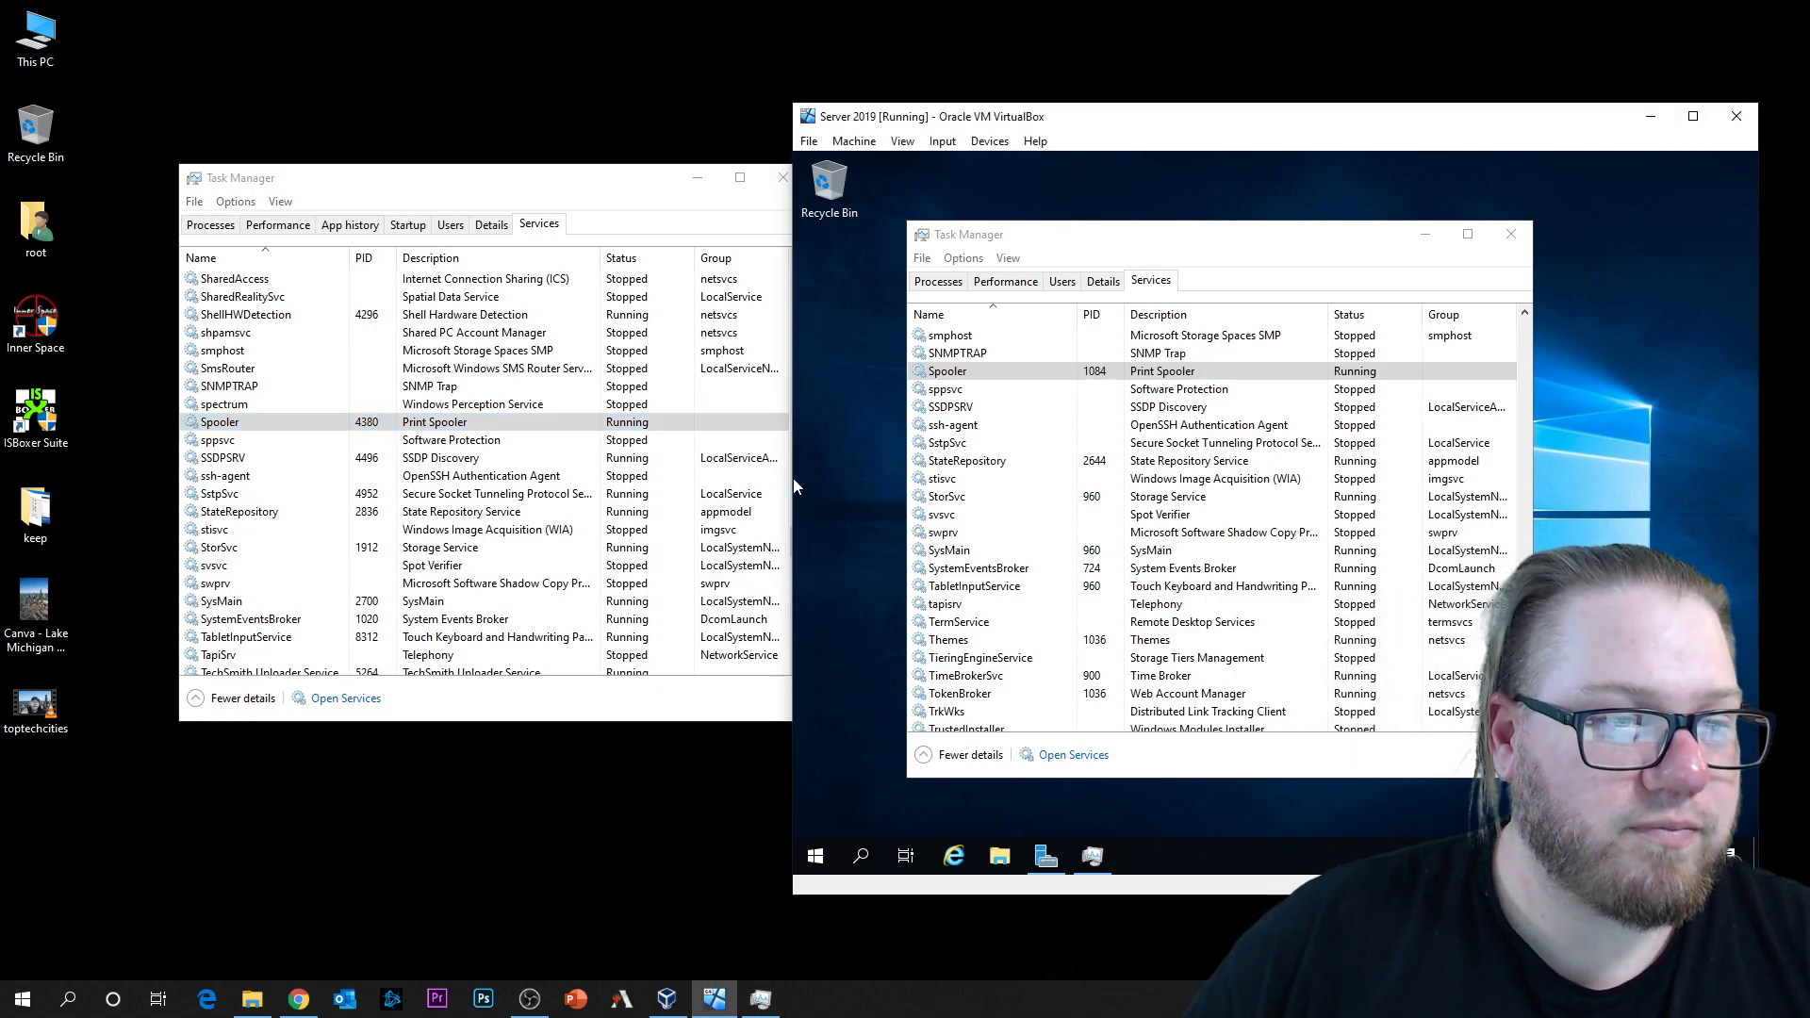
{"action": "right_click", "coordinate": [1199, 367]}
{"action": "left_click", "coordinate": [1280, 426]}
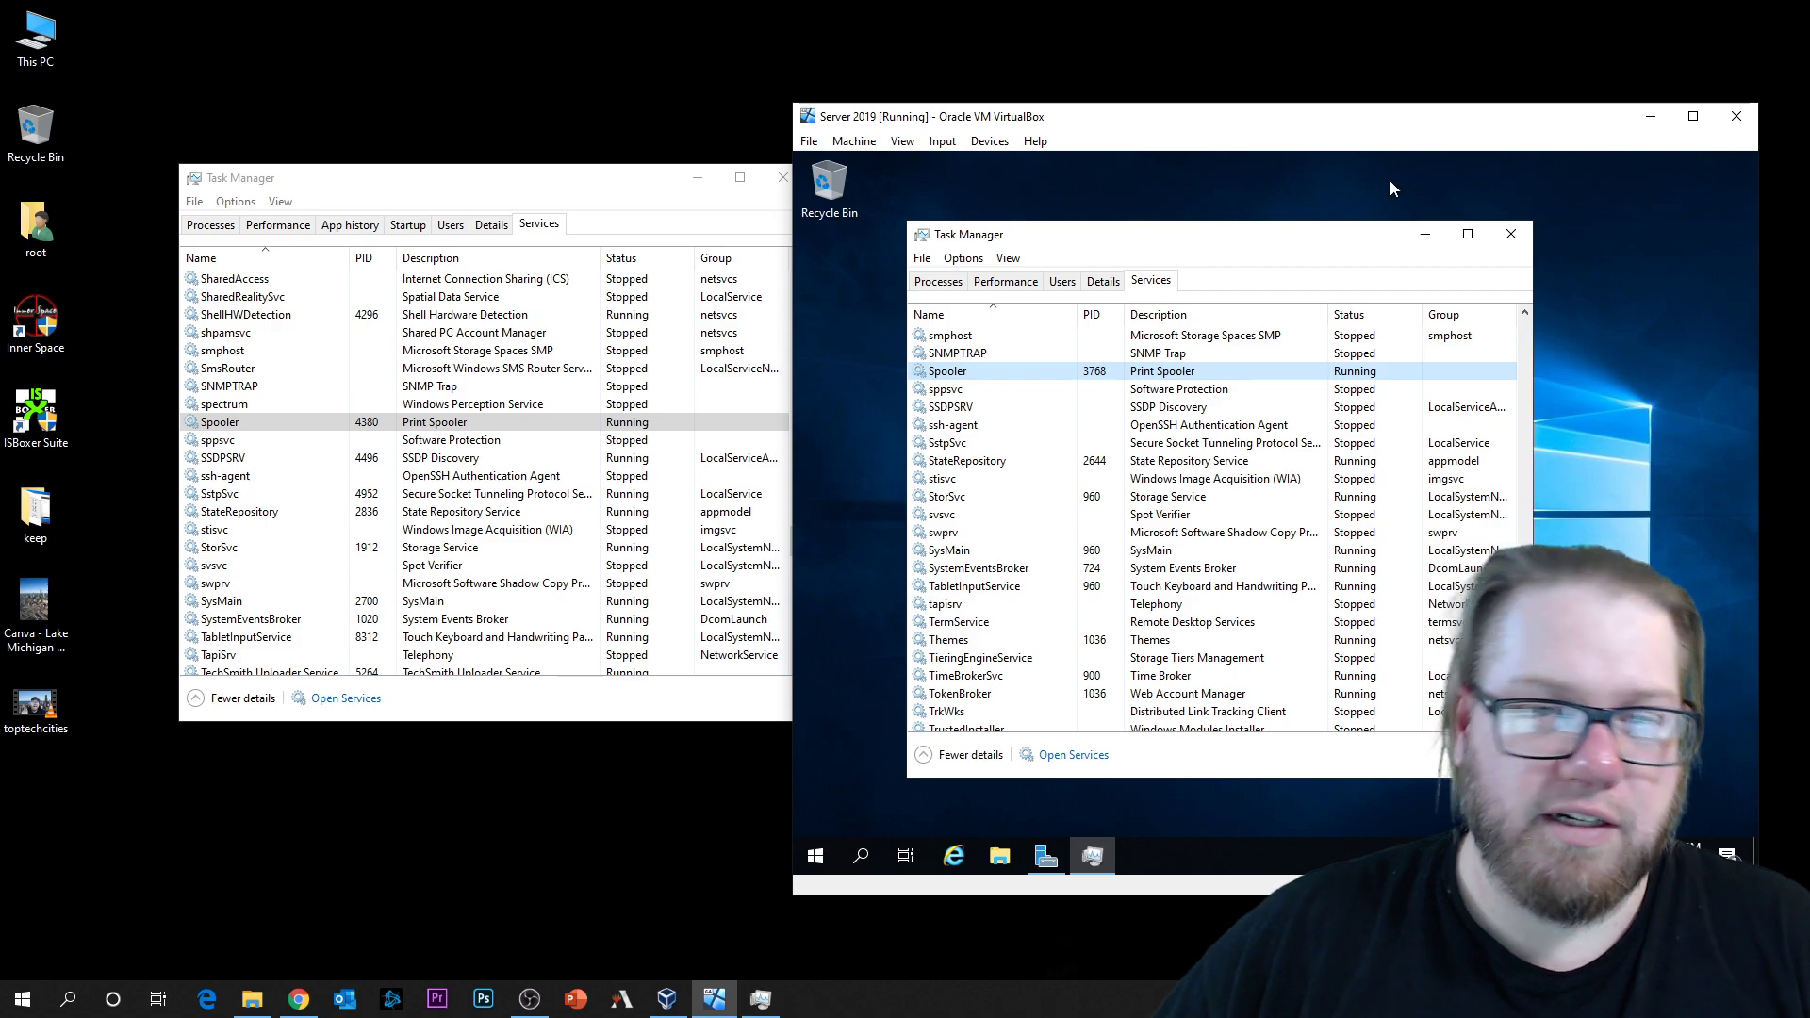
Step: Look over the virtual machine's remaining services down to the Windows Defender and push notification entries, and return to the start of the list
{"action": "left_click", "coordinate": [948, 460]}
{"action": "scroll", "coordinate": [1023, 490], "scroll_direction": "down", "scroll_amount": 15}
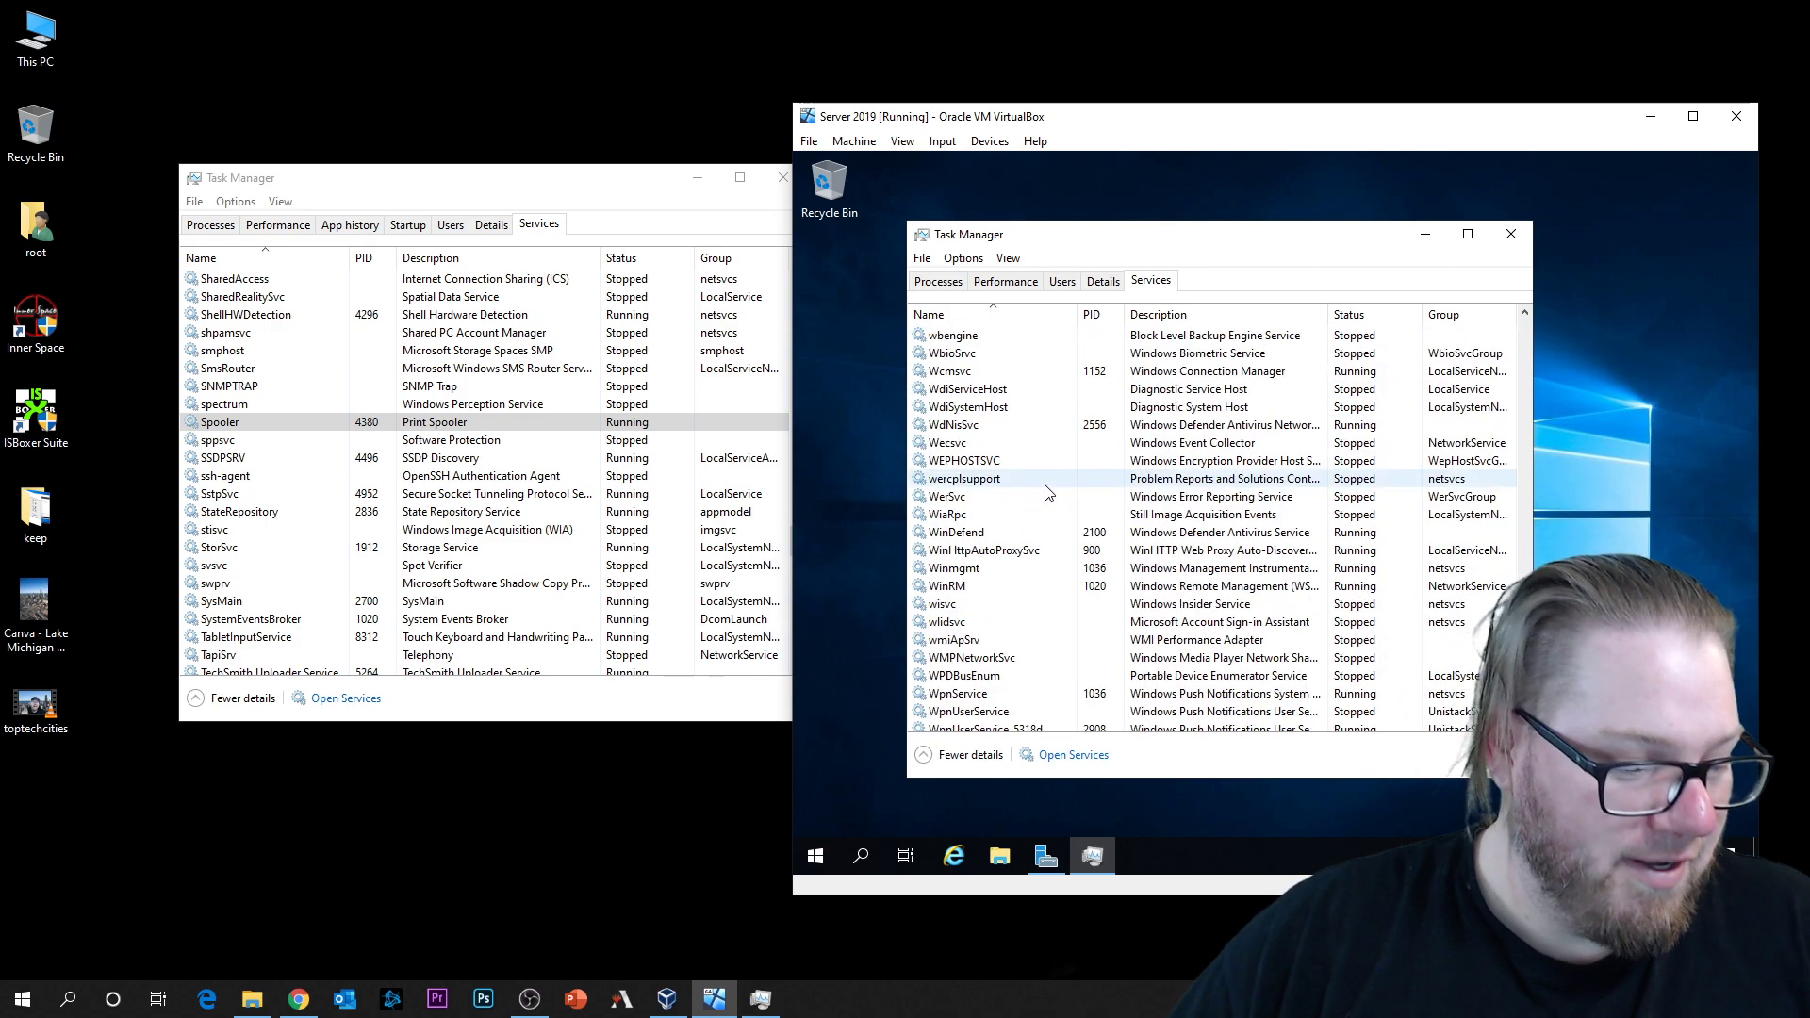
{"action": "scroll", "coordinate": [1074, 497], "scroll_direction": "up", "scroll_amount": 15}
{"action": "scroll", "coordinate": [1098, 500], "scroll_direction": "up", "scroll_amount": 20}
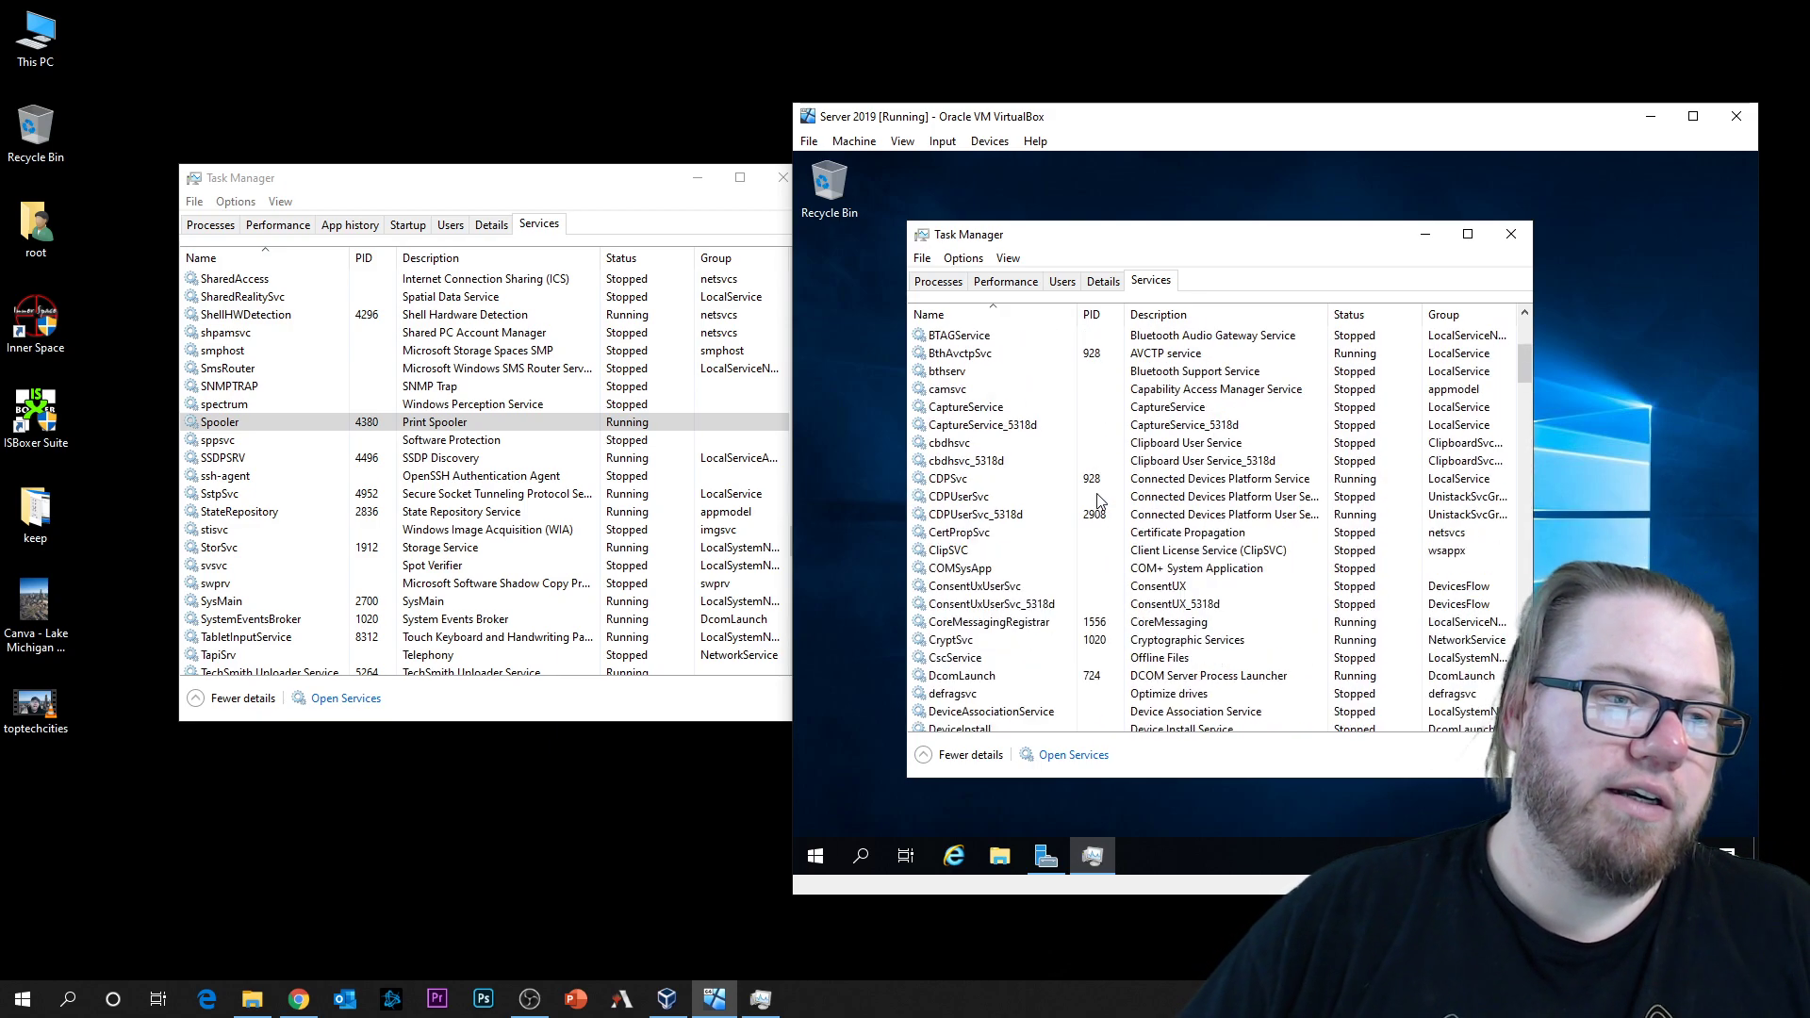
{"action": "scroll", "coordinate": [1098, 500], "scroll_direction": "up", "scroll_amount": 5}
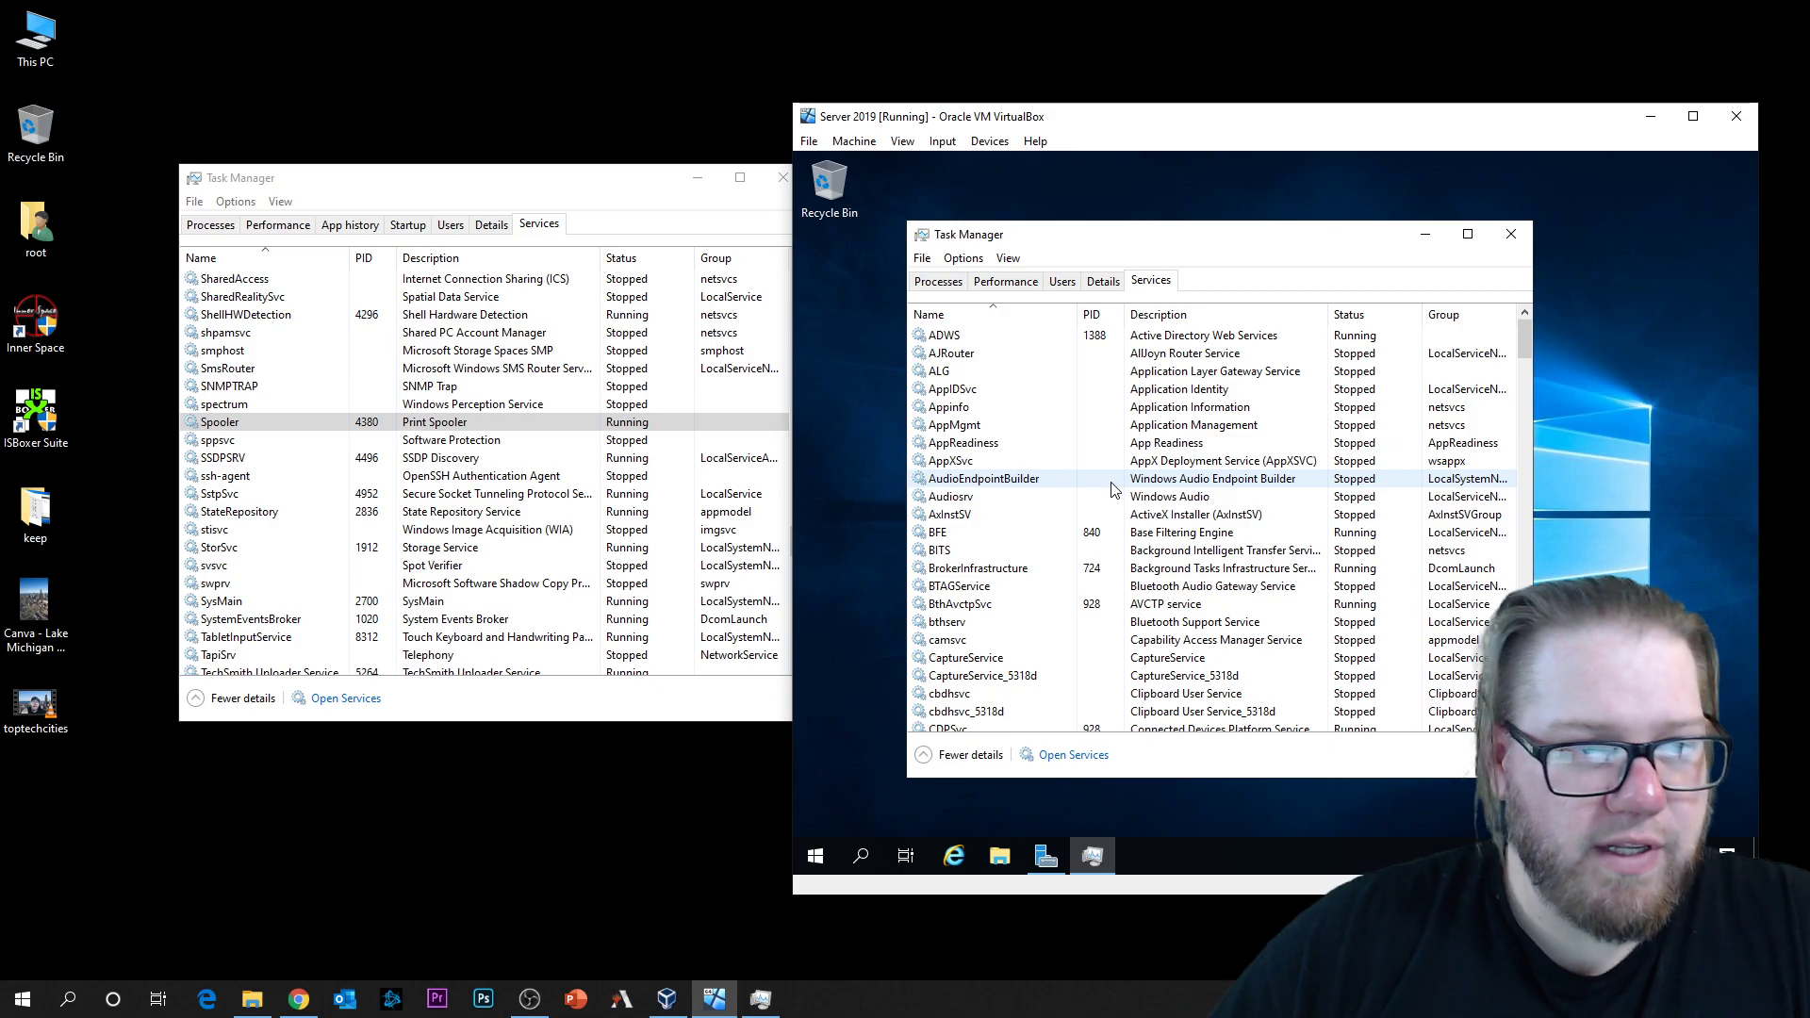
Step: Examine the virtual machine's services from the COM+ and DFS entries to the Hyper-V ones, and go back to the DNS entries
{"action": "scroll", "coordinate": [1111, 488], "scroll_direction": "down", "scroll_amount": 3}
{"action": "scroll", "coordinate": [1103, 471], "scroll_direction": "down", "scroll_amount": 6}
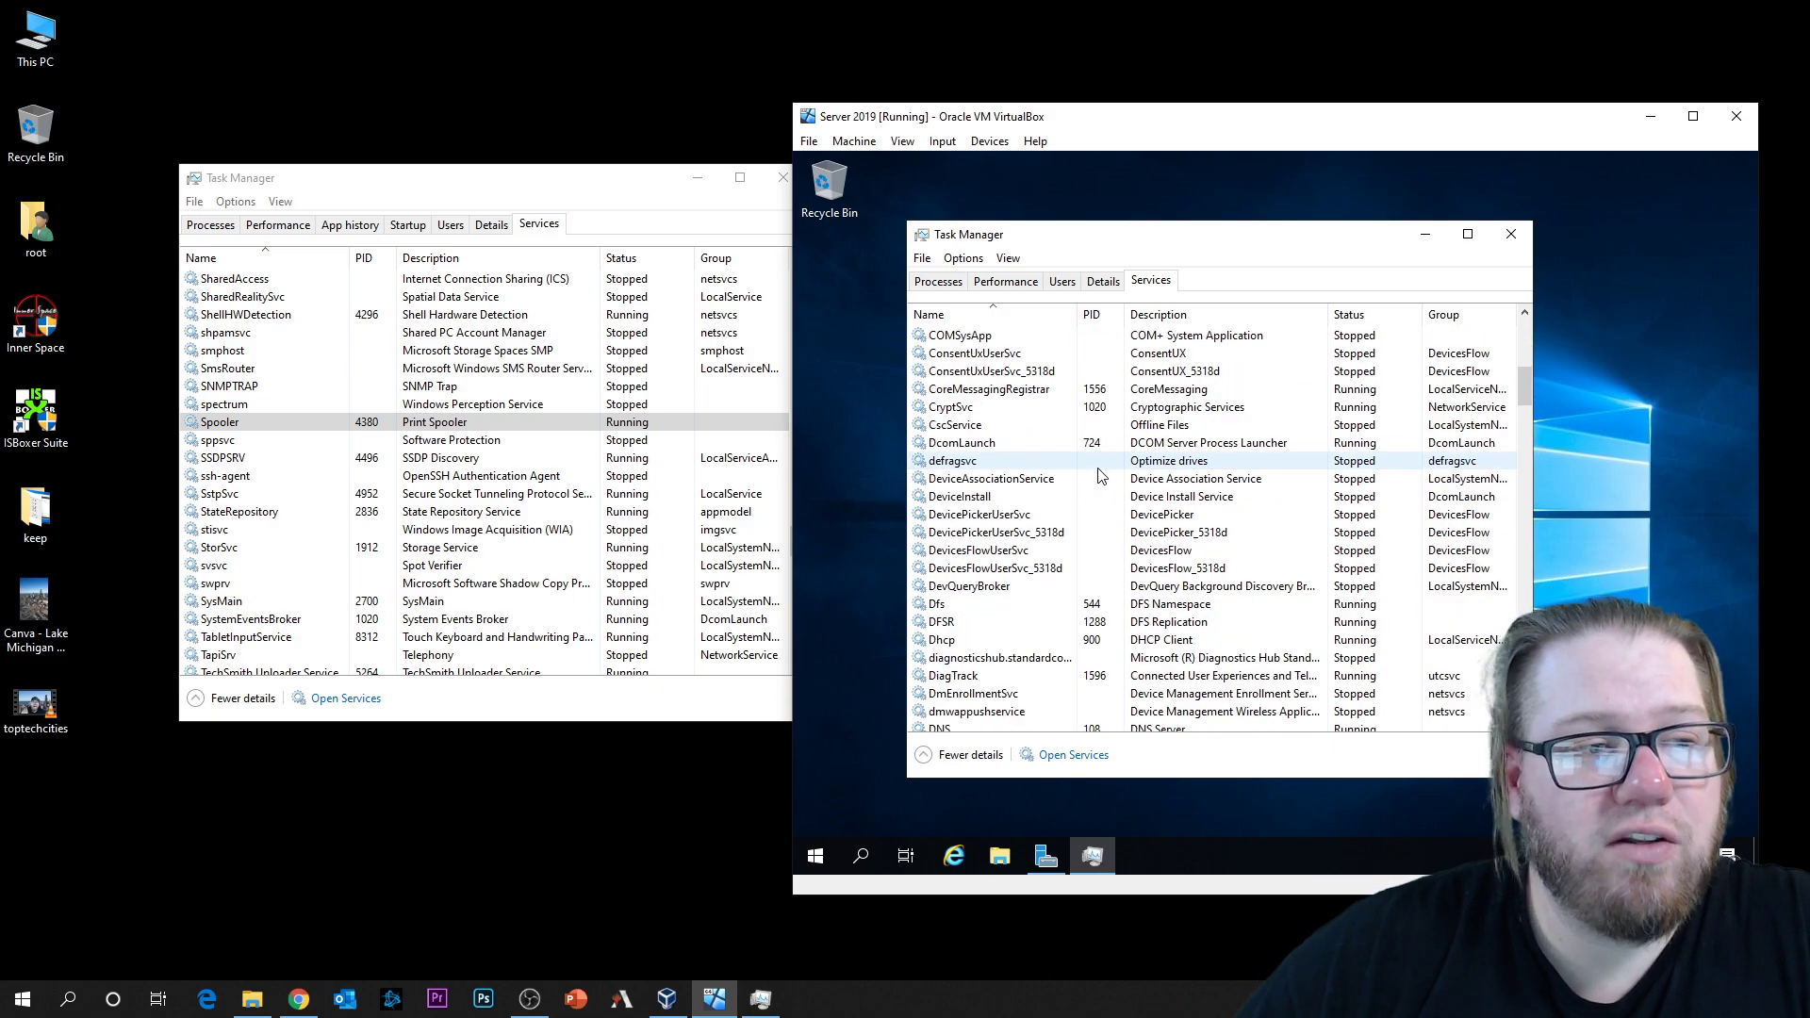
{"action": "scroll", "coordinate": [1131, 490], "scroll_direction": "down", "scroll_amount": 20}
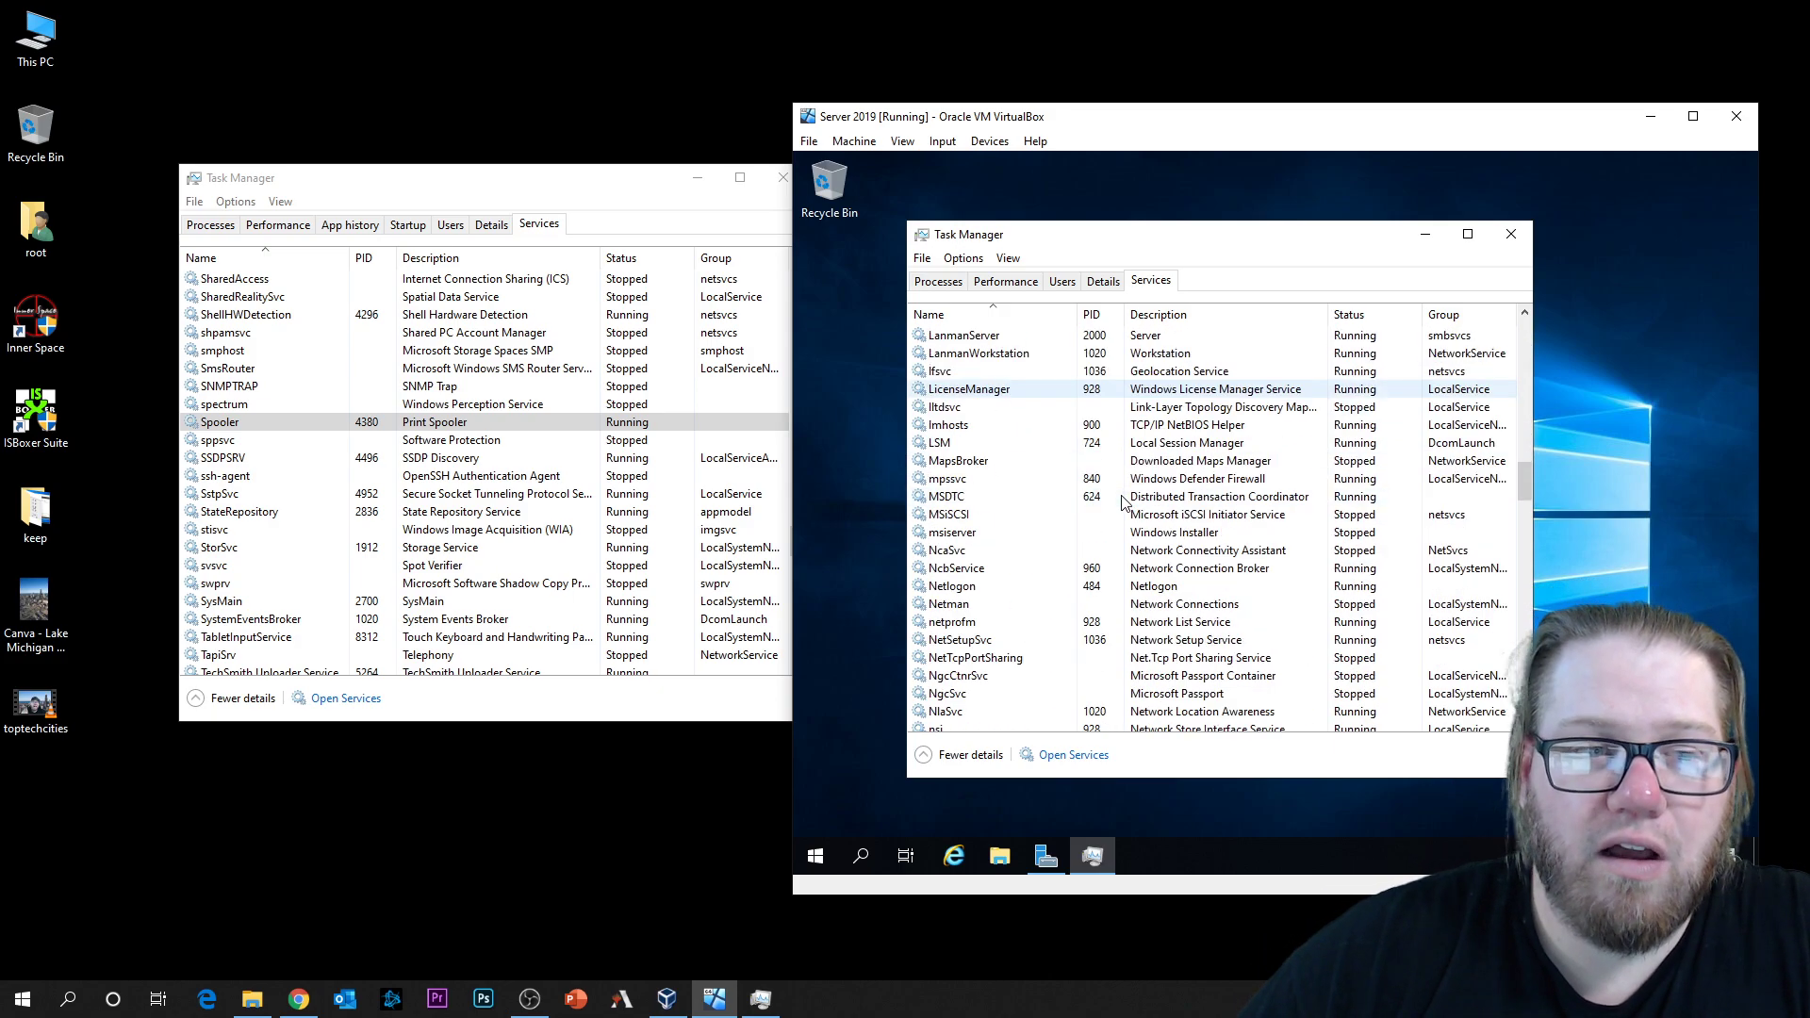
{"action": "scroll", "coordinate": [1199, 500], "scroll_direction": "down", "scroll_amount": 20}
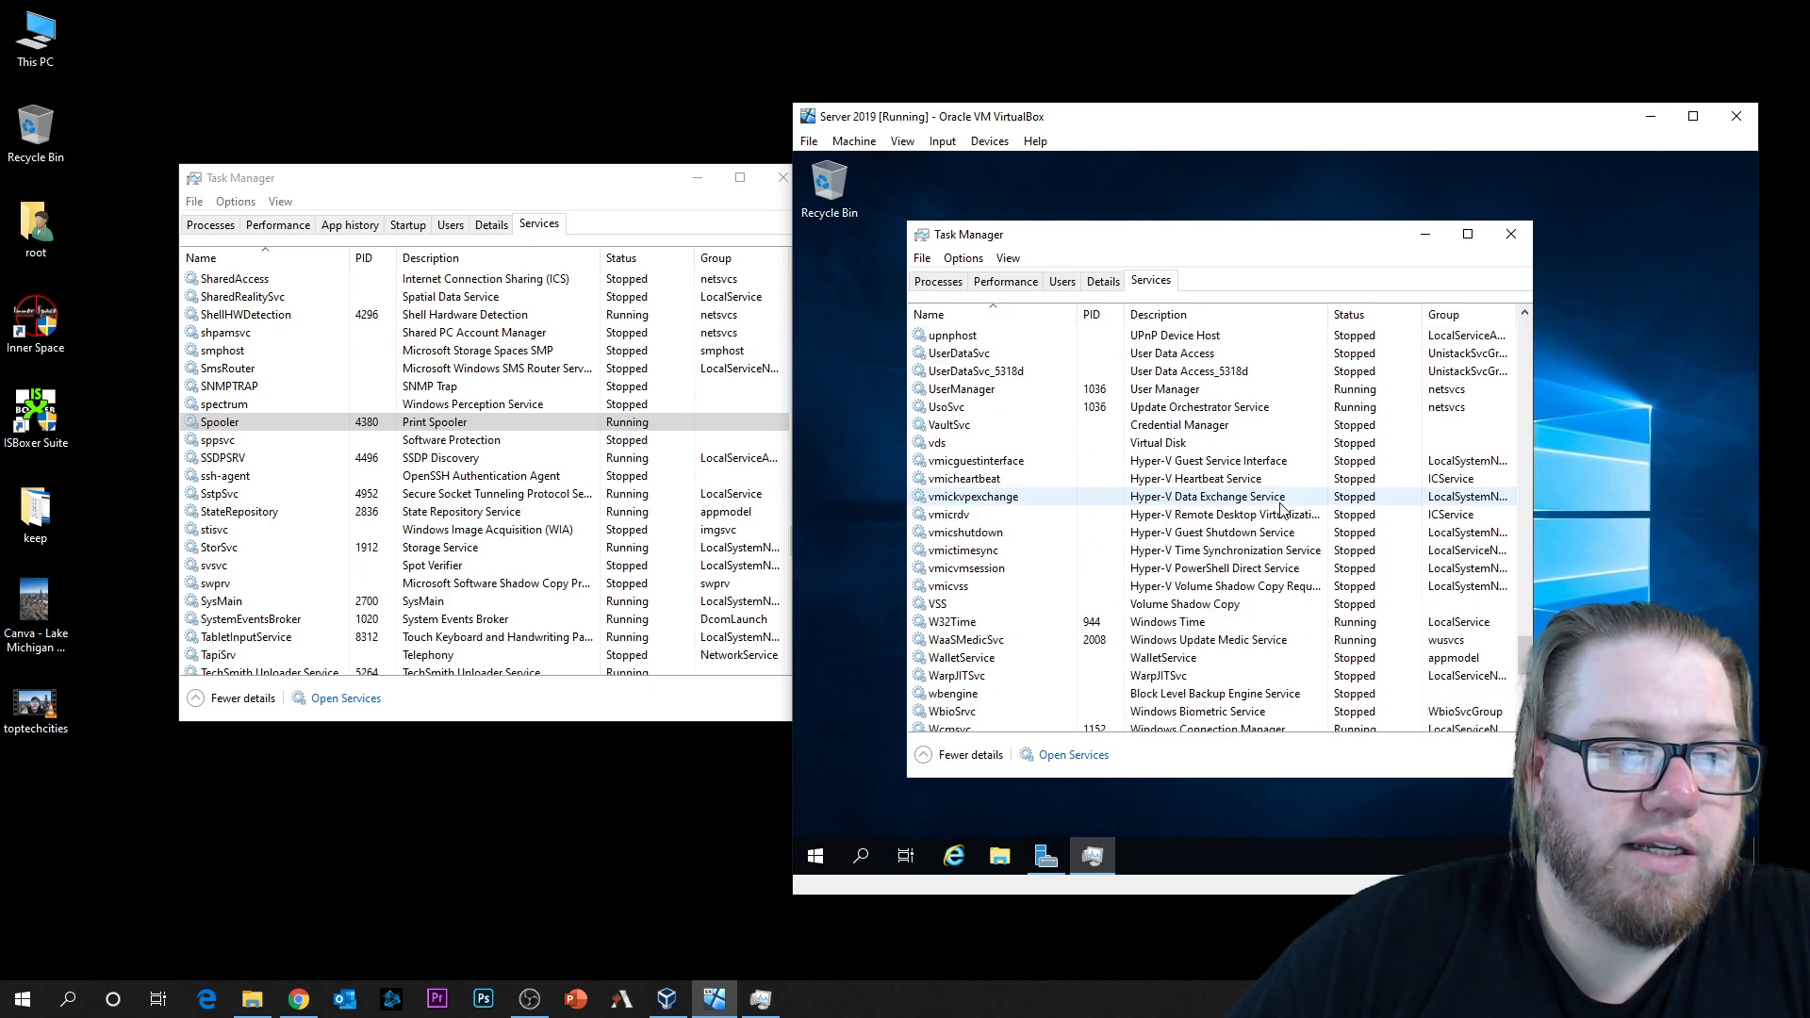
{"action": "scroll", "coordinate": [1268, 573], "scroll_direction": "down", "scroll_amount": 2}
{"action": "scroll", "coordinate": [1261, 577], "scroll_direction": "up", "scroll_amount": 20}
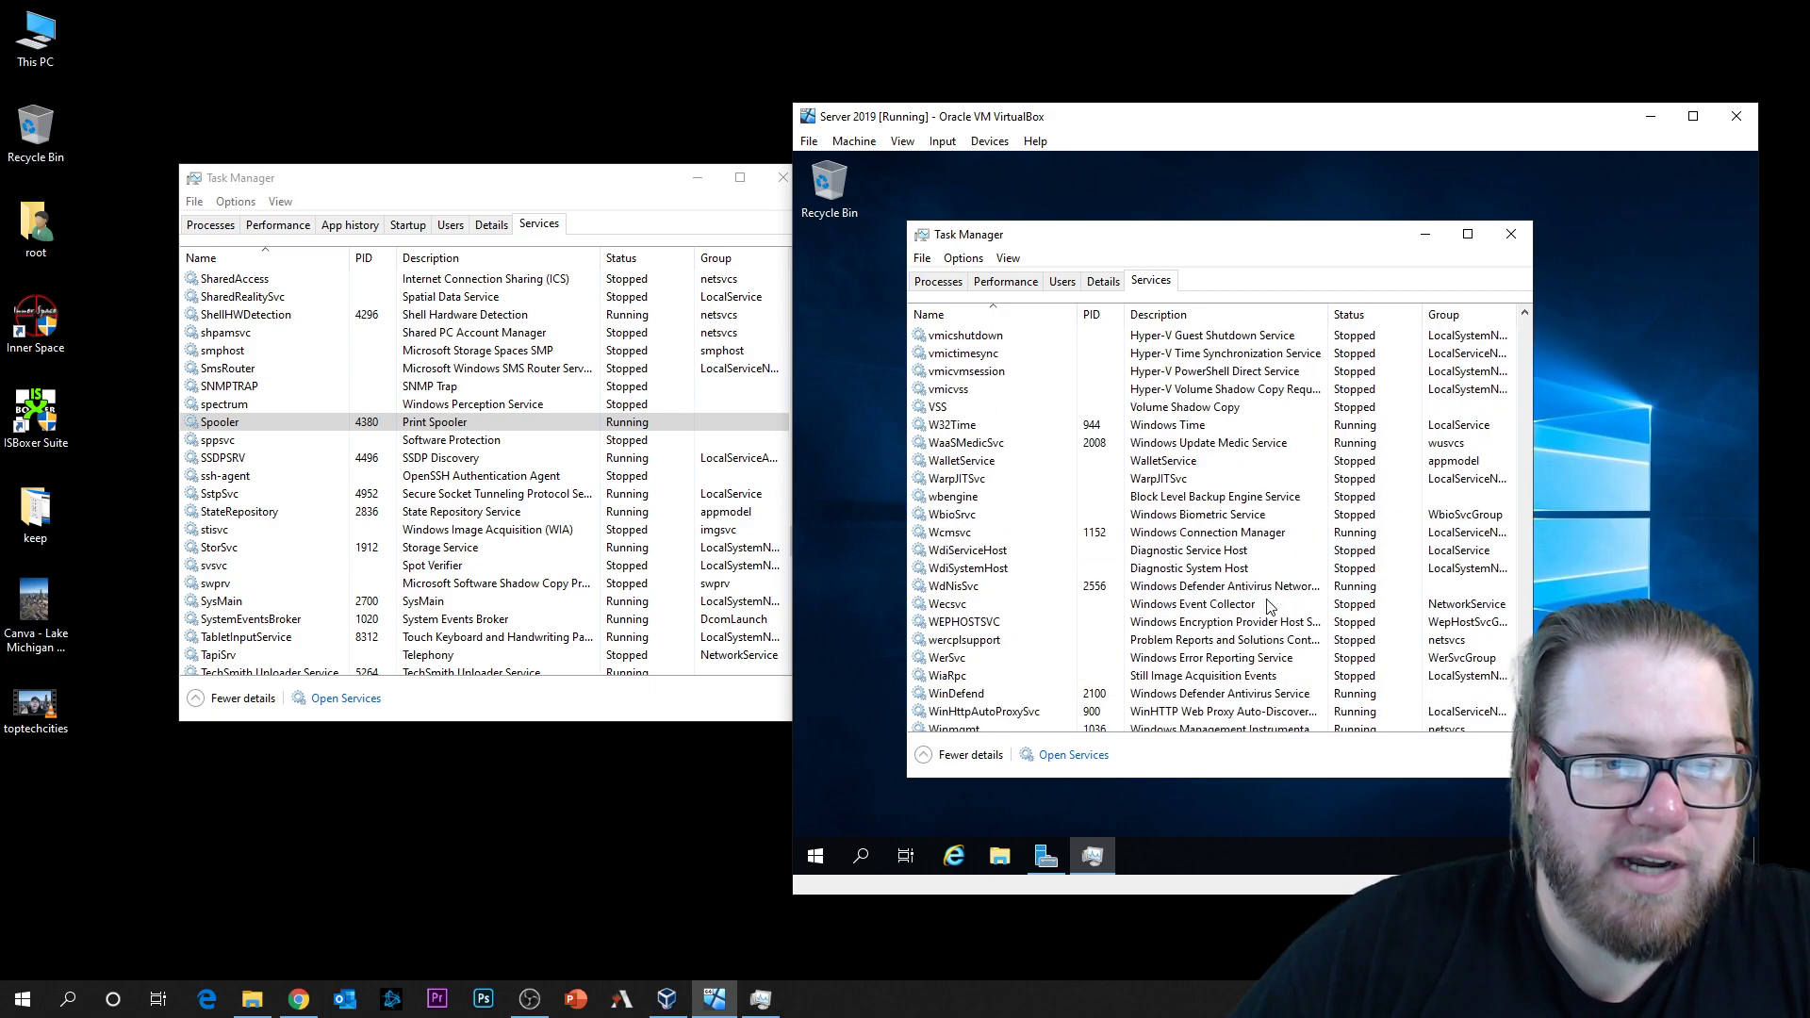
{"action": "scroll", "coordinate": [1266, 604], "scroll_direction": "up", "scroll_amount": 8}
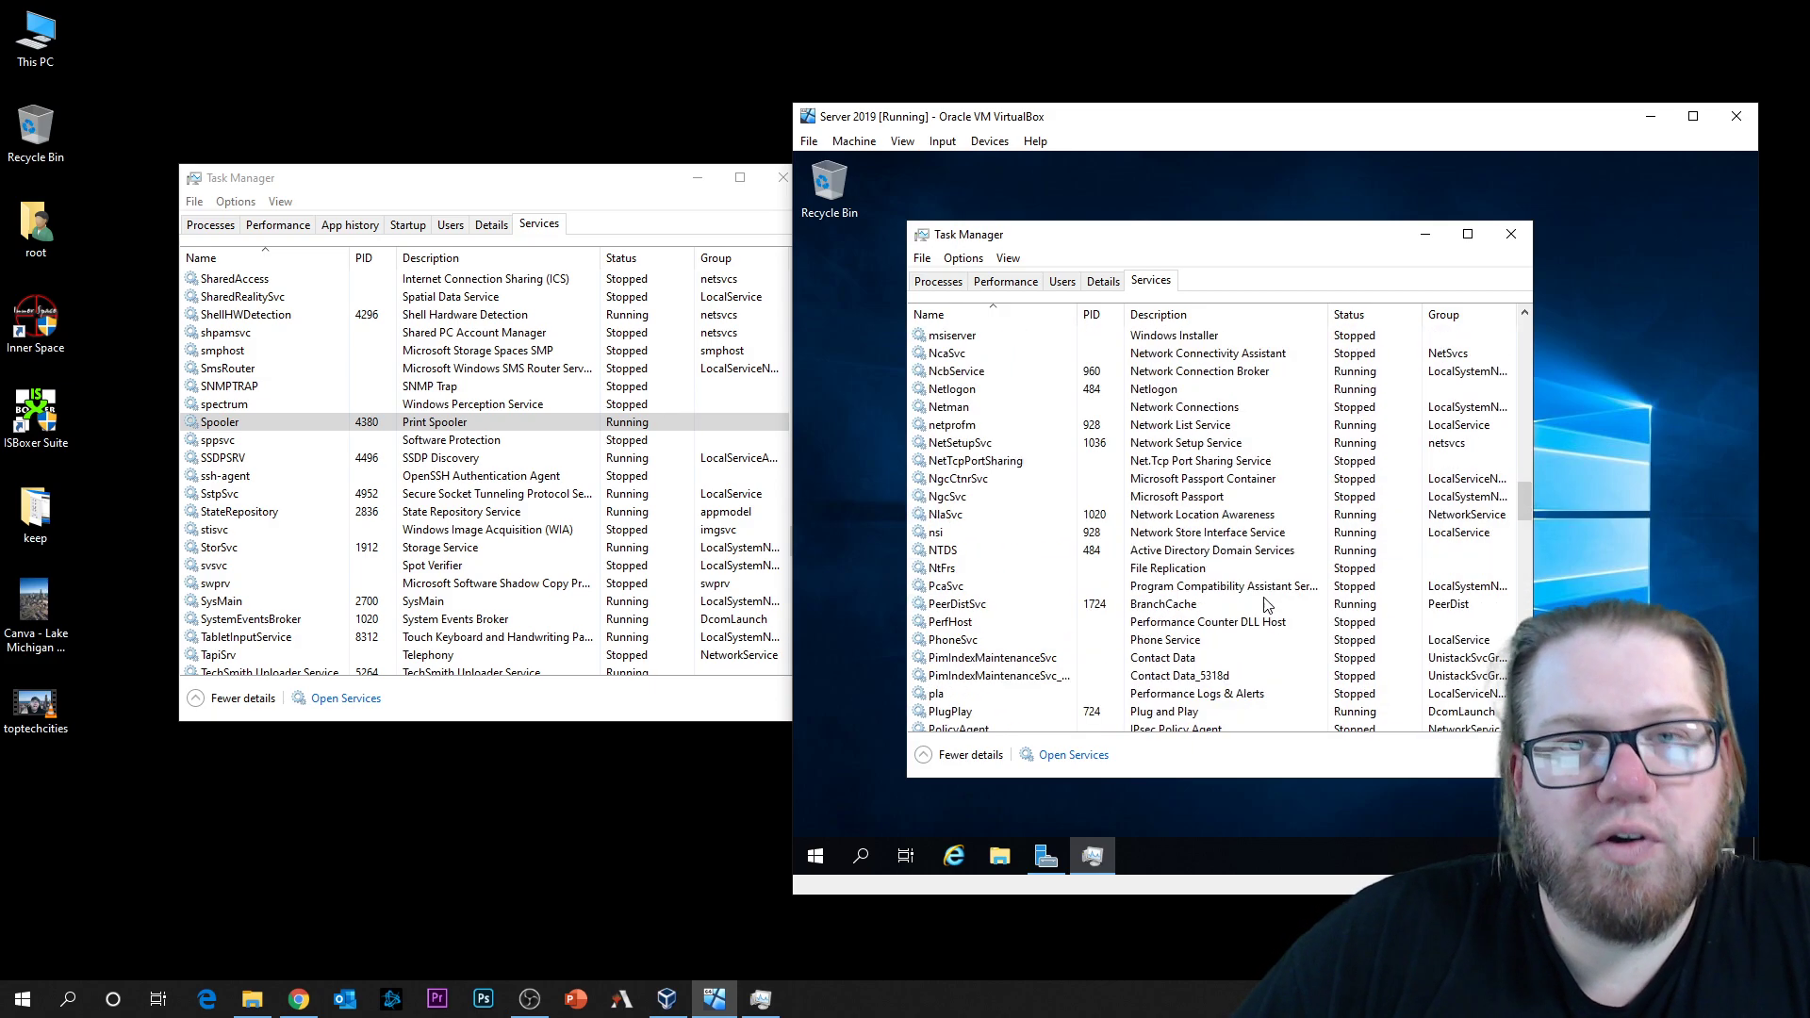
{"action": "scroll", "coordinate": [1267, 604], "scroll_direction": "up", "scroll_amount": 6}
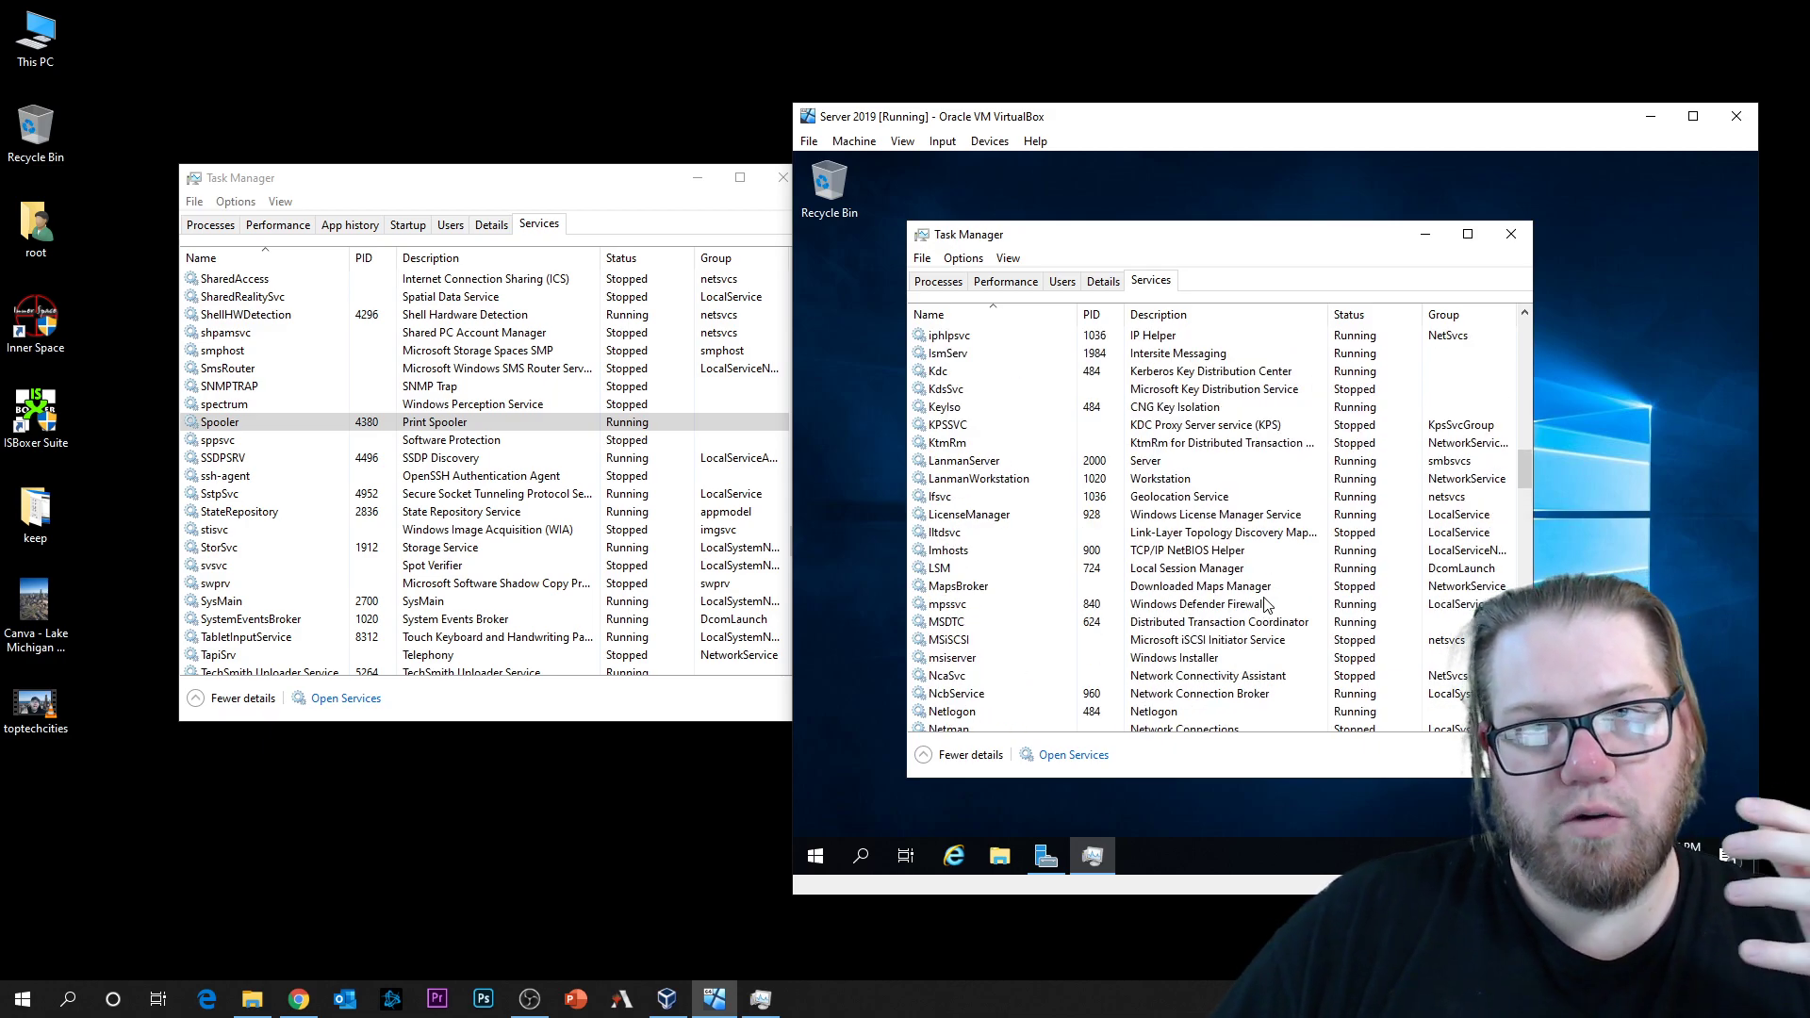
{"action": "scroll", "coordinate": [1266, 604], "scroll_direction": "up", "scroll_amount": 12}
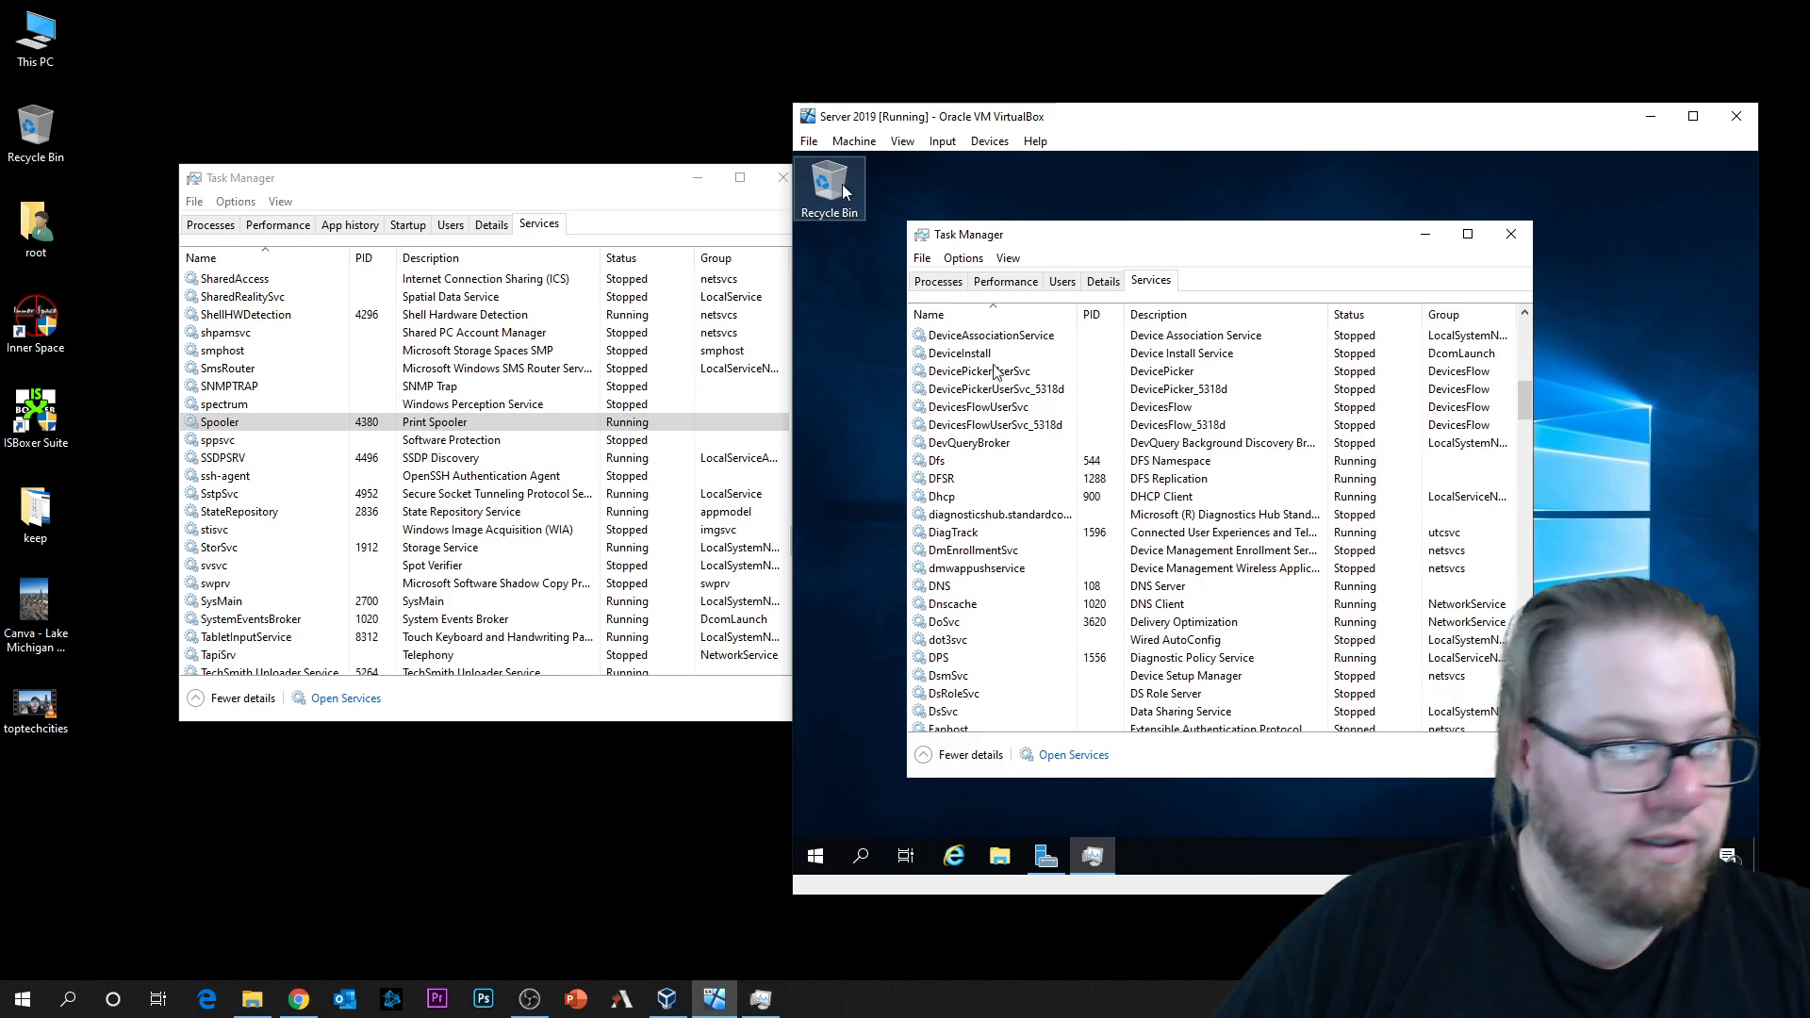
Step: Examine the Xbox, NVIDIA and Razer services on the host and select the Razer Chroma SDK Server service
{"action": "left_click", "coordinate": [462, 493]}
{"action": "scroll", "coordinate": [462, 566], "scroll_direction": "down", "scroll_amount": 20}
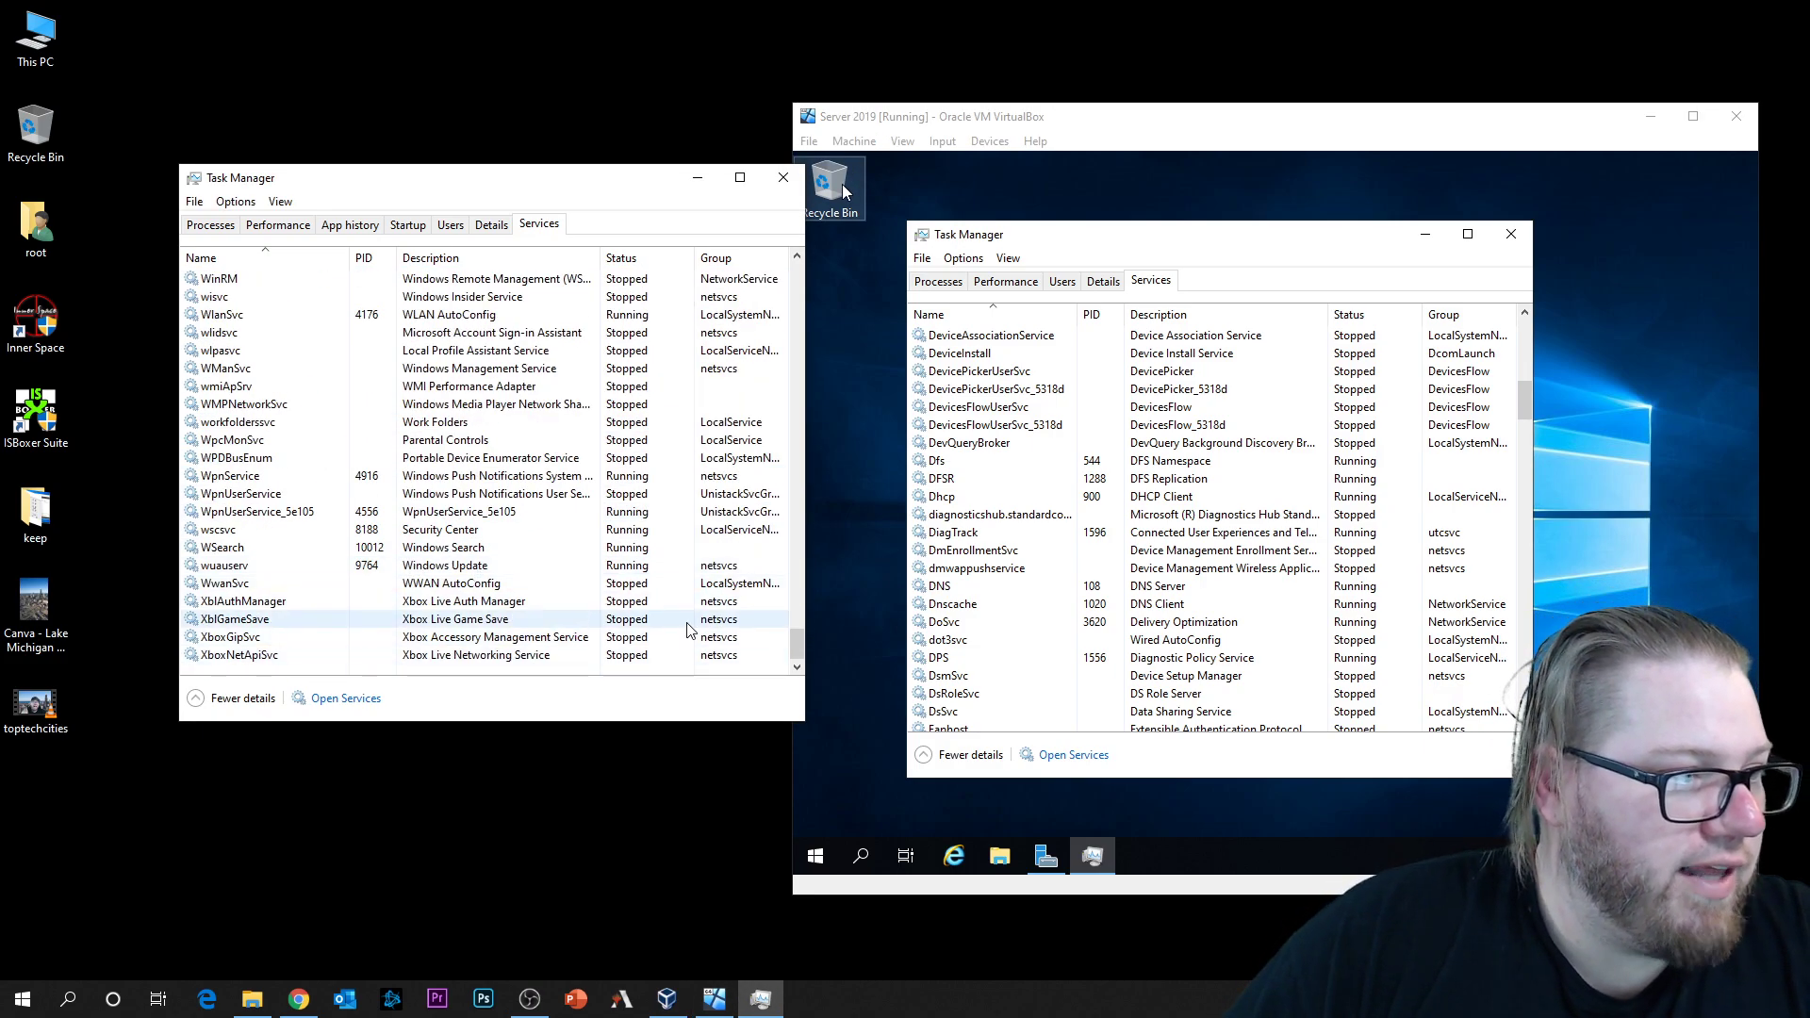
{"action": "scroll", "coordinate": [688, 629], "scroll_direction": "up", "scroll_amount": 20}
{"action": "scroll", "coordinate": [714, 627], "scroll_direction": "up", "scroll_amount": 20}
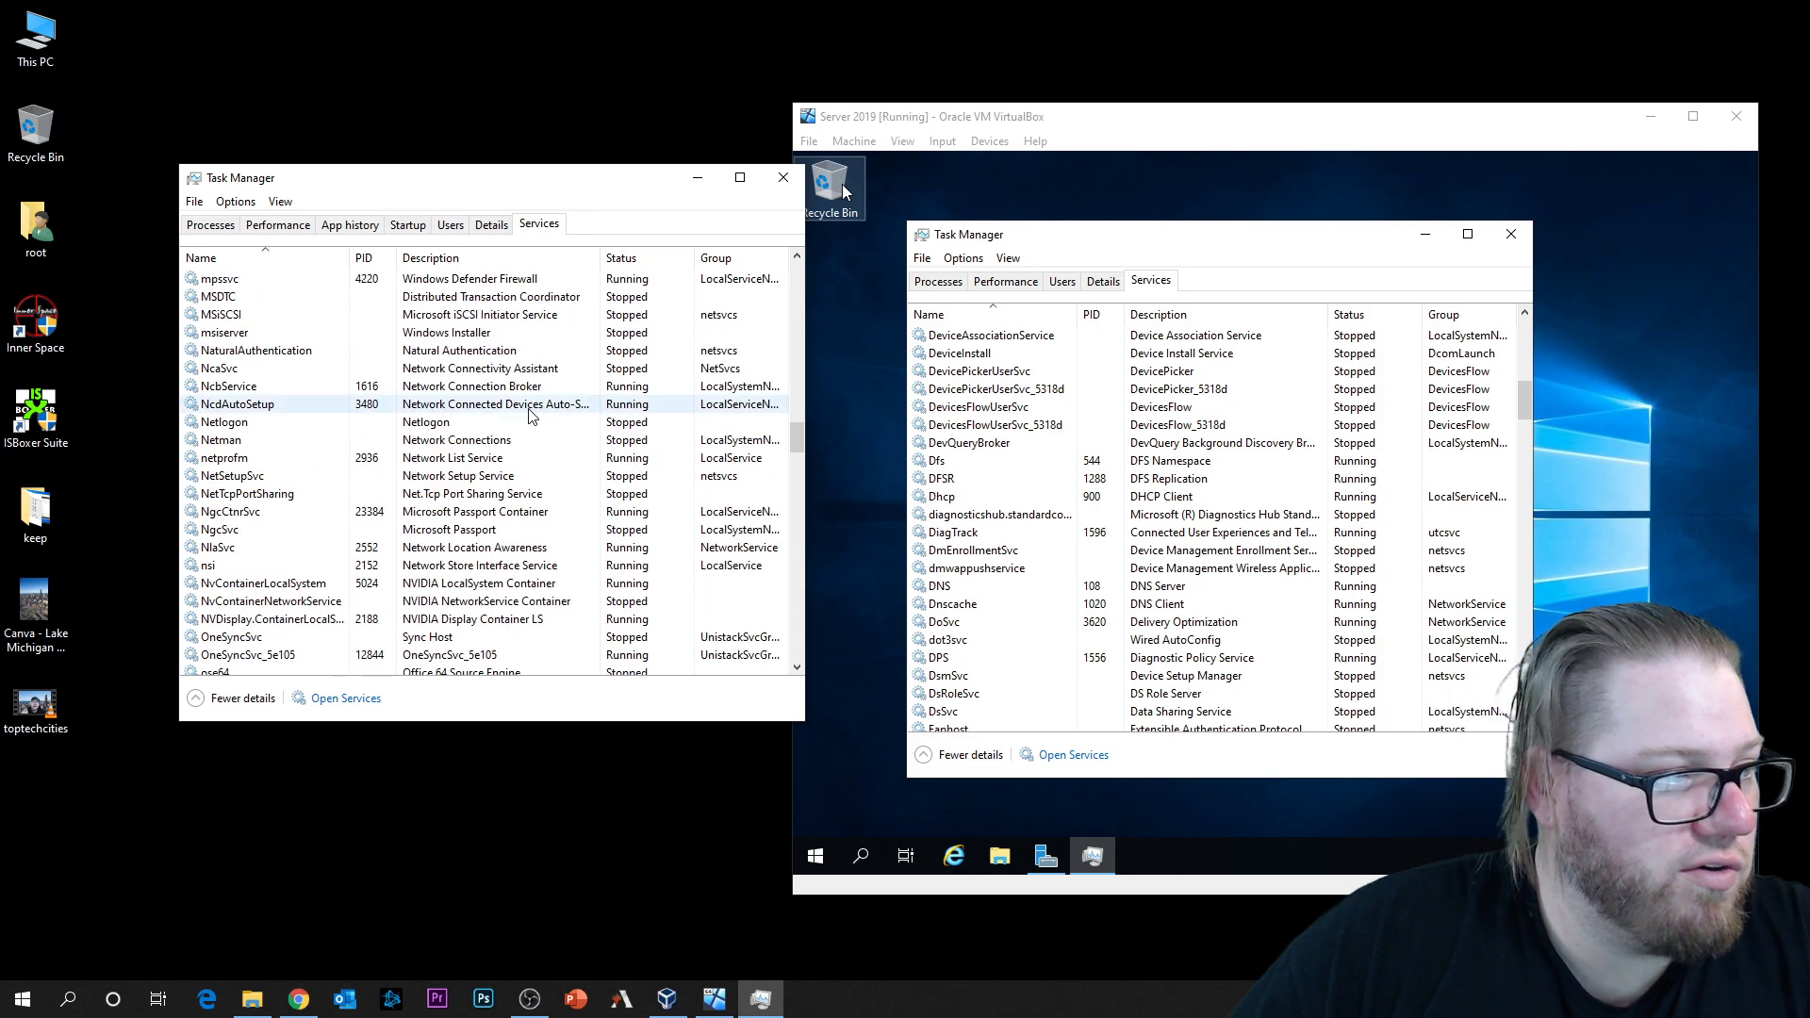
{"action": "scroll", "coordinate": [531, 416], "scroll_direction": "down", "scroll_amount": 13}
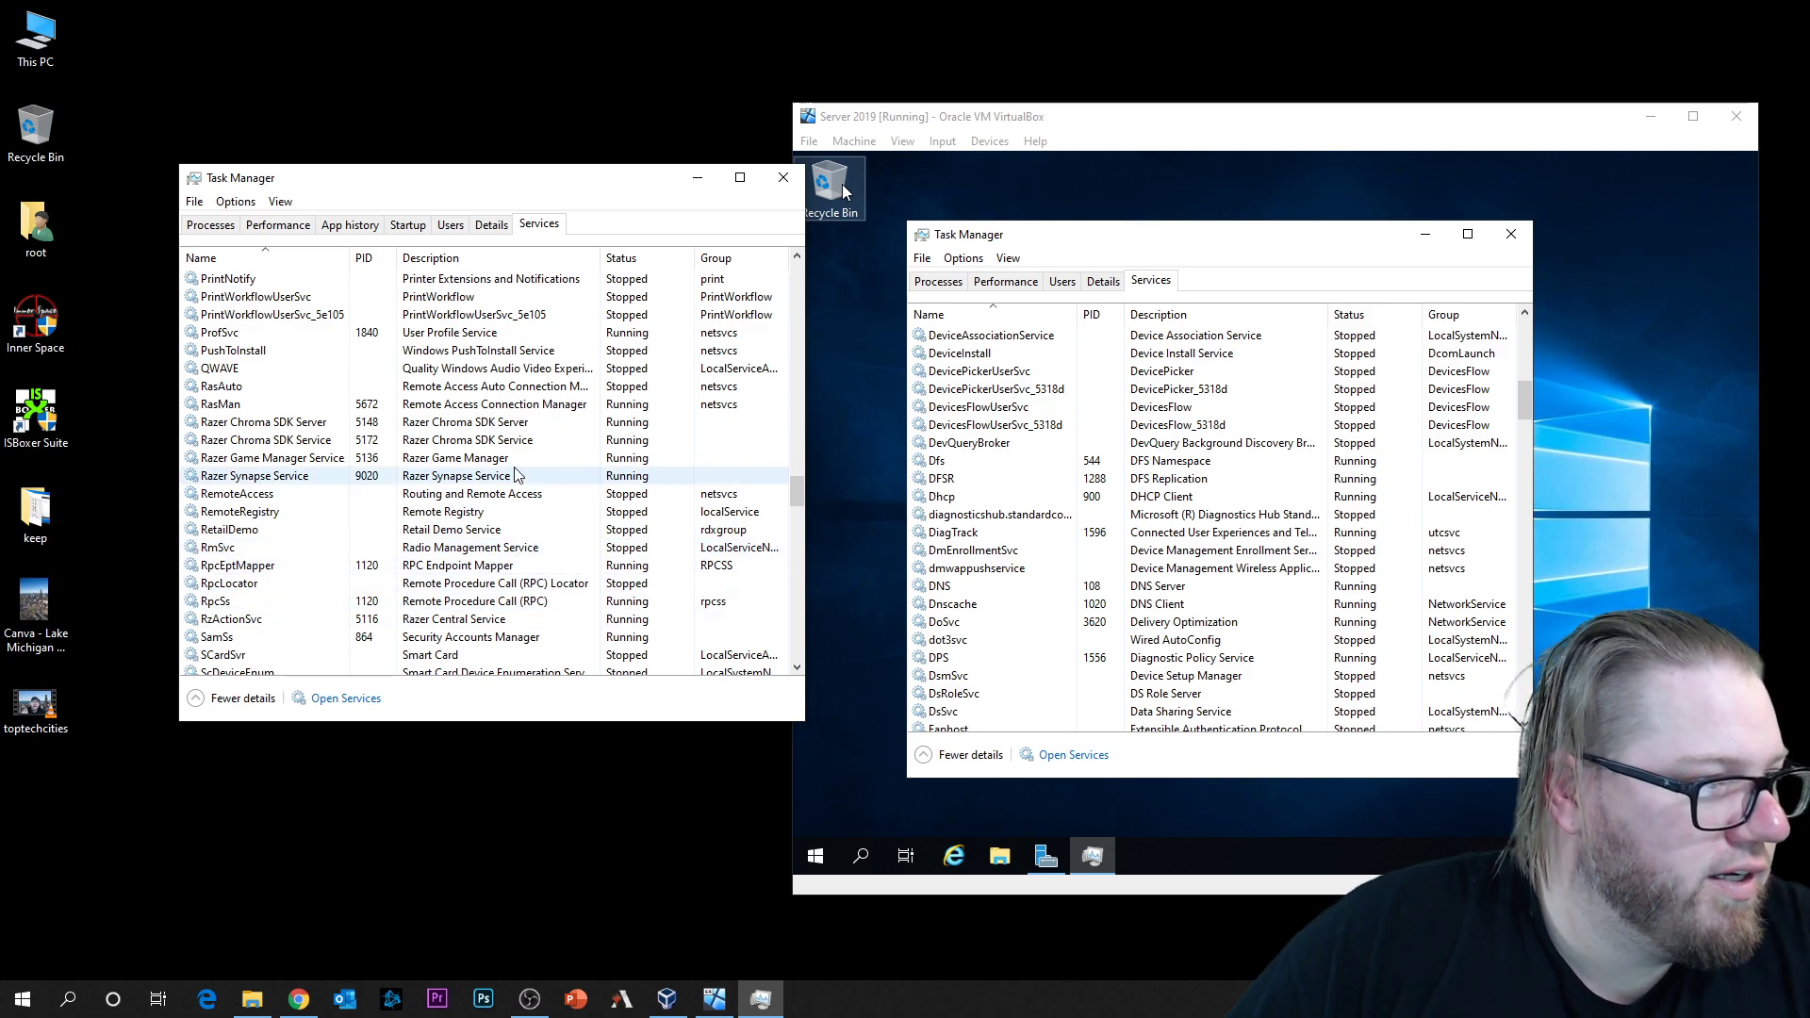
{"action": "left_click", "coordinate": [320, 424]}
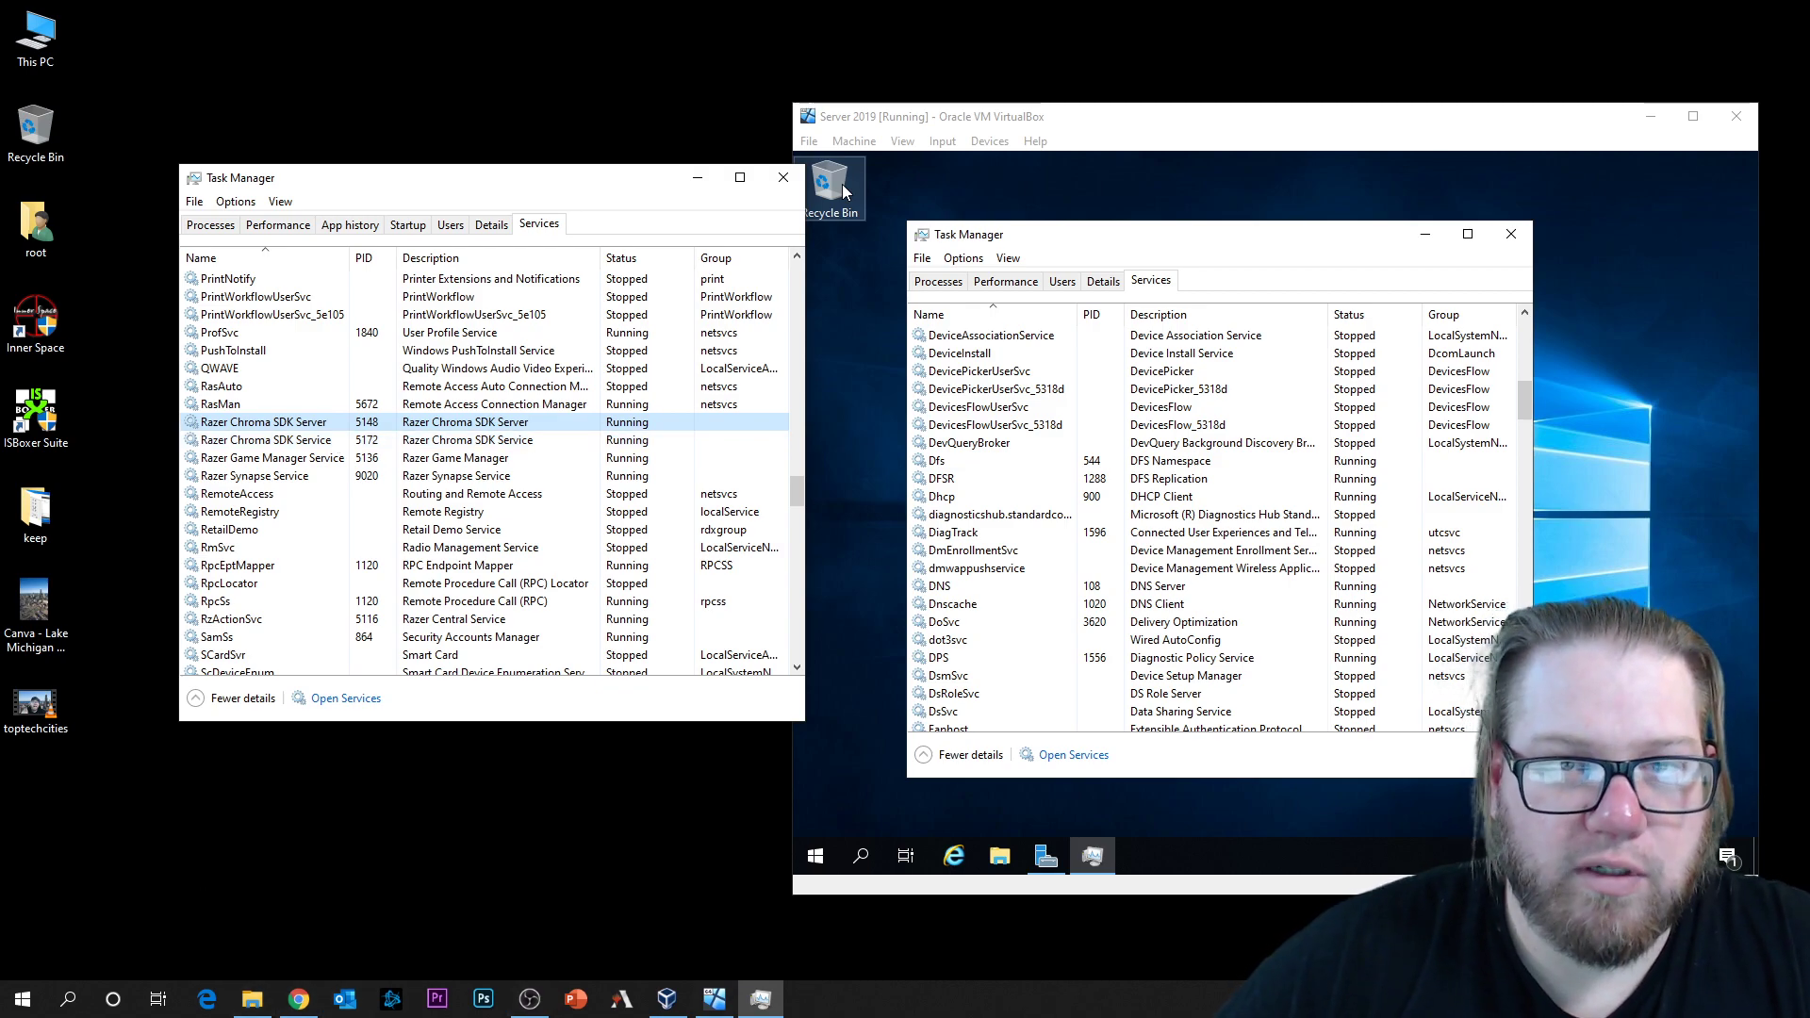
Step: Look through the host's services from the Razer Game Manager entry back to the Adobe services at the start of the list
{"action": "mouse_move", "coordinate": [744, 1008]}
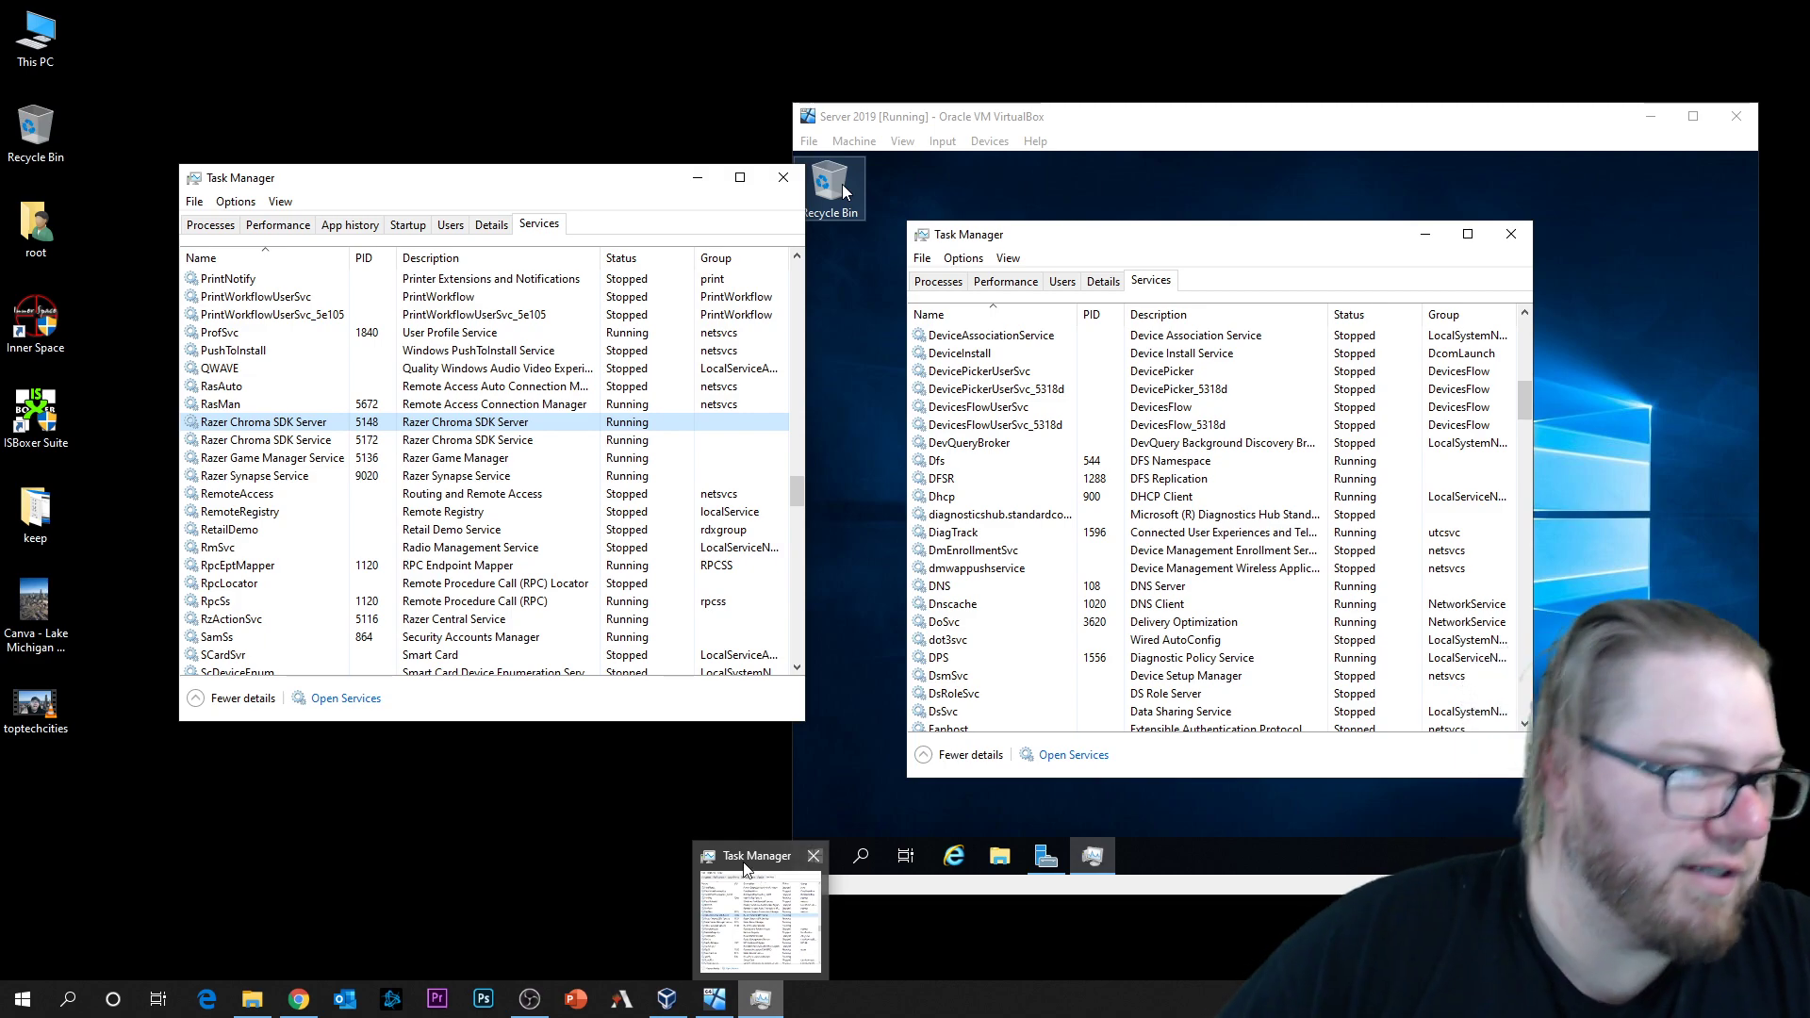
{"action": "left_click", "coordinate": [311, 457]}
{"action": "scroll", "coordinate": [315, 441], "scroll_direction": "up", "scroll_amount": 3}
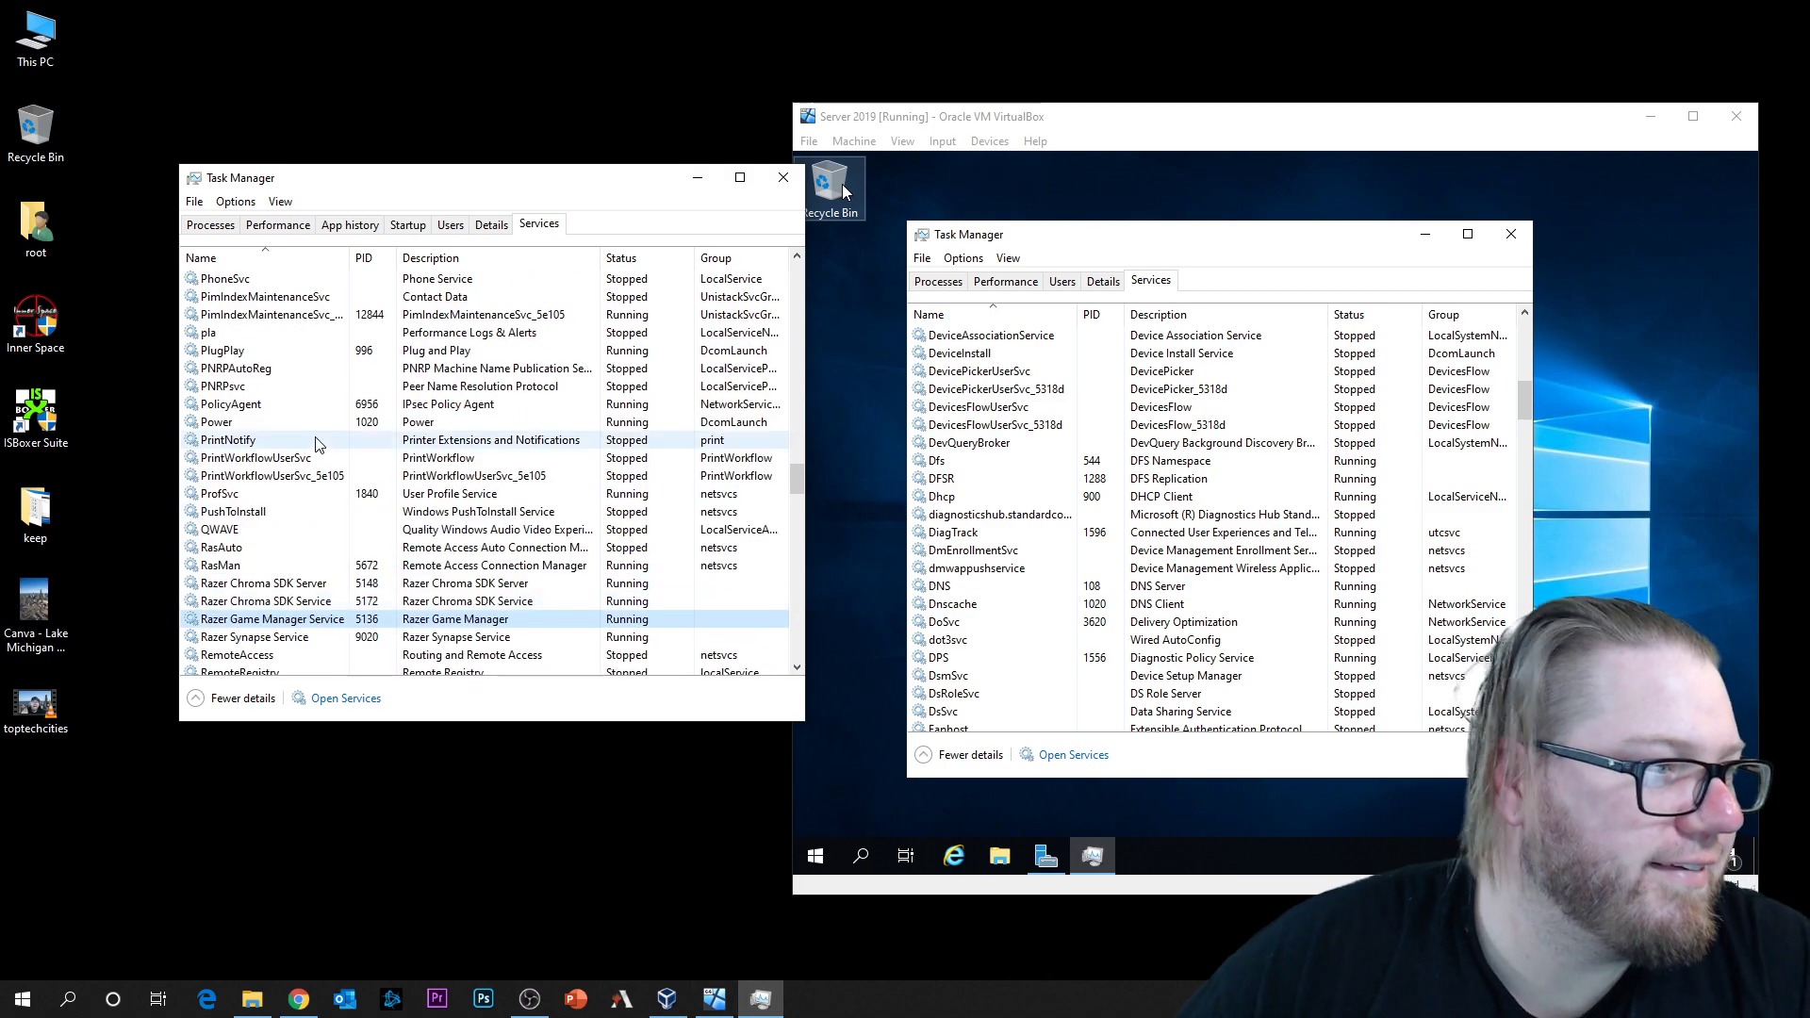
{"action": "left_click", "coordinate": [288, 476]}
{"action": "scroll", "coordinate": [329, 476], "scroll_direction": "up", "scroll_amount": 2}
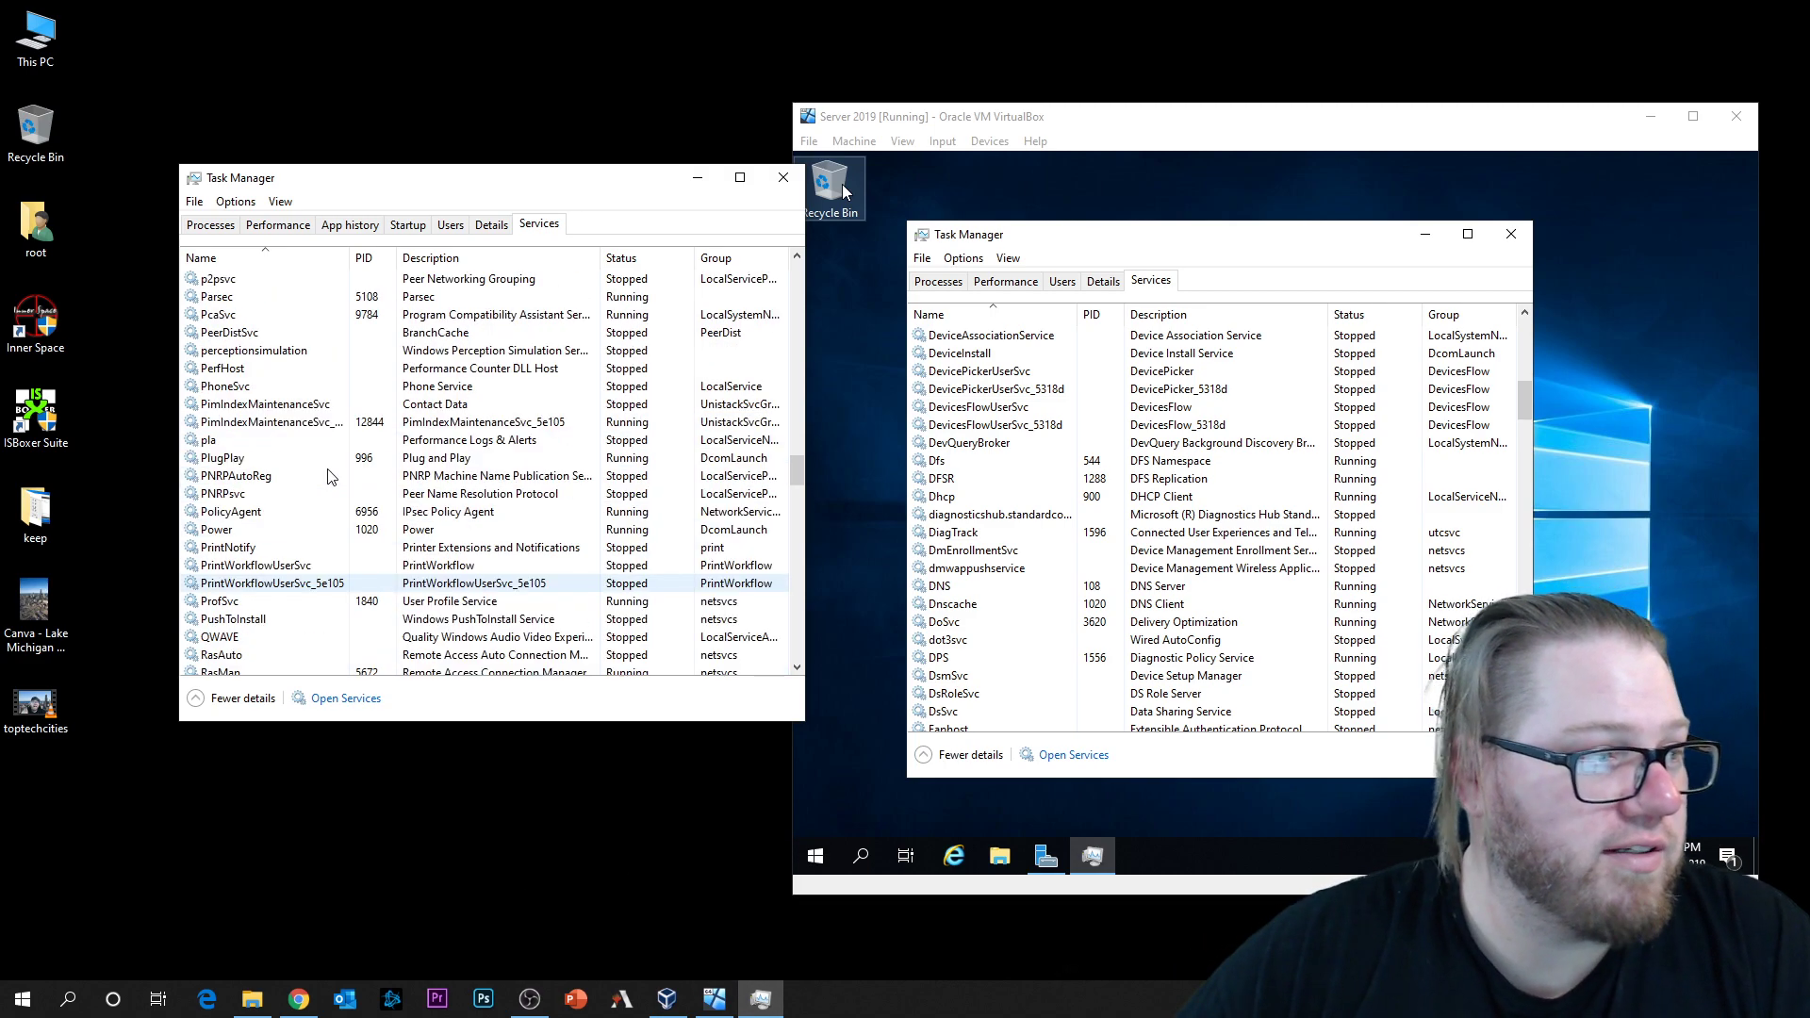
{"action": "left_click", "coordinate": [330, 476]}
{"action": "scroll", "coordinate": [333, 476], "scroll_direction": "up", "scroll_amount": 2}
{"action": "left_click", "coordinate": [332, 477]}
{"action": "scroll", "coordinate": [332, 477], "scroll_direction": "up", "scroll_amount": 3}
{"action": "left_click", "coordinate": [334, 479]}
{"action": "scroll", "coordinate": [331, 477], "scroll_direction": "up", "scroll_amount": 20}
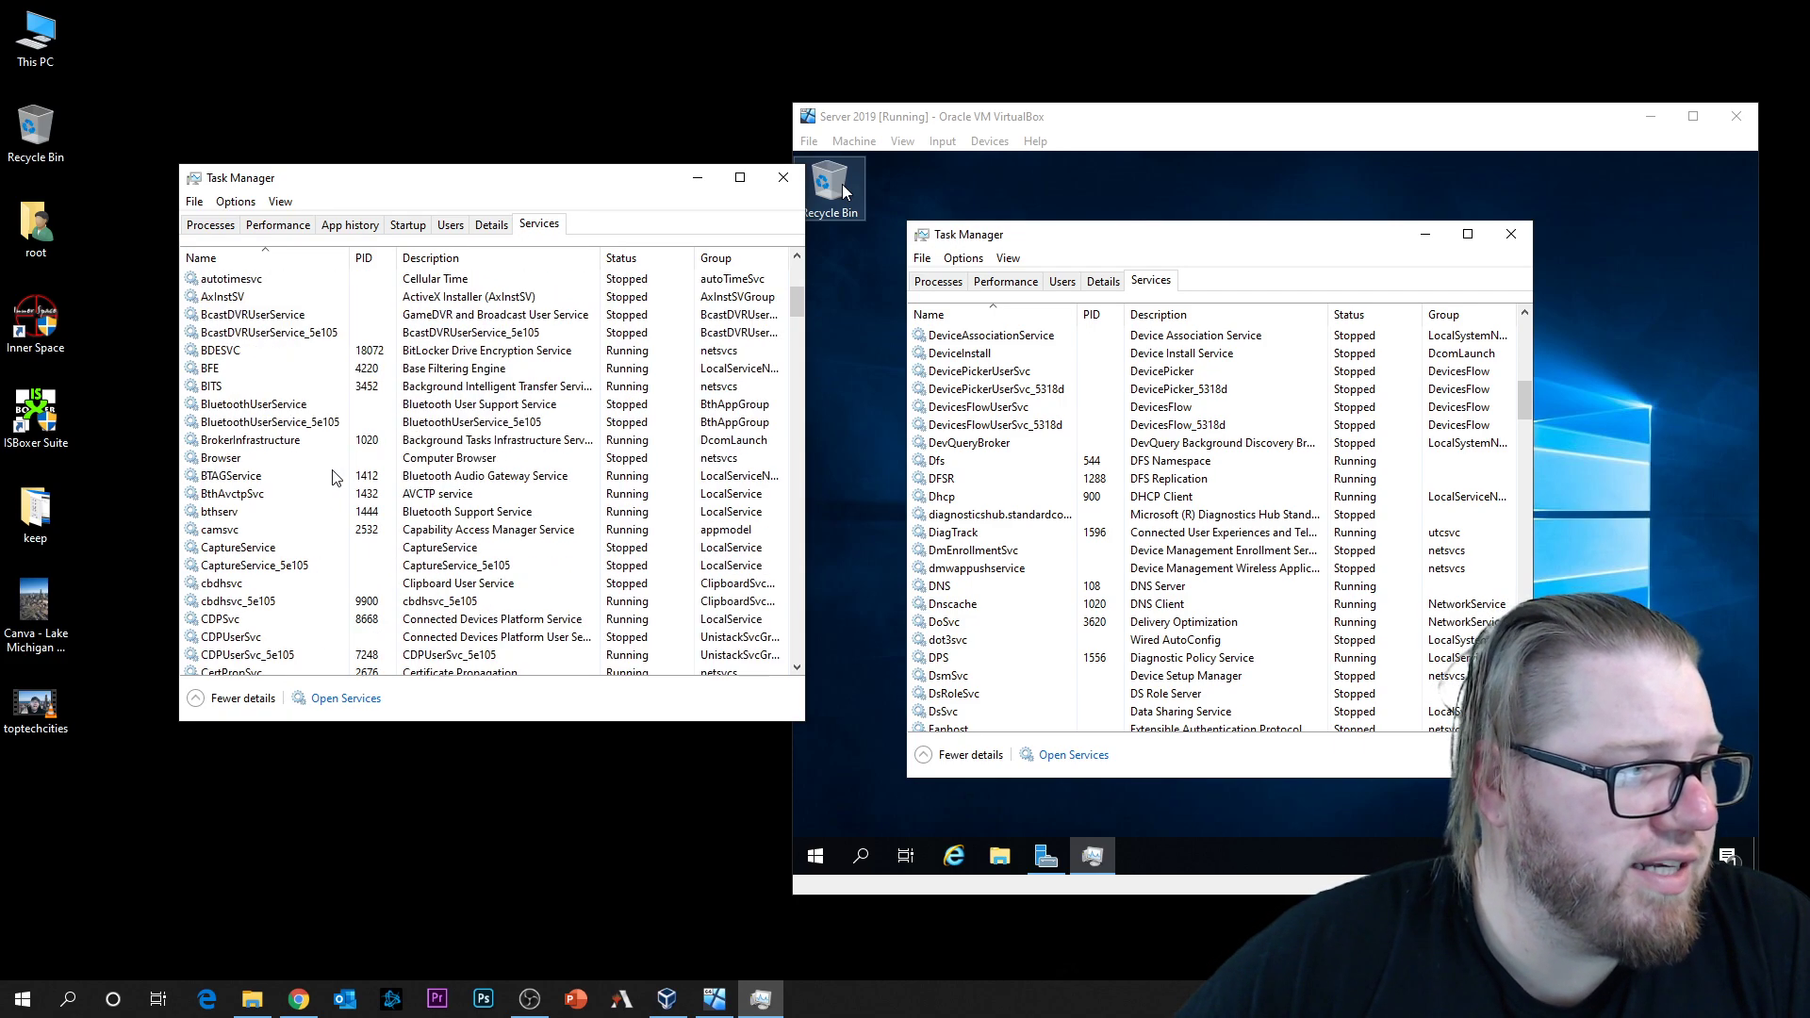
{"action": "scroll", "coordinate": [332, 477], "scroll_direction": "up", "scroll_amount": 6}
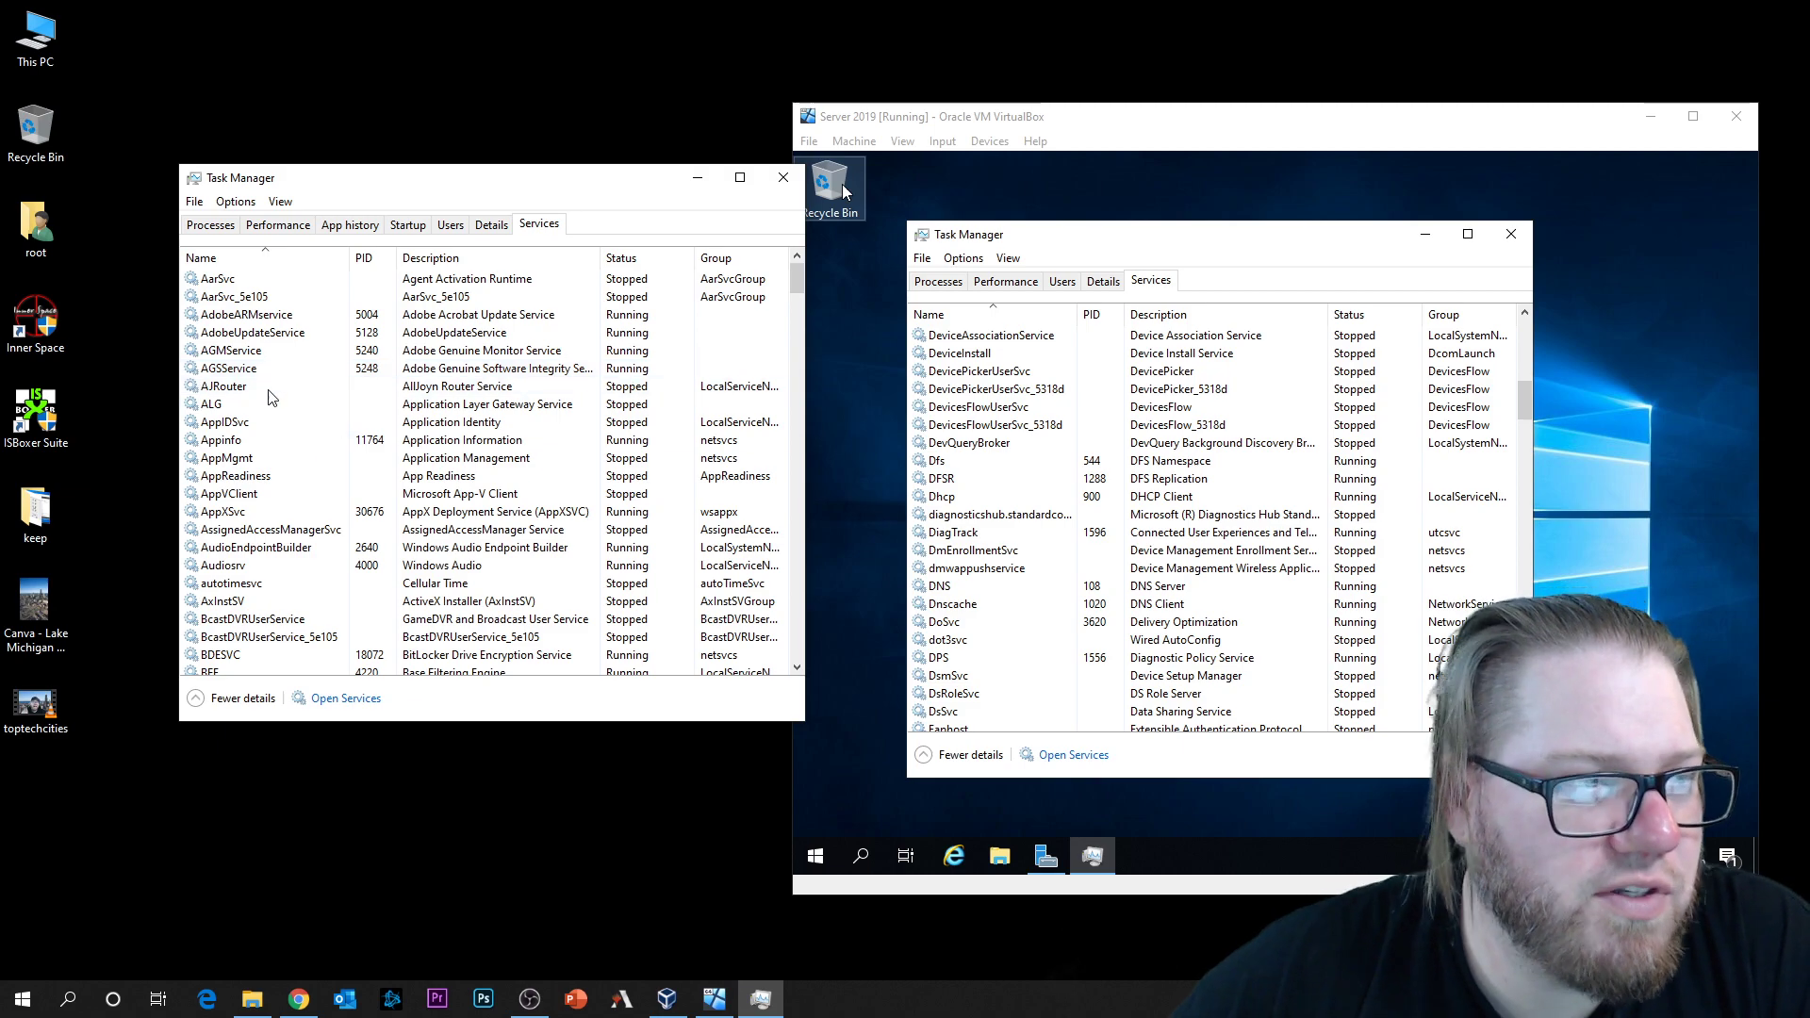
Step: Show the list of processes in Task Manager on both the host and the virtual machine
{"action": "left_click", "coordinate": [238, 229]}
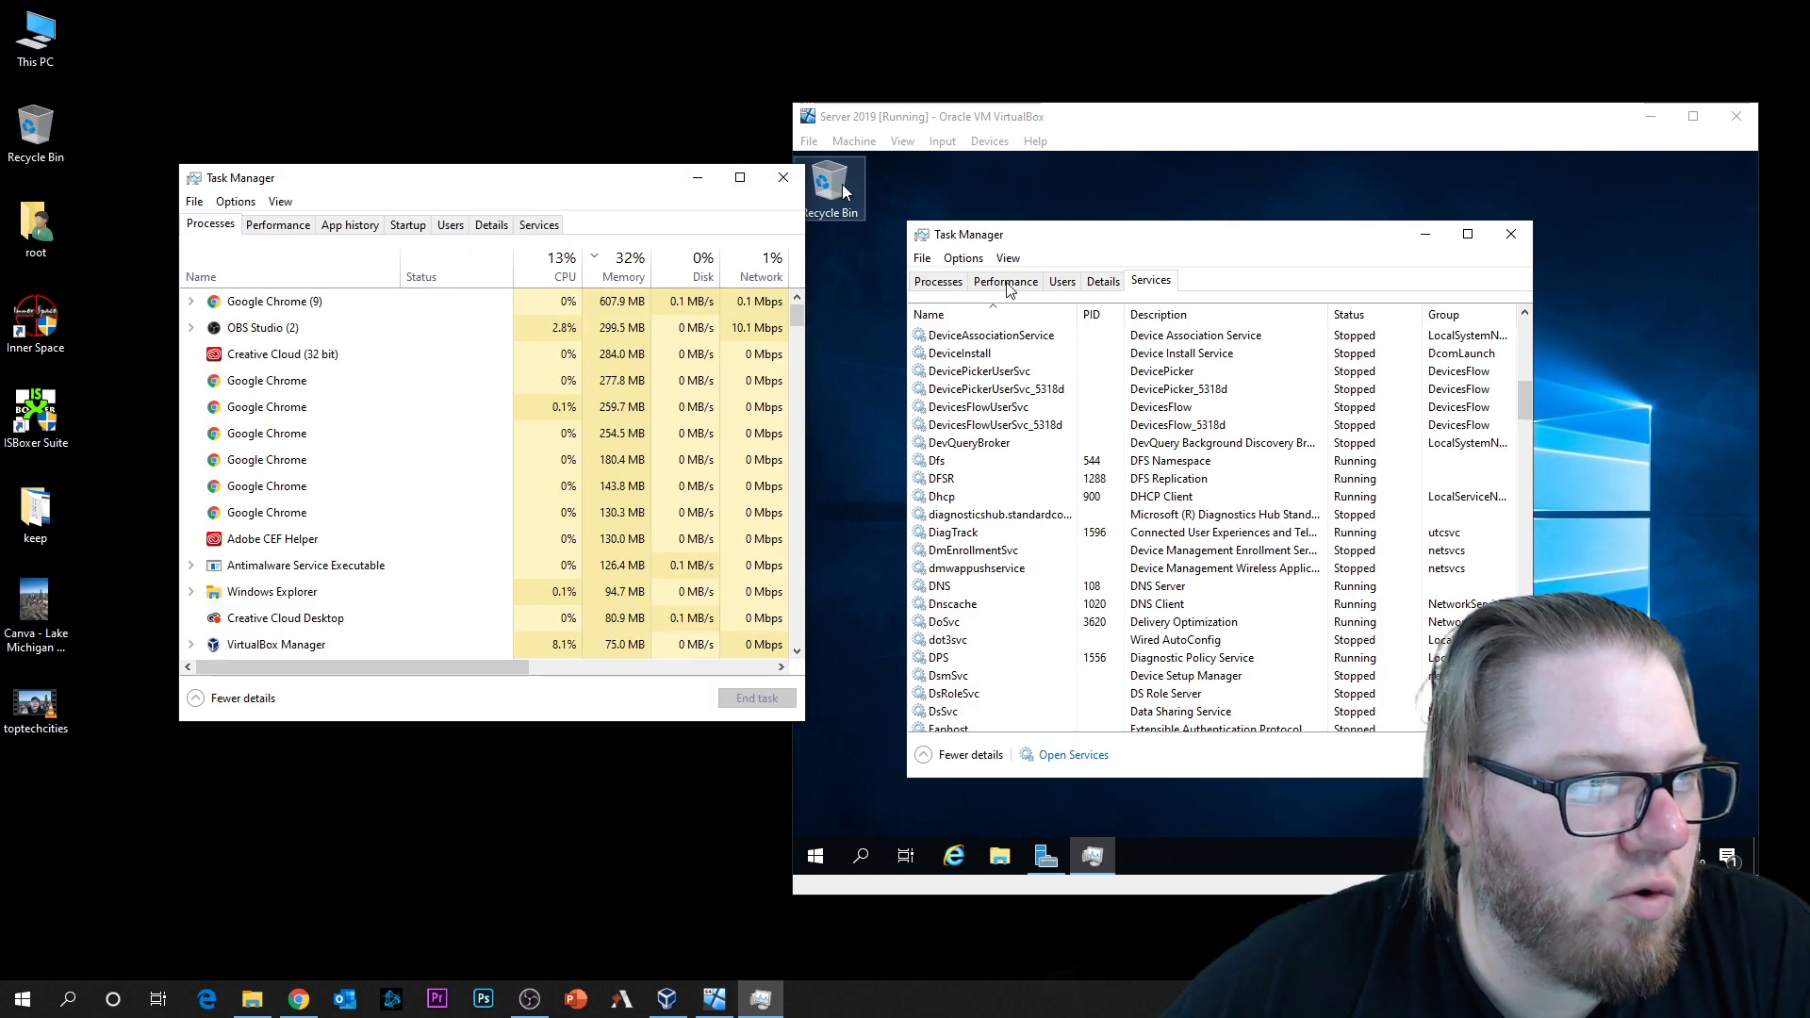
{"action": "left_click", "coordinate": [841, 184]}
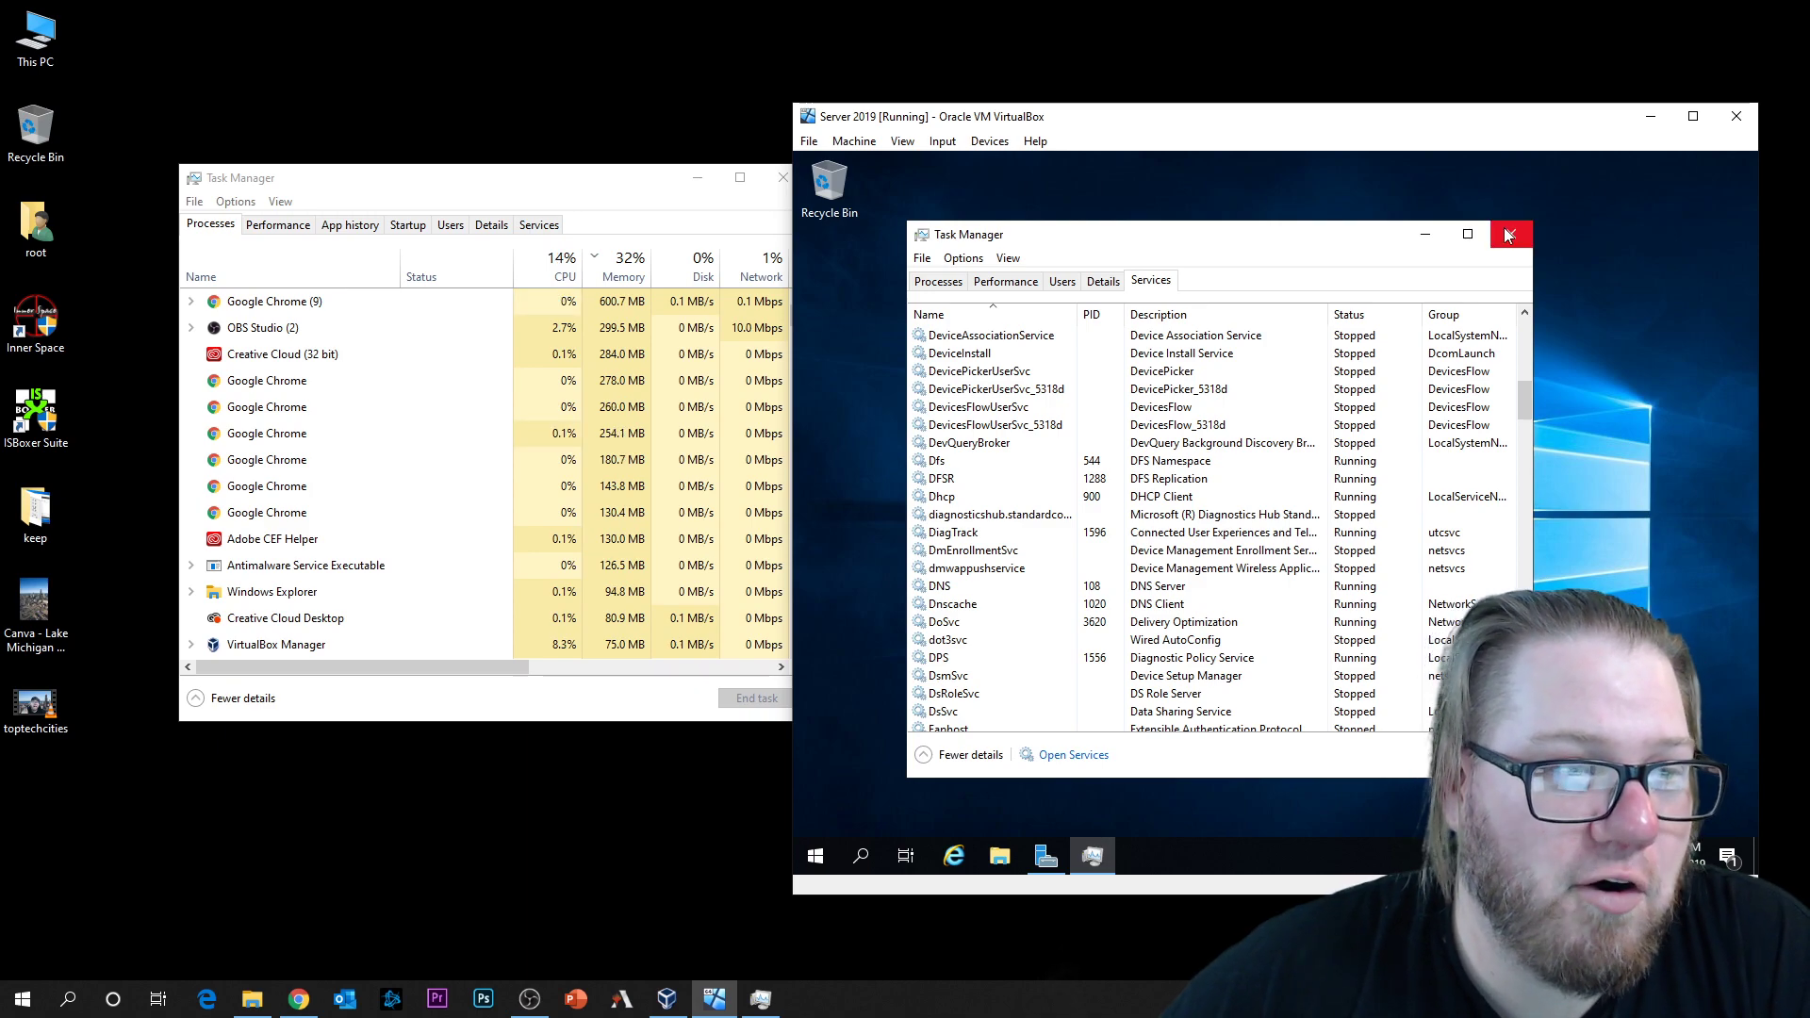
{"action": "left_click", "coordinate": [940, 280]}
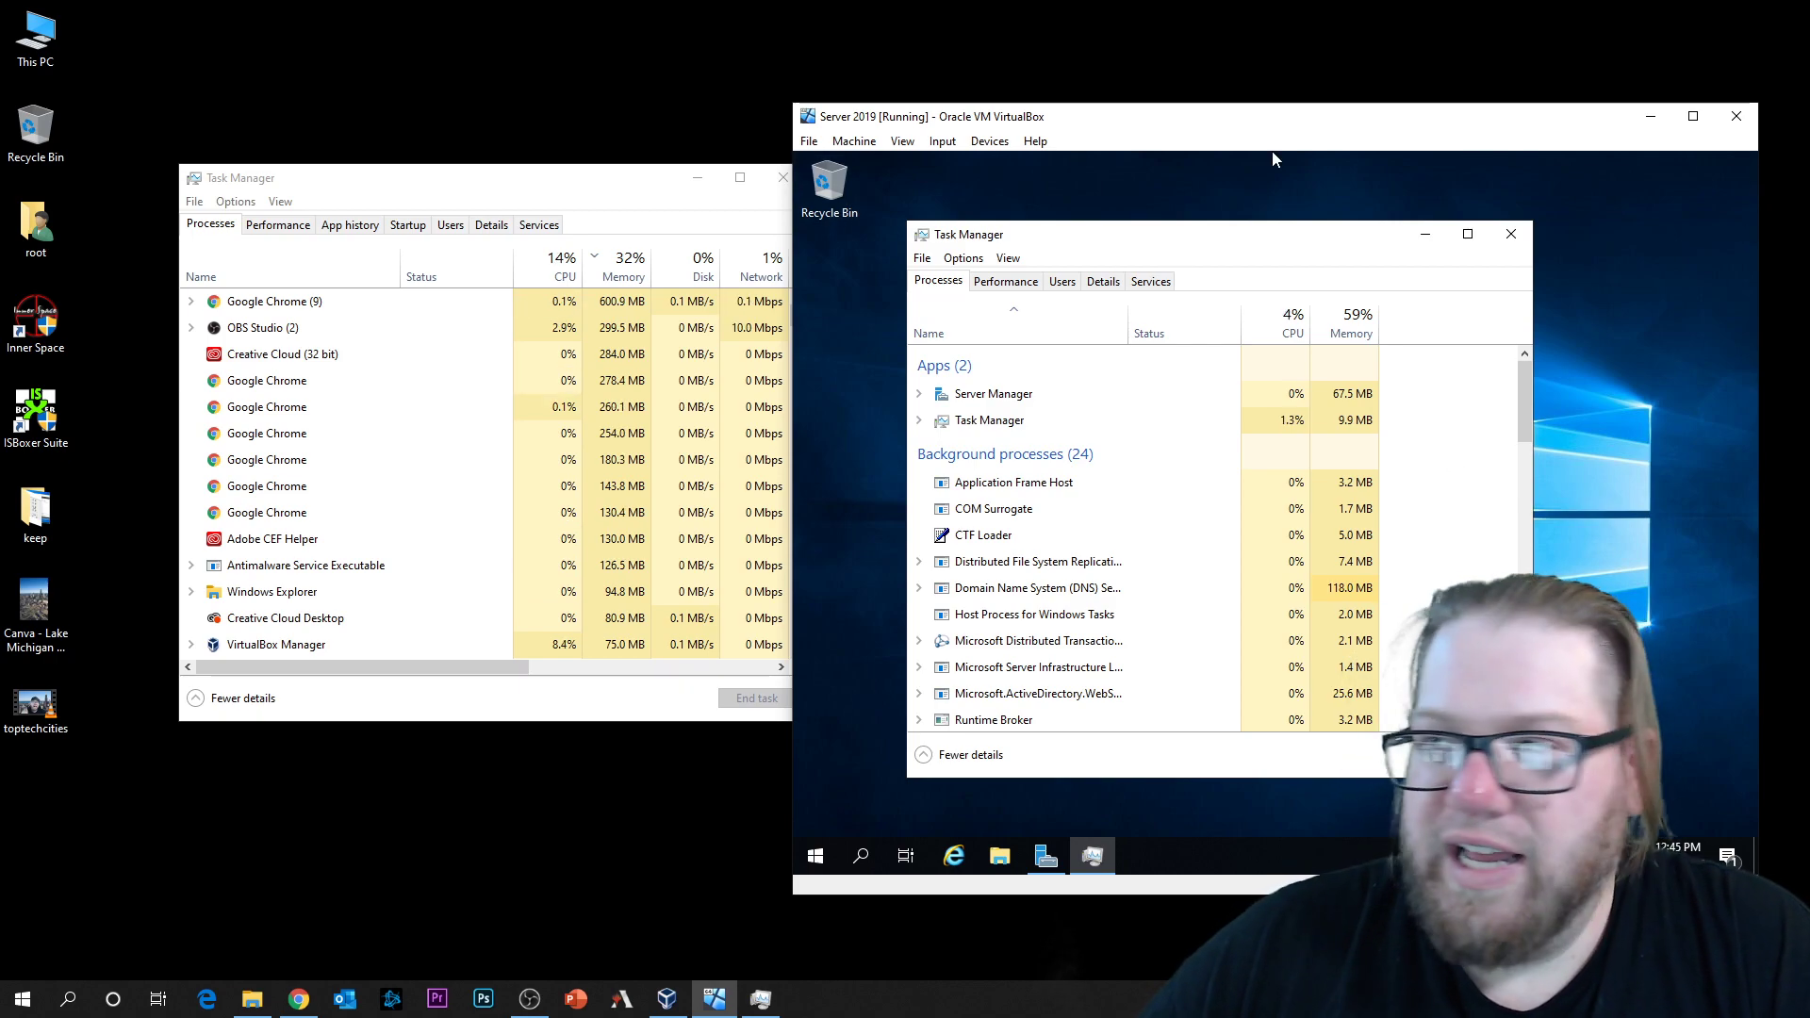
Step: Switch to the YouTube live chat window in Chrome, minimize the virtual machine and read the earlier chat messages
{"action": "key", "text": "alt+Tab"}
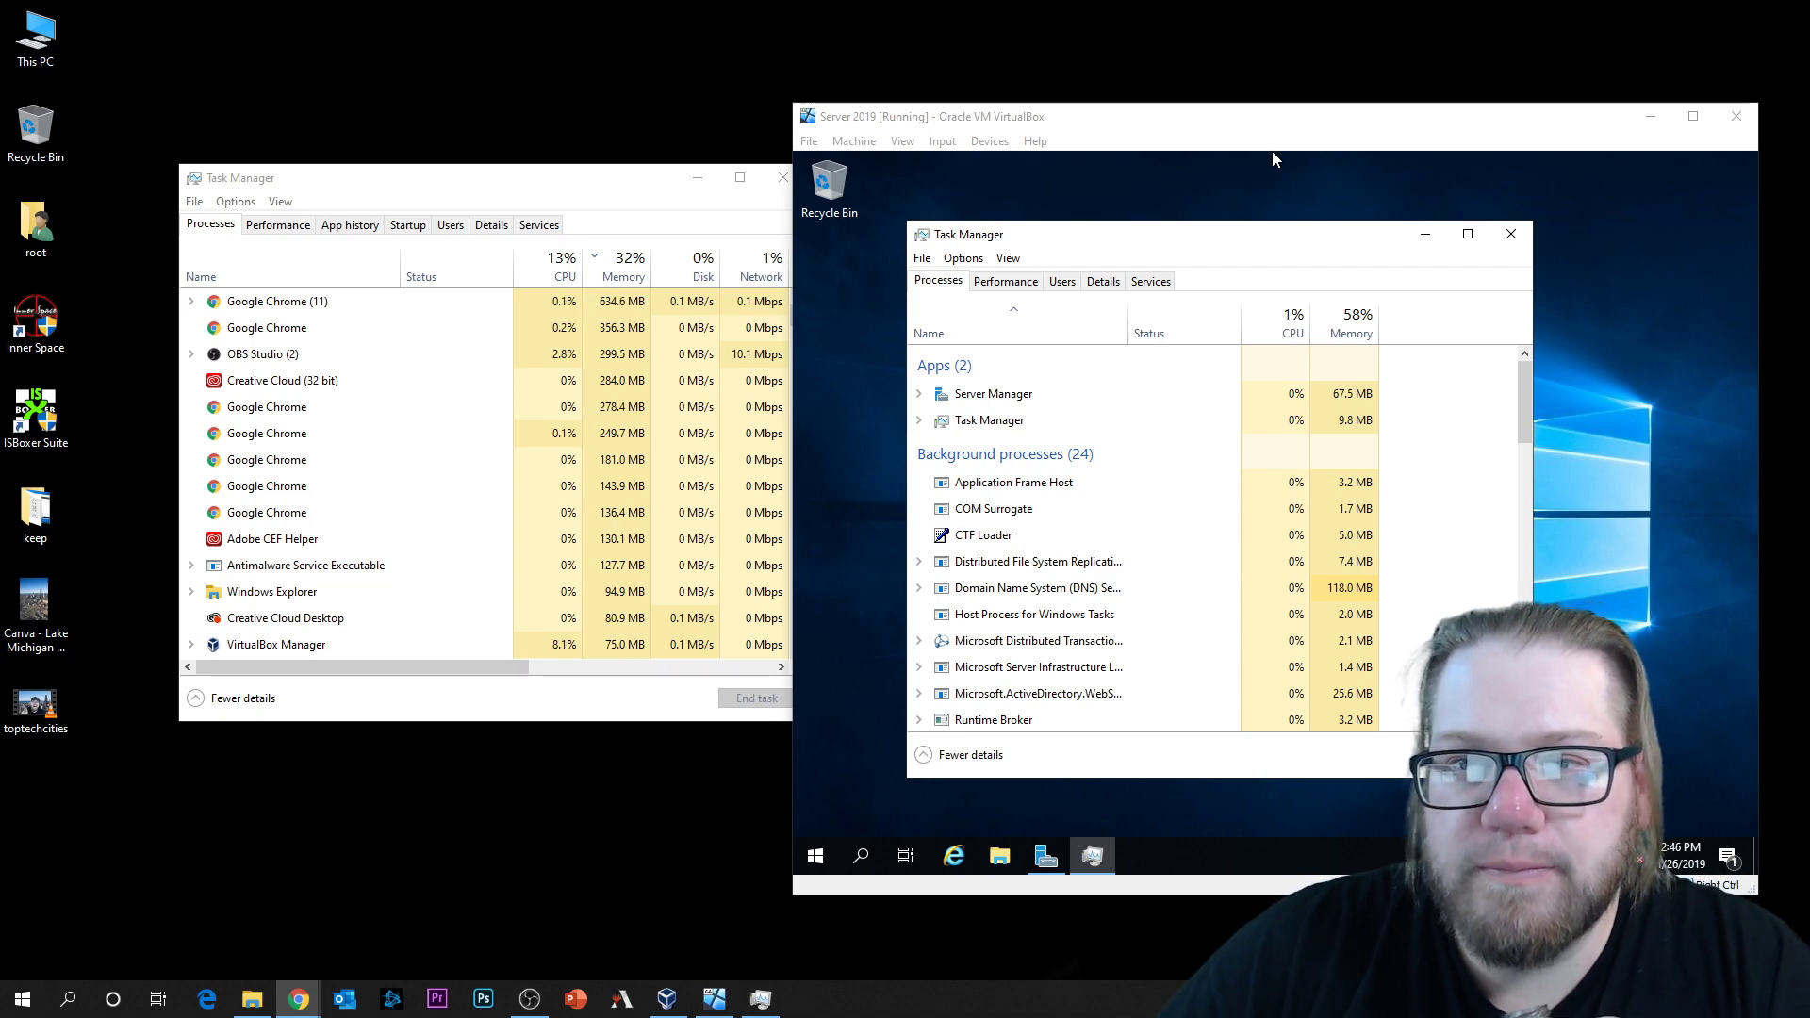
{"action": "key", "text": "alt+Tab"}
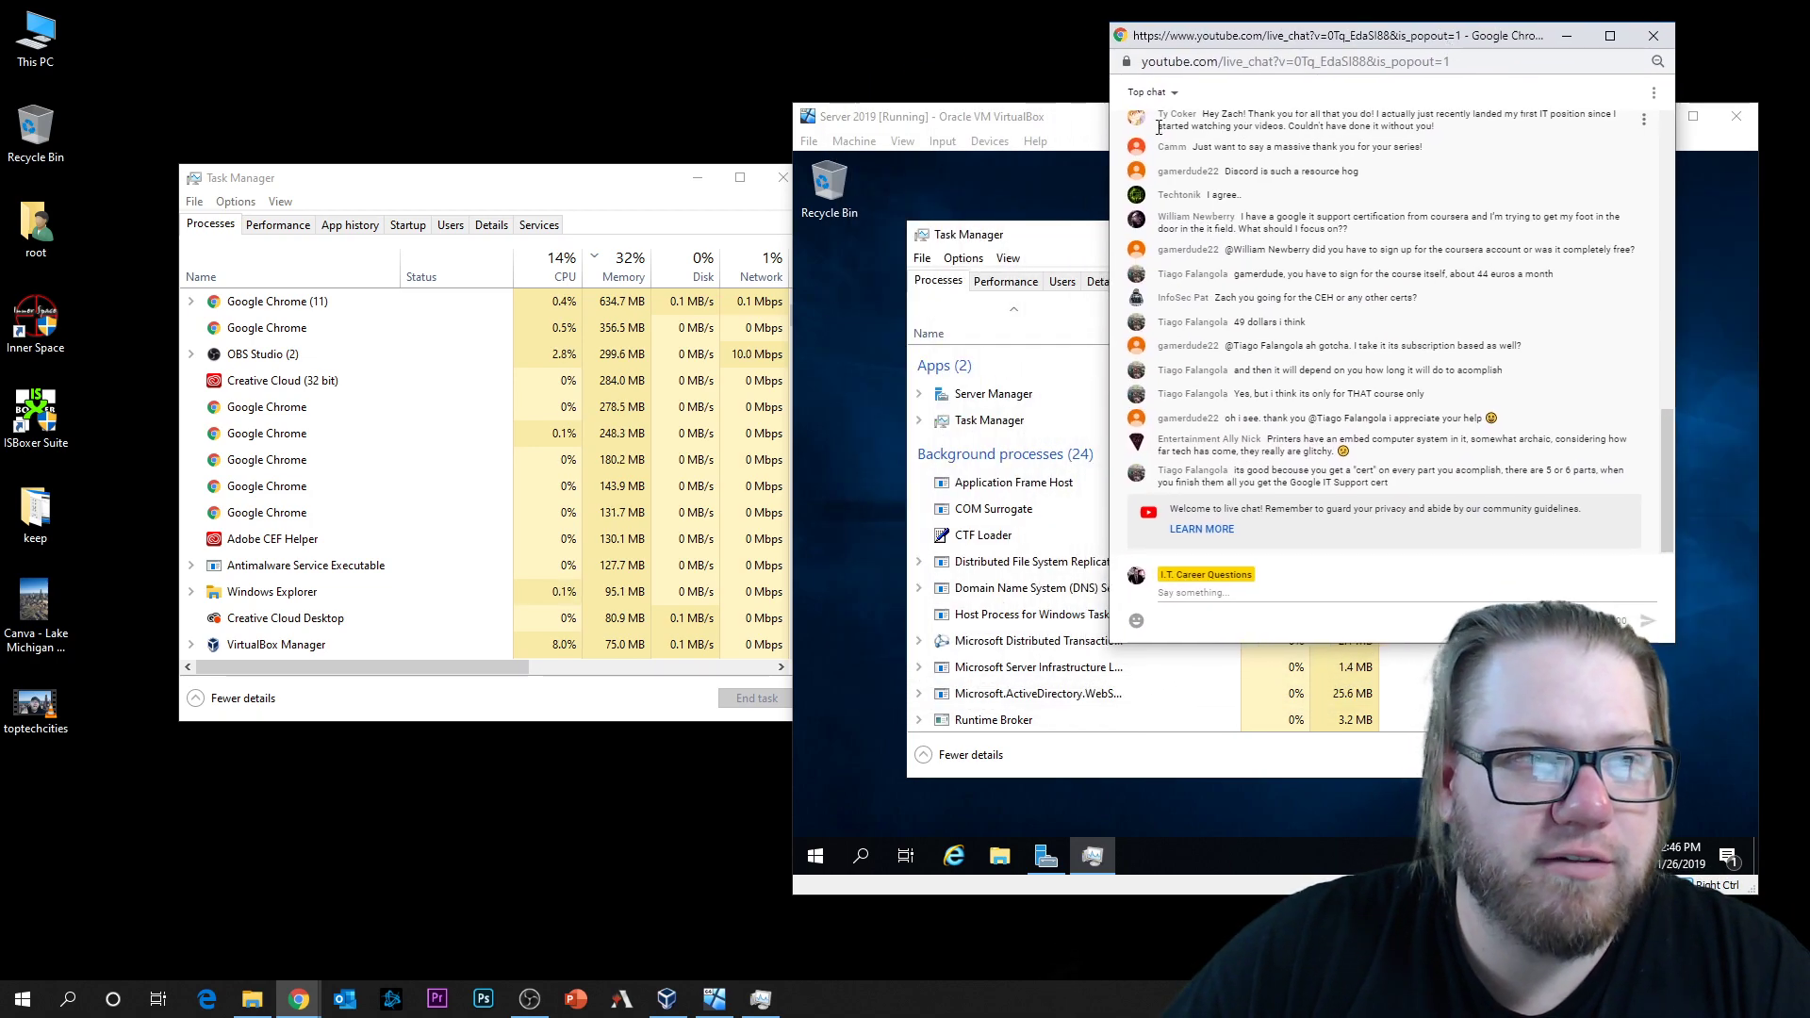
{"action": "left_click", "coordinate": [1103, 132]}
{"action": "left_click", "coordinate": [1649, 116]}
{"action": "scroll", "coordinate": [1425, 275], "scroll_direction": "up", "scroll_amount": 1}
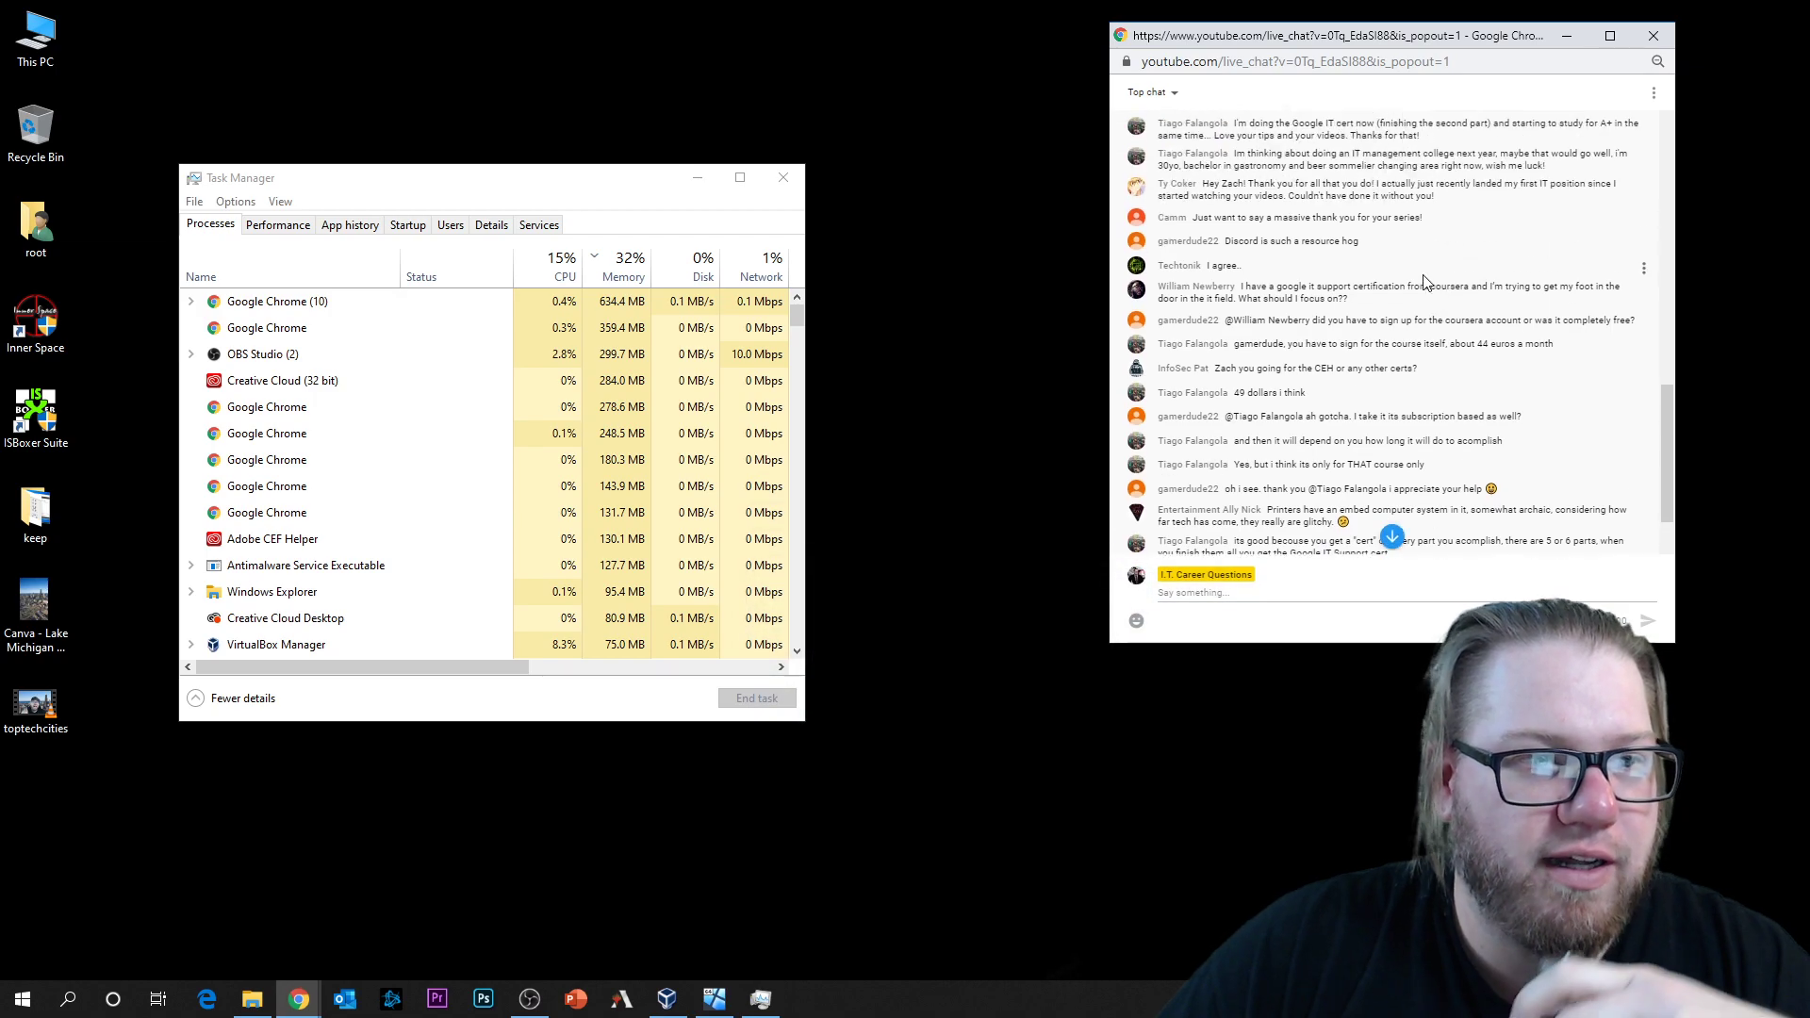
{"action": "scroll", "coordinate": [1425, 278], "scroll_direction": "up", "scroll_amount": 1}
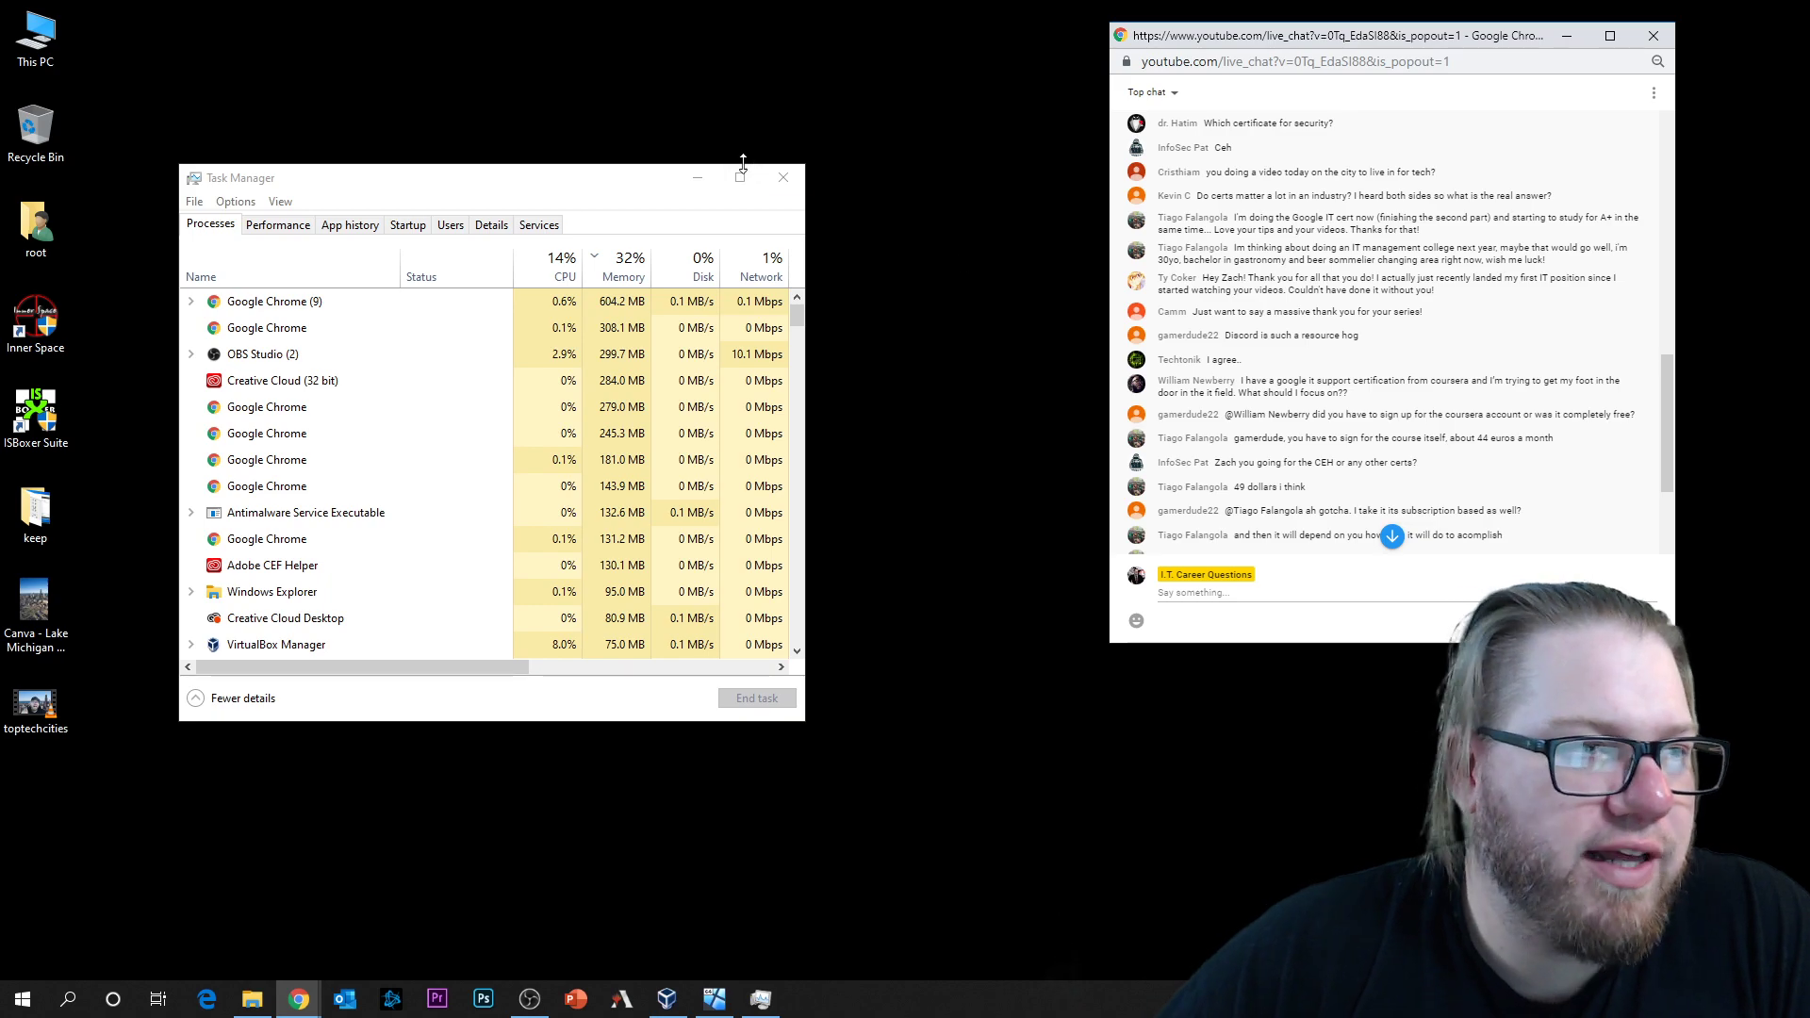
Step: Minimize Task Manager, enlarge the live chat window and place it near the middle of the desktop to read the newer messages
{"action": "left_click", "coordinate": [702, 177]}
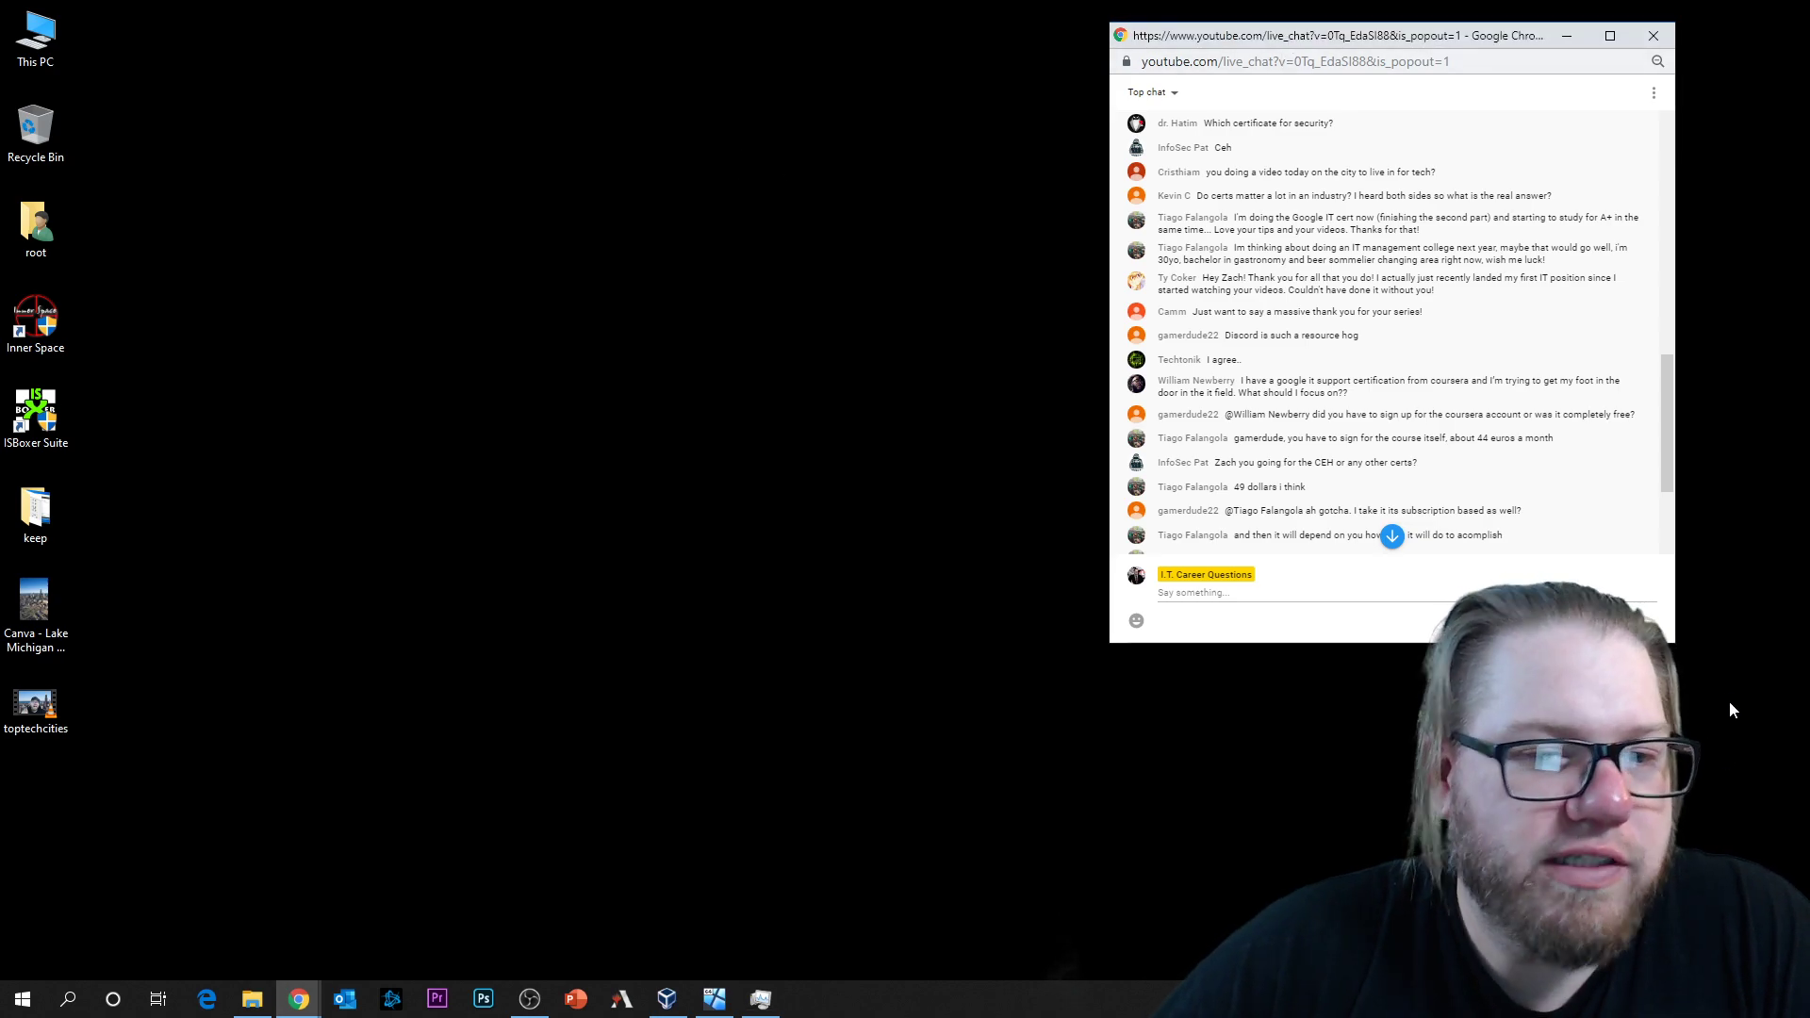
{"action": "left_click_drag", "start_coordinate": [1675, 642], "coordinate": [1725, 879]}
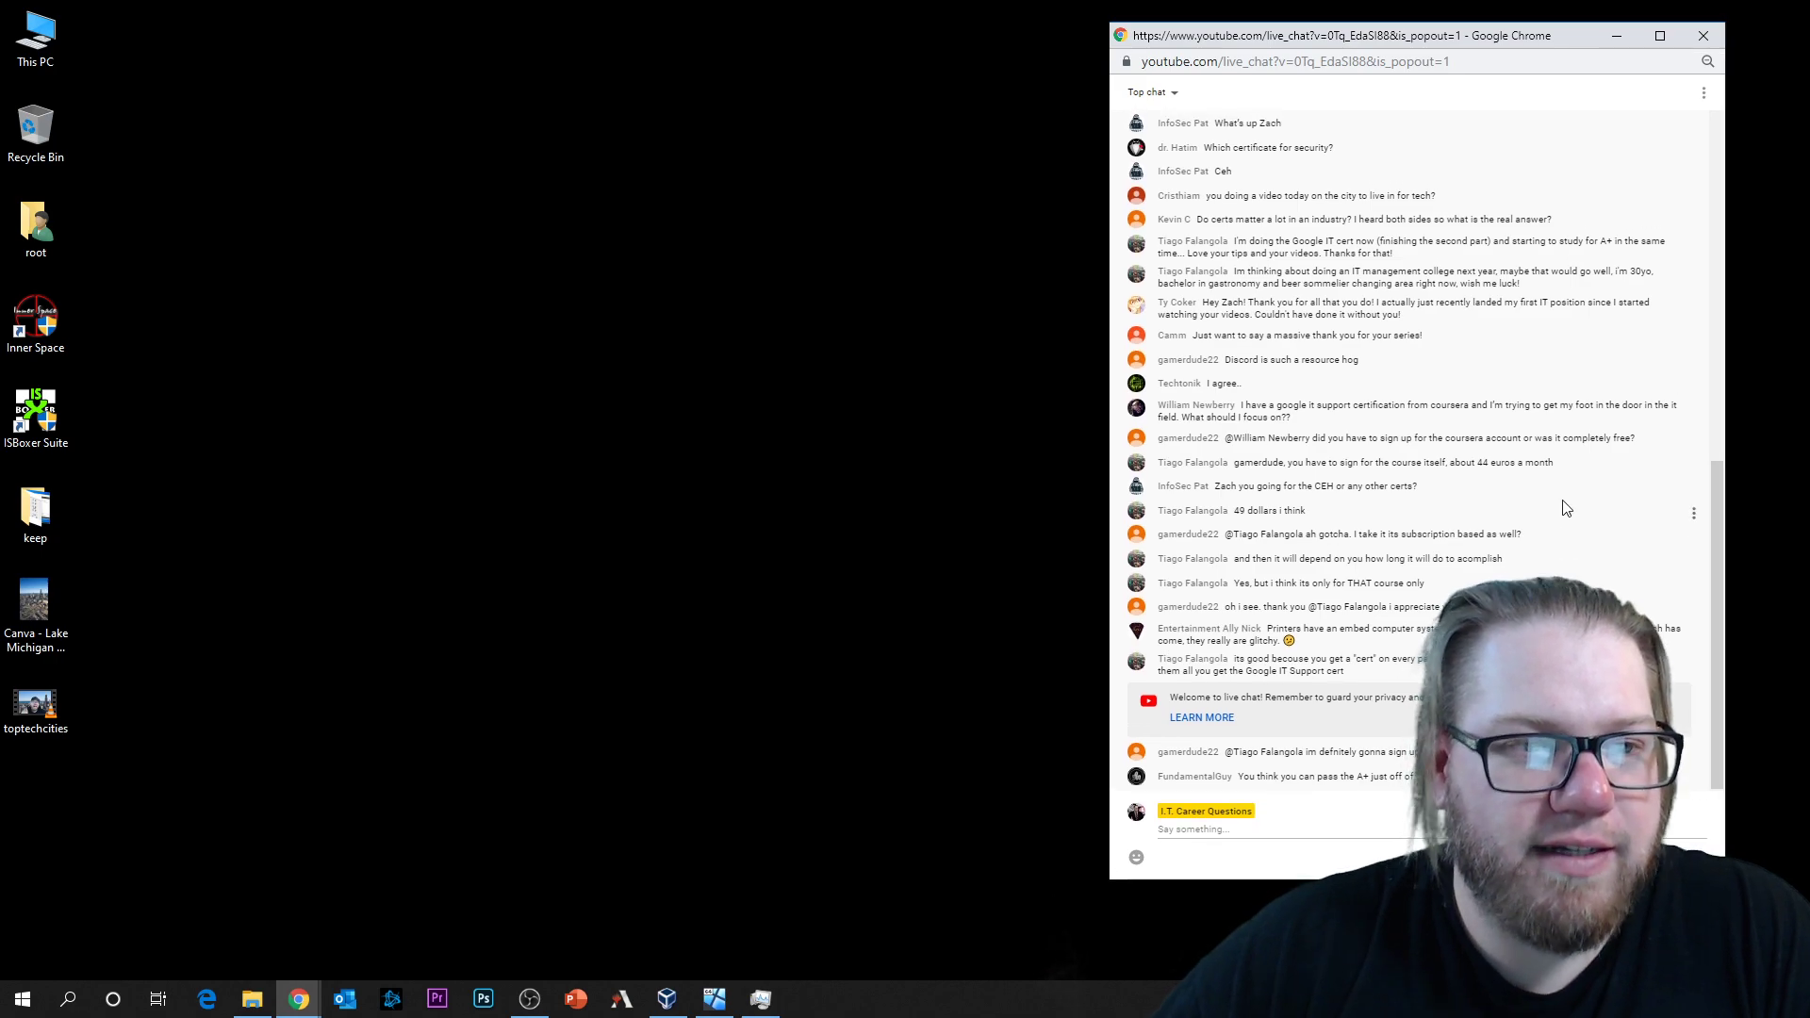
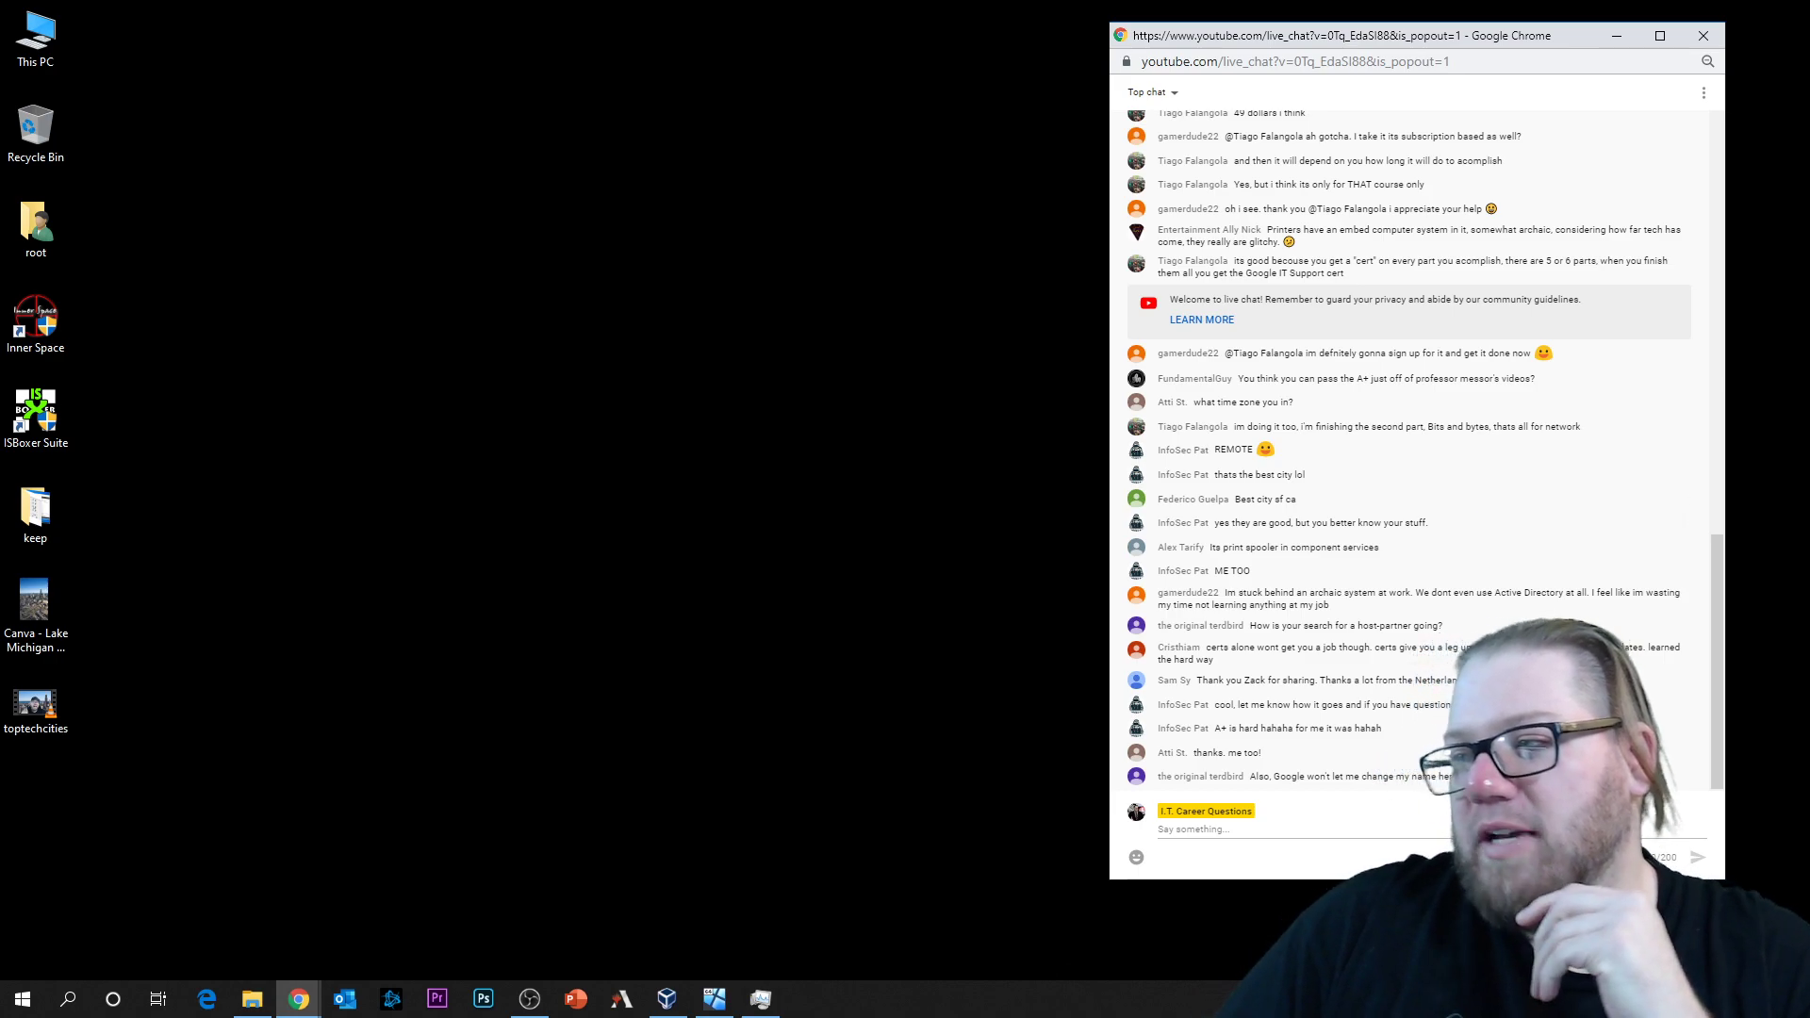
{"action": "left_click_drag", "start_coordinate": [1496, 42], "coordinate": [920, 86]}
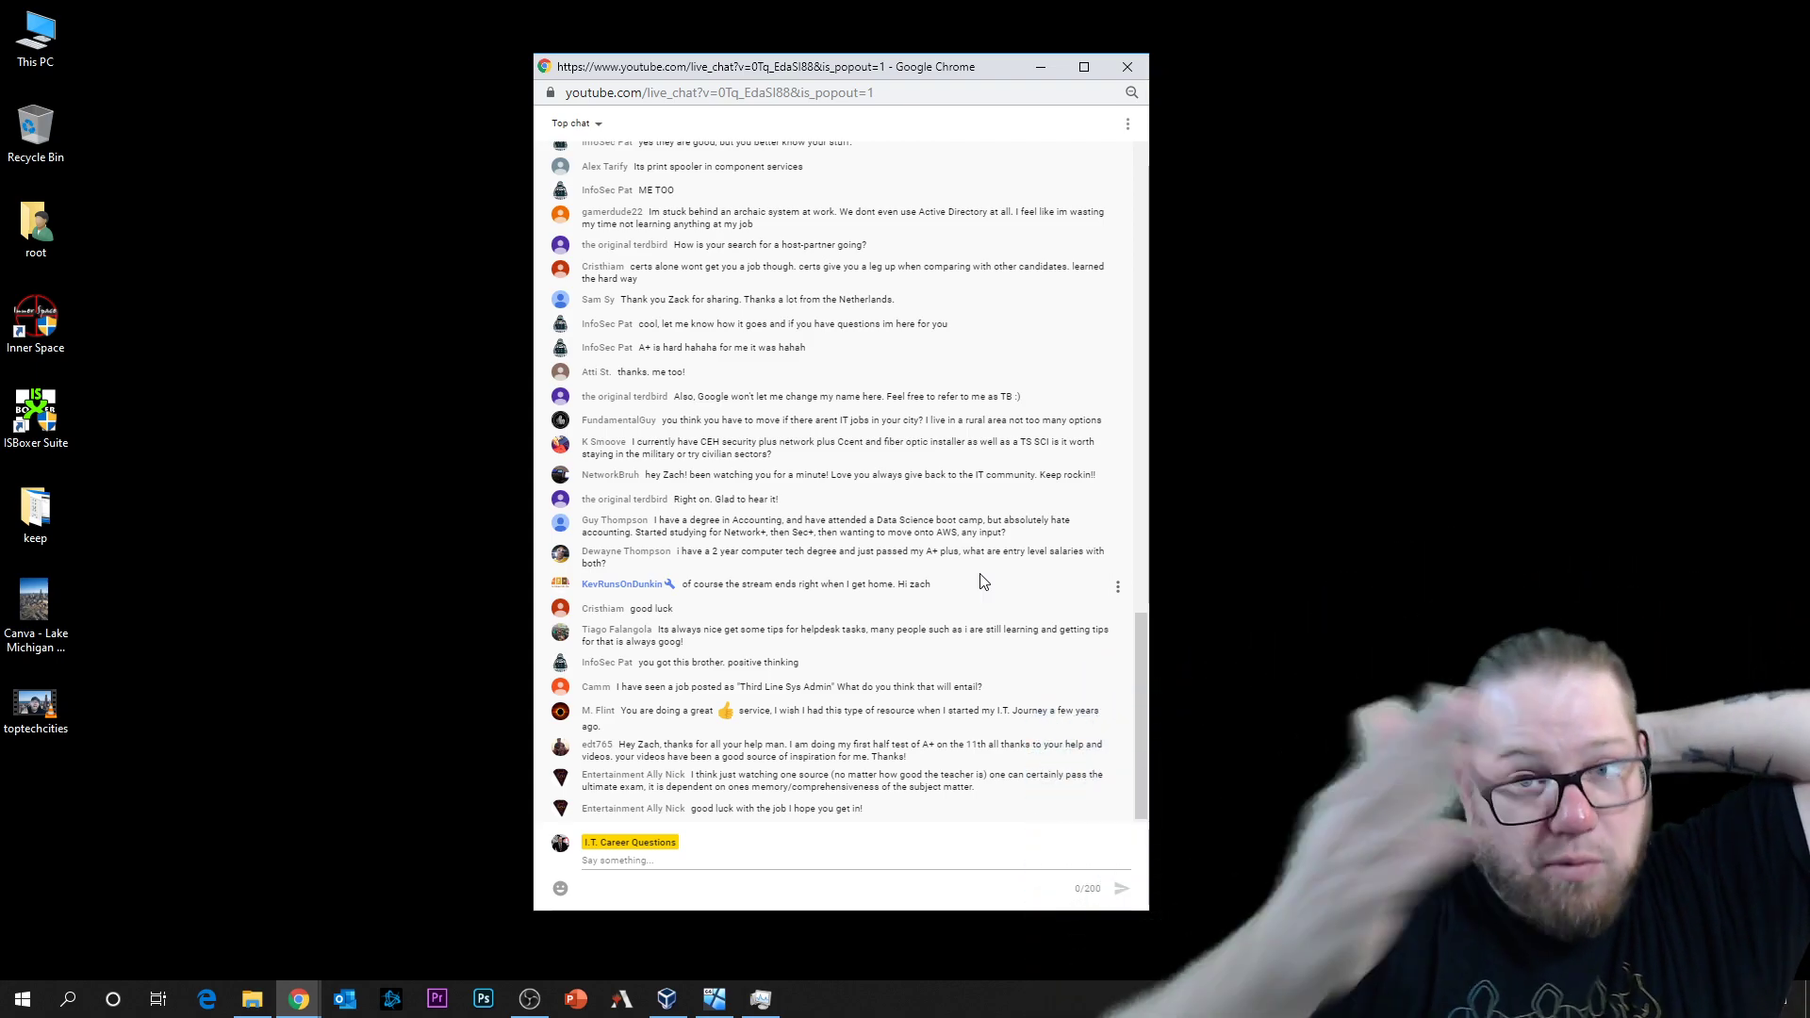
Step: Bring Task Manager back beside the live chat window and look through the host's processes from highest memory use downward
{"action": "right_click", "coordinate": [1003, 993]}
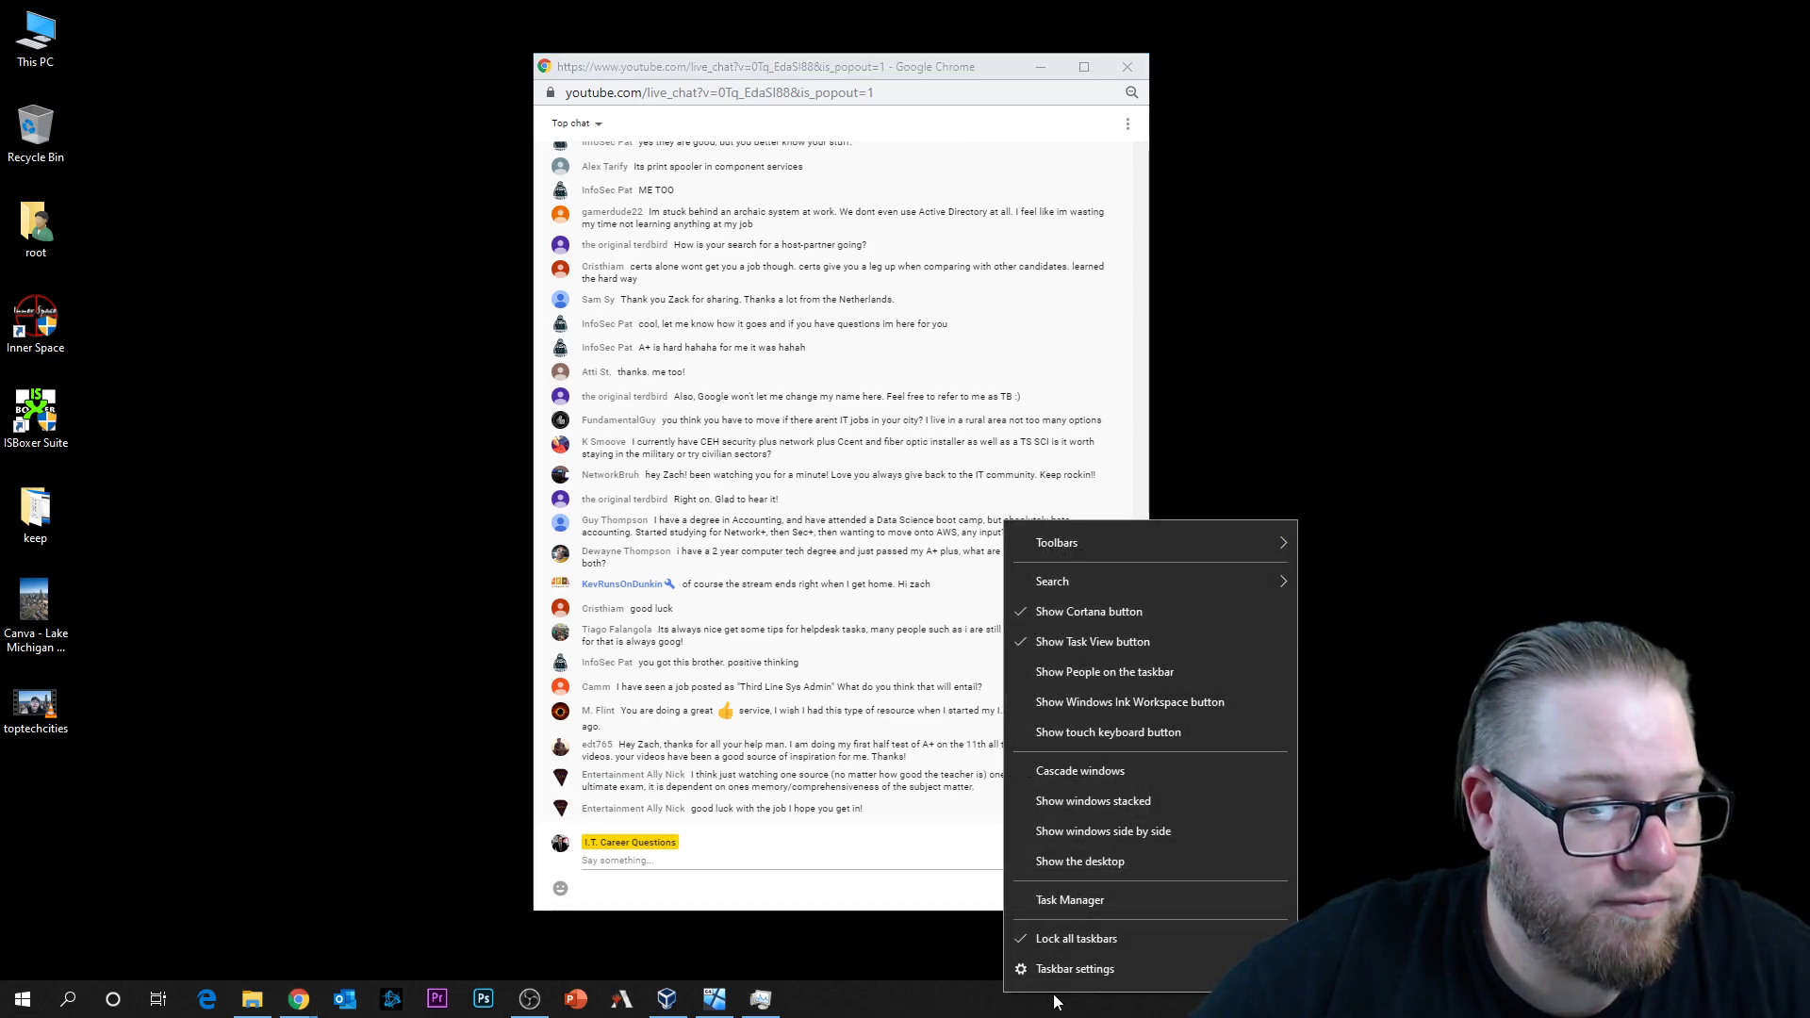
{"action": "left_click", "coordinate": [1095, 900]}
{"action": "left_click_drag", "start_coordinate": [867, 66], "coordinate": [1184, 49]}
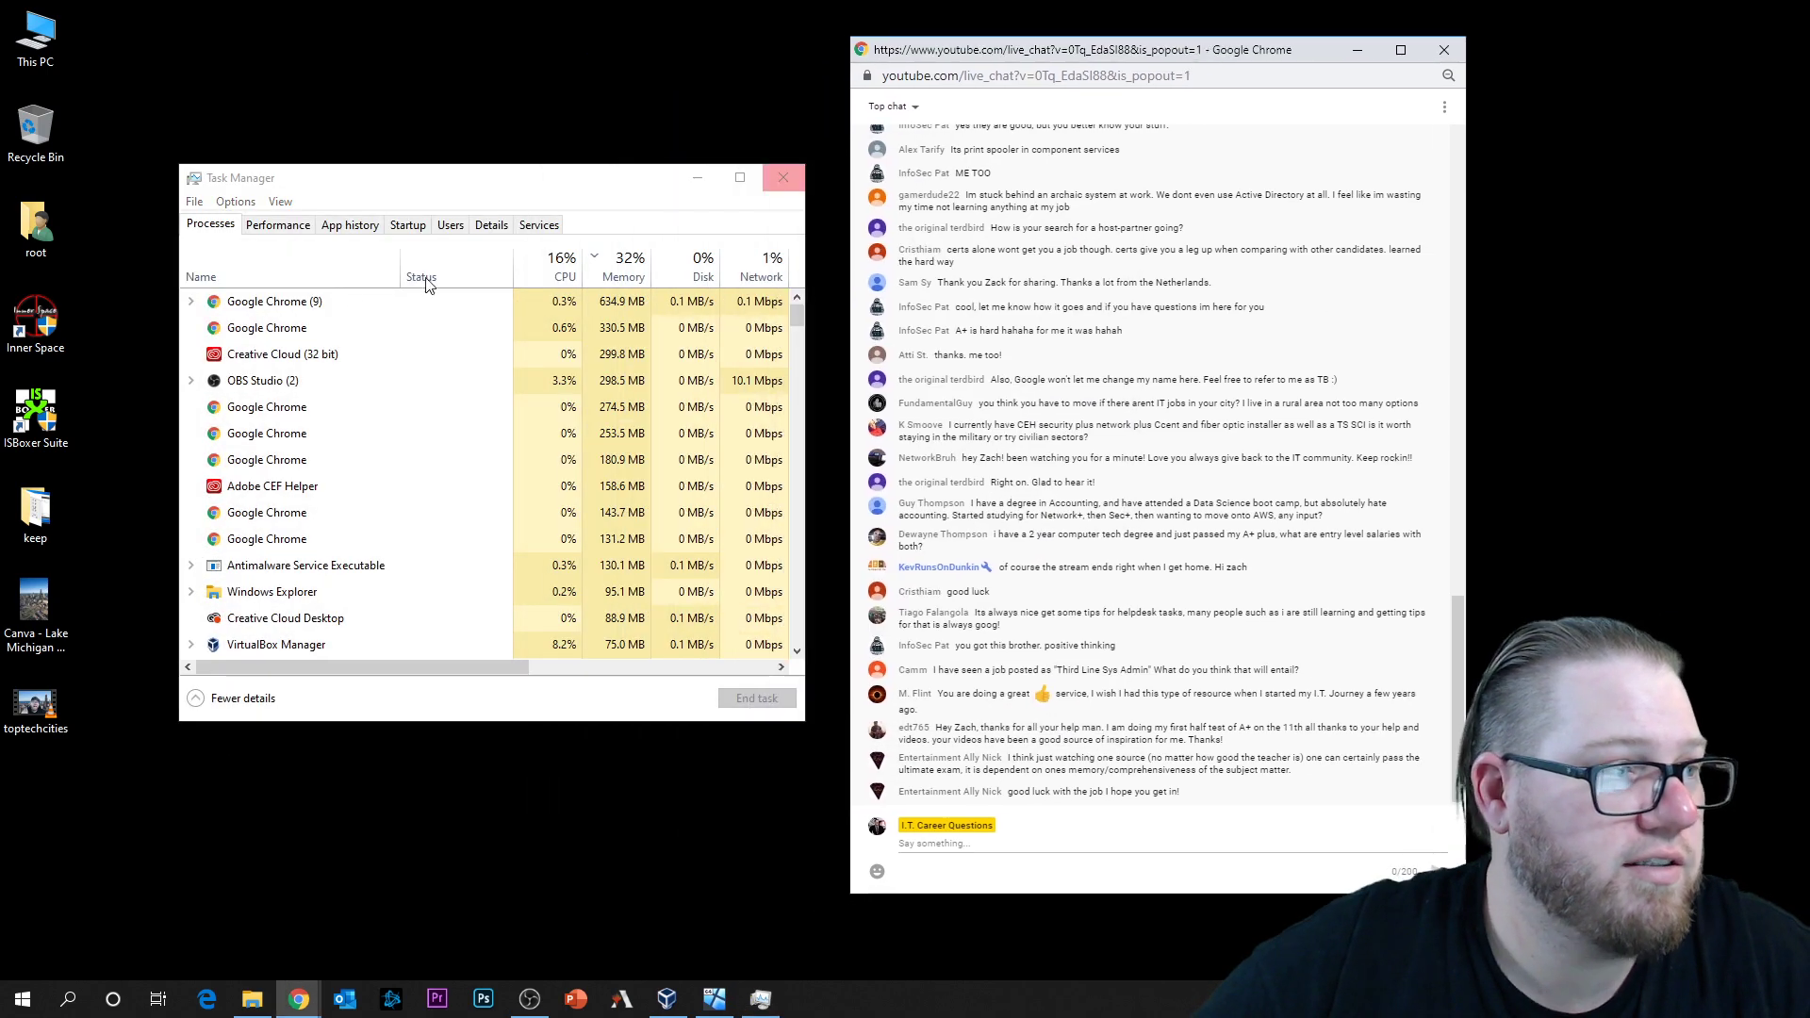
{"action": "scroll", "coordinate": [314, 338], "scroll_direction": "down", "scroll_amount": 15}
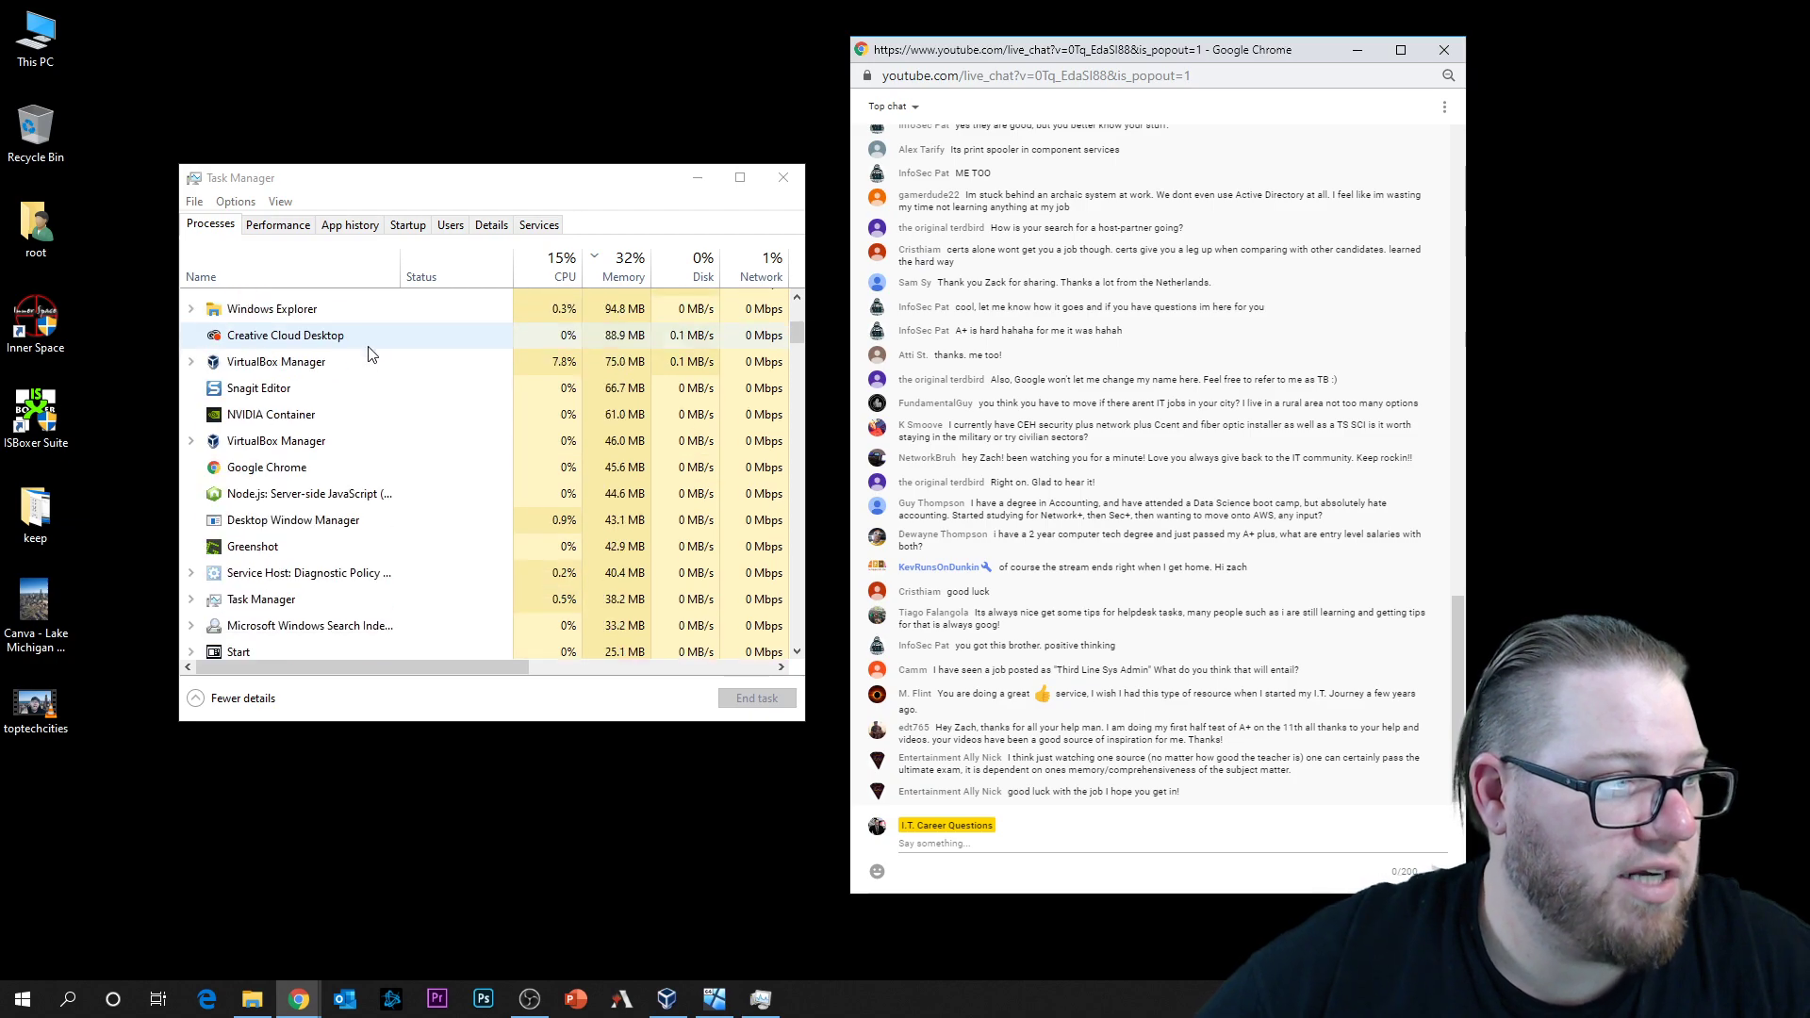
{"action": "scroll", "coordinate": [476, 483], "scroll_direction": "down", "scroll_amount": 10}
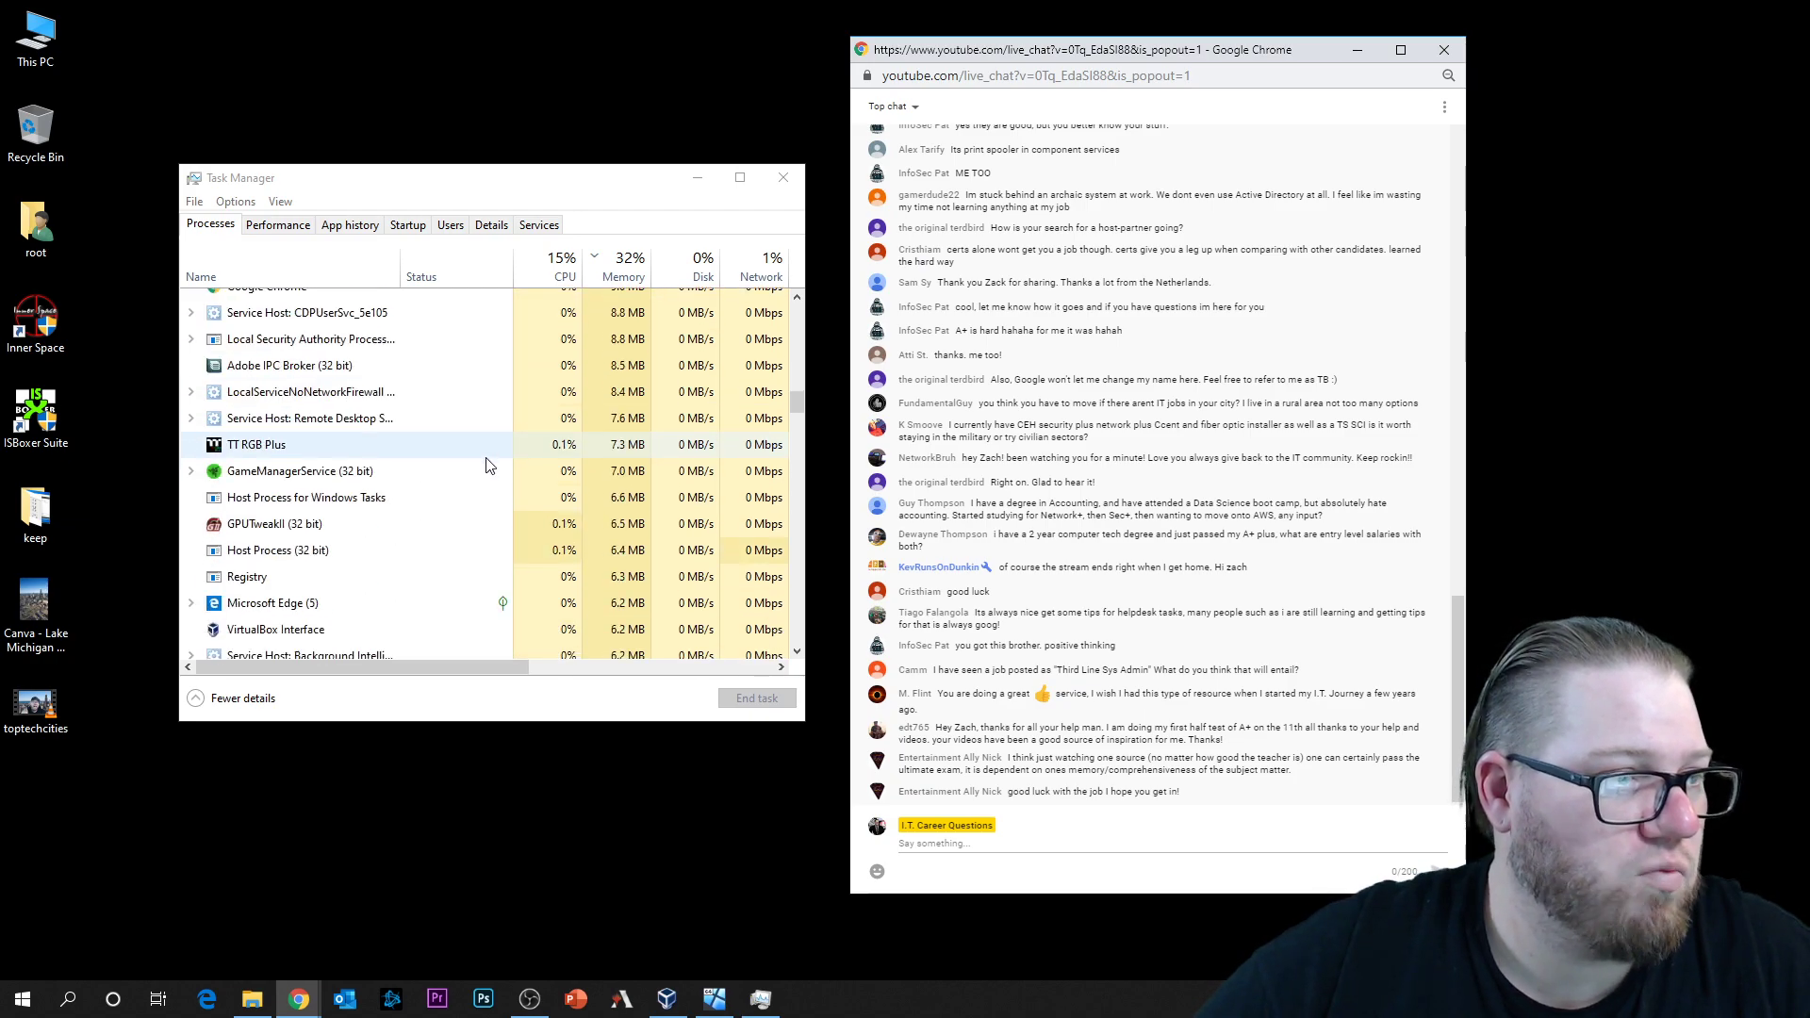
{"action": "left_click_drag", "start_coordinate": [801, 441], "coordinate": [796, 311]}
Step: Inspect the Google Chrome processes, sorting the list by lowest memory use and back to highest memory use first
{"action": "left_click", "coordinate": [566, 303]}
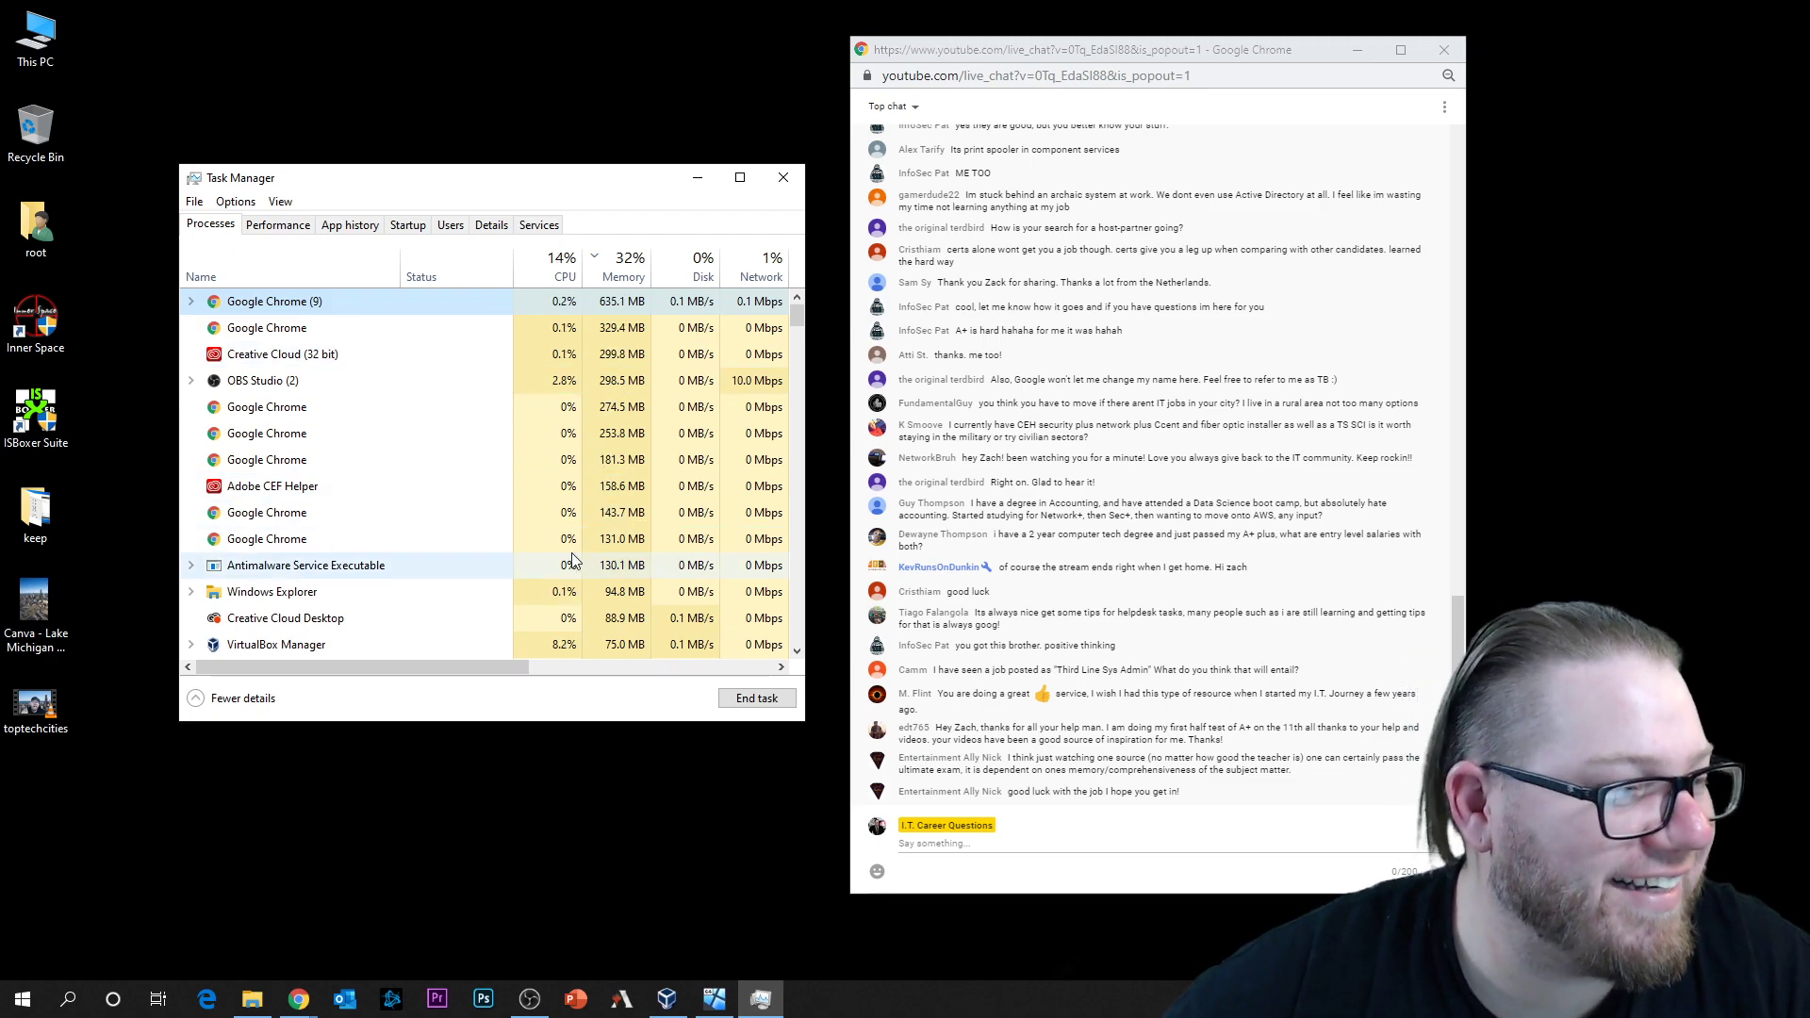
{"action": "left_click", "coordinate": [579, 522]}
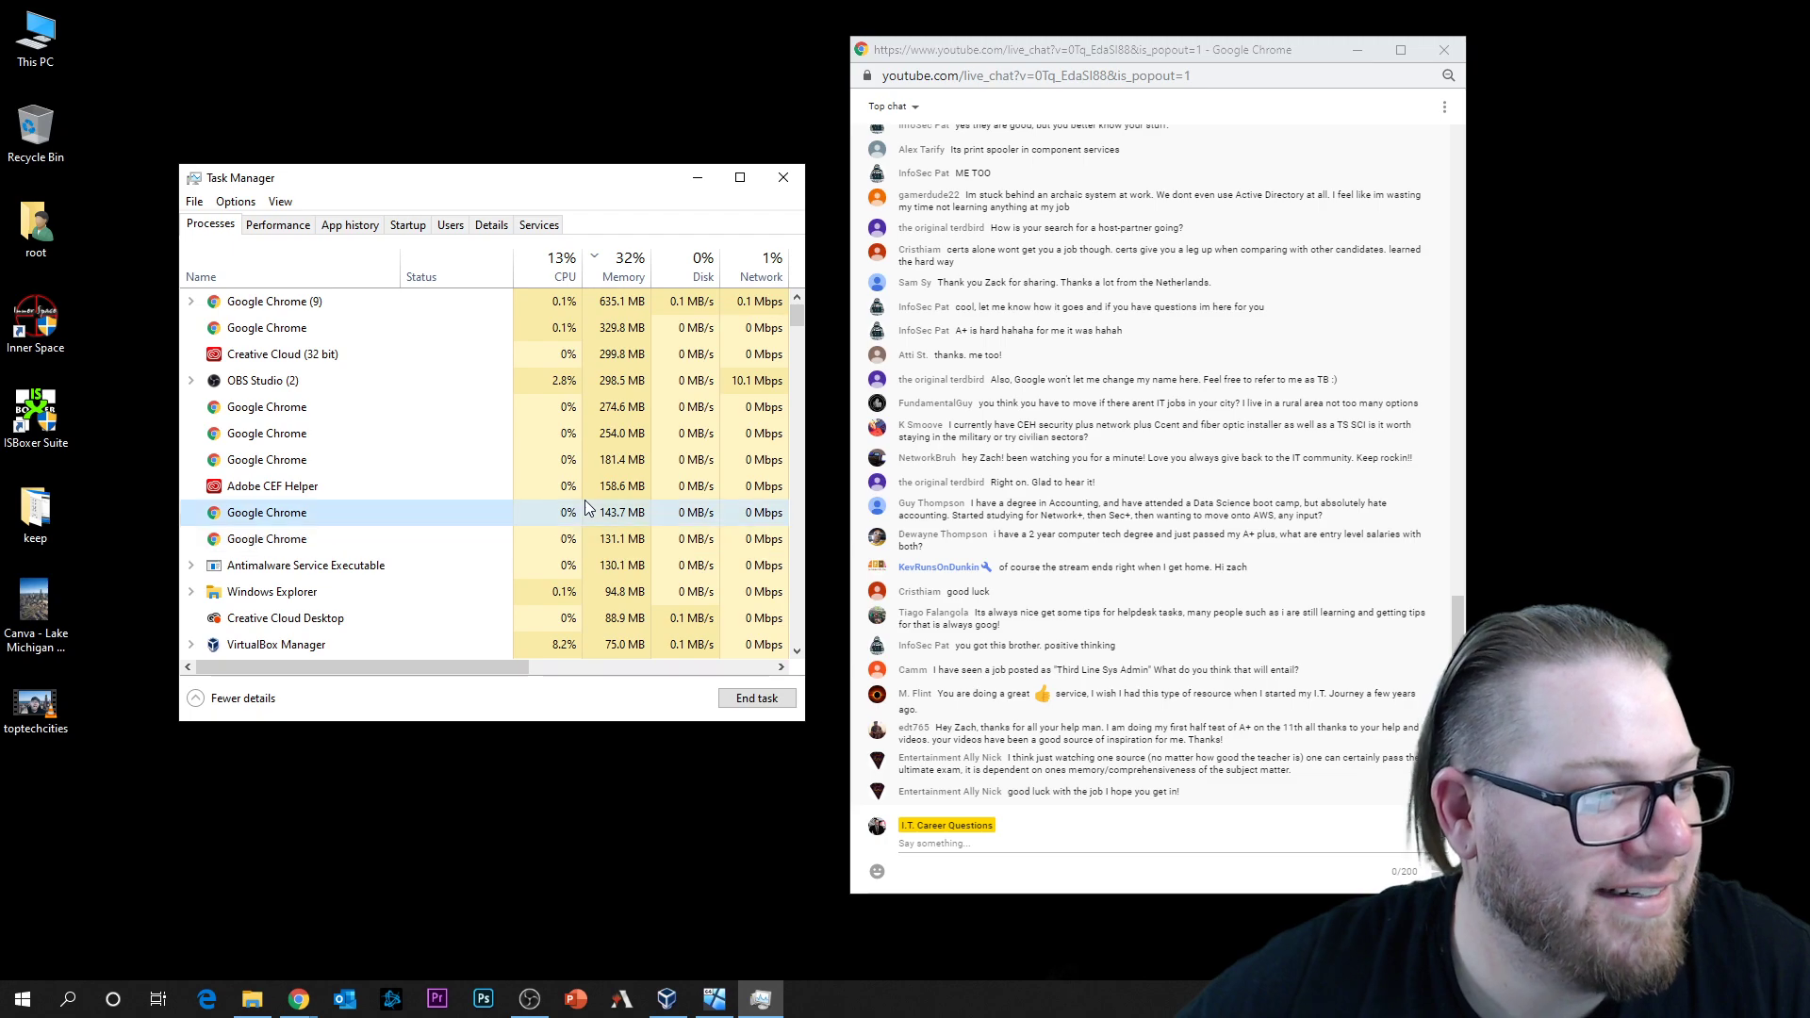
{"action": "left_click", "coordinate": [627, 276]}
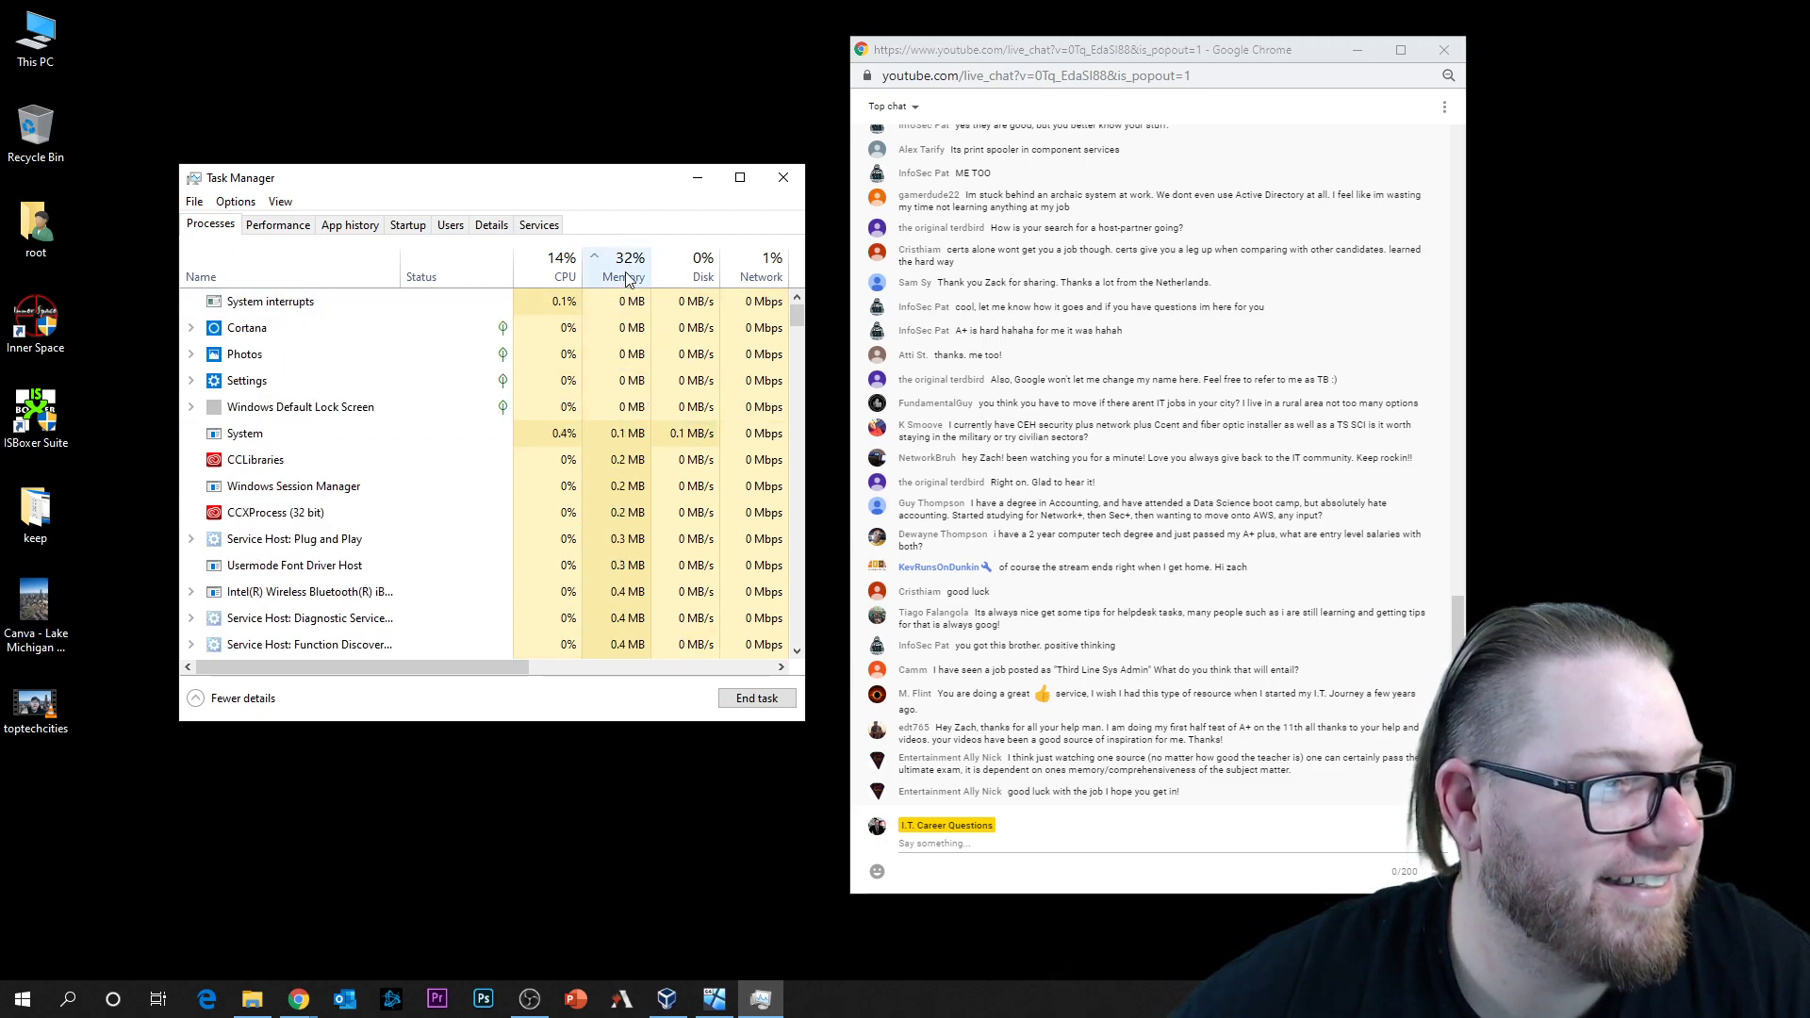
{"action": "left_click", "coordinate": [627, 277]}
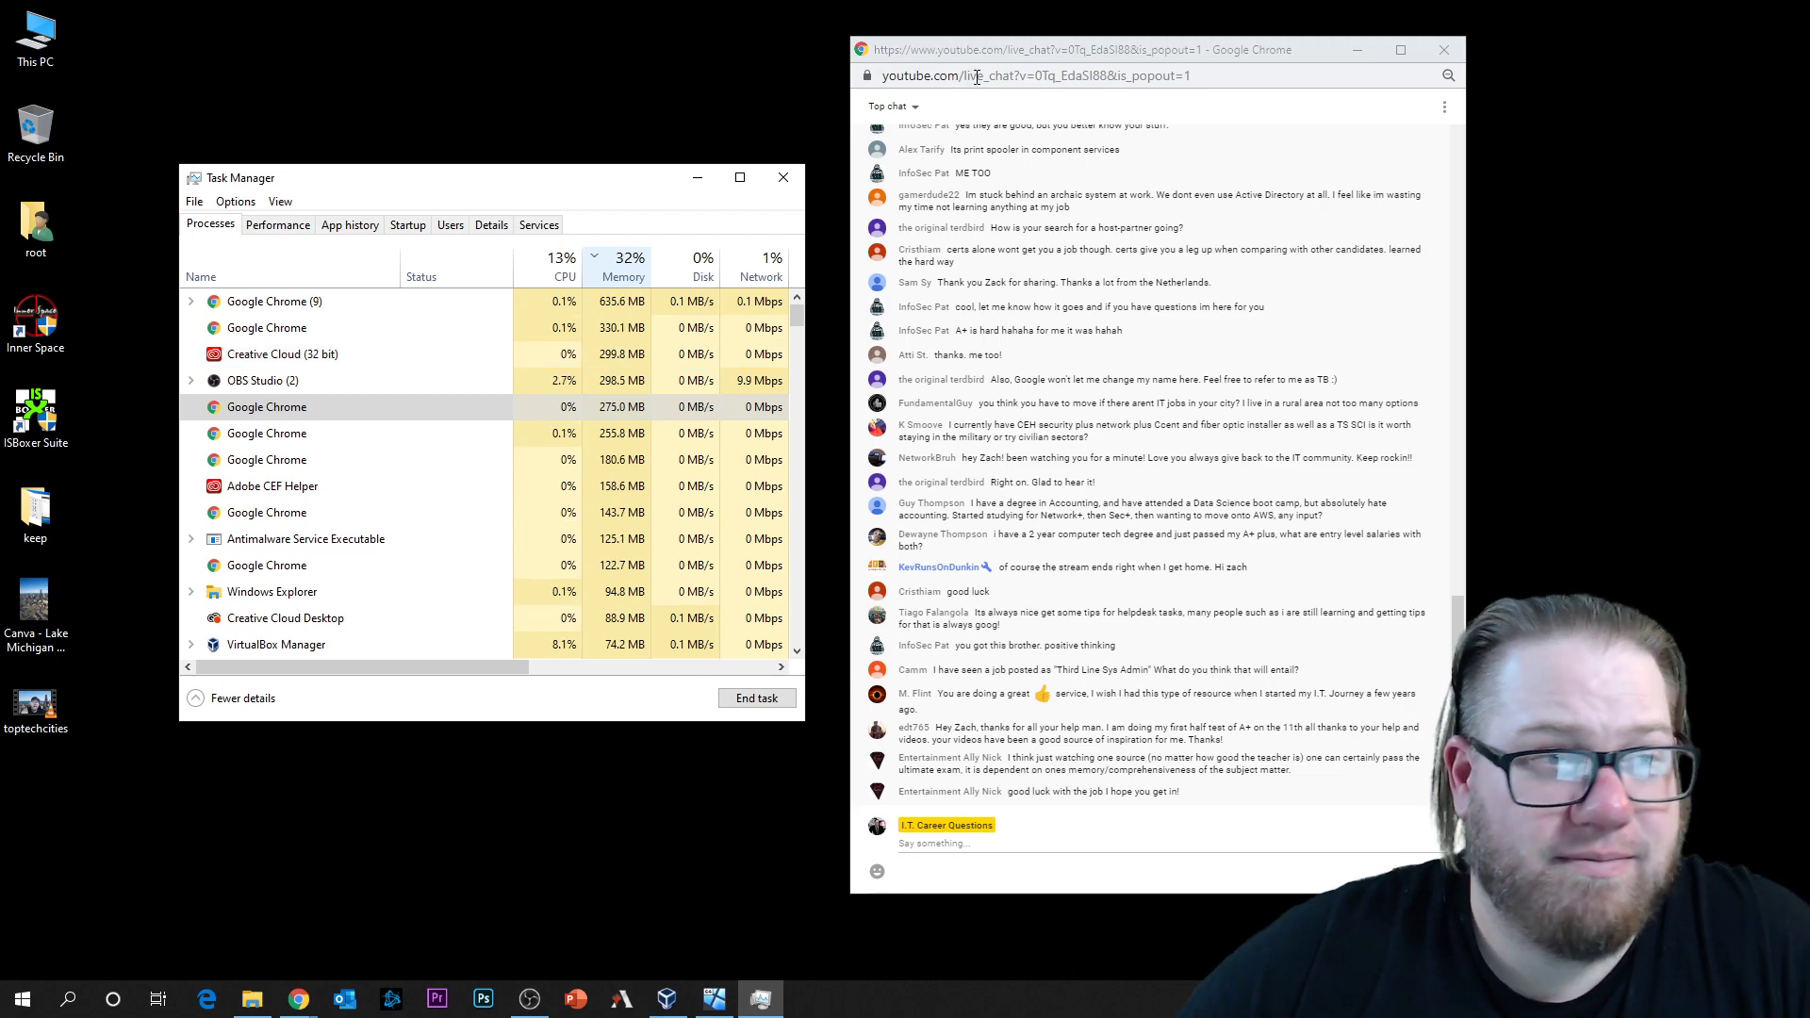
Step: Move the live chat window further from Task Manager, minimize Task Manager and read the new chat messages
{"action": "left_click", "coordinate": [1045, 73]}
{"action": "left_click_drag", "start_coordinate": [1181, 75], "coordinate": [1343, 56]}
{"action": "left_click", "coordinate": [1417, 411]}
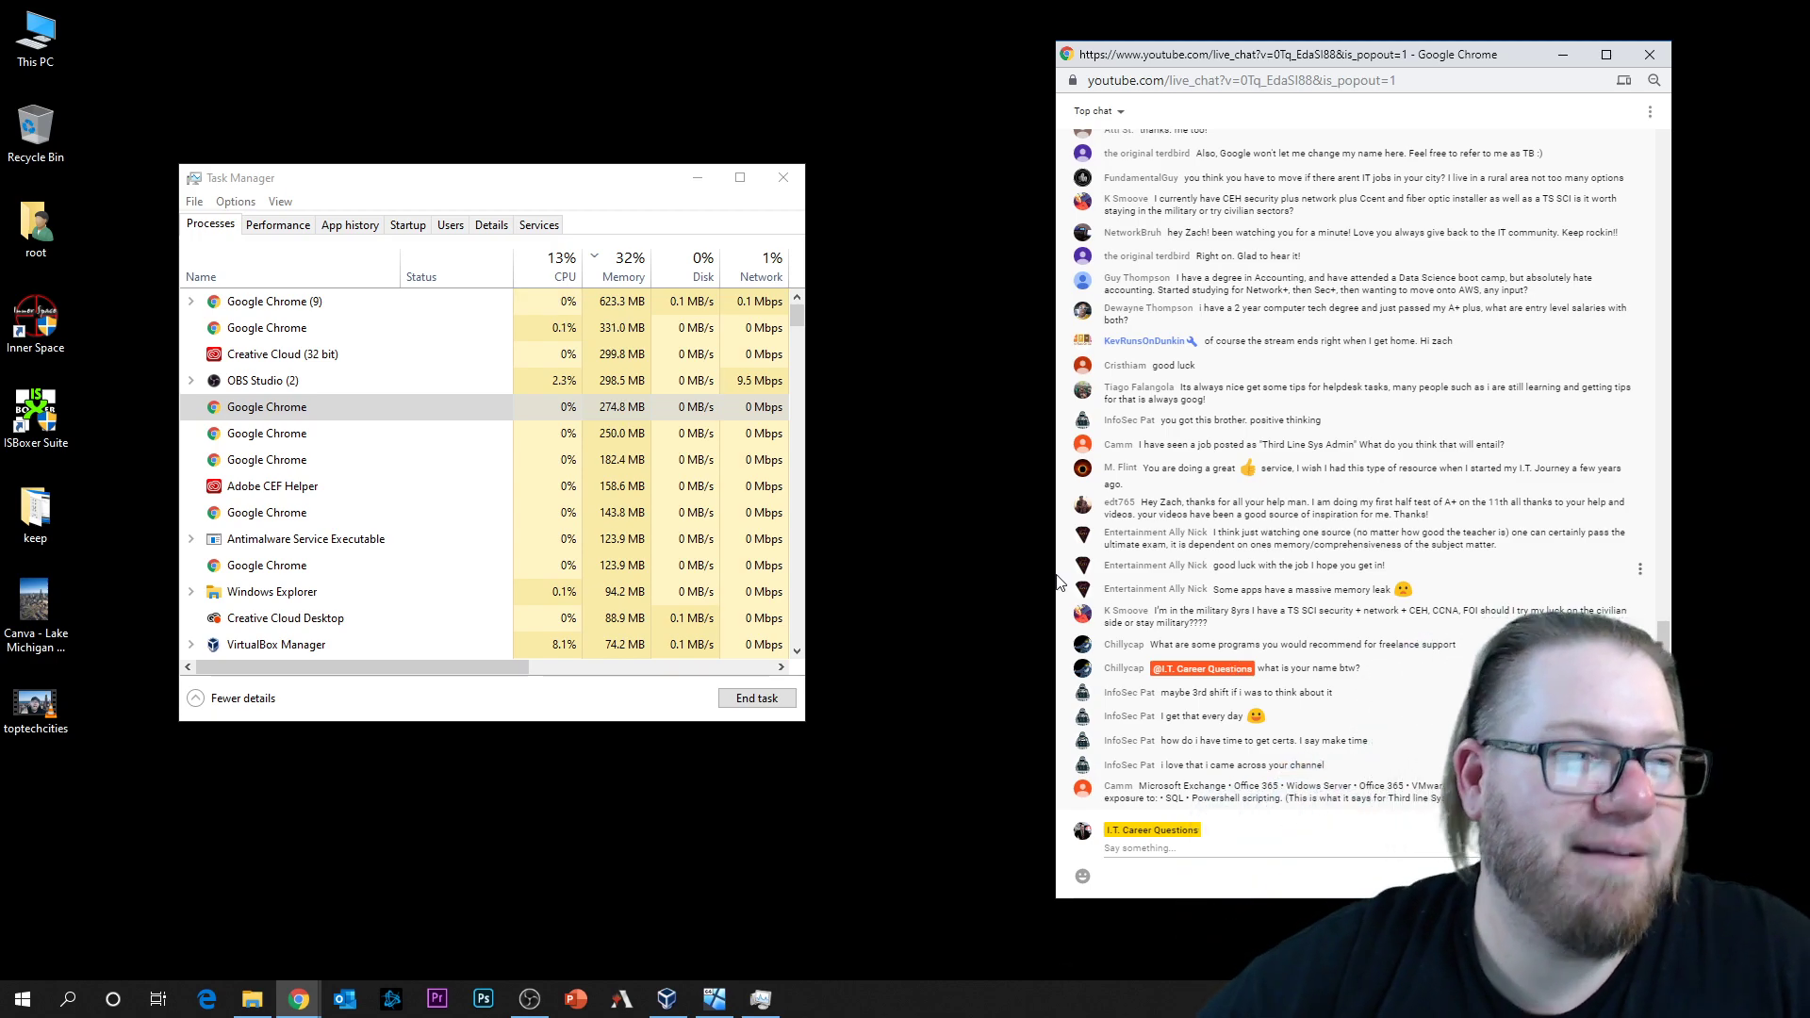
{"action": "left_click", "coordinate": [697, 179]}
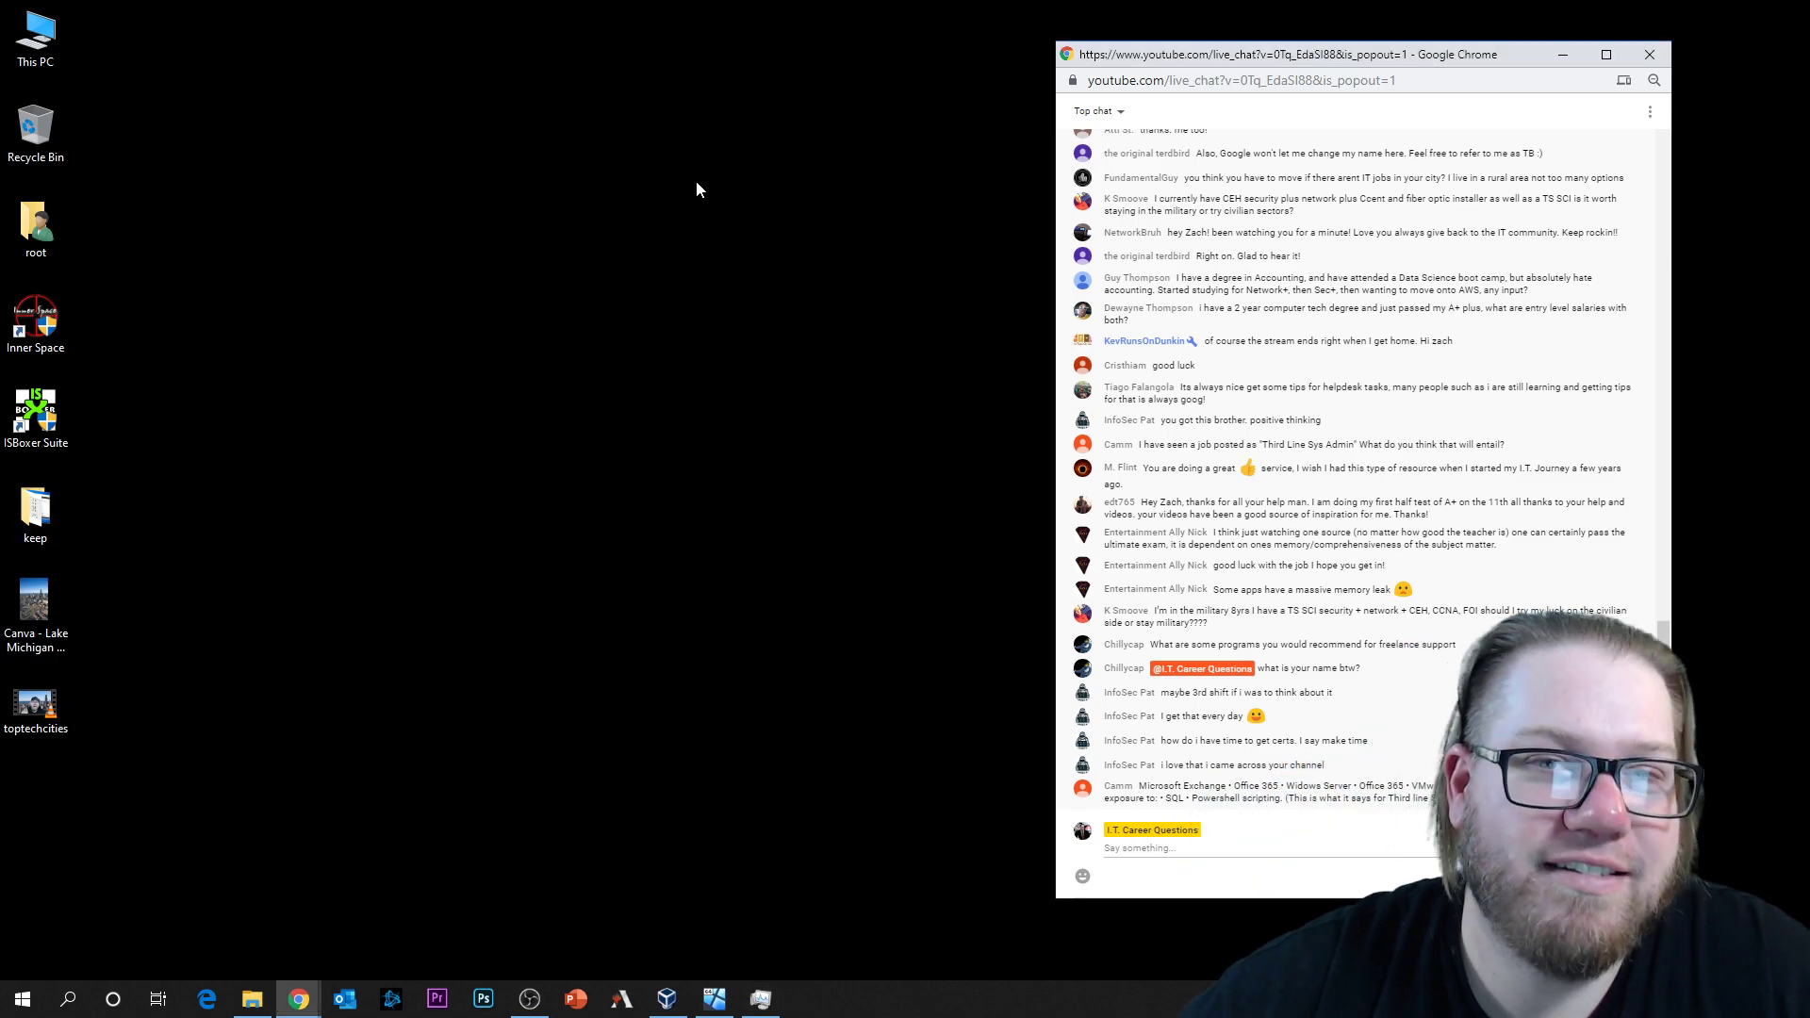
{"action": "left_click_drag", "start_coordinate": [1359, 55], "coordinate": [1379, 72]}
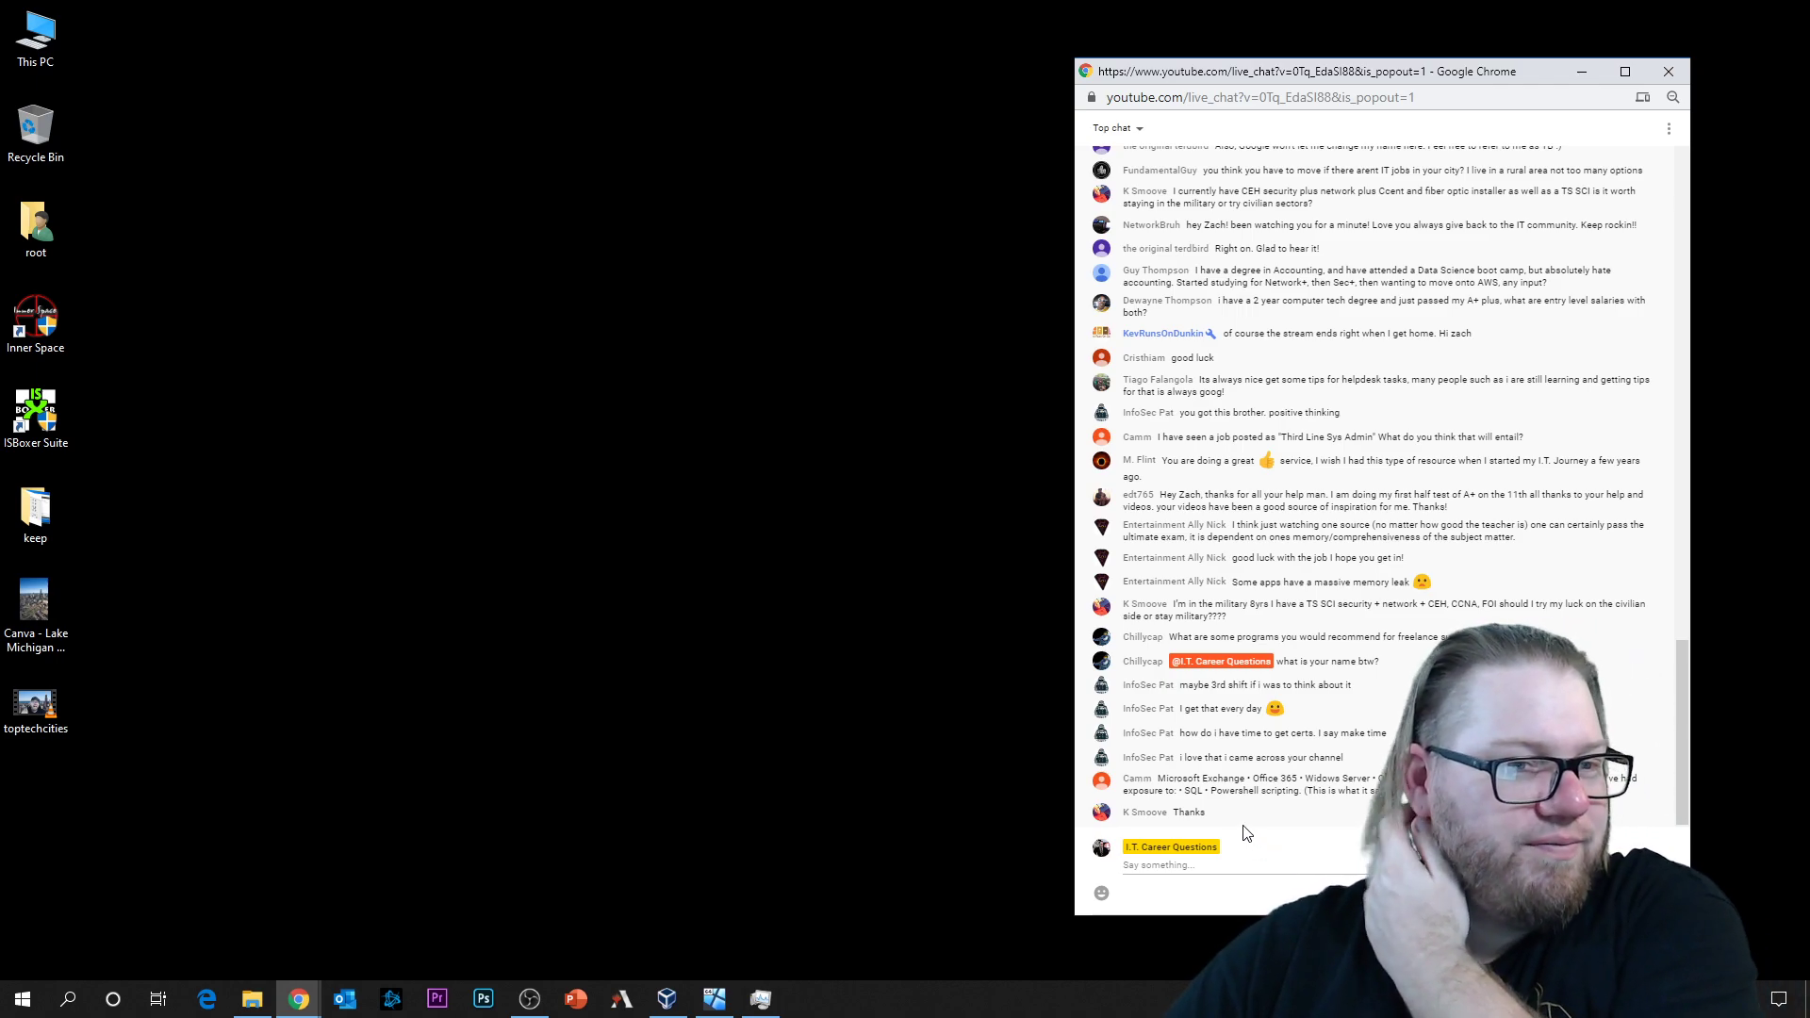
Step: Reposition the live chat window, enter a single character in its message field and switch to OBS Studio
{"action": "left_click", "coordinate": [1266, 871]}
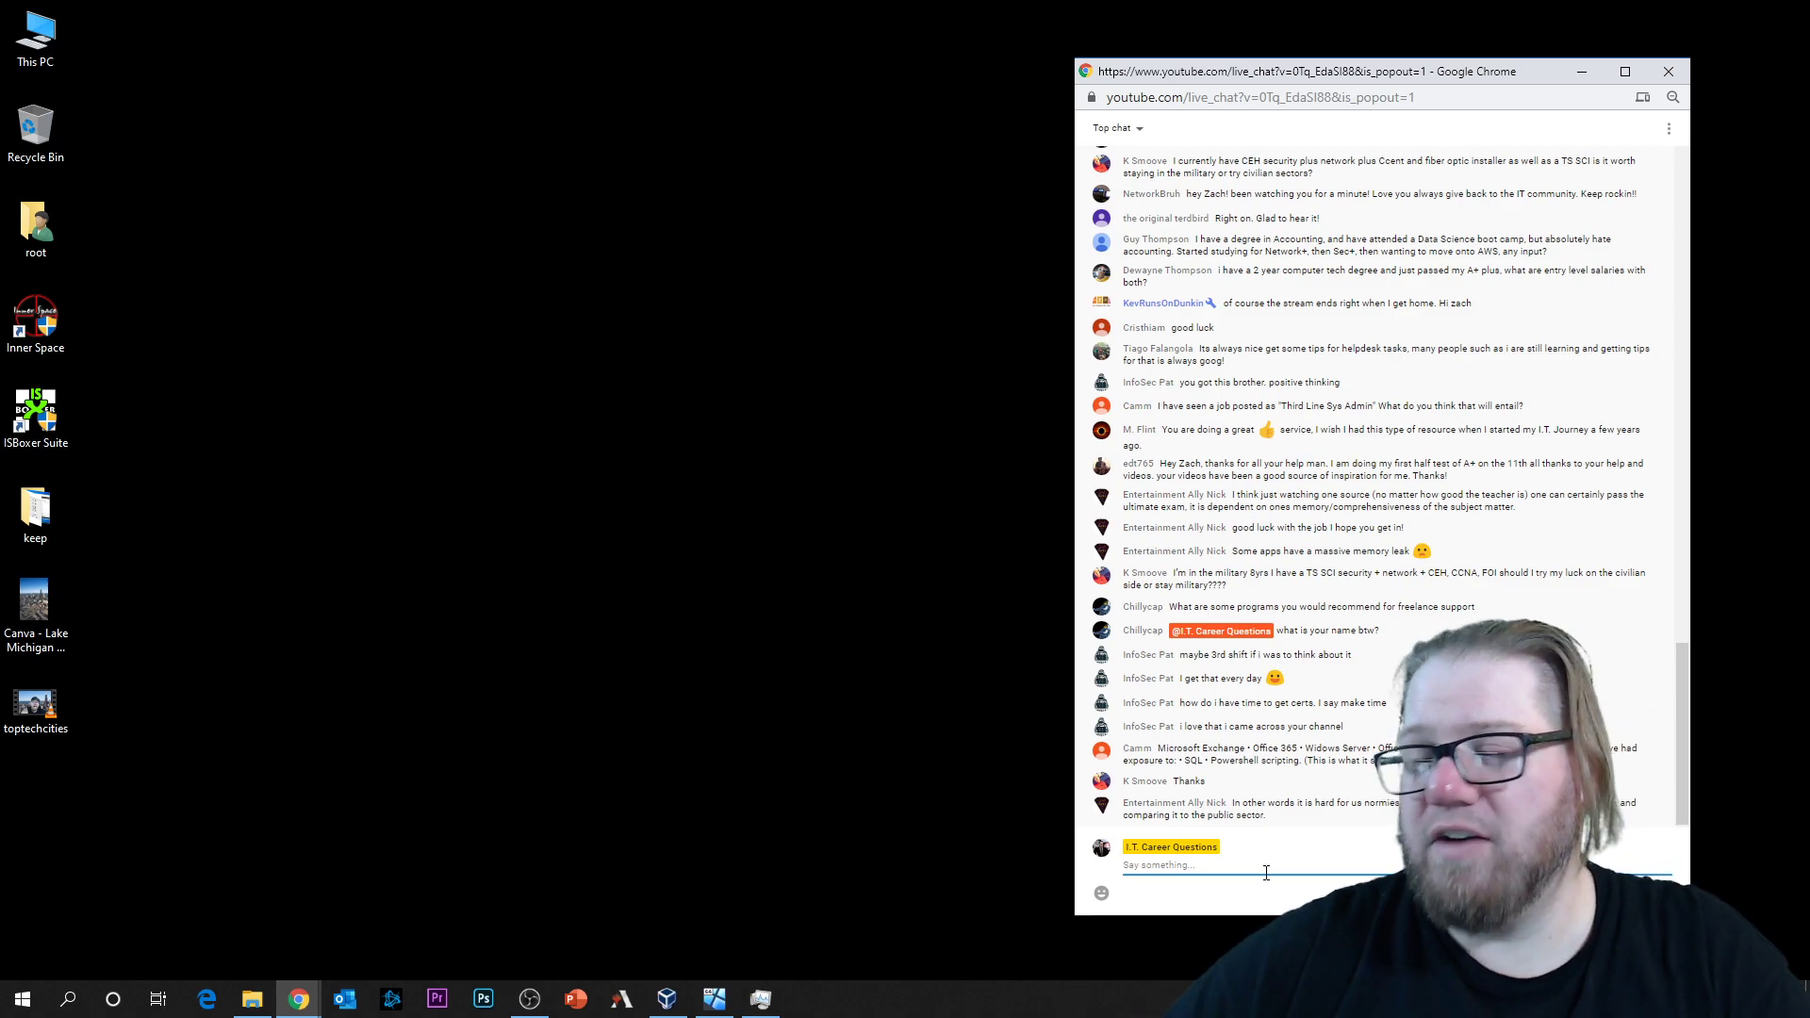
{"action": "left_click_drag", "start_coordinate": [1380, 76], "coordinate": [1237, 51]}
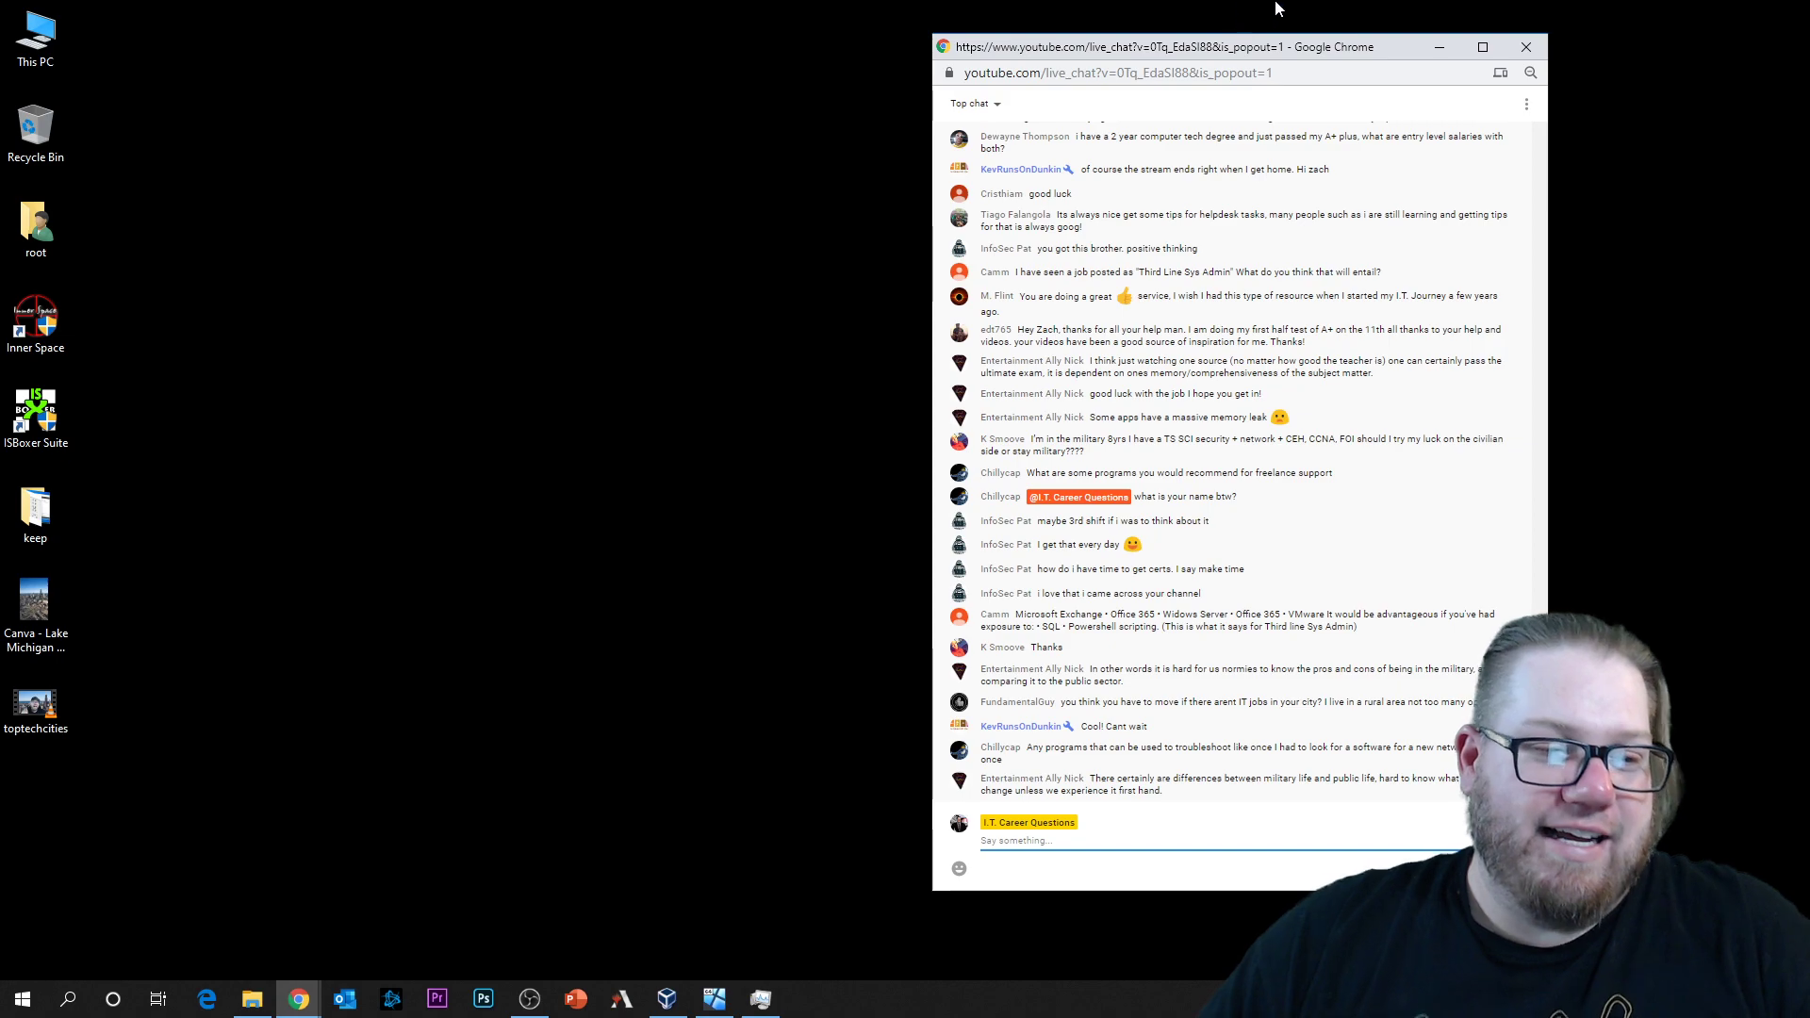
{"action": "type", "text": "I"}
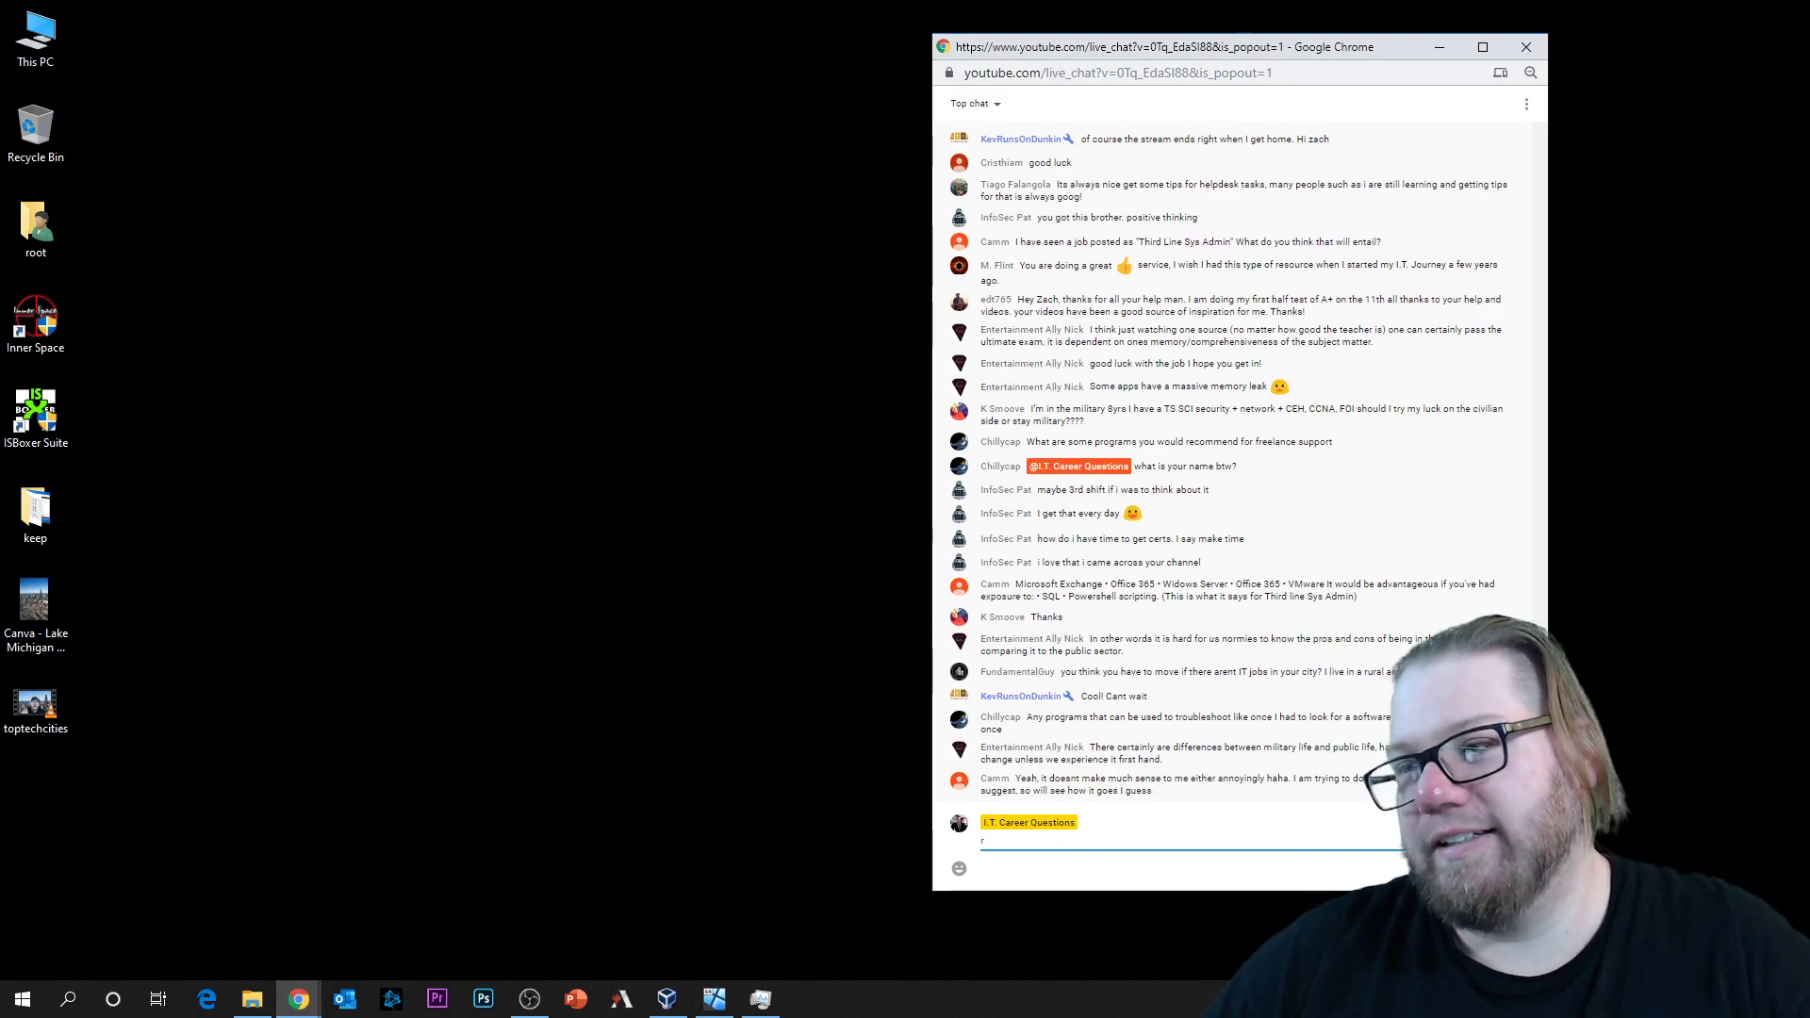
{"action": "key", "text": "alt+Tab"}
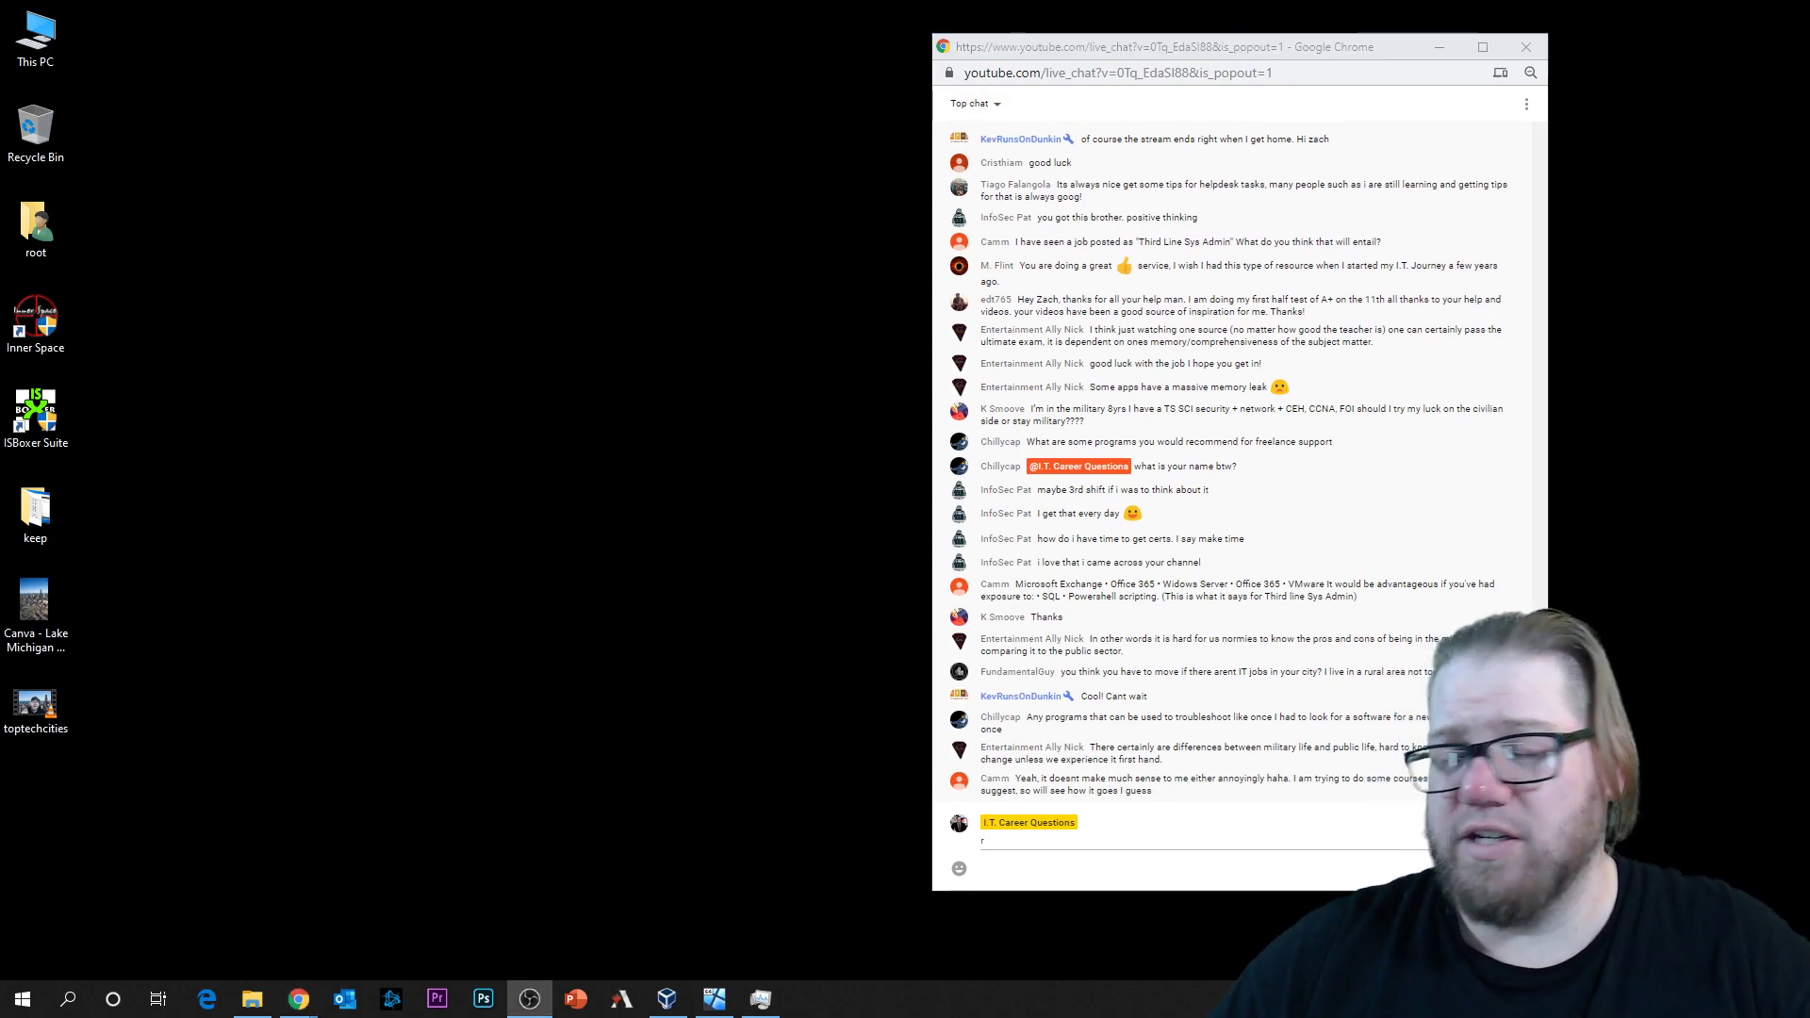